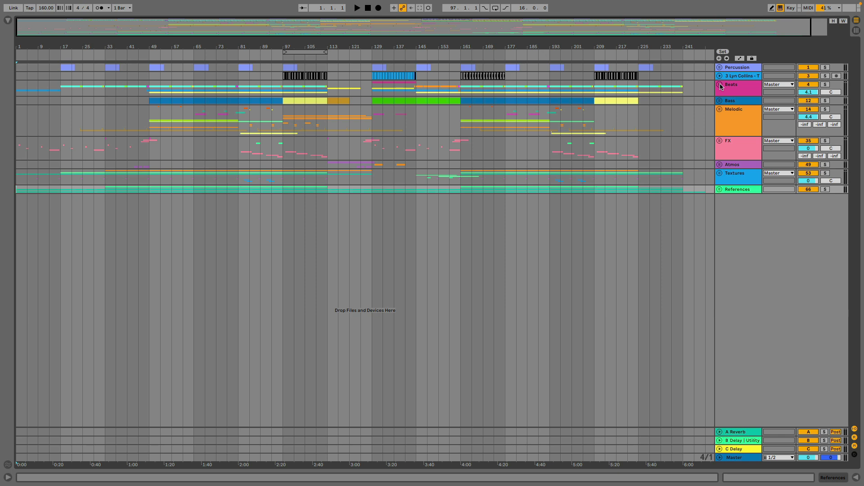
# Unfold the Beats group to look over its tracks, and fold it back up
pyautogui.click(720, 85)
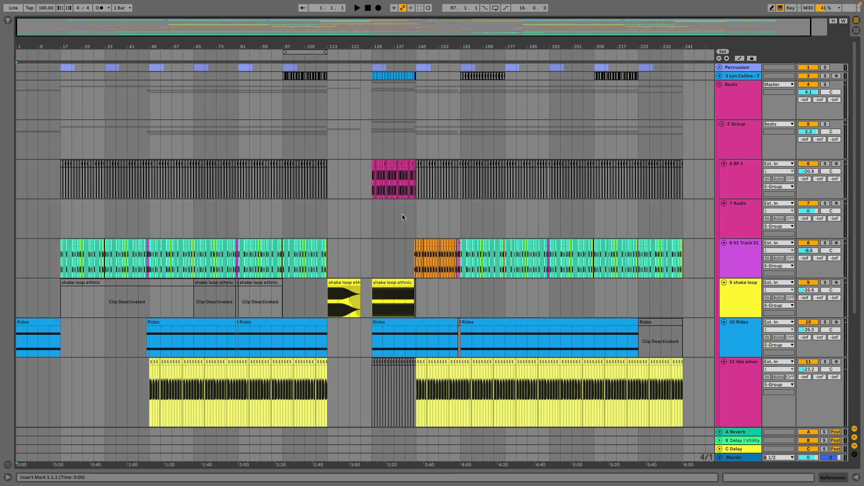
pyautogui.scroll(-1, 399, 213)
pyautogui.scroll(1, 399, 213)
pyautogui.click(720, 85)
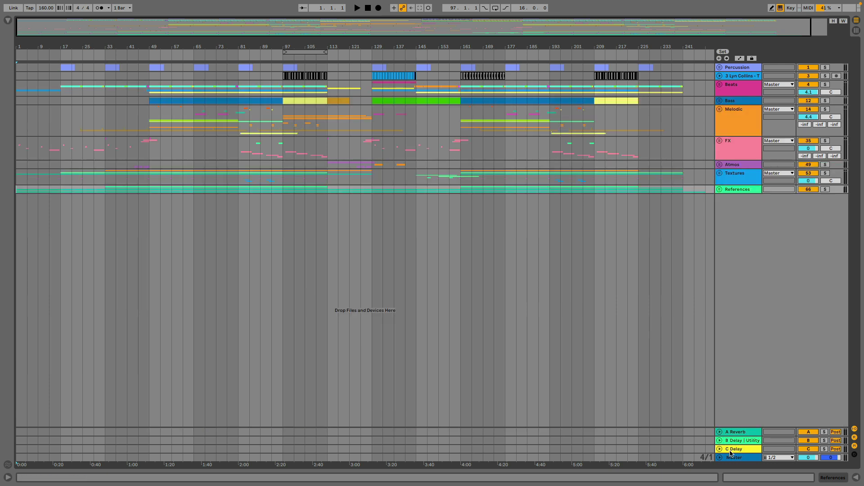
# Show the Master track's device chain and examine the band settings in its FabFilter Pro-Q 3, closing the plug-in window after viewing
pyautogui.doubleClick(740, 458)
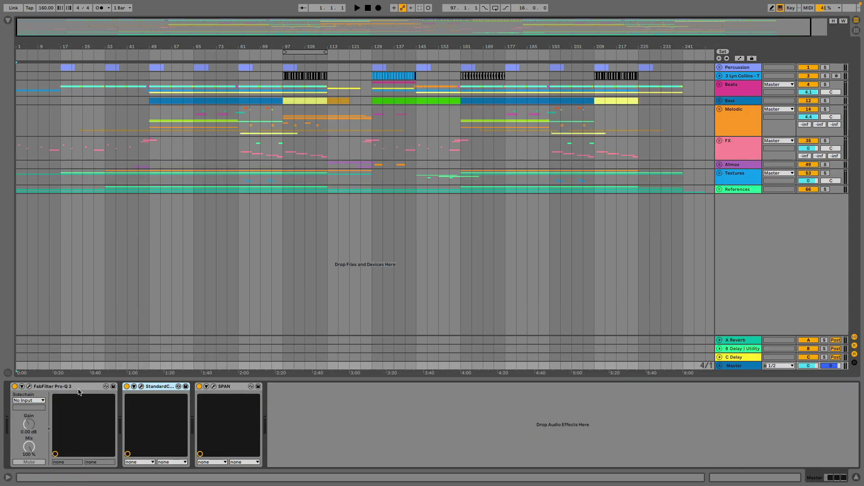
pyautogui.click(28, 387)
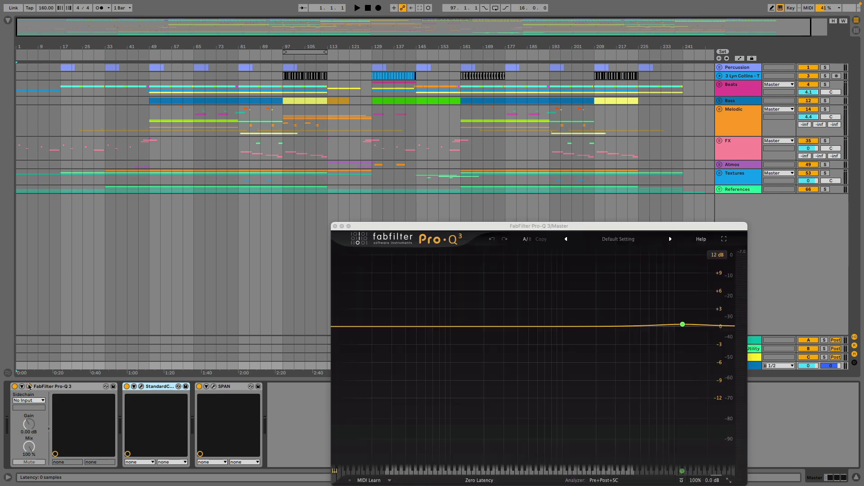
pyautogui.moveTo(682, 325)
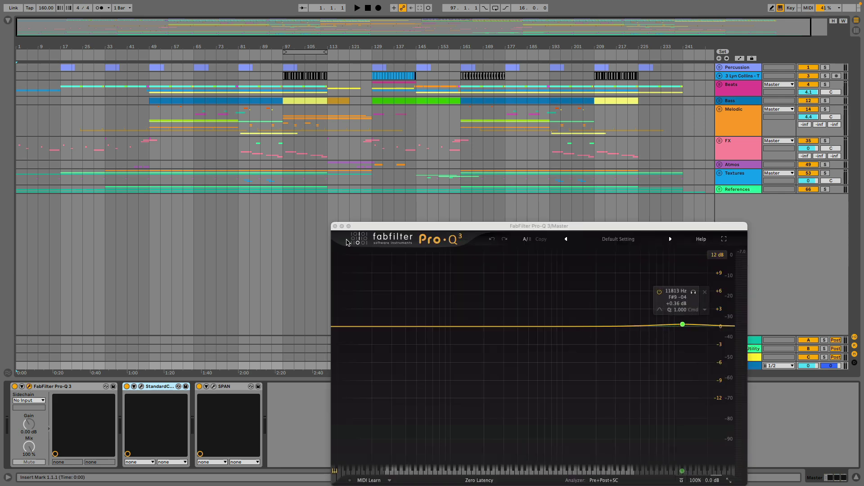
pyautogui.click(335, 226)
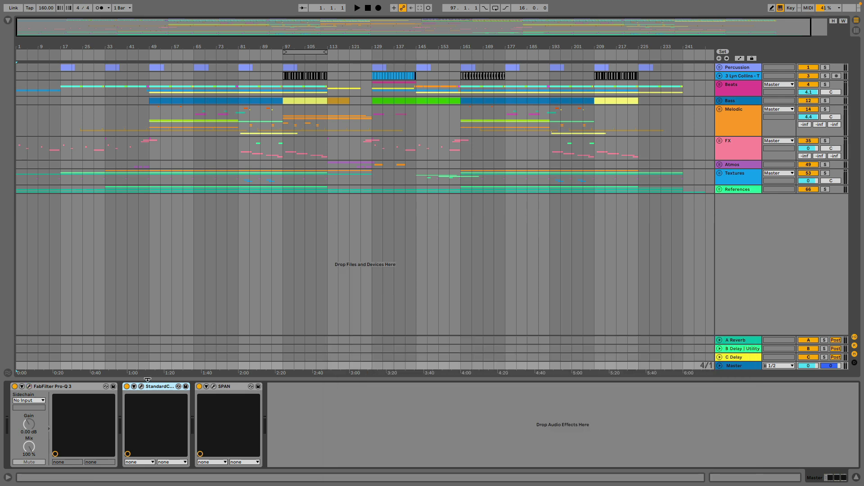
# Switch off the StandardC... device on the Master track and play the full mix from bar 49
pyautogui.click(127, 386)
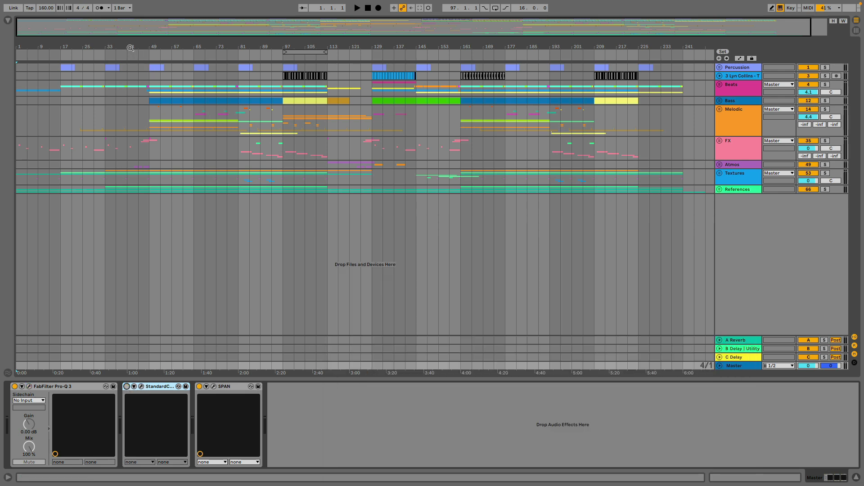
pyautogui.moveTo(132, 47)
pyautogui.mouseDown()
pyautogui.moveTo(133, 90)
pyautogui.moveTo(275, 94)
pyautogui.mouseUp()
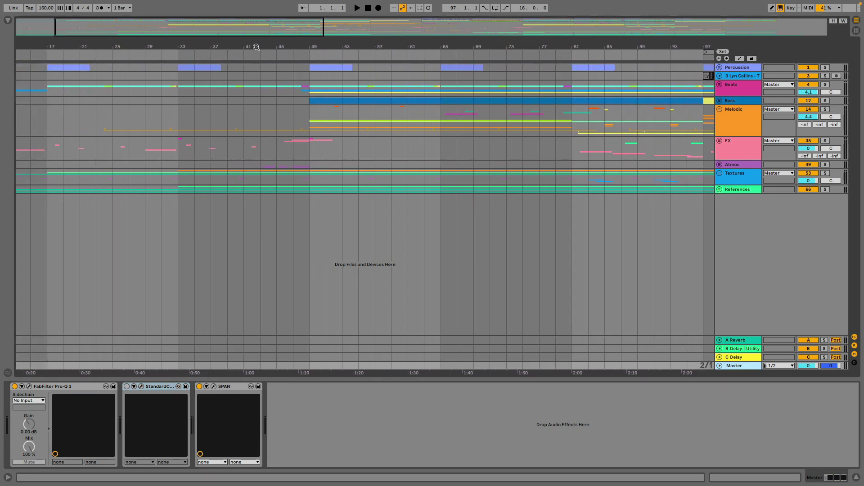
pyautogui.click(310, 76)
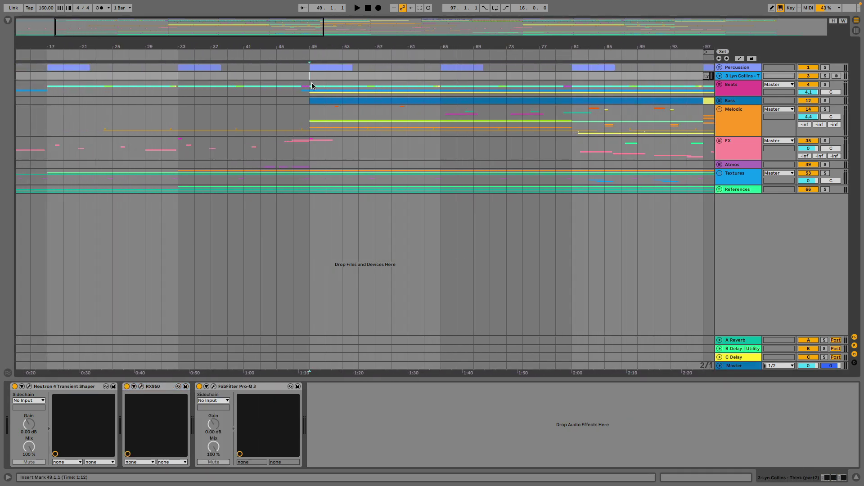
pyautogui.press('space')
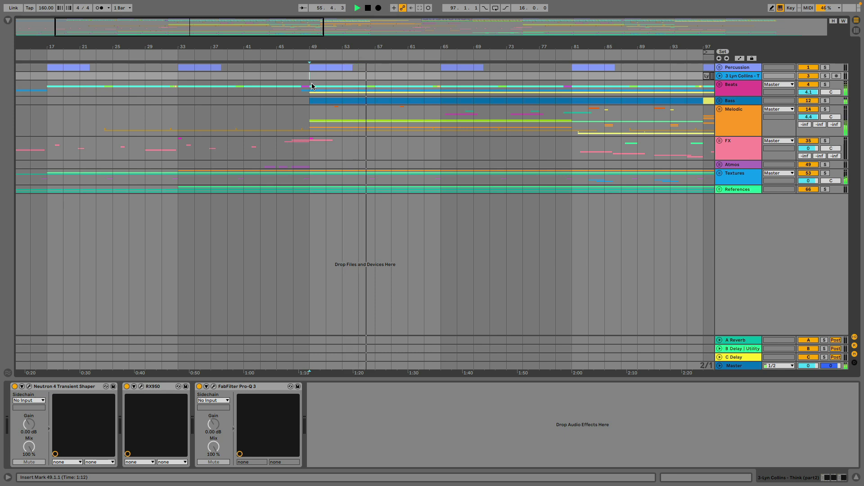
pyautogui.press('space')
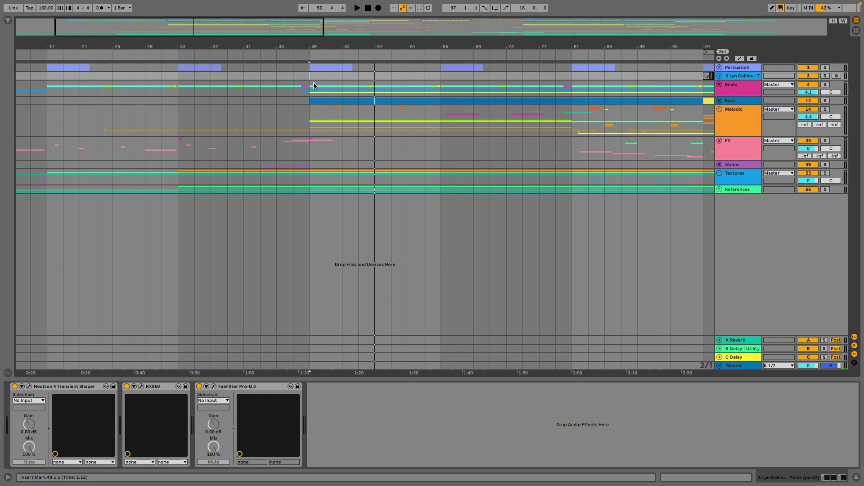
# Unfold the Beats group and set a four-bar loop from bar 49 to bar 53 over the clips on track 8
pyautogui.click(720, 85)
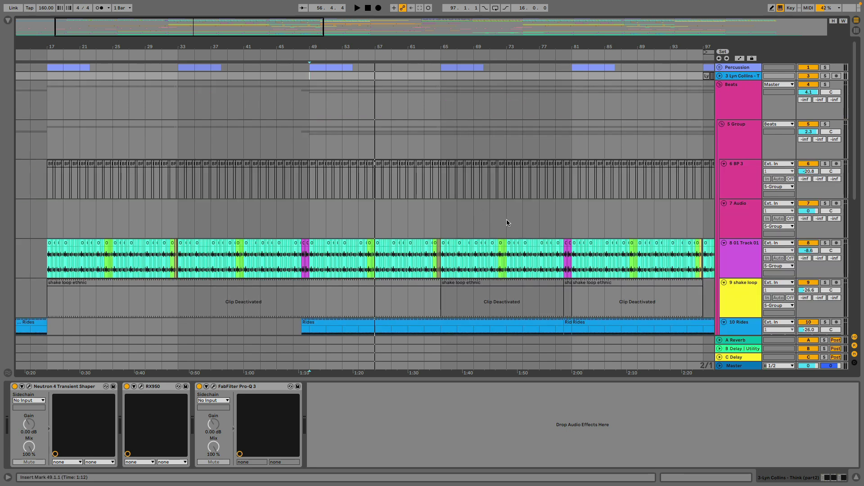
pyautogui.scroll(-2, 398, 213)
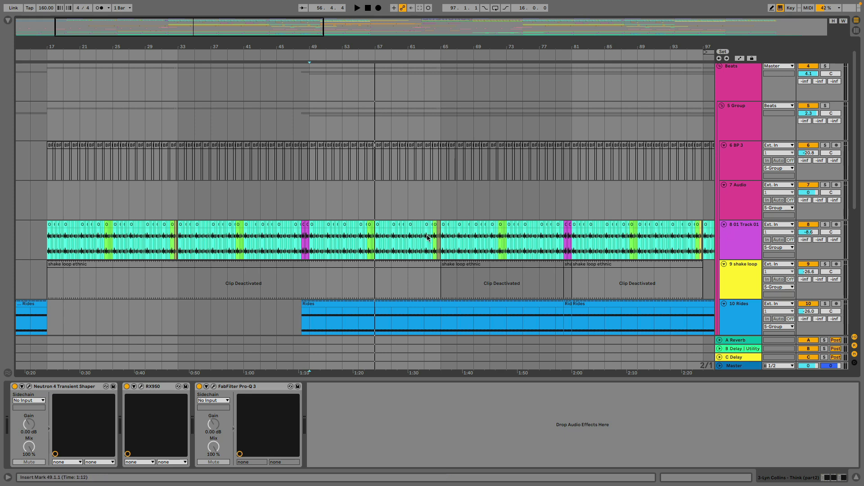
pyautogui.scroll(1, 350, 236)
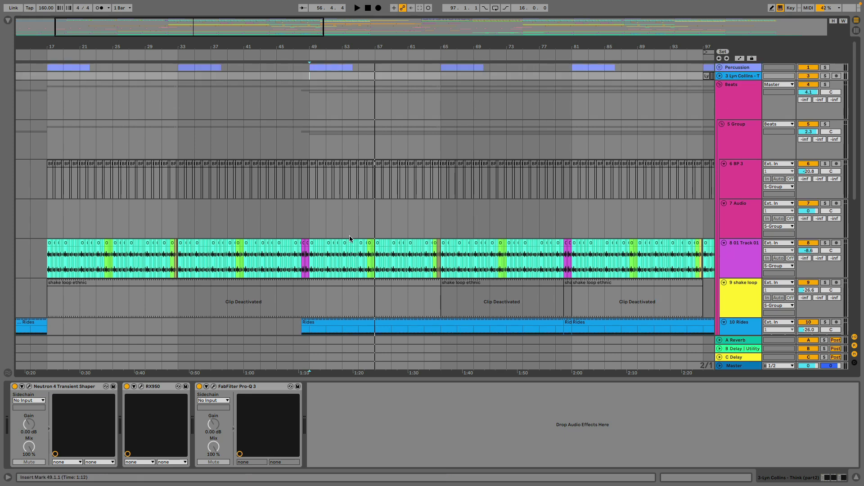
pyautogui.scroll(-1, 349, 236)
pyautogui.click(311, 260)
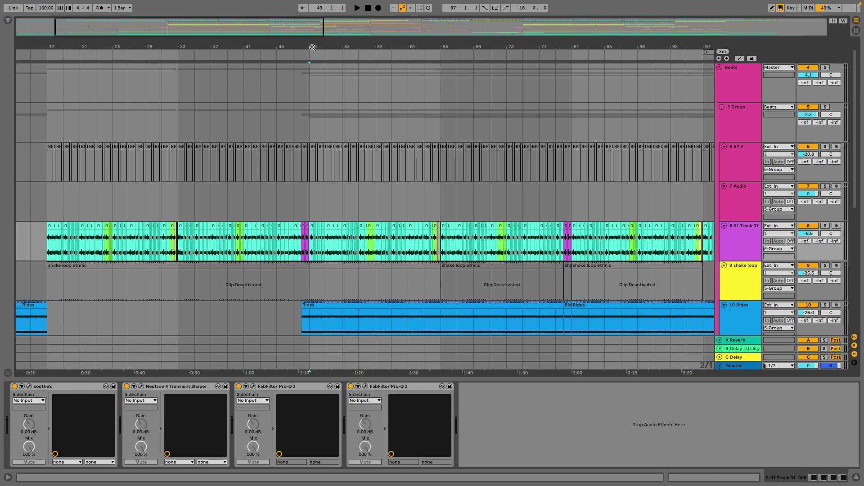
pyautogui.scroll(5, 311, 260)
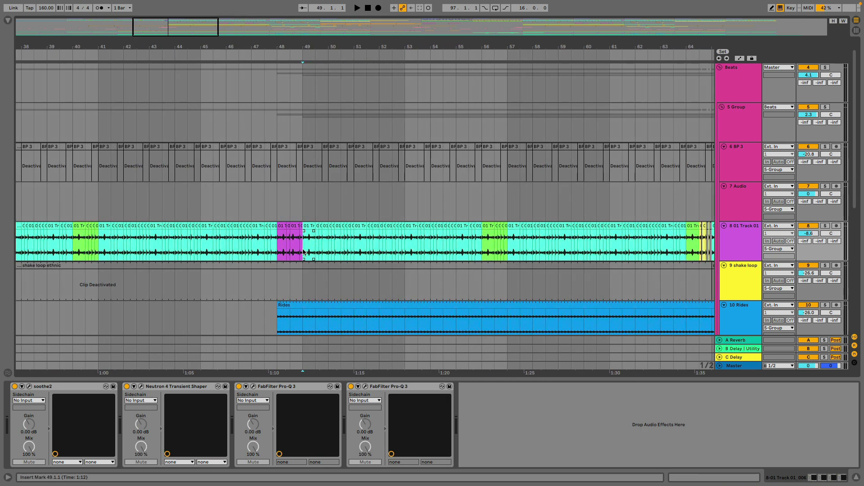
pyautogui.moveTo(308, 253); pyautogui.dragTo(407, 242)
pyautogui.hotkey('ctrl', 'l')
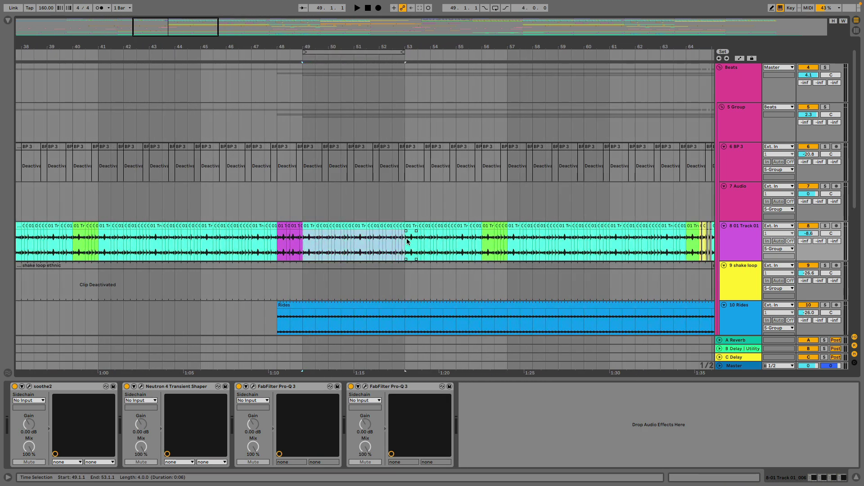
# Solo track 8, 01 Track 01, and play the looped section from bar 49
pyautogui.moveTo(356, 47); pyautogui.dragTo(409, 112)
pyautogui.click(828, 226)
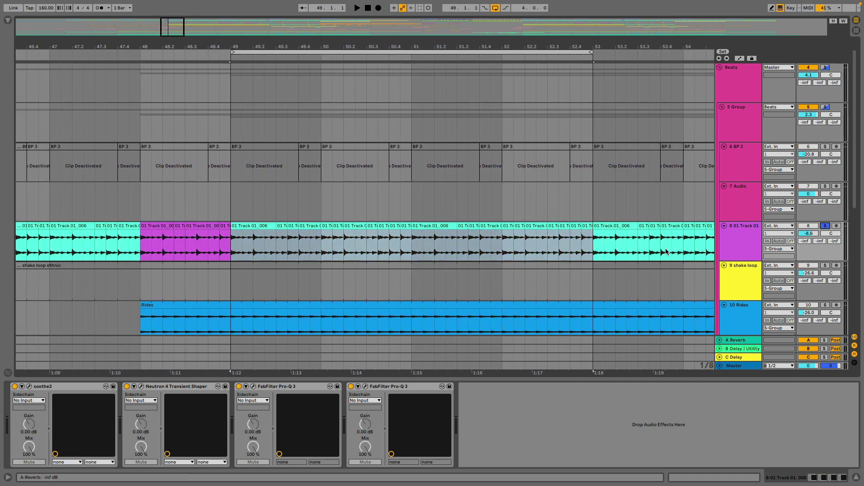
pyautogui.click(232, 253)
pyautogui.press('space')
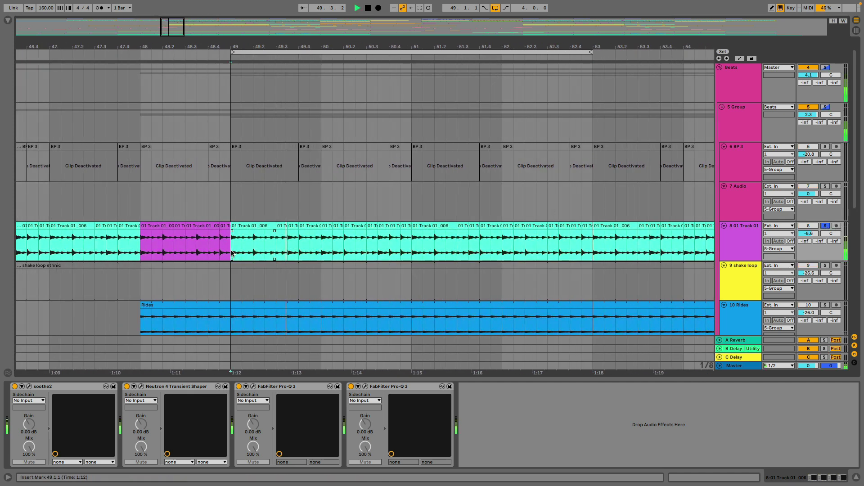
pyautogui.press('space')
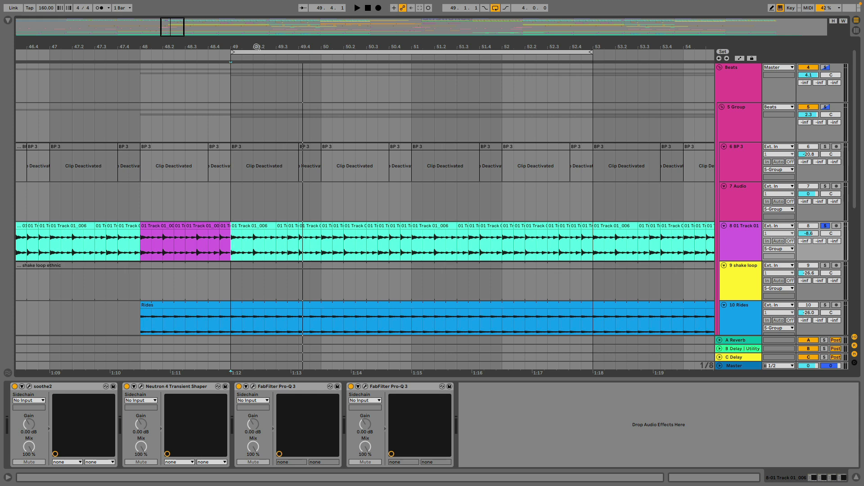
# Select track 8 and listen to its loop from bar 49 again with the effects active
pyautogui.moveTo(256, 47); pyautogui.dragTo(256, 58)
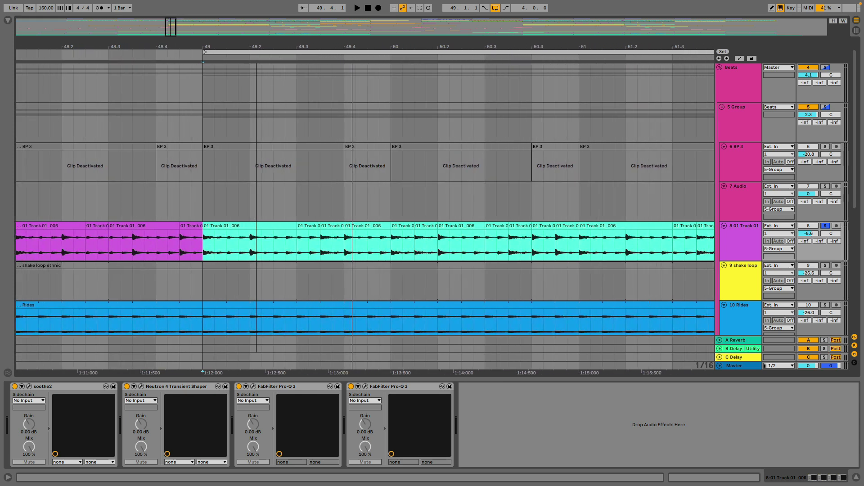
pyautogui.moveTo(256, 59); pyautogui.dragTo(281, 45)
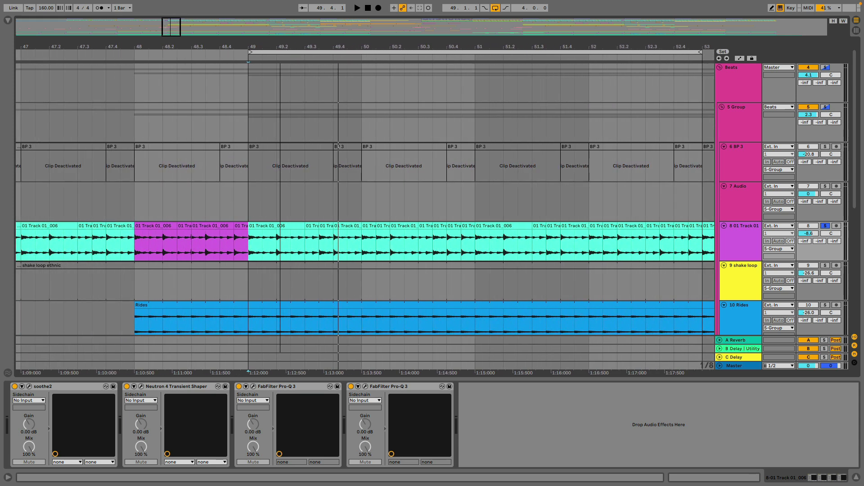
pyautogui.click(723, 232)
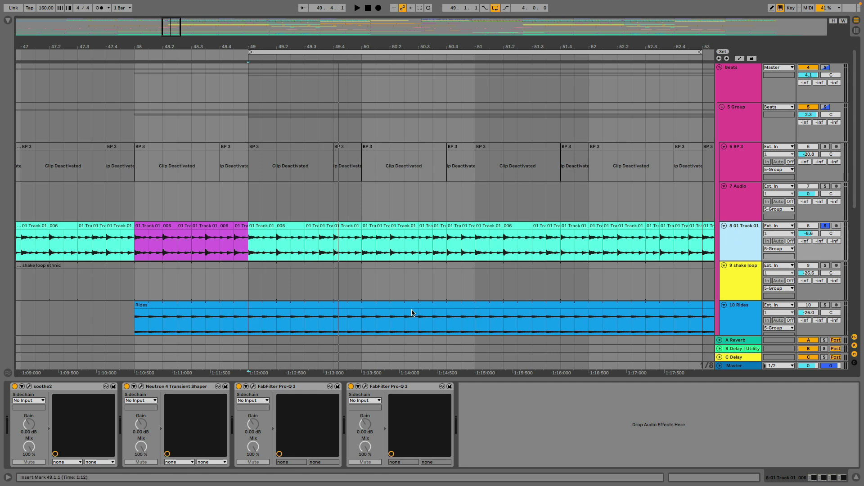
pyautogui.click(251, 257)
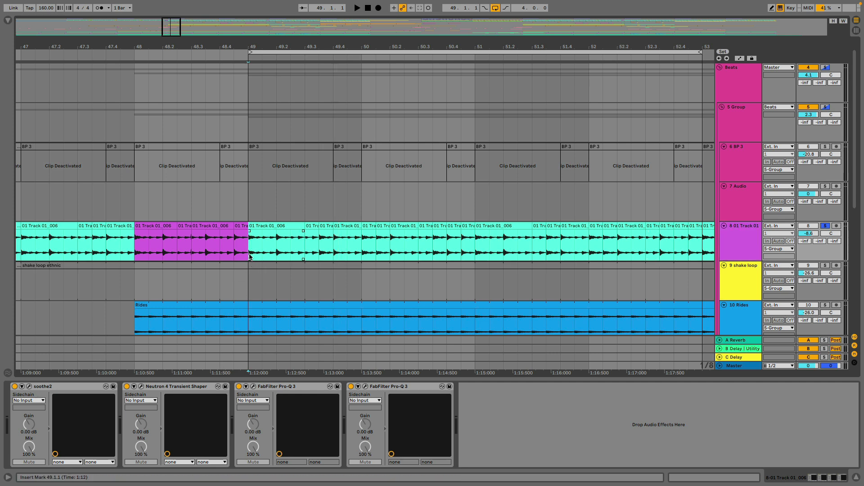
pyautogui.press('space')
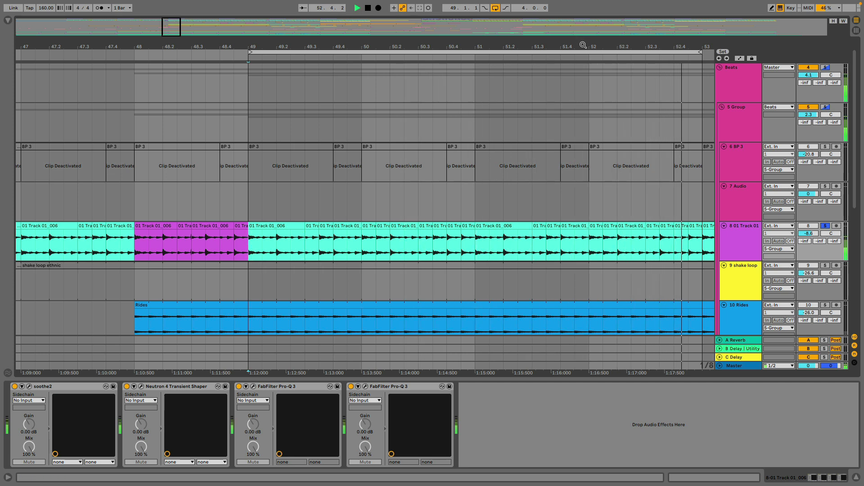
# Switch off all four effects on track 8 and play the loop without processing
pyautogui.press('space')
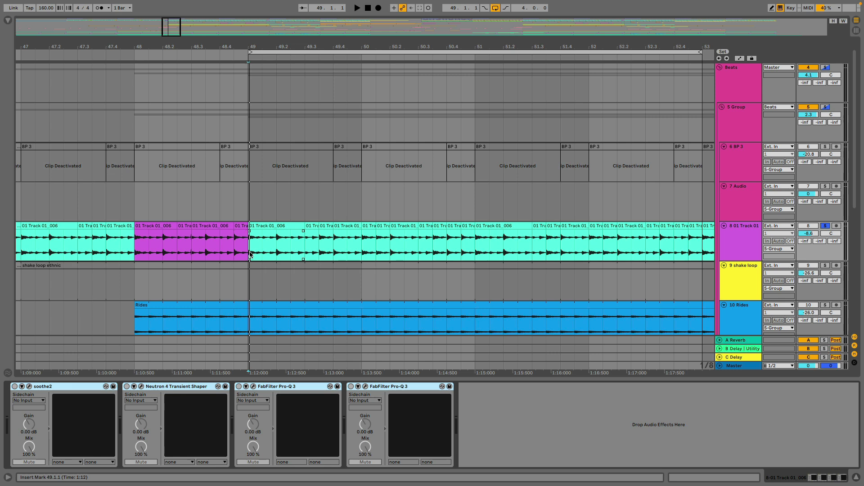
pyautogui.press('space')
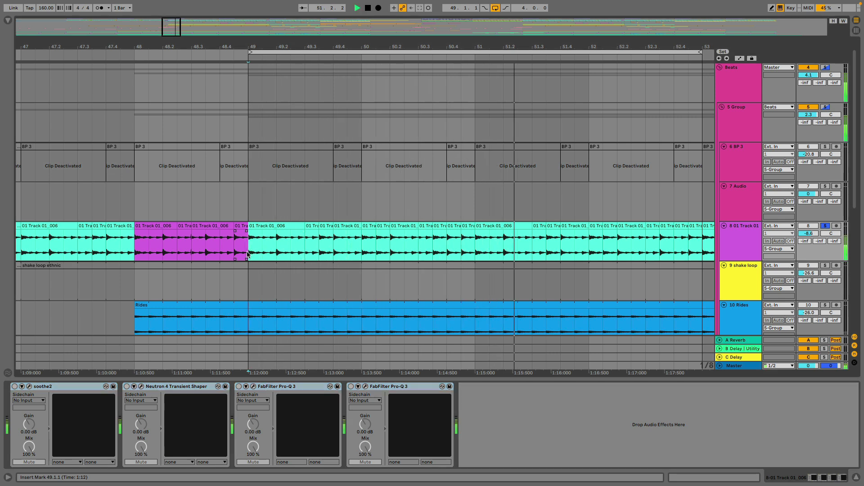
pyautogui.press('space')
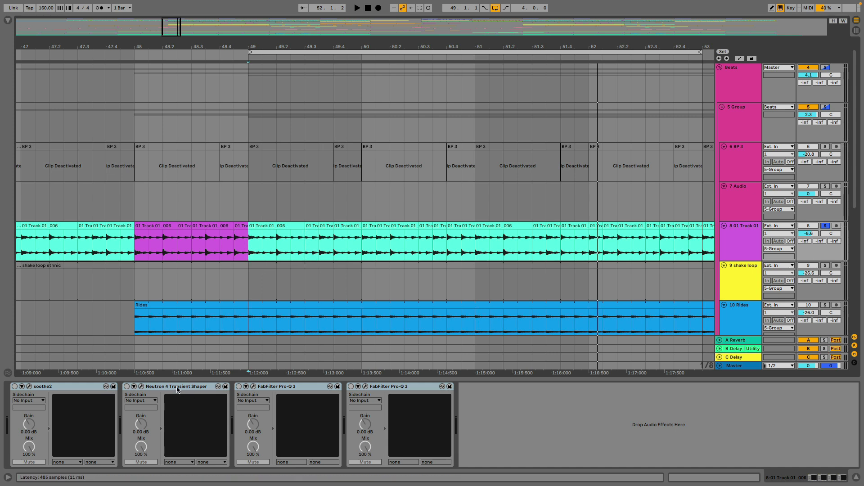
# Open the soothe2 plug-in on track 8, switch it back on while the loop plays, and close its window
pyautogui.click(55, 388)
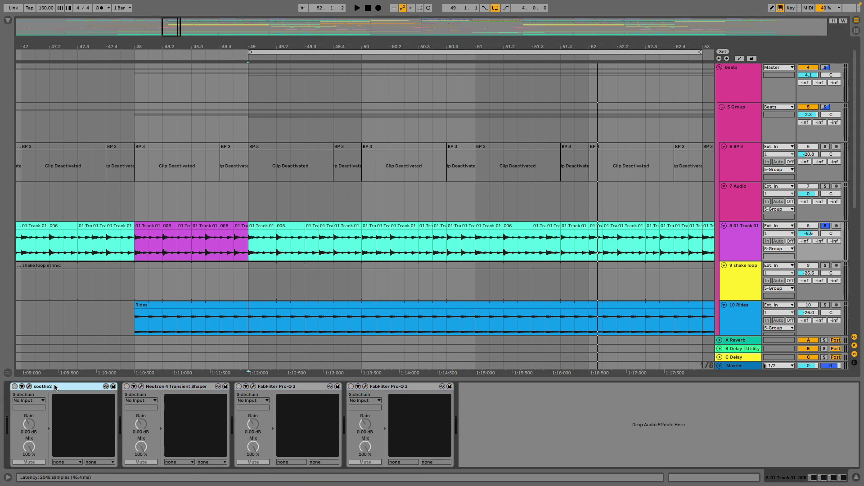
pyautogui.click(29, 387)
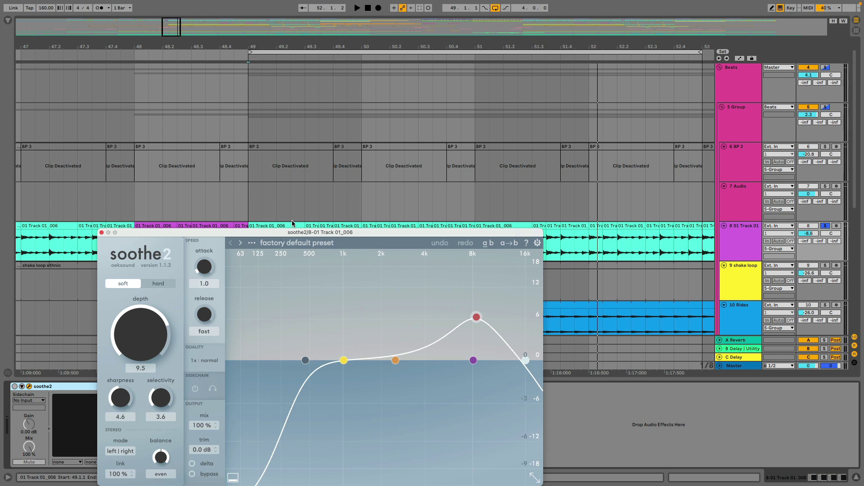
pyautogui.moveTo(275, 235); pyautogui.dragTo(246, 49)
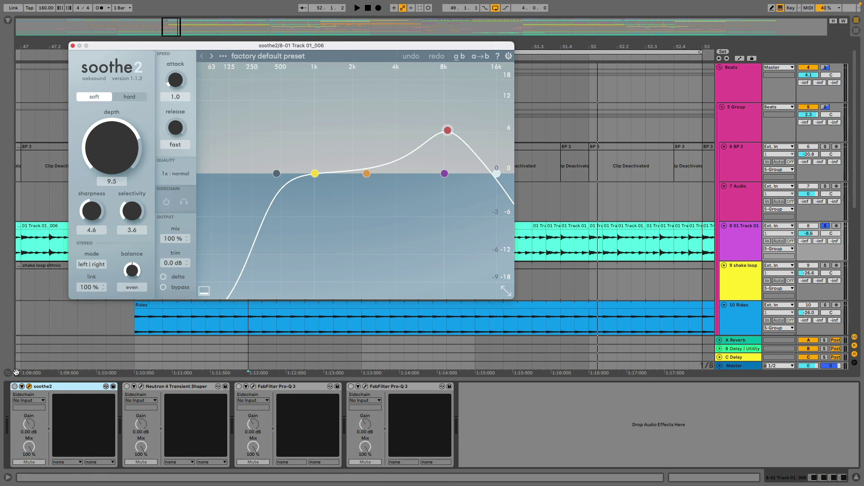
pyautogui.press('space')
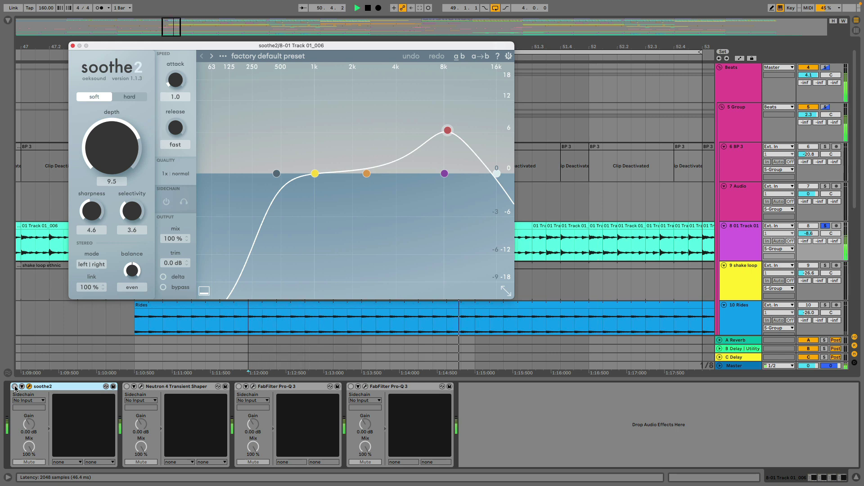
pyautogui.click(15, 387)
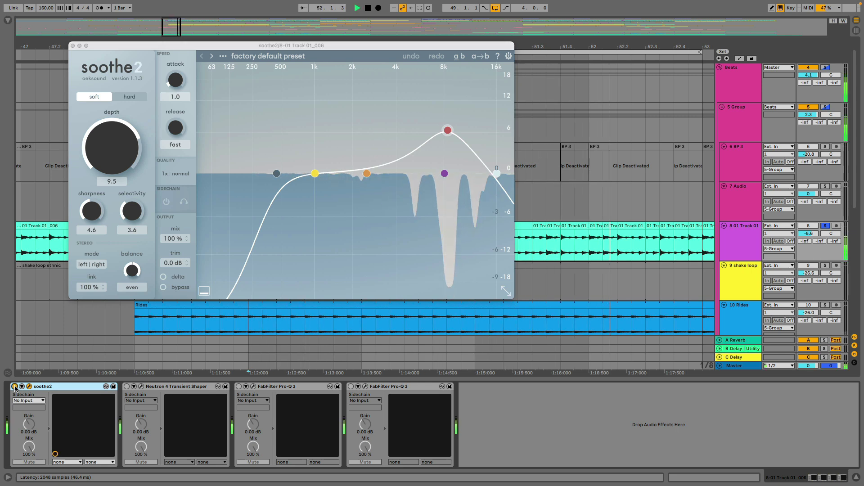
pyautogui.press('space')
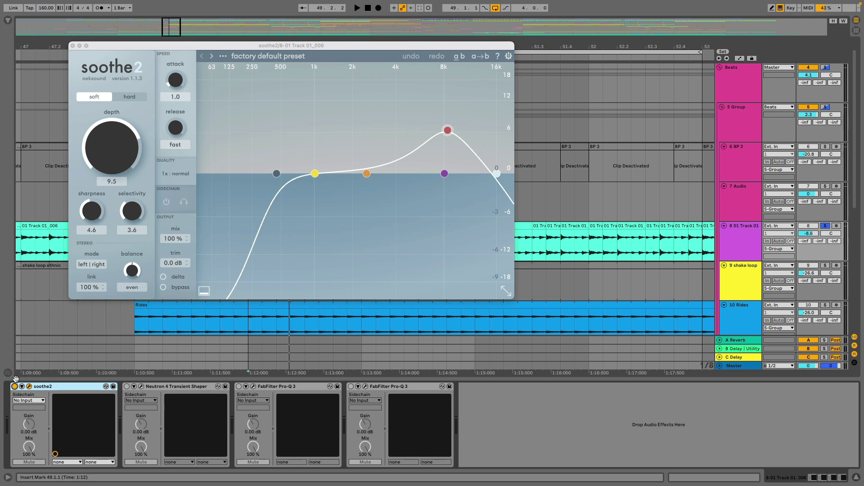
pyautogui.click(72, 46)
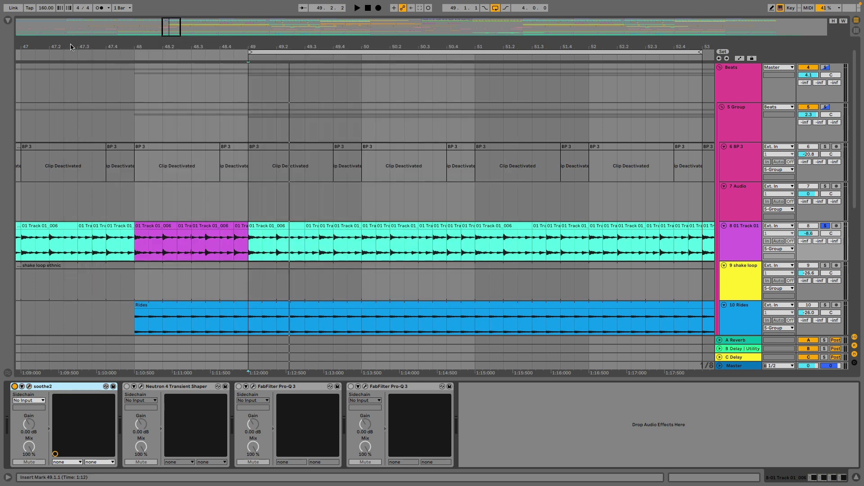
# Open the Neutron 4 Transient Shaper on track 8 and switch it on while the loop plays from bar 49
pyautogui.click(142, 387)
pyautogui.moveTo(525, 221); pyautogui.dragTo(458, 143)
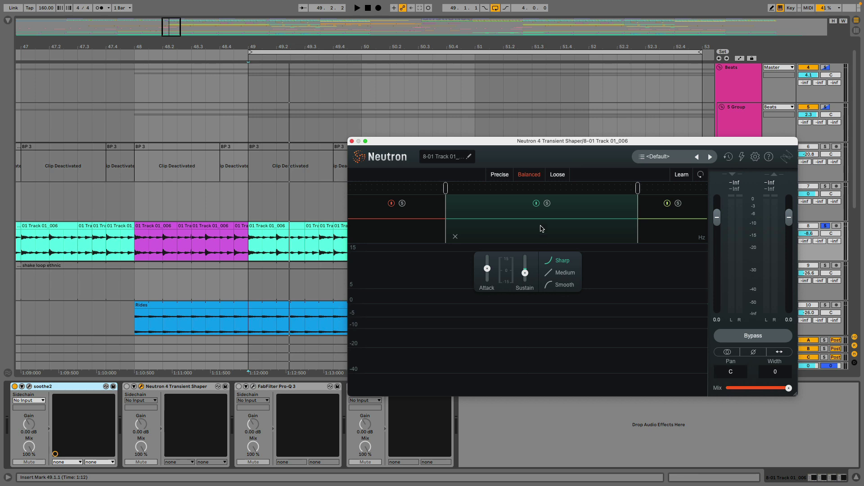
pyautogui.moveTo(515, 144); pyautogui.dragTo(561, 186)
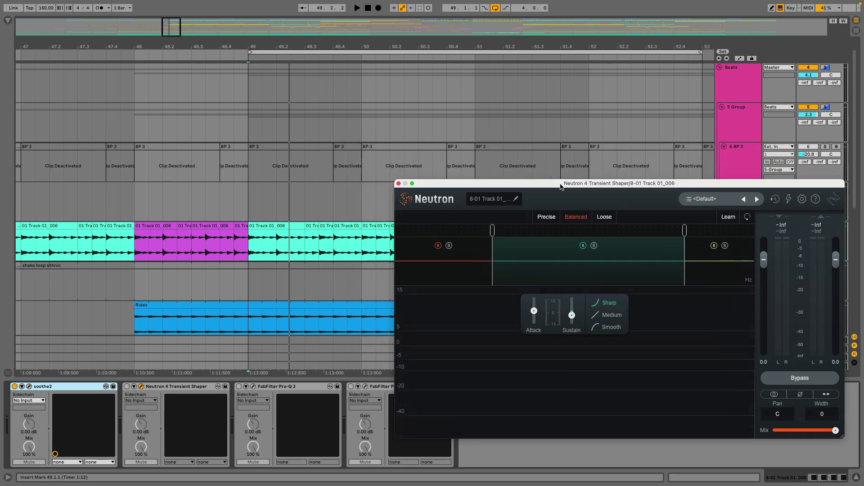
pyautogui.click(252, 257)
pyautogui.press('space')
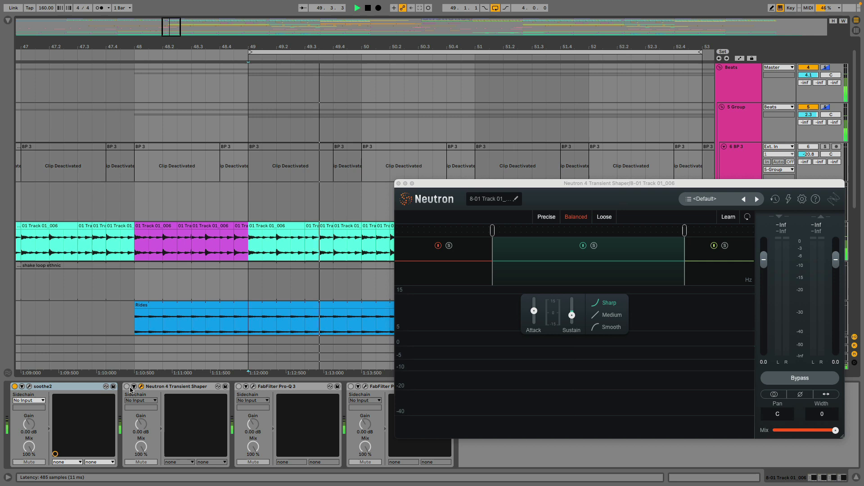
pyautogui.click(127, 386)
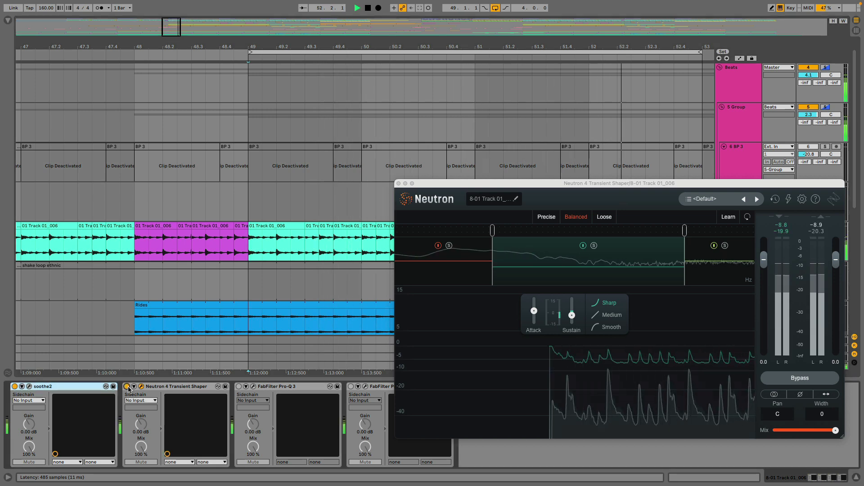
pyautogui.press('space')
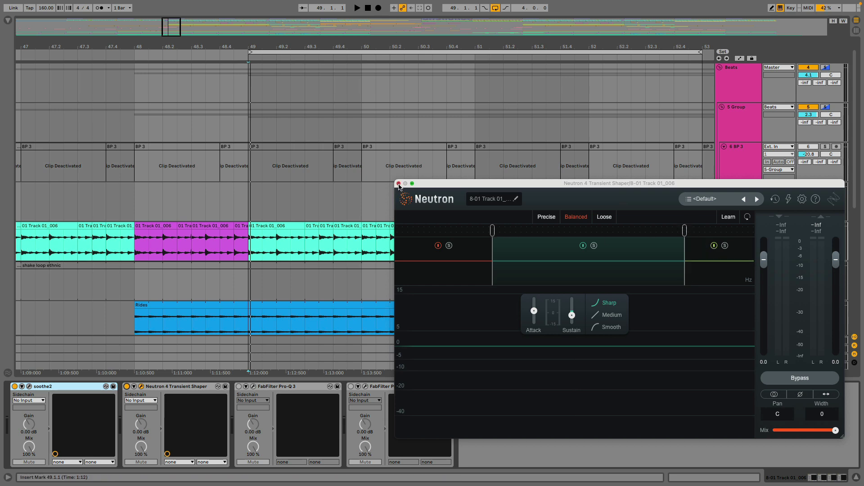
# Open the first FabFilter Pro-Q 3 on track 8, switch it on while the loop plays, and close both open plug-in windows
pyautogui.click(253, 386)
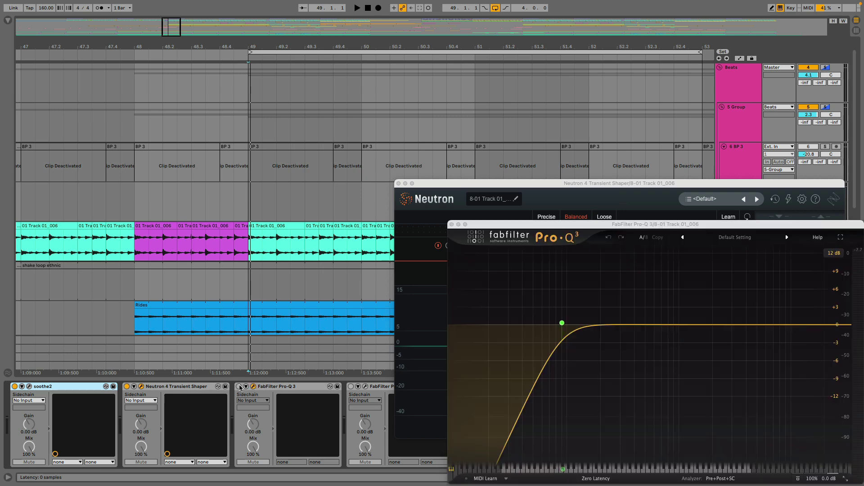
pyautogui.press('space')
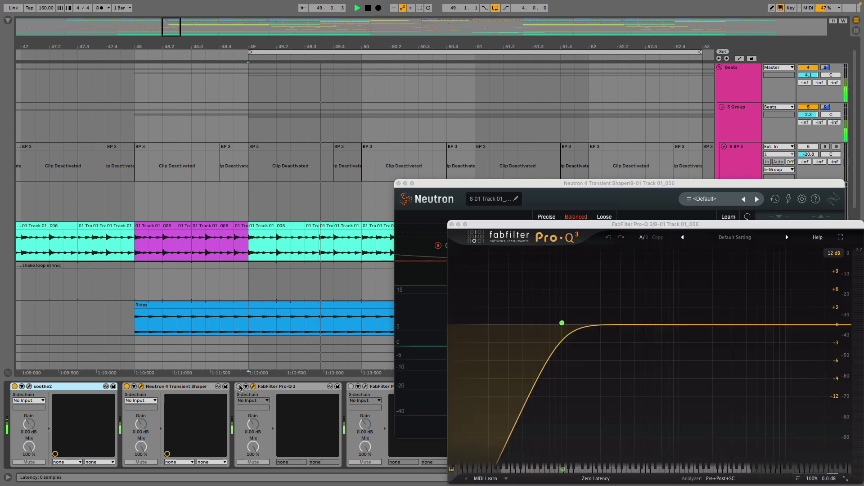
pyautogui.click(238, 386)
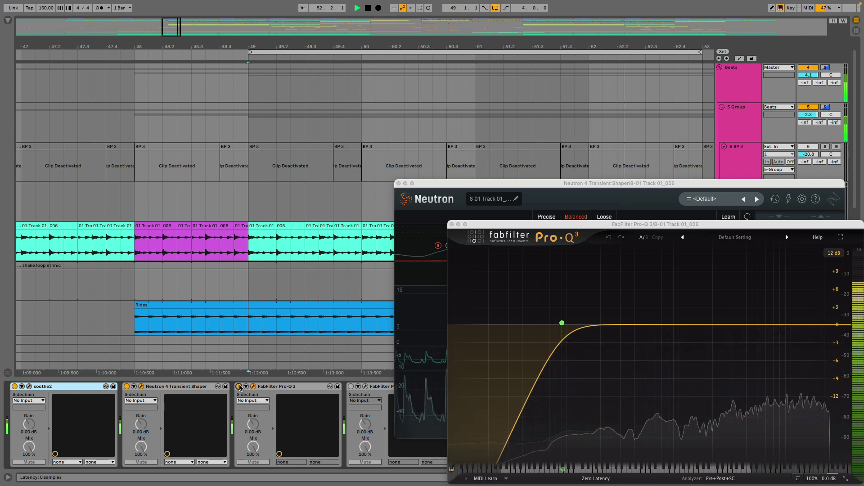
pyautogui.click(239, 386)
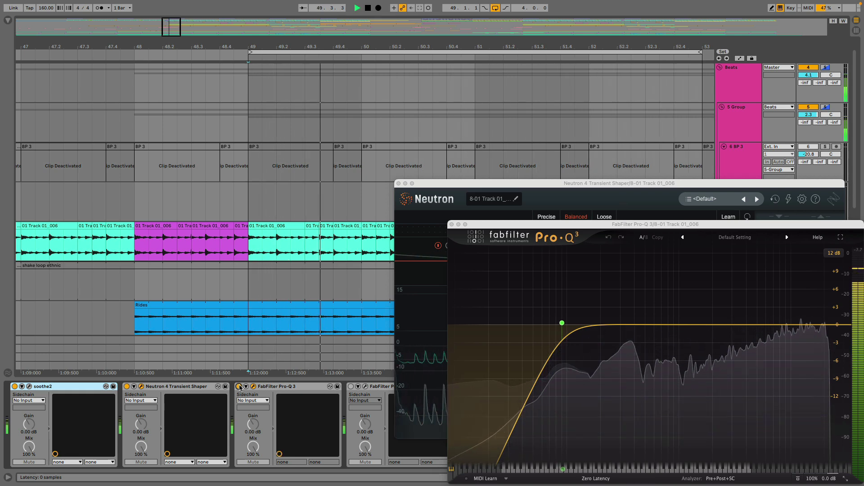
pyautogui.press('space')
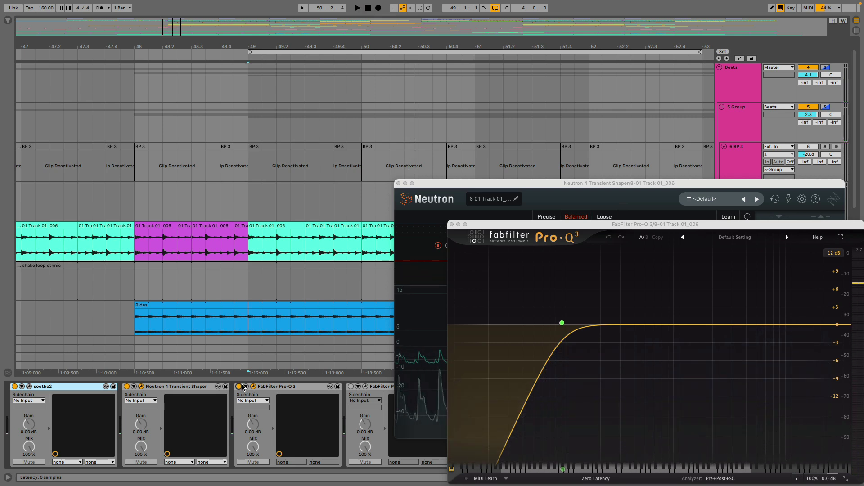
pyautogui.click(453, 224)
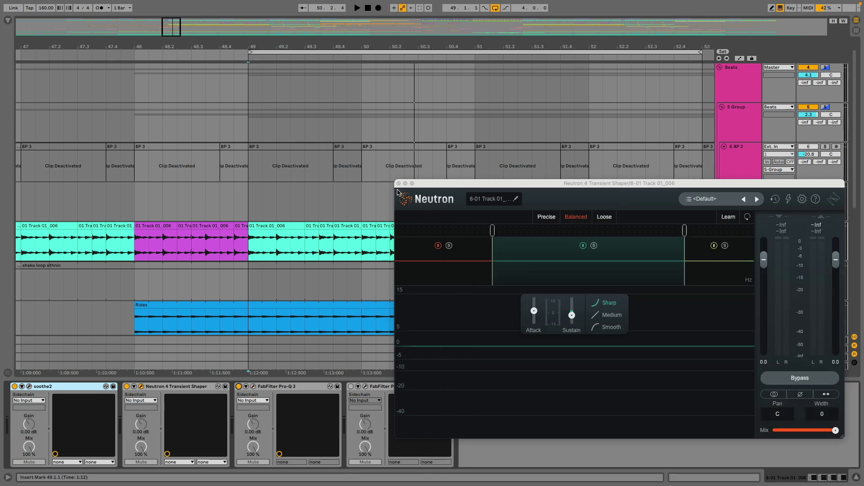
pyautogui.click(399, 183)
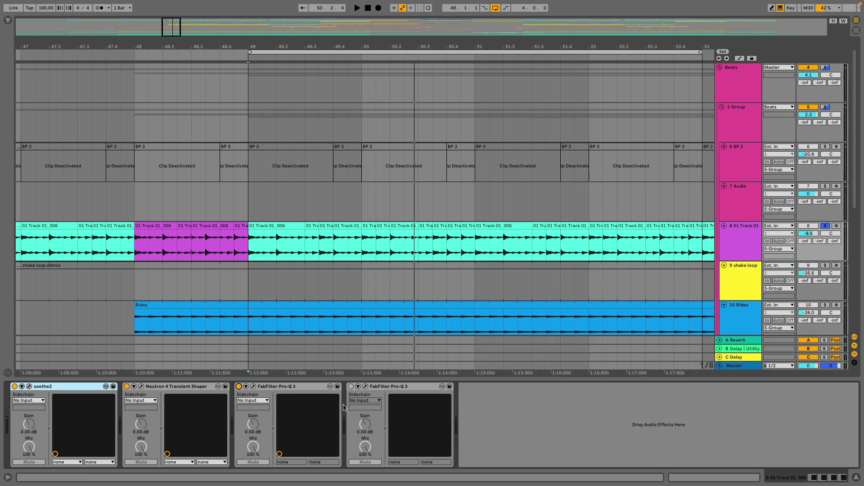
# Open the second FabFilter Pro-Q 3 on track 8, inspect its EQ bands, and switch it on while the loop plays
pyautogui.click(365, 387)
pyautogui.moveTo(759, 311)
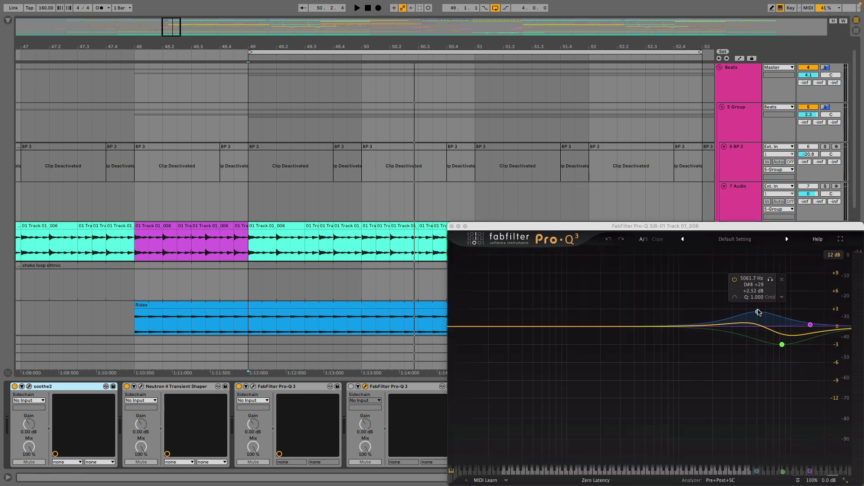
pyautogui.moveTo(784, 347)
pyautogui.press('space')
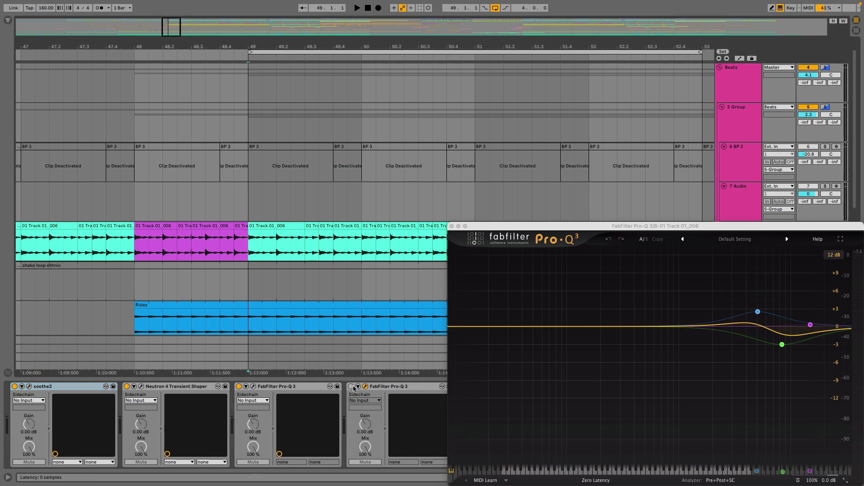
pyautogui.press('space')
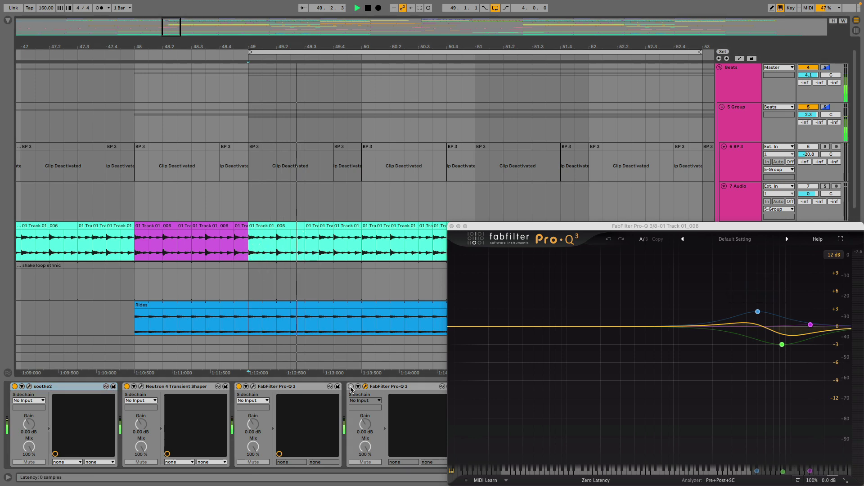
pyautogui.click(351, 387)
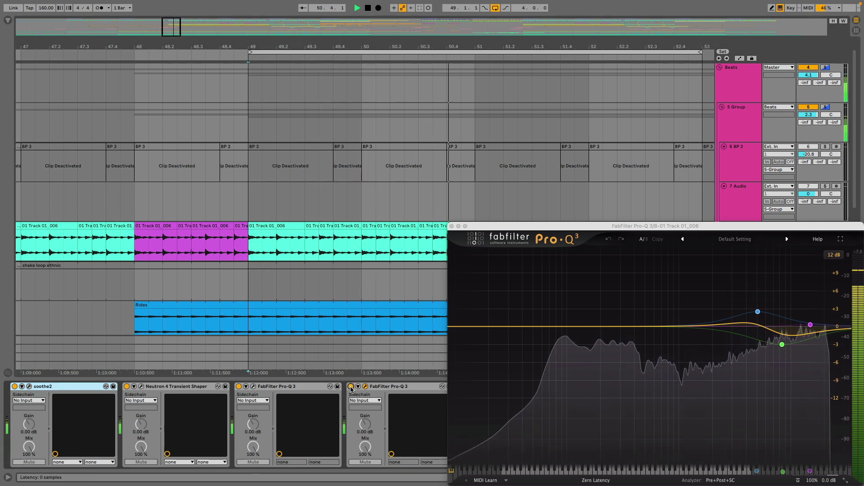
pyautogui.press('space')
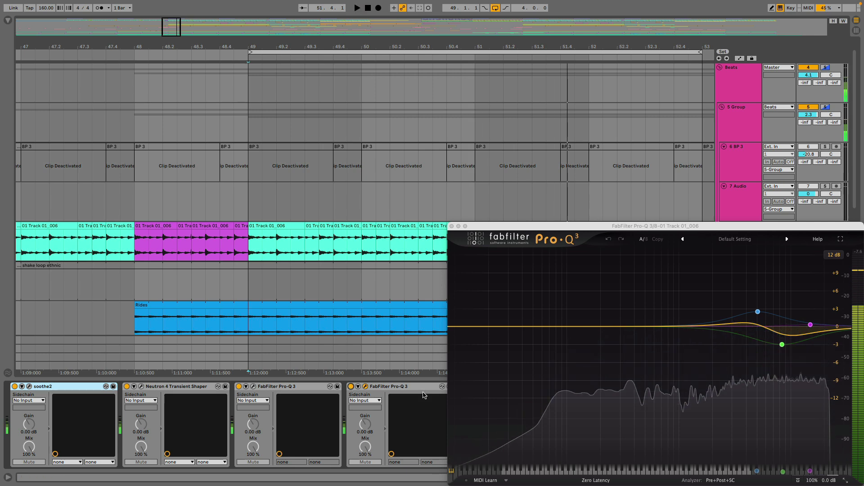
# Move the Pro-Q 3 window clear of the arrangement and play track 8's green fill variations from bars 55 and 63
pyautogui.click(529, 228)
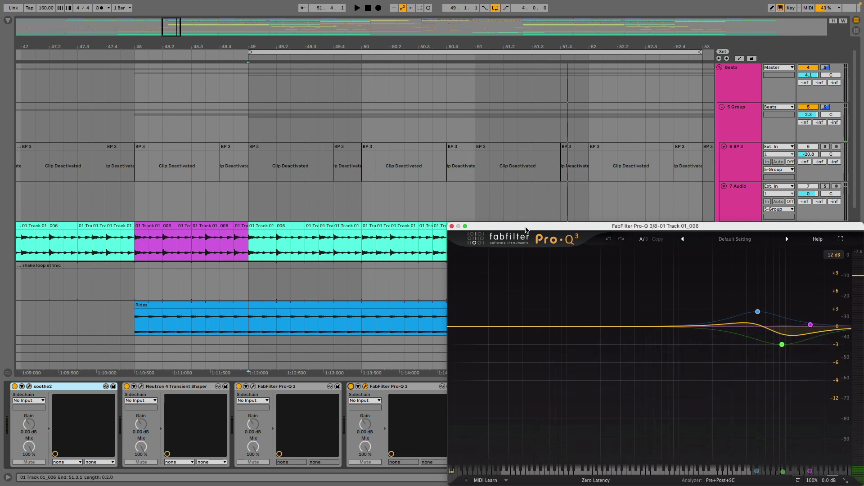
pyautogui.moveTo(529, 229); pyautogui.dragTo(530, 400)
pyautogui.moveTo(469, 48); pyautogui.dragTo(433, 15)
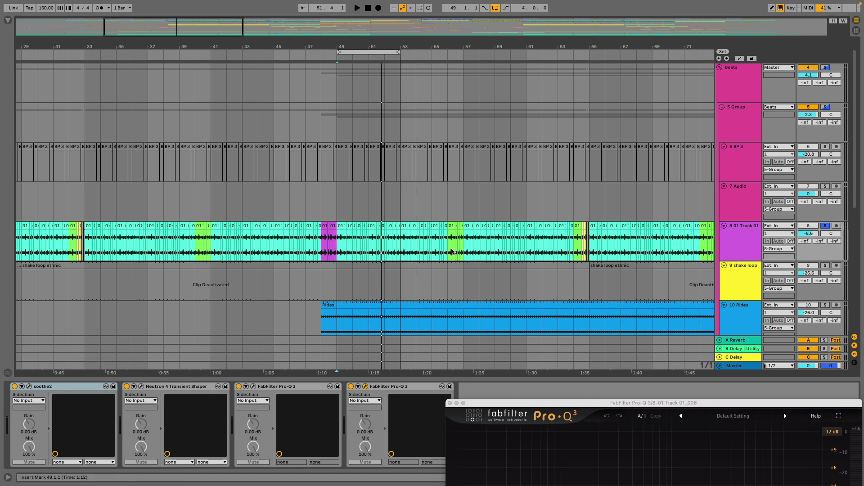
pyautogui.click(432, 252)
pyautogui.press('space')
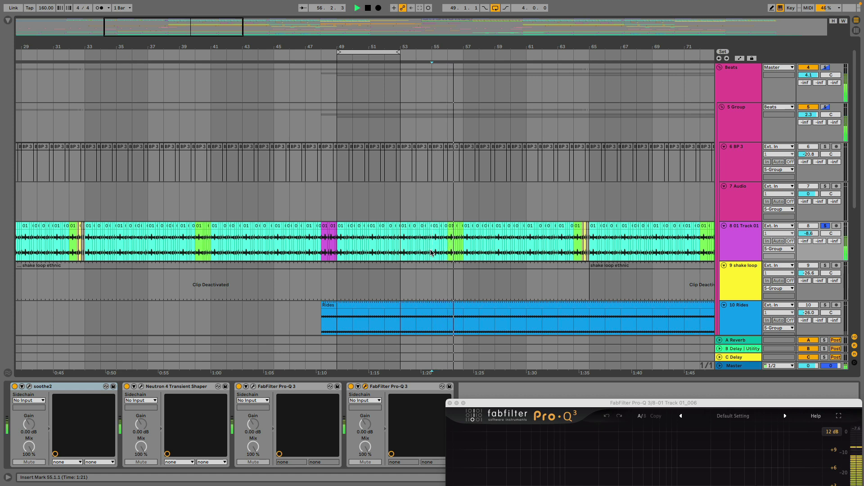
pyautogui.click(558, 255)
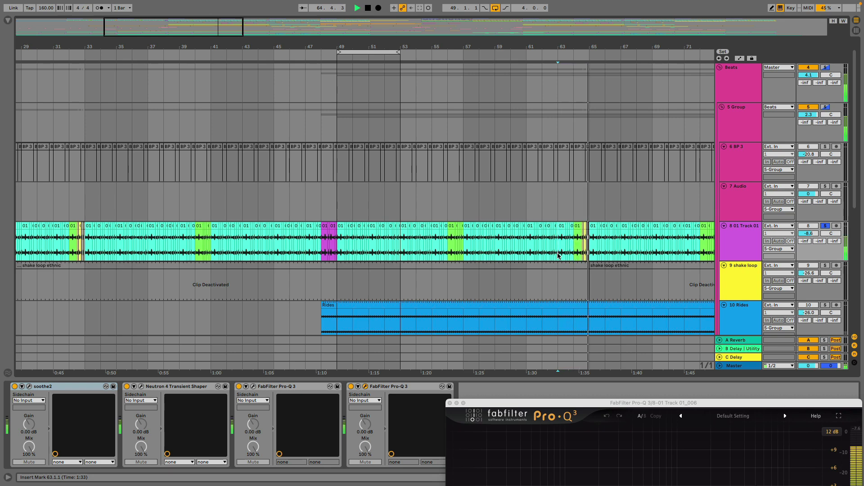
# Stop playback, then play track 8 from bar 47 to hear the purple variation leading into bar 49
pyautogui.press('+')
pyautogui.press('+')
pyautogui.moveTo(514, 49); pyautogui.dragTo(502, 20)
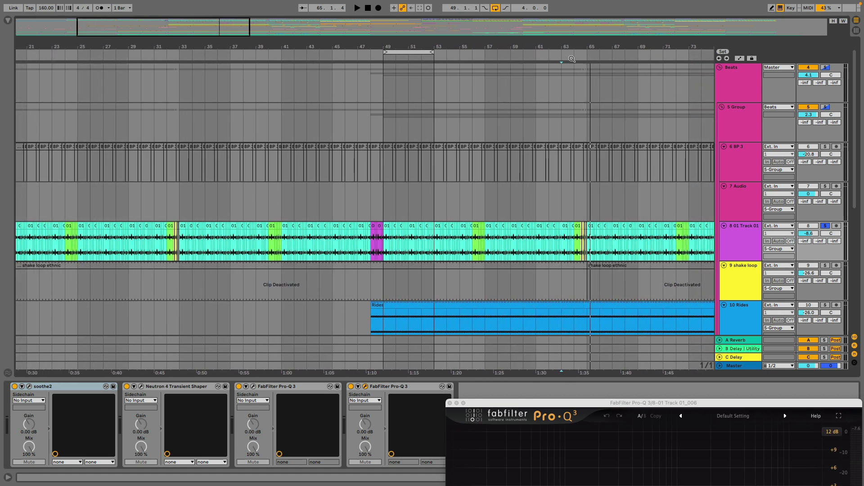
pyautogui.click(358, 253)
pyautogui.press('space')
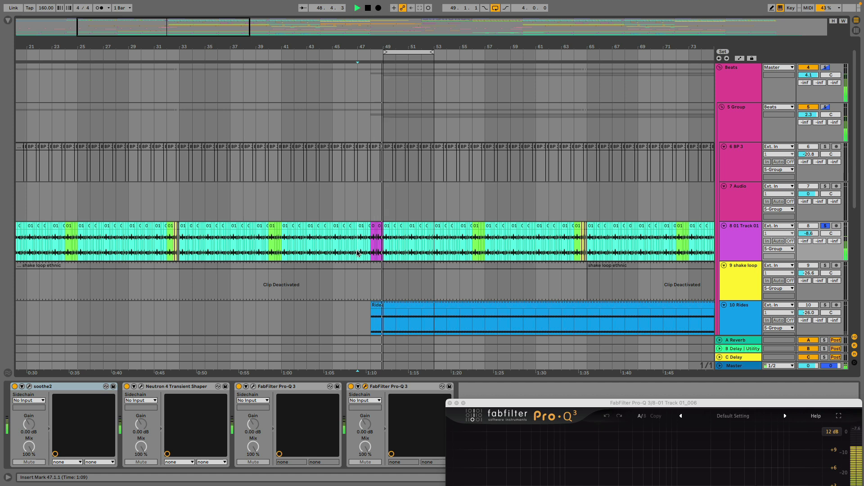
pyautogui.press('space')
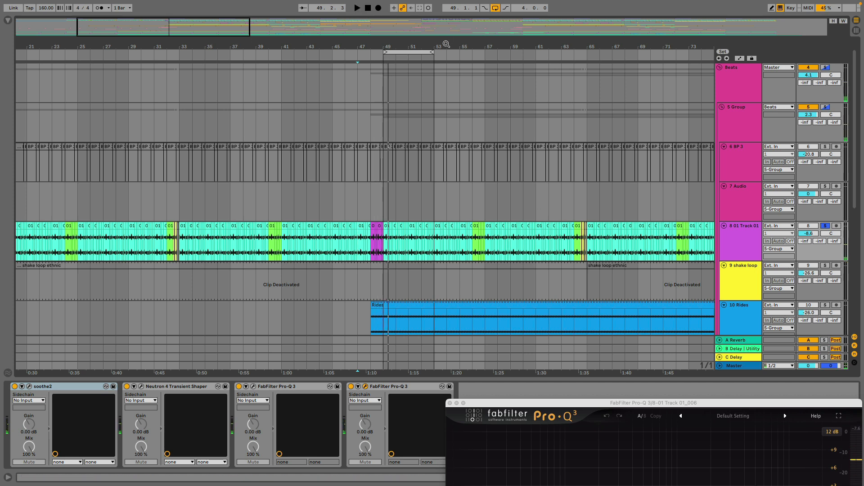
# Examine the later arrangement of the break tracks, from the BP 3 section at bar 129 to the orange track 8 clips
pyautogui.press('-')
pyautogui.press('-')
pyautogui.hscroll(10, 642, 120)
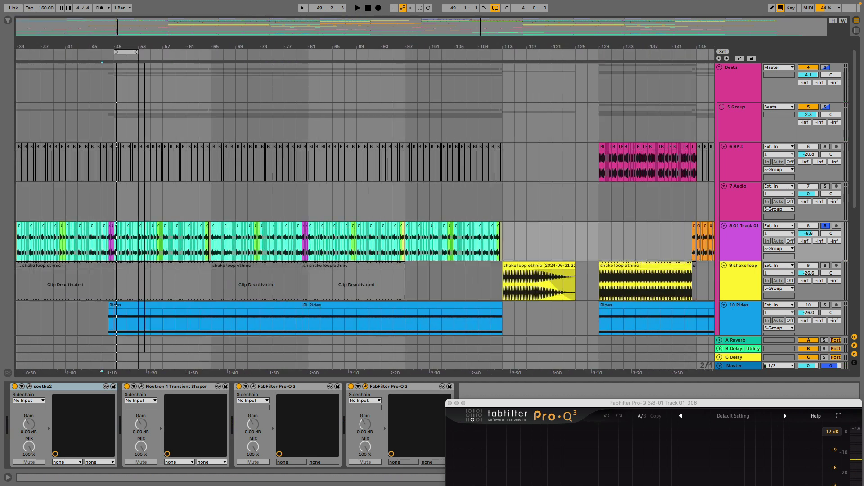
pyautogui.click(661, 121)
pyautogui.hscroll(10, 660, 121)
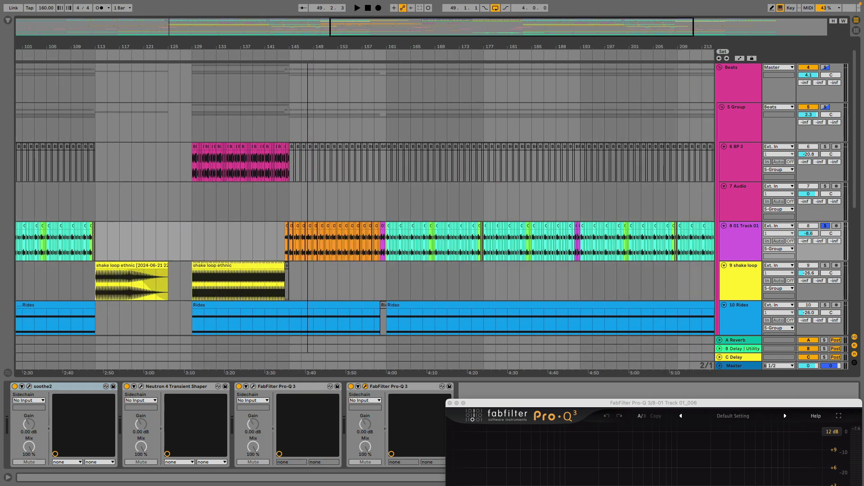
pyautogui.moveTo(383, 47); pyautogui.dragTo(383, 72)
pyautogui.moveTo(434, 45)
pyautogui.mouseDown()
pyautogui.moveTo(434, 67)
pyautogui.moveTo(435, 41)
pyautogui.moveTo(434, 48)
pyautogui.mouseUp()
pyautogui.click(133, 167)
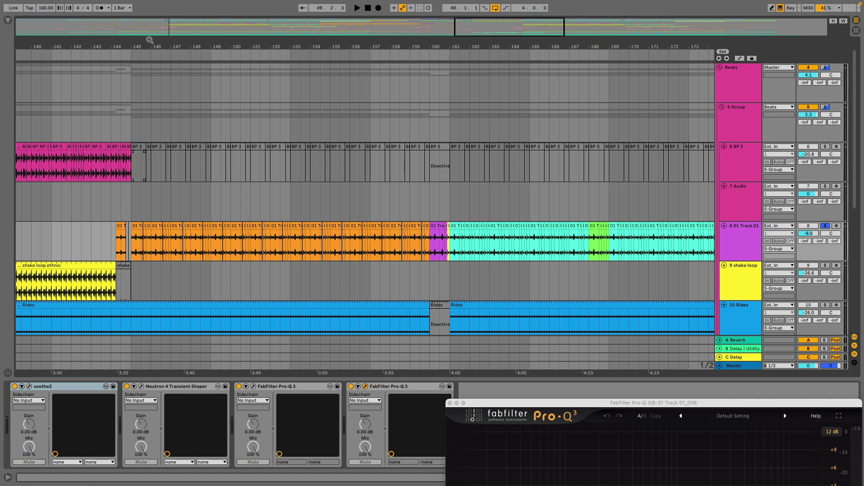
# Play soloed track 8 from bar 144 to hear the start of its orange clips
pyautogui.hscroll(-10, 402, 235)
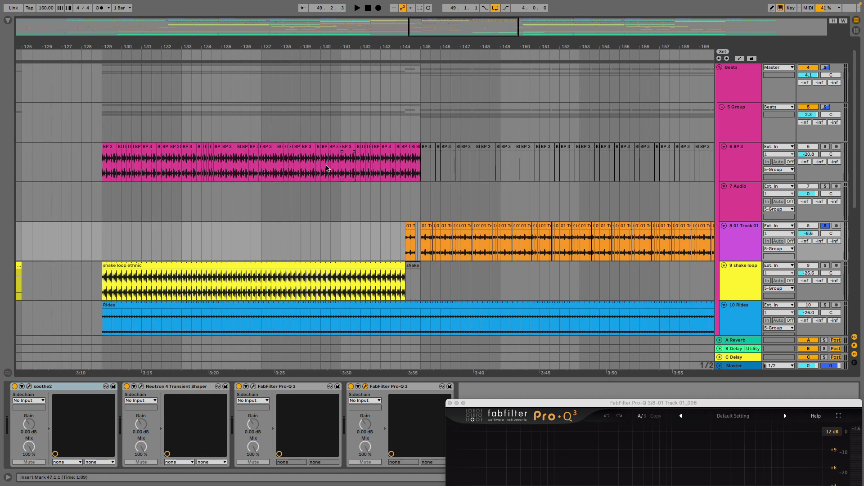
pyautogui.click(400, 247)
pyautogui.press('space')
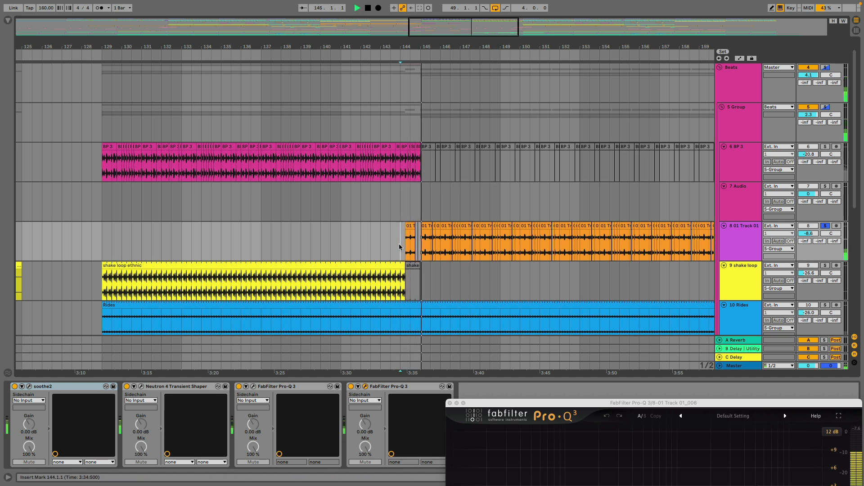
pyautogui.press('space')
# Open the 01 Track 01_006 clip at 144.2 on track 8 and examine the waveform before its start point
pyautogui.moveTo(407, 47)
pyautogui.mouseDown()
pyautogui.moveTo(407, 135)
pyautogui.moveTo(394, 120)
pyautogui.mouseUp()
pyautogui.doubleClick(372, 226)
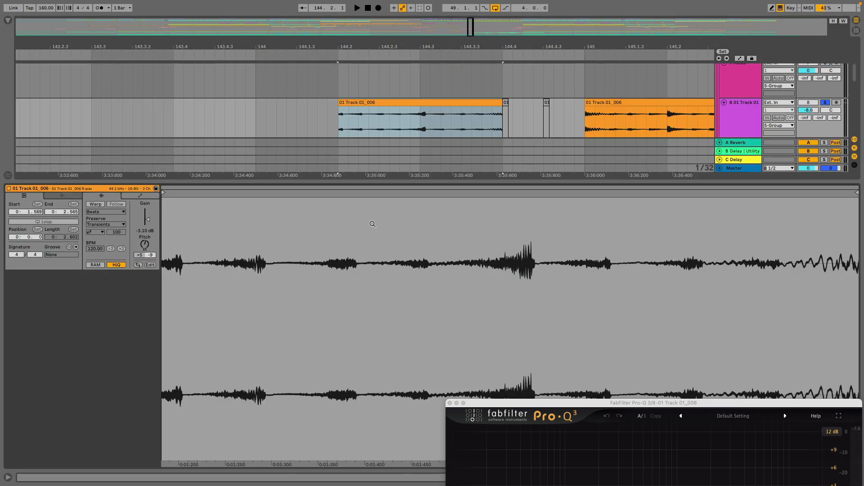
pyautogui.moveTo(230, 217); pyautogui.dragTo(486, 216)
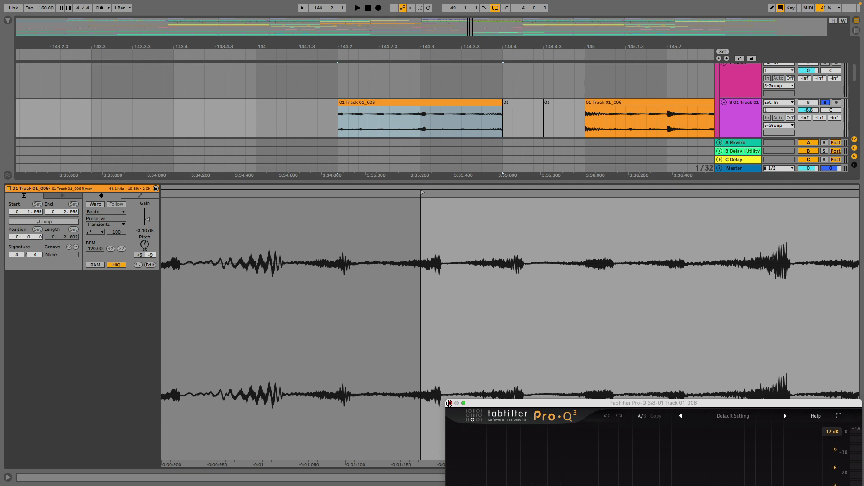
pyautogui.click(370, 115)
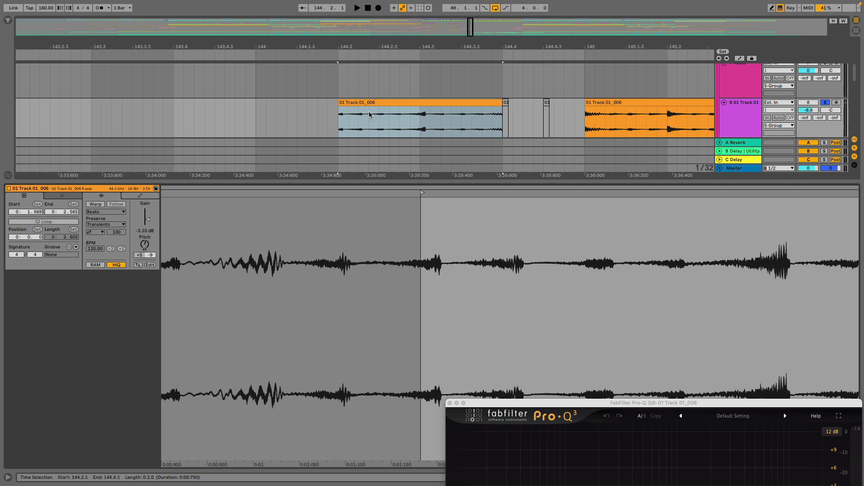
# Shrink the clip's sample display and examine the transition around bar 144 across the BP 3, shake loop, Rides and bbs amen tracks
pyautogui.moveTo(449, 183); pyautogui.dragTo(439, 234)
pyautogui.scroll(5, 439, 235)
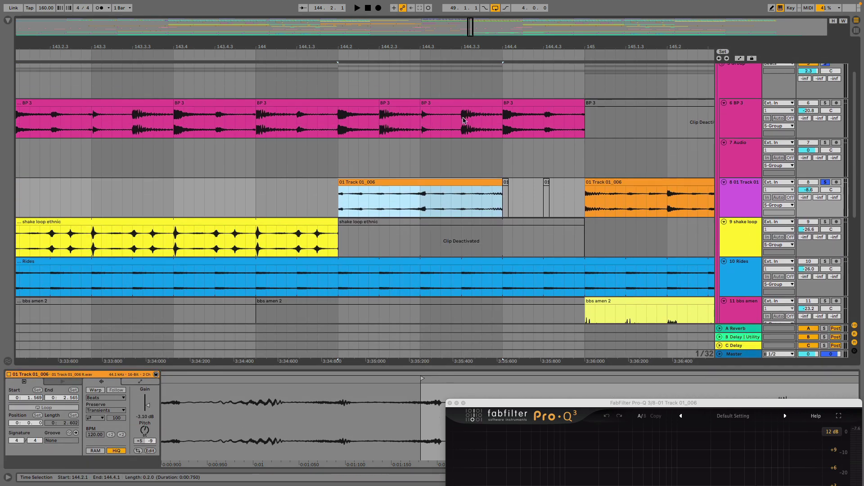
pyautogui.moveTo(478, 50); pyautogui.dragTo(478, 33)
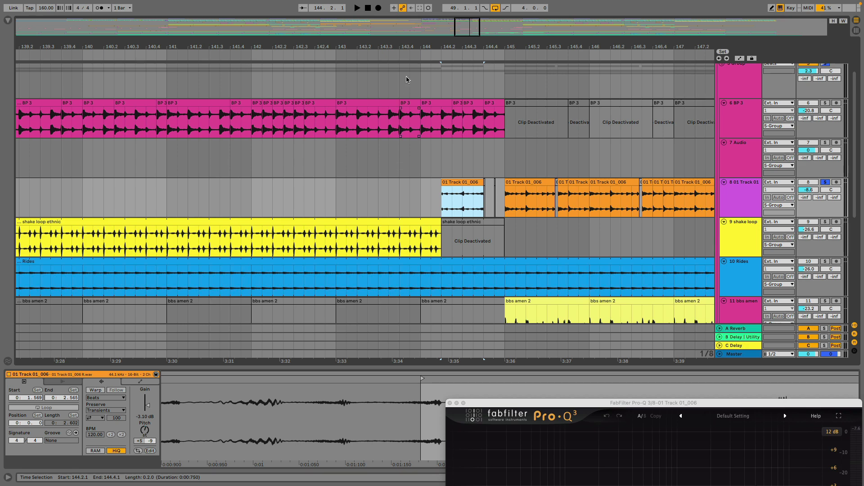
pyautogui.press('-')
pyautogui.press('-')
pyautogui.press('-')
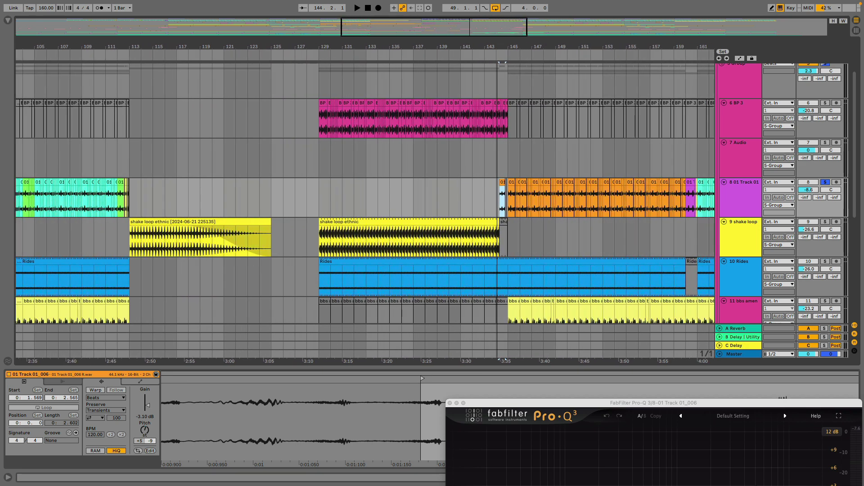
# Solo the Rides track and play it from bar 49
pyautogui.hscroll(-5, 364, 211)
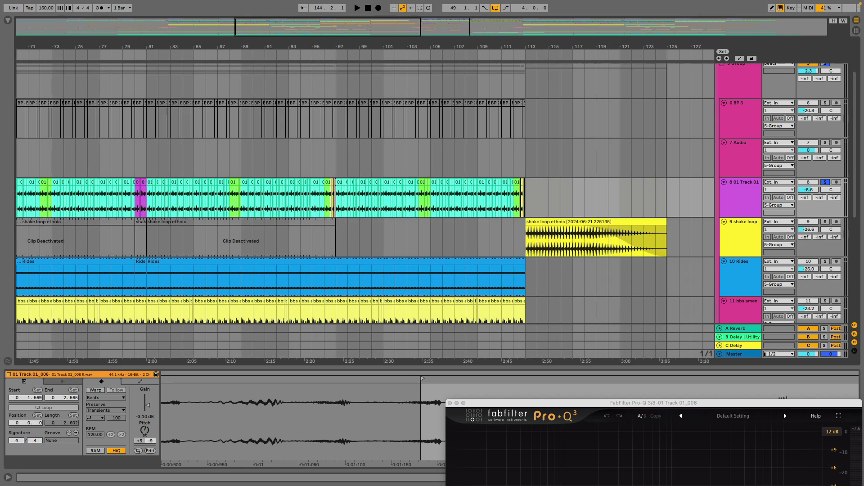
pyautogui.moveTo(394, 43); pyautogui.dragTo(393, 44)
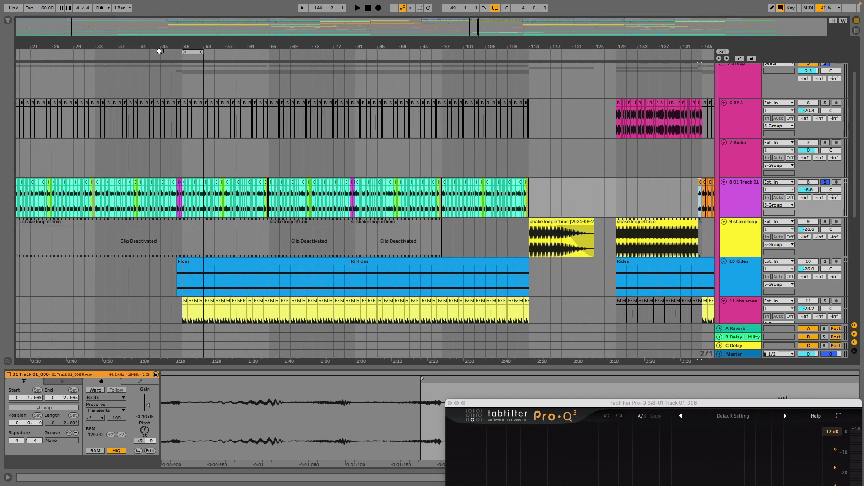
pyautogui.press('+')
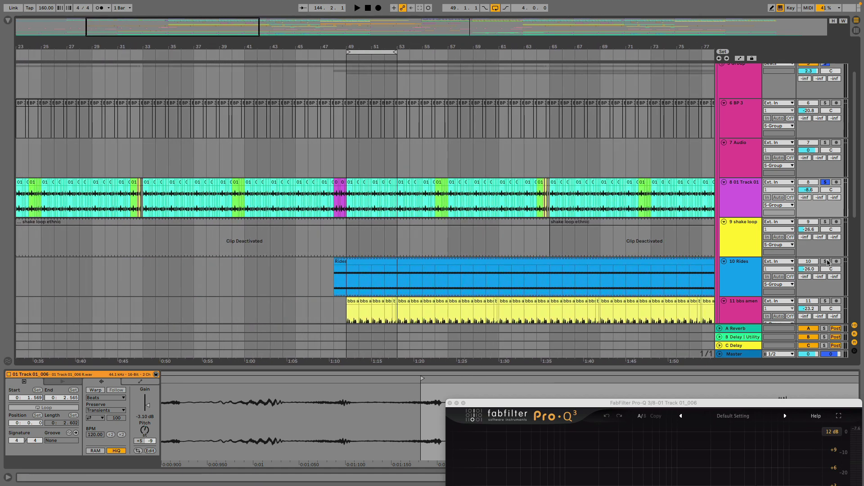
pyautogui.click(826, 261)
pyautogui.click(349, 283)
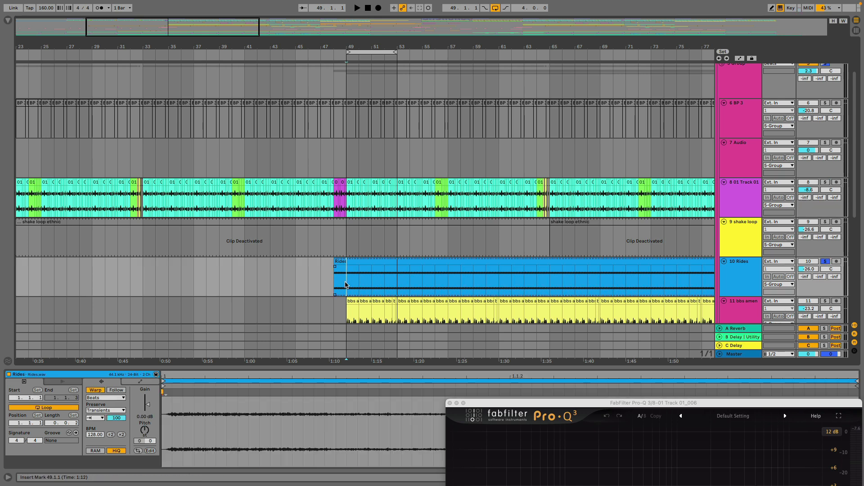
pyautogui.press('space')
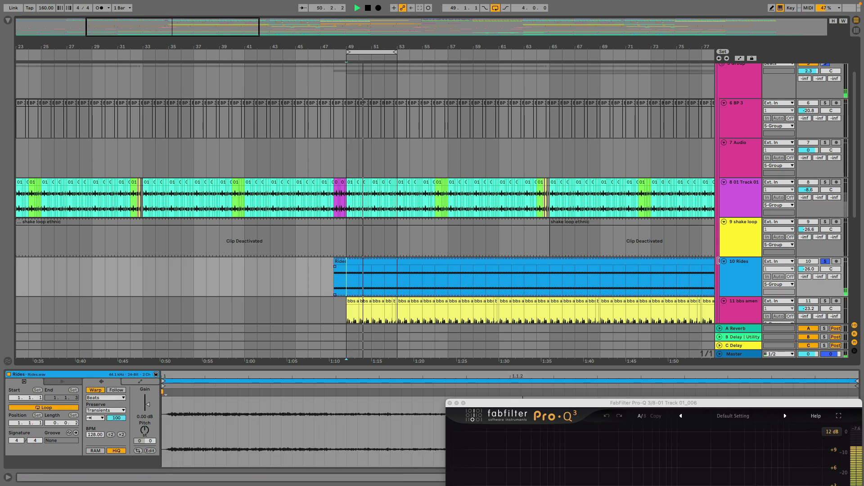
# Close the Pro-Q 3 window and examine the looped waveform of the Rides clip that starts at bar 48
pyautogui.click(683, 261)
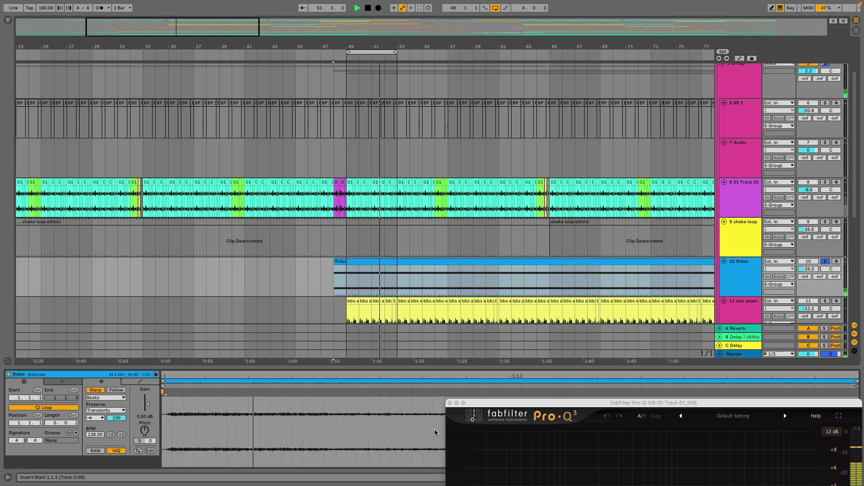
pyautogui.click(450, 403)
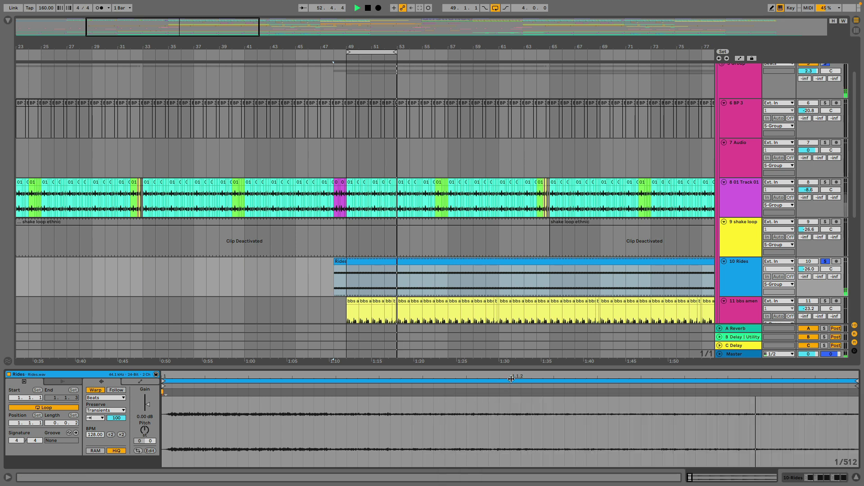
pyautogui.press('+')
pyautogui.press('+')
pyautogui.press('+')
pyautogui.press('+')
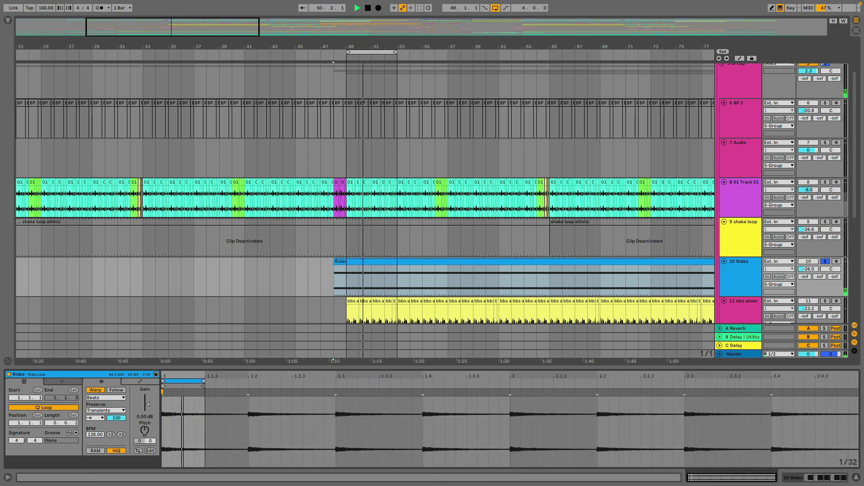
pyautogui.press('+')
pyautogui.press('+')
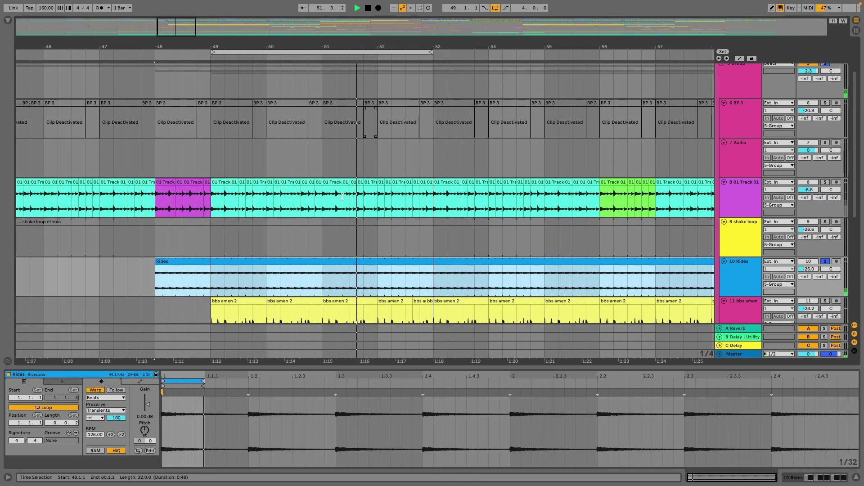
# Stop playback and display the Rides track's effect chain
pyautogui.scroll(-1, 311, 115)
pyautogui.click(751, 228)
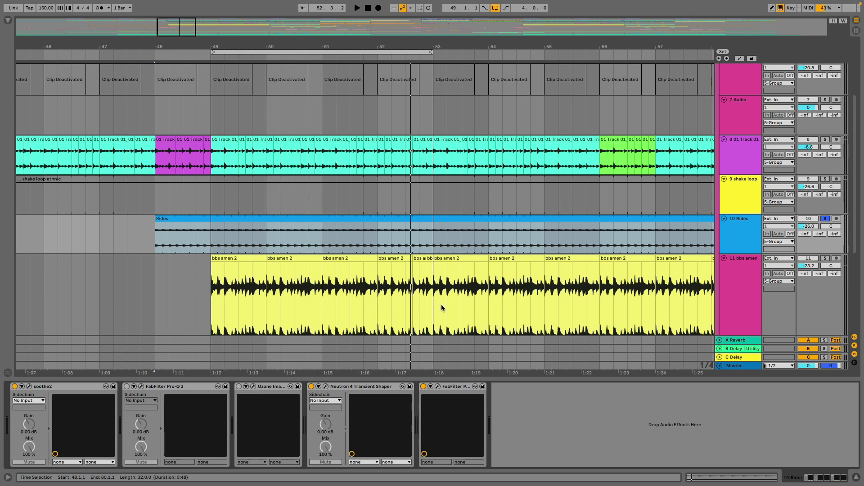
pyautogui.scroll(-5, 467, 45)
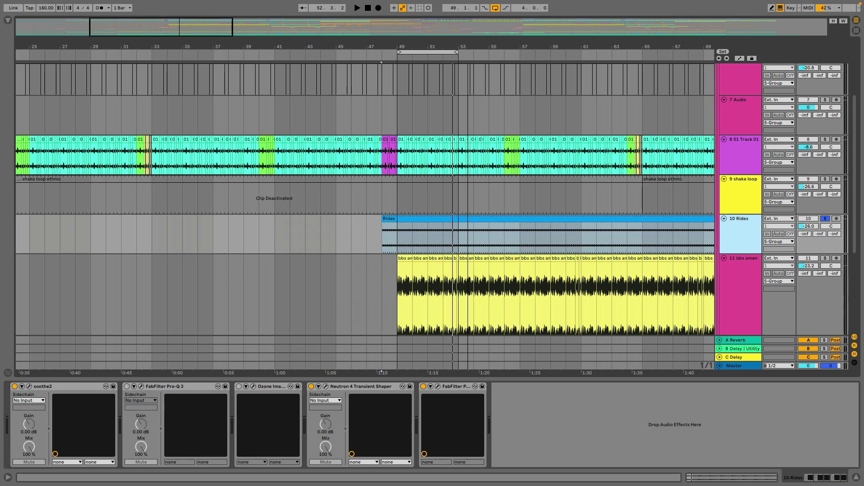
# Solo the bbs amen track instead of Rides and inspect its first clip at bar 49, returning to its effect chain
pyautogui.scroll(-3, 417, 198)
pyautogui.click(383, 243)
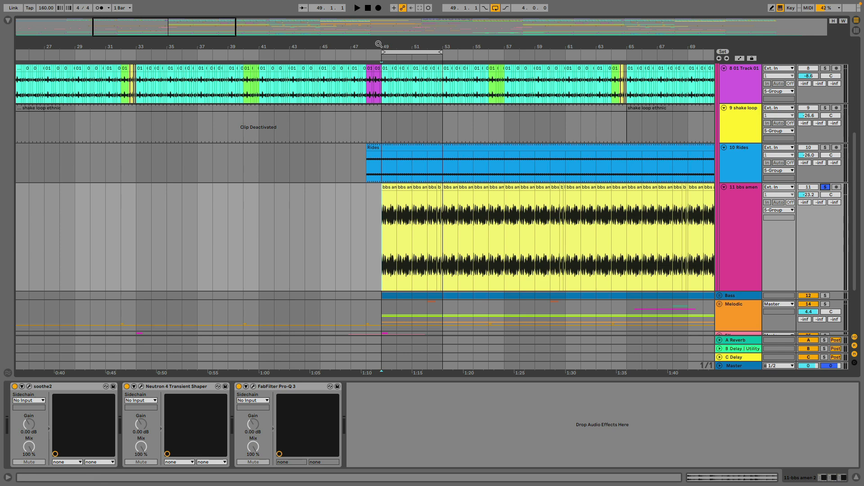
pyautogui.moveTo(381, 45); pyautogui.dragTo(381, 76)
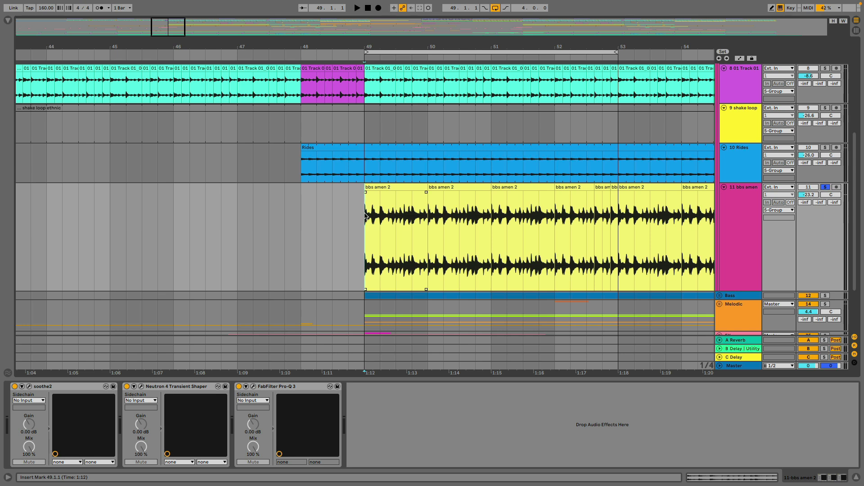
pyautogui.press('-')
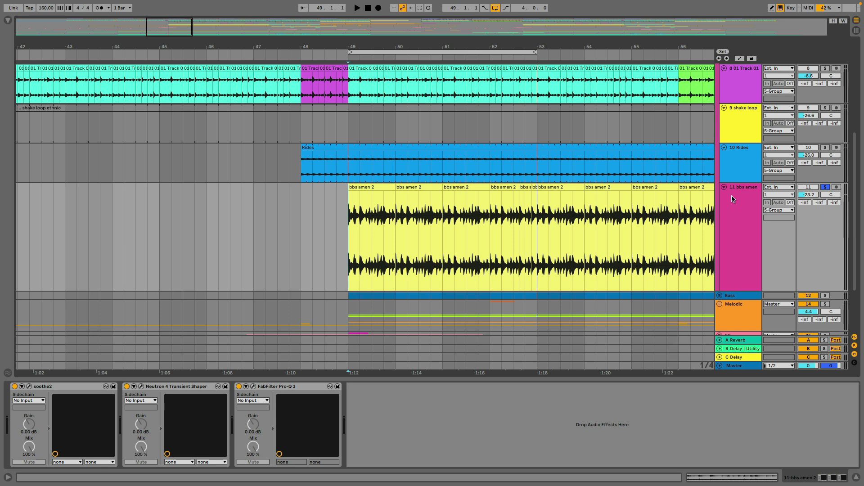
pyautogui.click(365, 187)
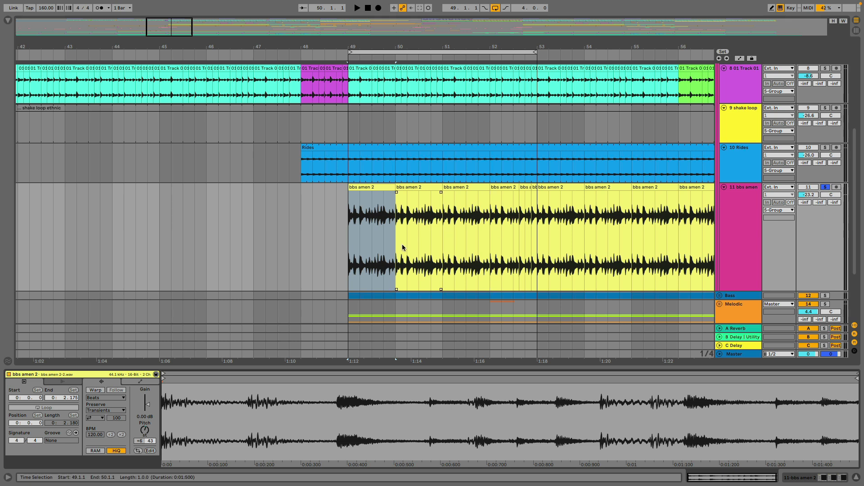
pyautogui.hotkey('shift', 'Tab')
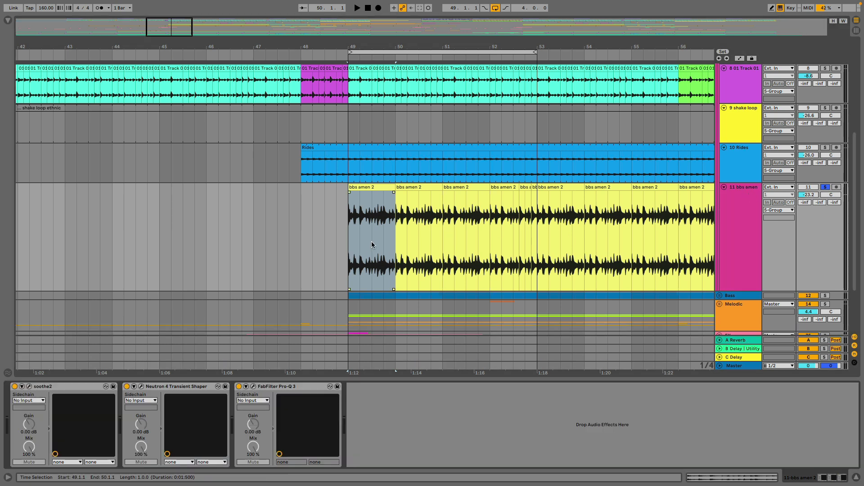
# Bypass soothe2, Neutron 4 Transient Shaper and FabFilter Pro-Q 3 on bbs amen, and play the dry loop from bar 49
pyautogui.click(14, 386)
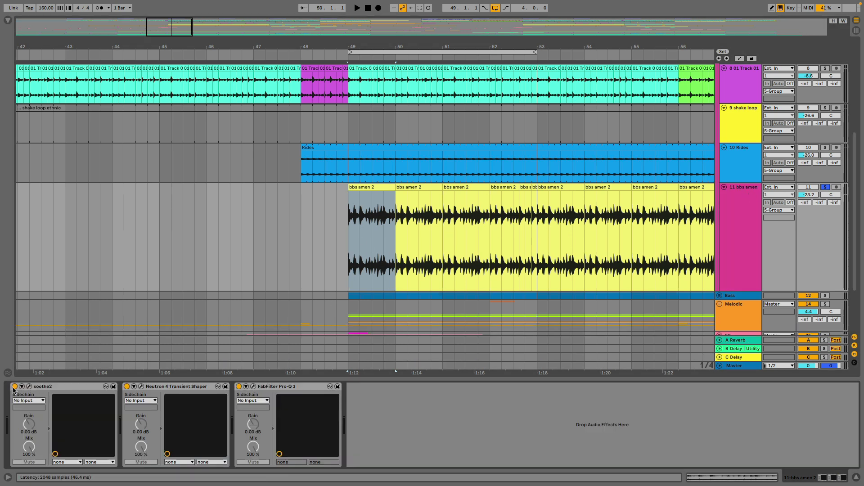
pyautogui.click(127, 386)
pyautogui.click(239, 387)
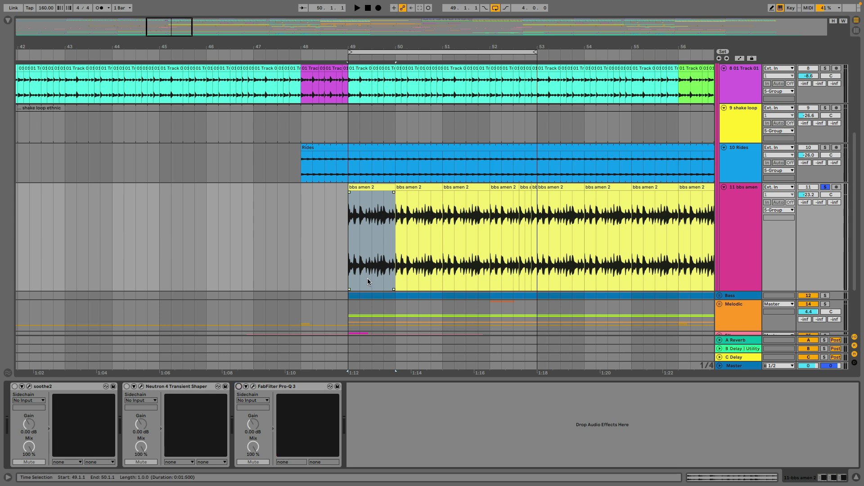
pyautogui.click(347, 257)
pyautogui.press('space')
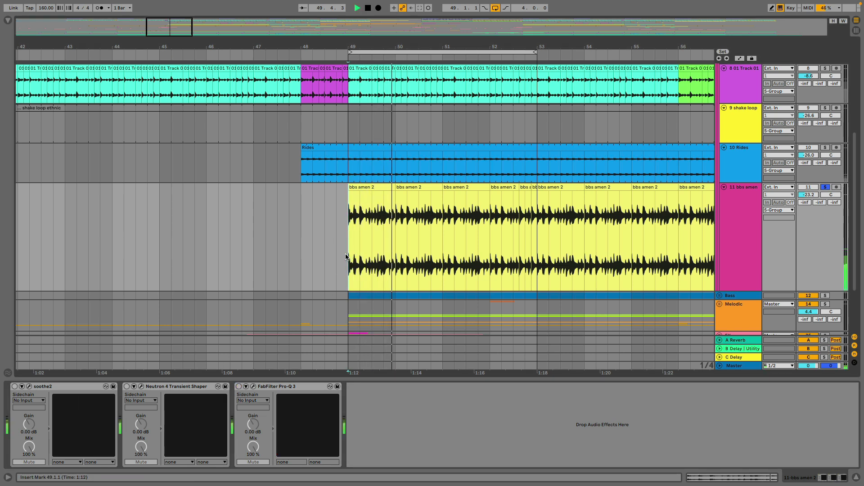
# Re-enable soothe2 and Neutron 4 Transient Shaper during playback, and examine the shaper's attack and sustain settings in the high and middle bands
pyautogui.click(14, 386)
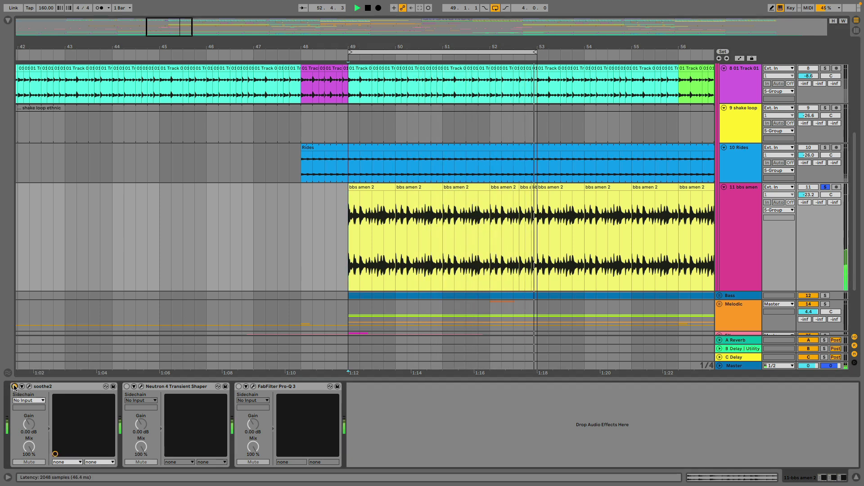
pyautogui.click(127, 387)
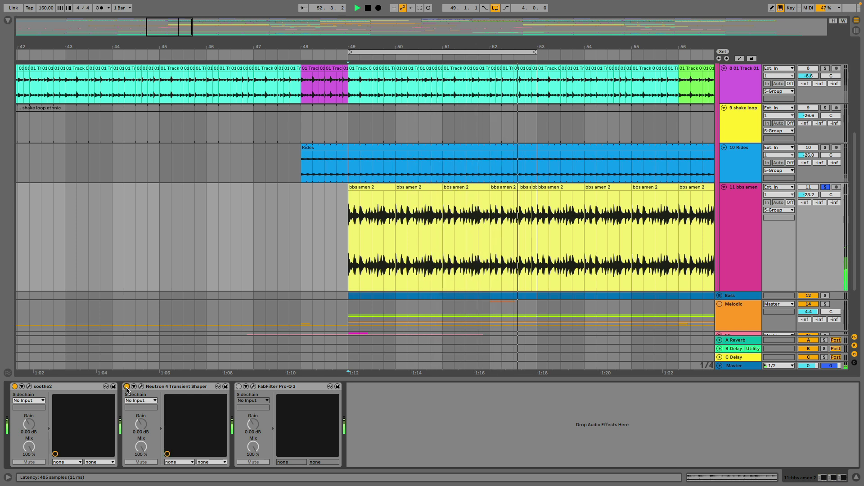
pyautogui.click(140, 386)
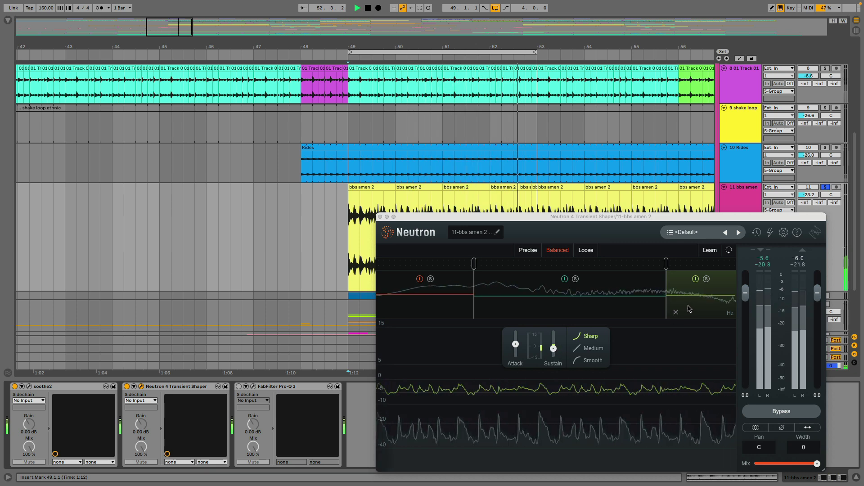
pyautogui.moveTo(554, 349)
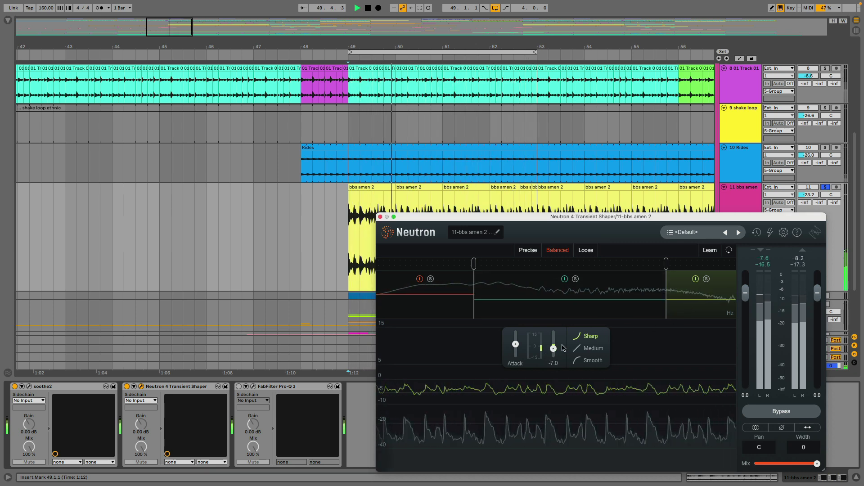
pyautogui.click(619, 308)
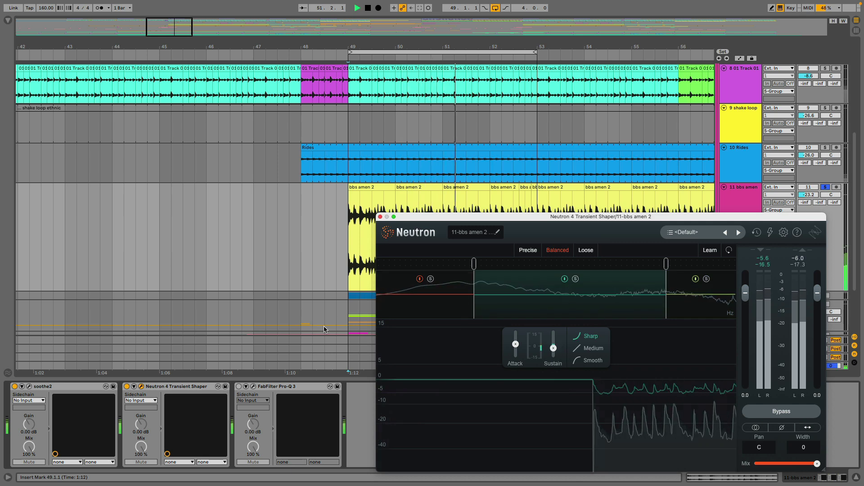
# Re-enable FabFilter Pro-Q 3 on bbs amen, examine its EQ curve, and close both plugin windows
pyautogui.click(240, 387)
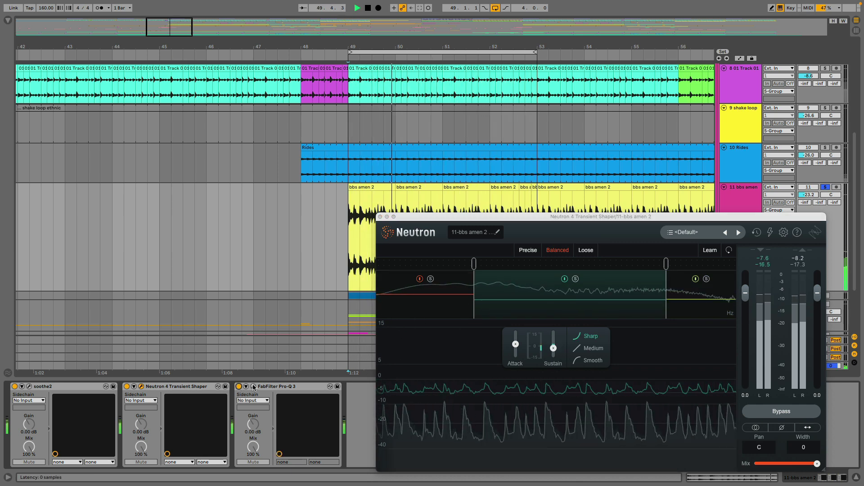
pyautogui.click(253, 386)
pyautogui.moveTo(791, 345)
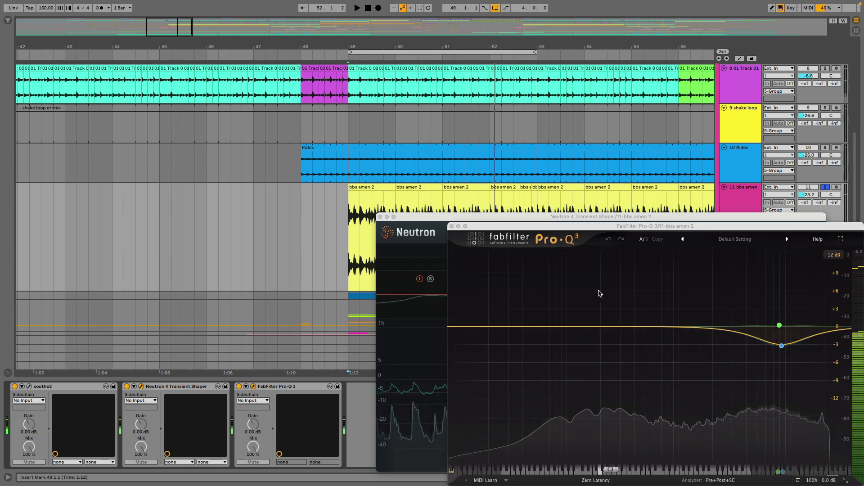
pyautogui.click(380, 217)
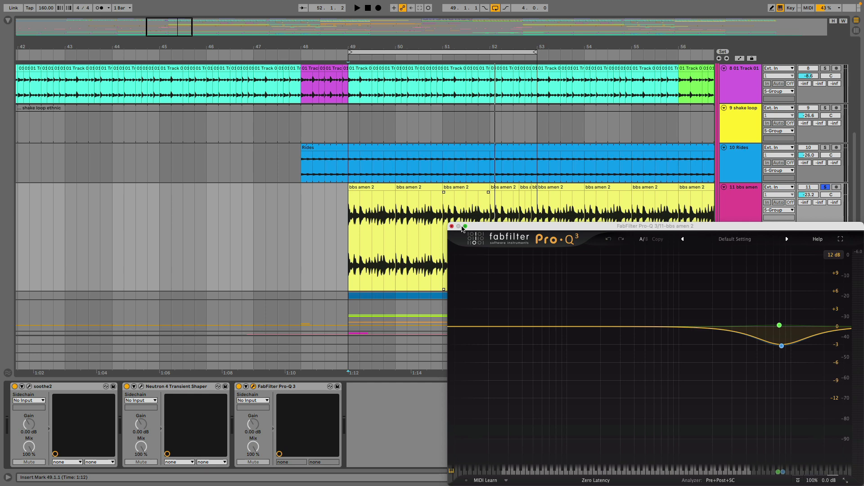
pyautogui.click(452, 226)
# Solo track 8 together with bbs amen and play both breaks from bar 49
pyautogui.scroll(1, 831, 87)
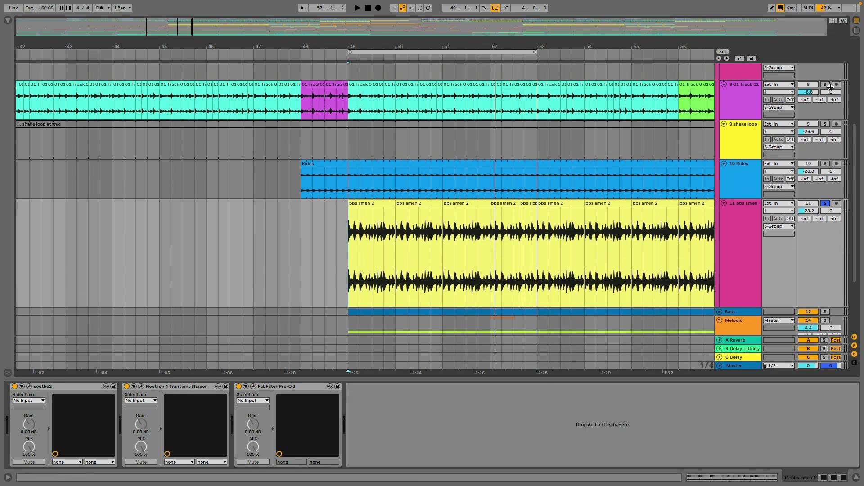
pyautogui.click(344, 113)
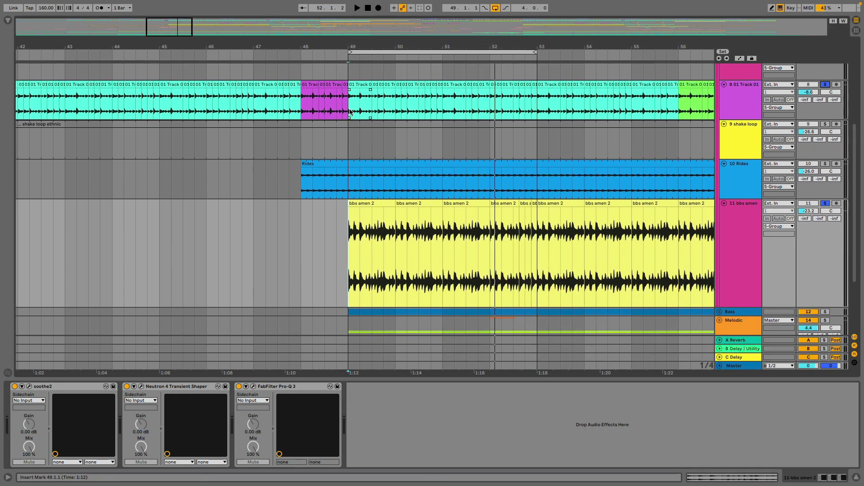
pyautogui.click(349, 112)
pyautogui.press('space')
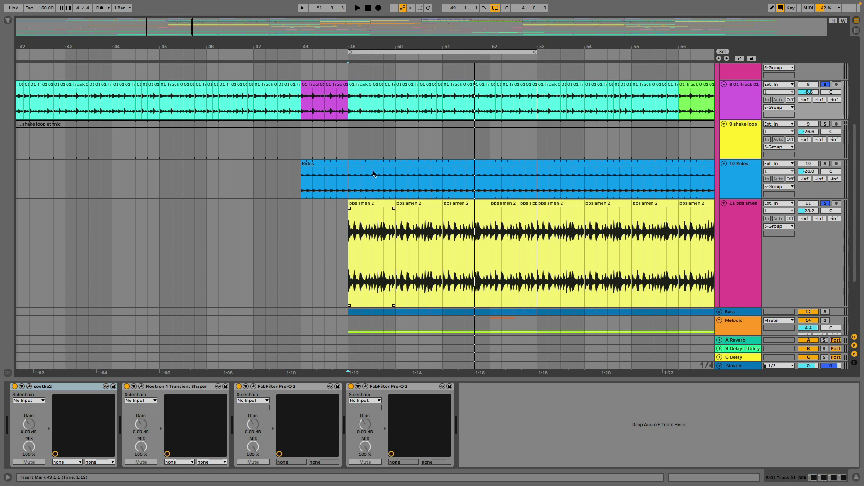
pyautogui.click(299, 57)
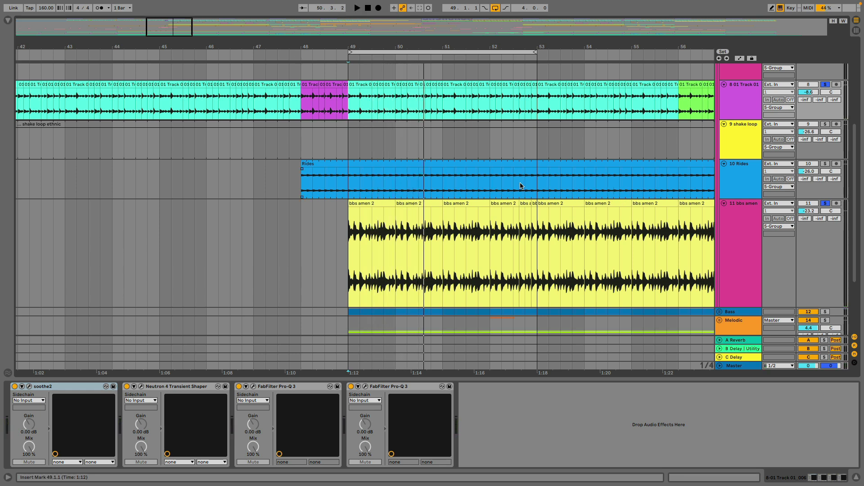
pyautogui.scroll(-2, 520, 186)
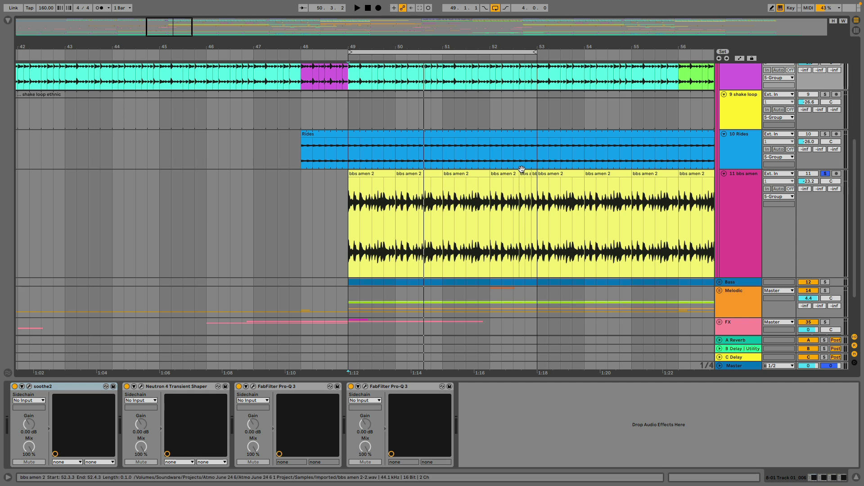
pyautogui.scroll(-1, 521, 169)
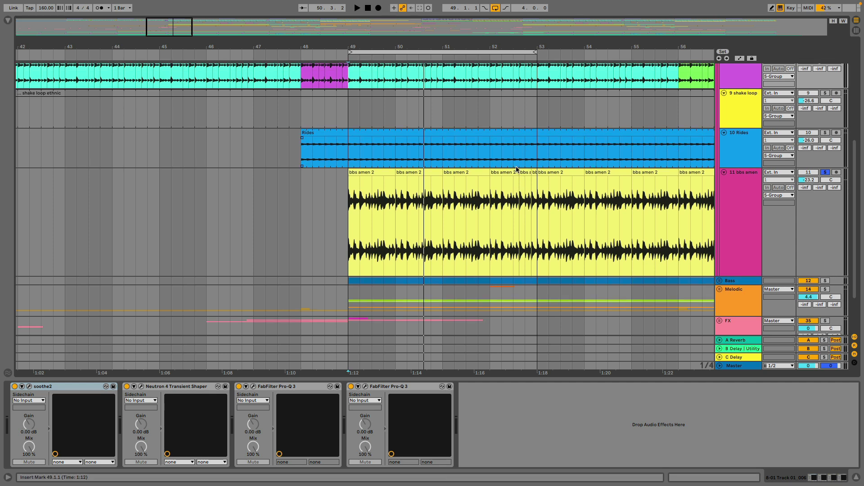
pyautogui.scroll(-3, 517, 169)
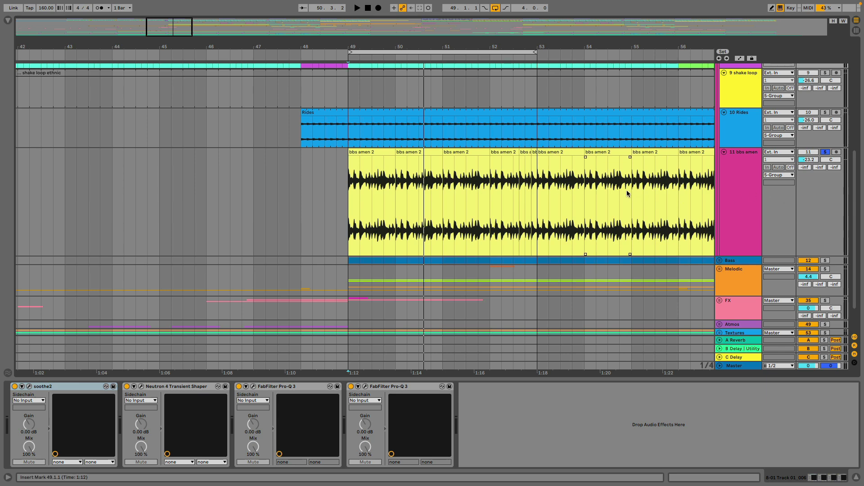
pyautogui.scroll(5, 625, 193)
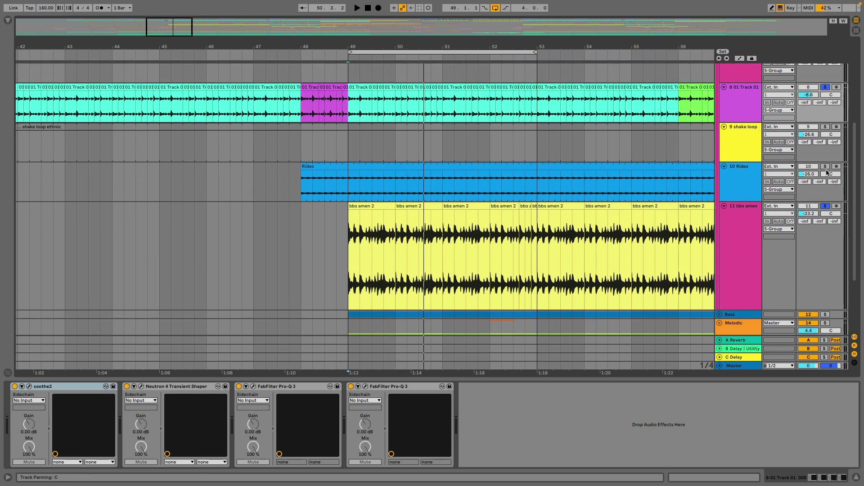
# Add Rides to the soloed track 8 and bbs amen, and play the three layers together from bar 81
pyautogui.moveTo(489, 39); pyautogui.dragTo(158, 22)
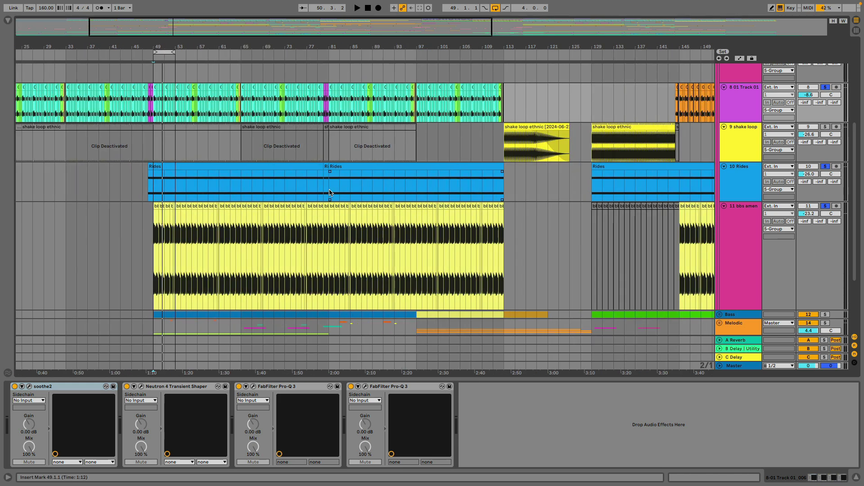
pyautogui.click(330, 193)
pyautogui.press('space')
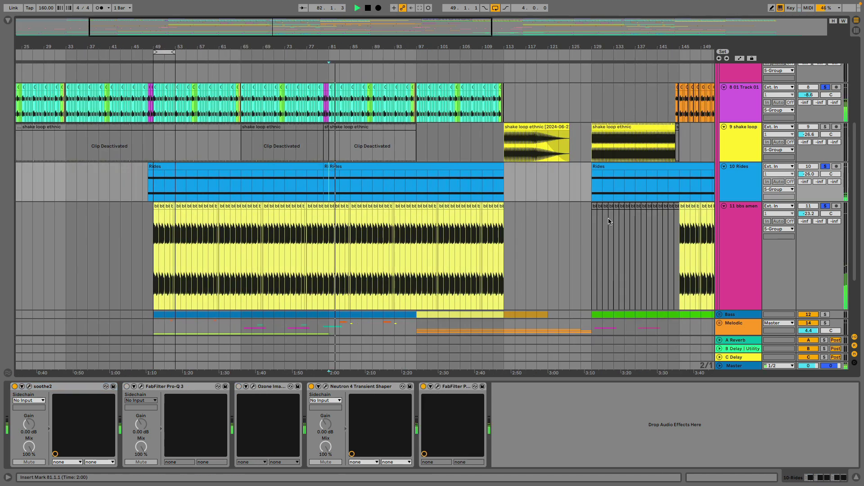
pyautogui.moveTo(531, 45); pyautogui.dragTo(531, 27)
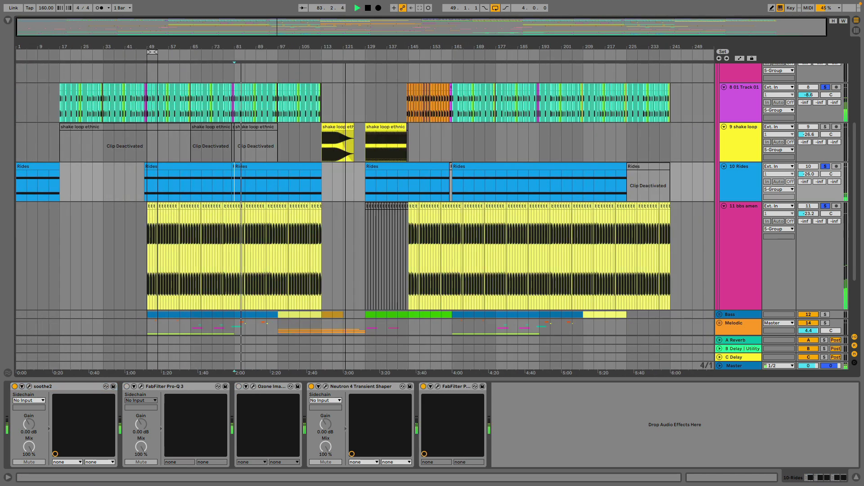
pyautogui.scroll(2, 342, 138)
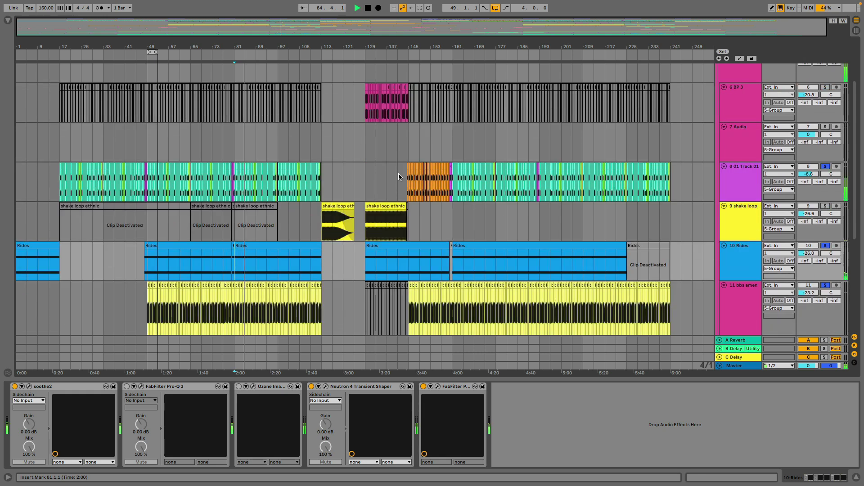
pyautogui.scroll(3, 399, 177)
pyautogui.hscroll(-3, 553, 126)
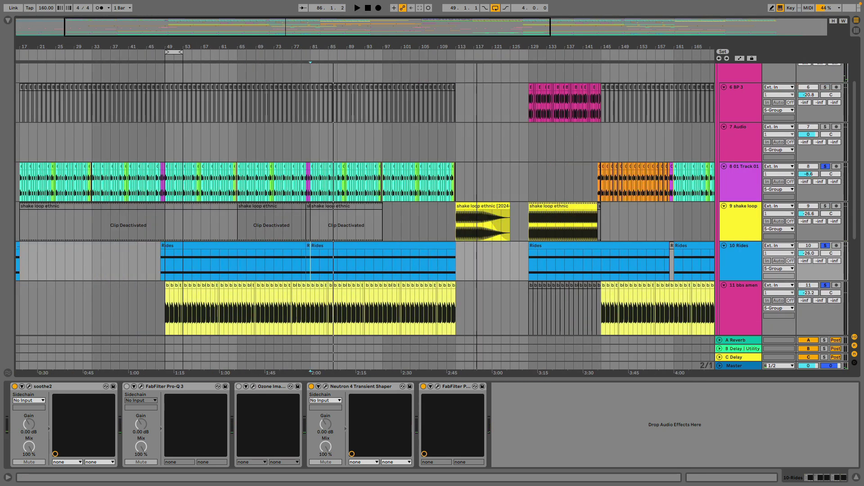
# Clear the track solos and play the full mix through the fading shake loop ethnic clip that starts at bar 113
pyautogui.moveTo(478, 45); pyautogui.dragTo(473, 197)
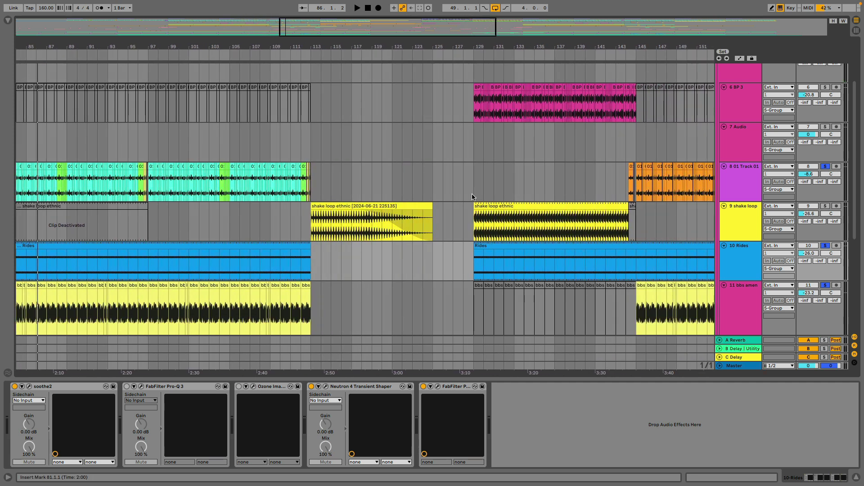
pyautogui.click(826, 245)
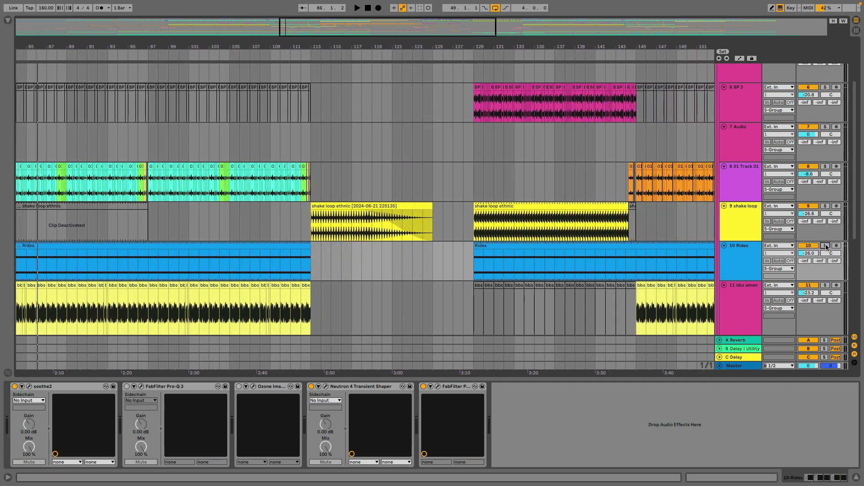
pyautogui.click(268, 55)
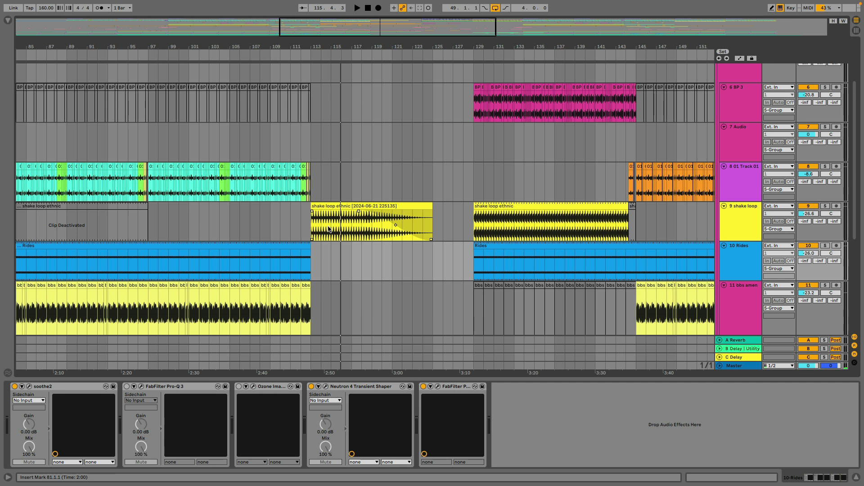
pyautogui.click(289, 54)
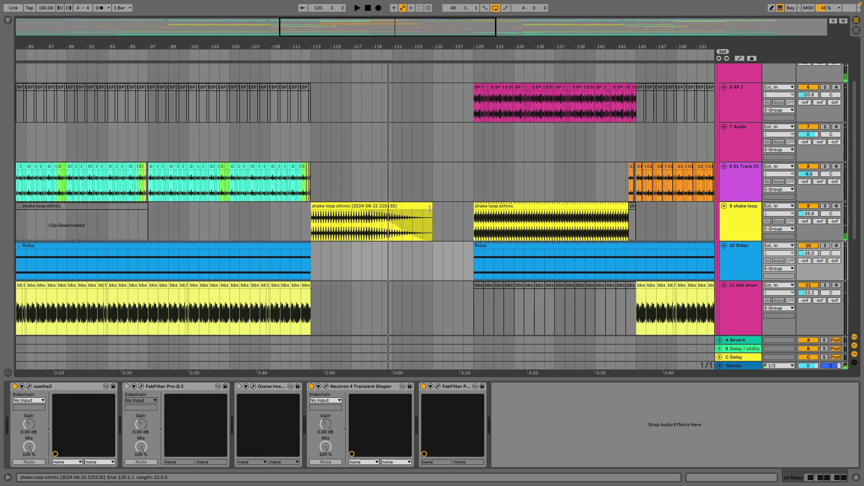
# Solo the BP 3 track and play its break from bar 129
pyautogui.scroll(-1, 369, 193)
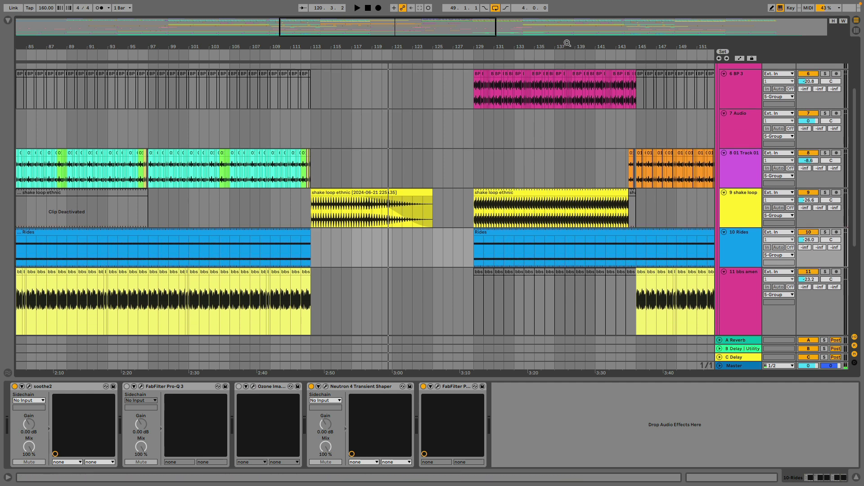
pyautogui.hscroll(3, 567, 43)
pyautogui.scroll(3, 492, 131)
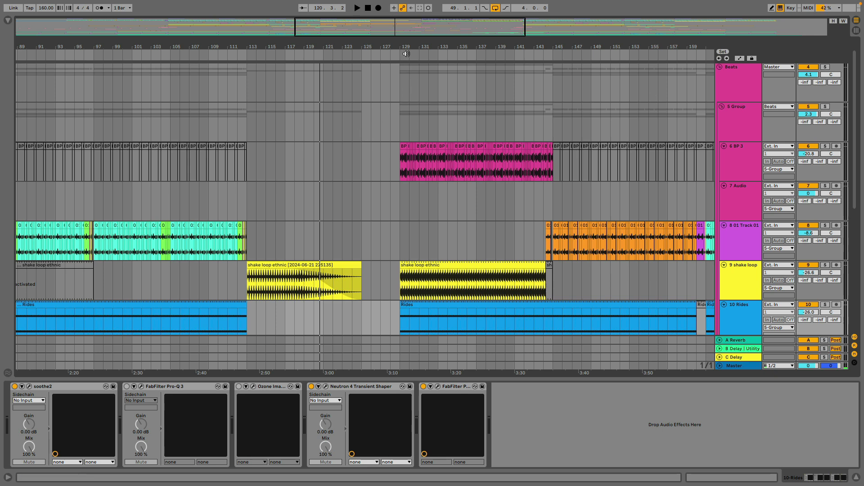
pyautogui.scroll(1, 822, 150)
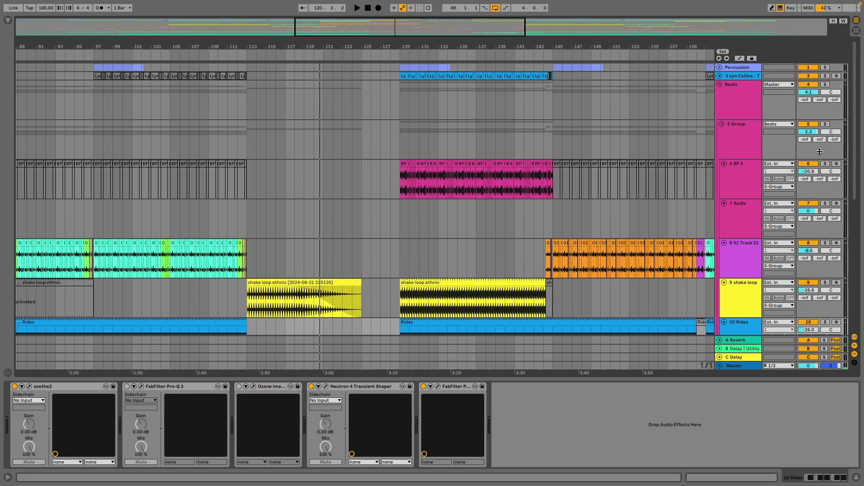
pyautogui.click(828, 164)
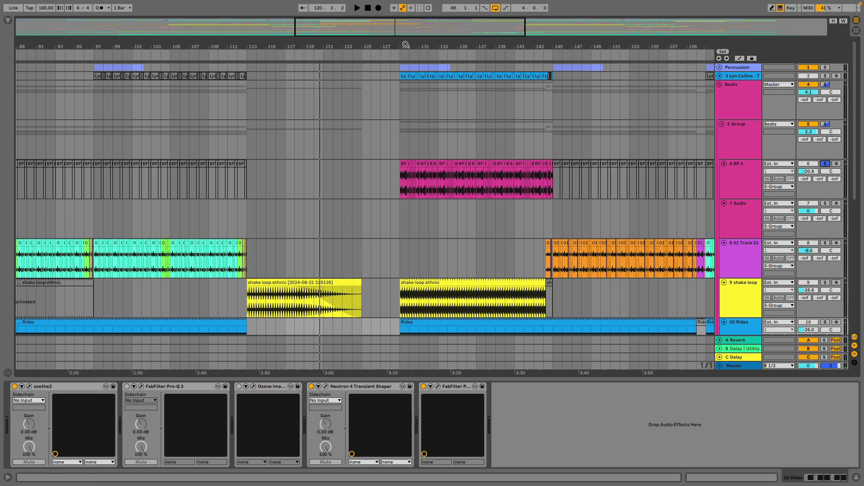
pyautogui.scroll(5, 386, 107)
pyautogui.click(375, 182)
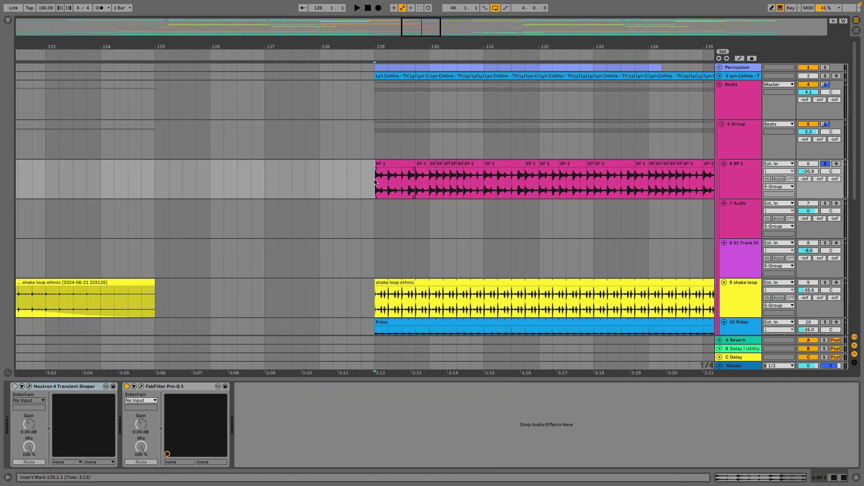
pyautogui.press('space')
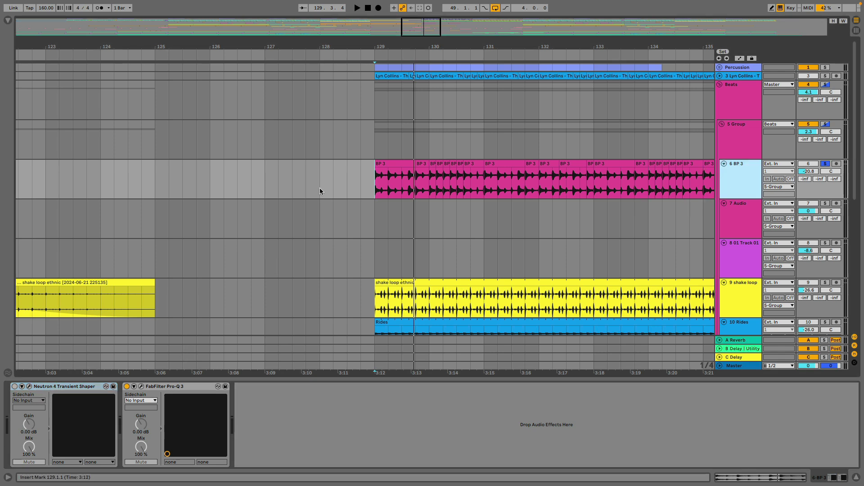
# Delete the bypassed Neutron 4 Transient Shaper from BP 3, and examine the EQ curve of its FabFilter Pro-Q 3
pyautogui.click(376, 191)
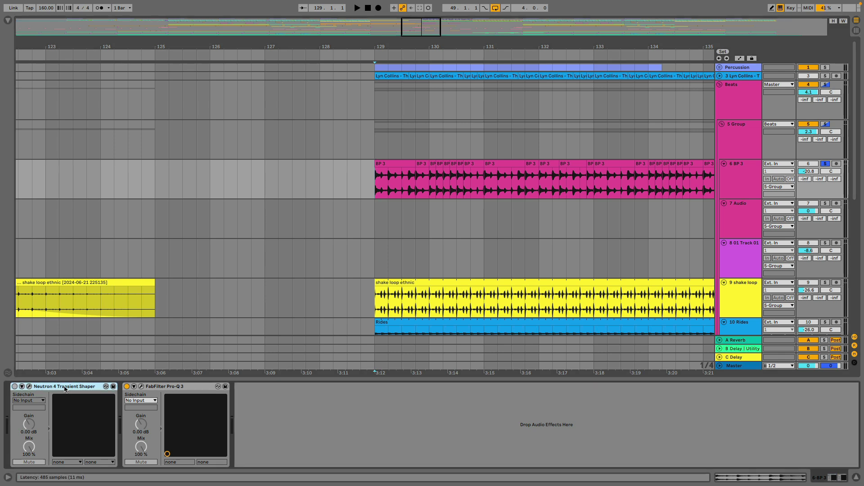
pyautogui.moveTo(65, 389); pyautogui.dragTo(115, 360)
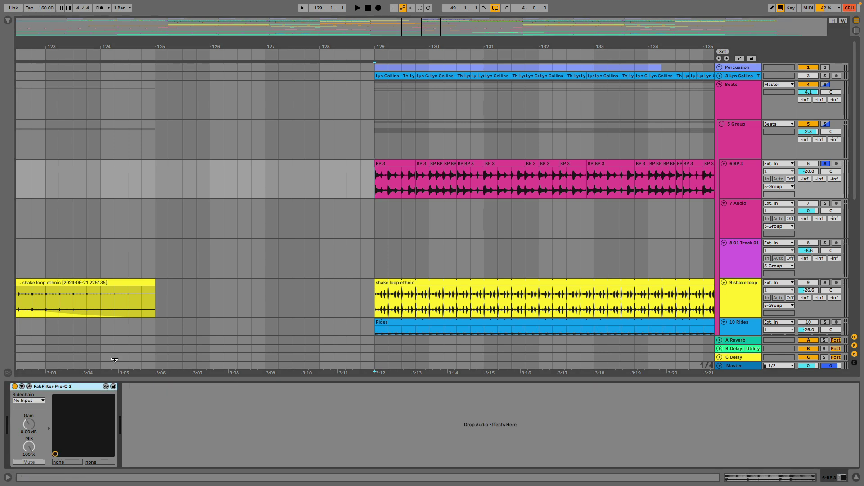
pyautogui.click(29, 386)
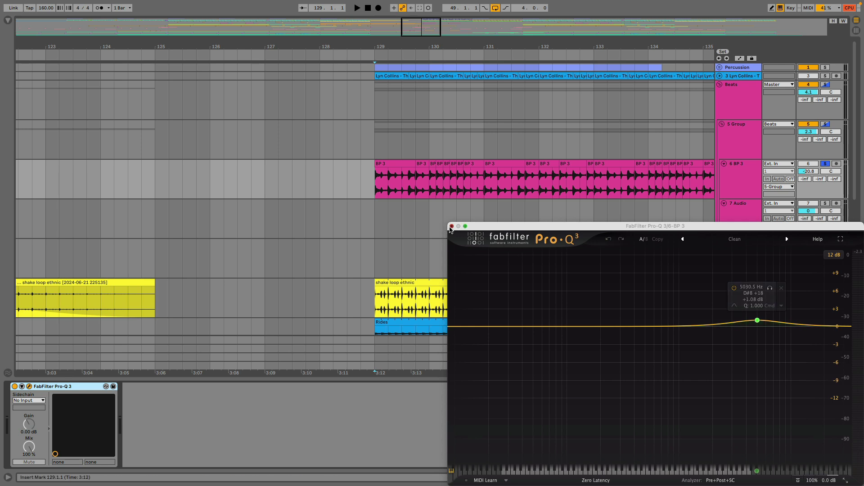
pyautogui.click(452, 226)
# Play the soloed BP 3 break from bar 129 with its remaining FabFilter Pro-Q 3, and stop playback
pyautogui.click(492, 180)
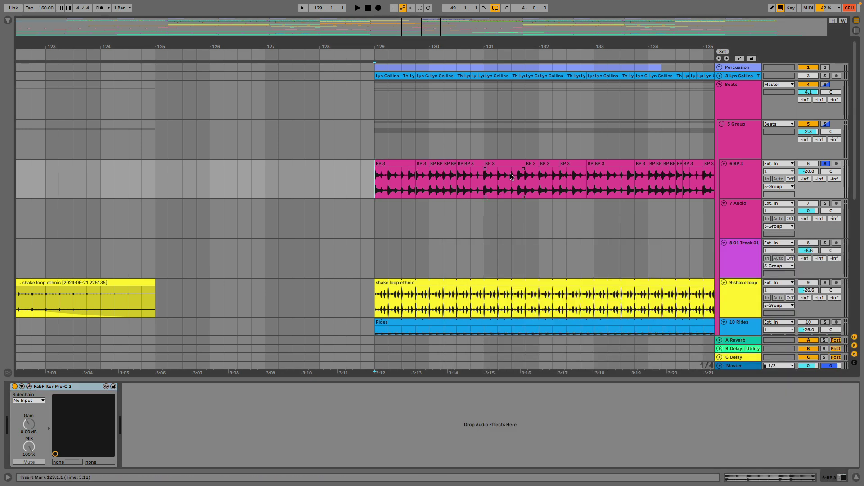
pyautogui.press('space')
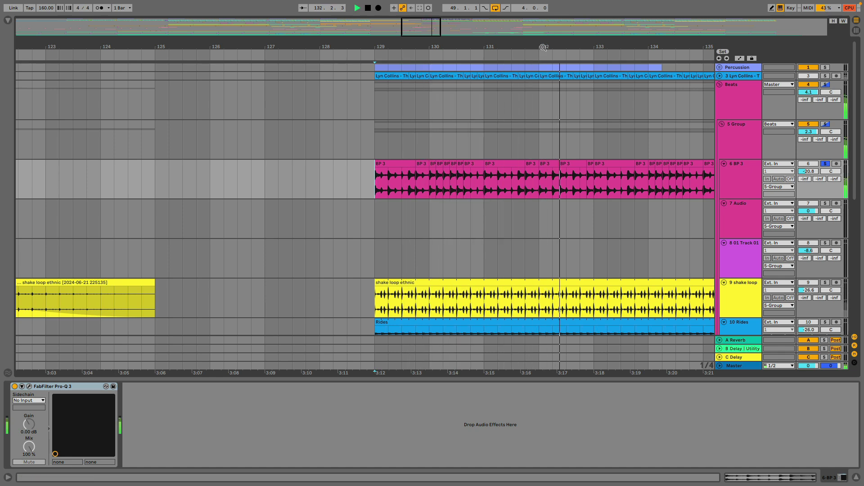
pyautogui.moveTo(545, 47); pyautogui.dragTo(541, 40)
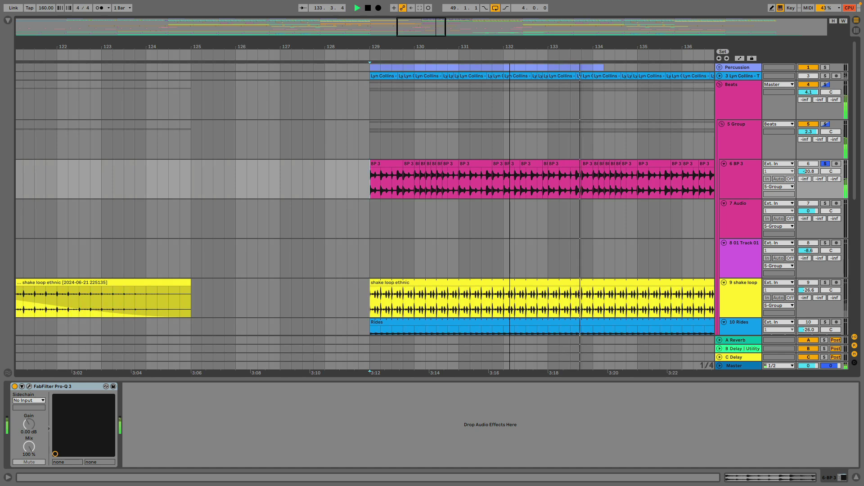
pyautogui.click(510, 189)
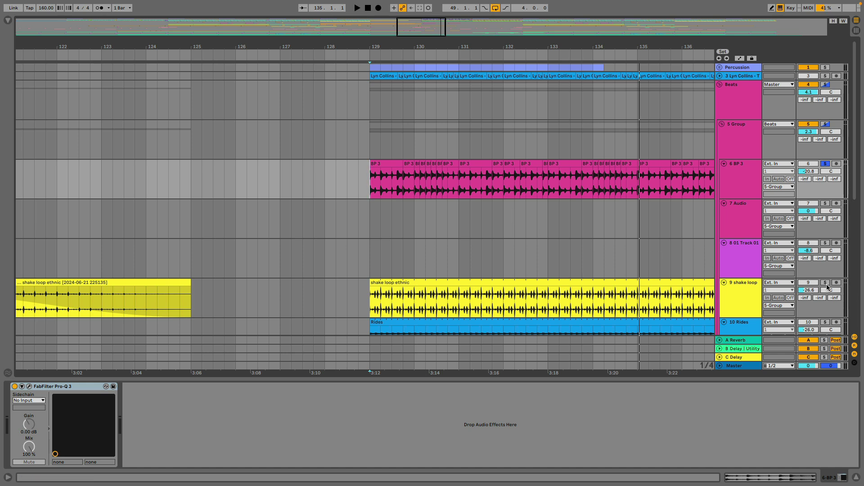
# Solo shake loop together with BP 3, play them from bar 129, and add Rides to the solo during playback
pyautogui.click(395, 311)
pyautogui.press('-')
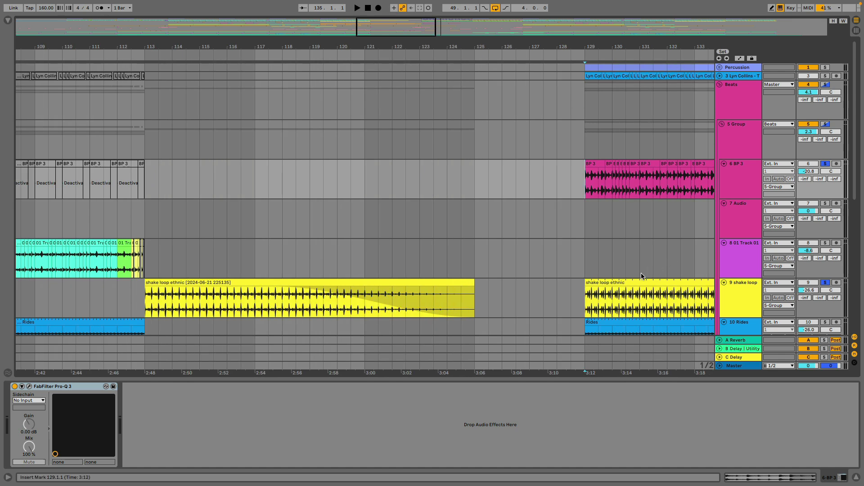
pyautogui.click(627, 282)
pyautogui.press('space')
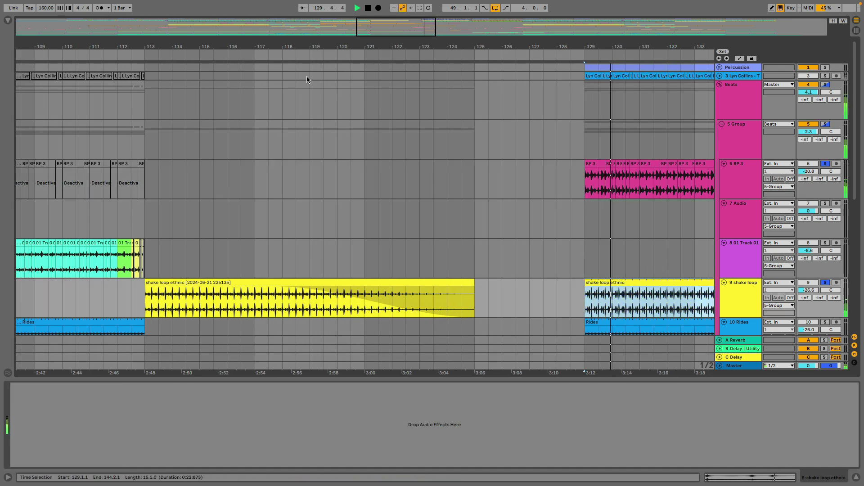
pyautogui.moveTo(605, 26); pyautogui.dragTo(615, 42)
pyautogui.moveTo(49, 45); pyautogui.dragTo(683, 47)
pyautogui.moveTo(409, 47); pyautogui.dragTo(695, 63)
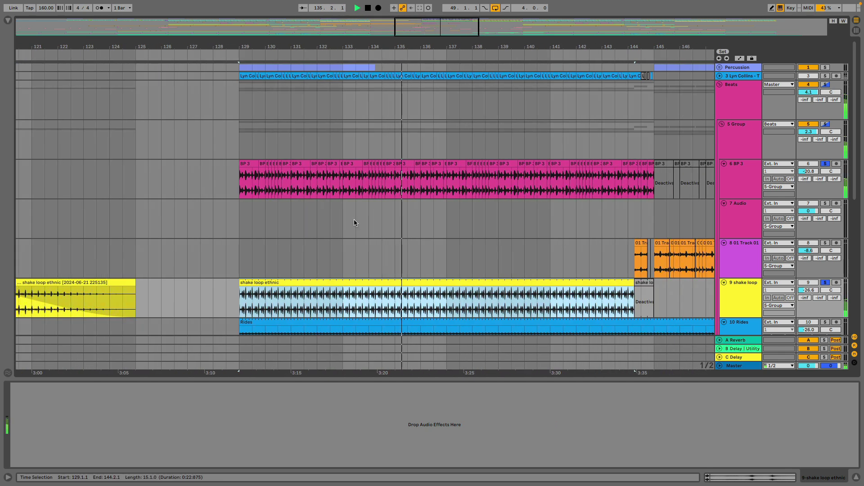
pyautogui.scroll(-3, 353, 222)
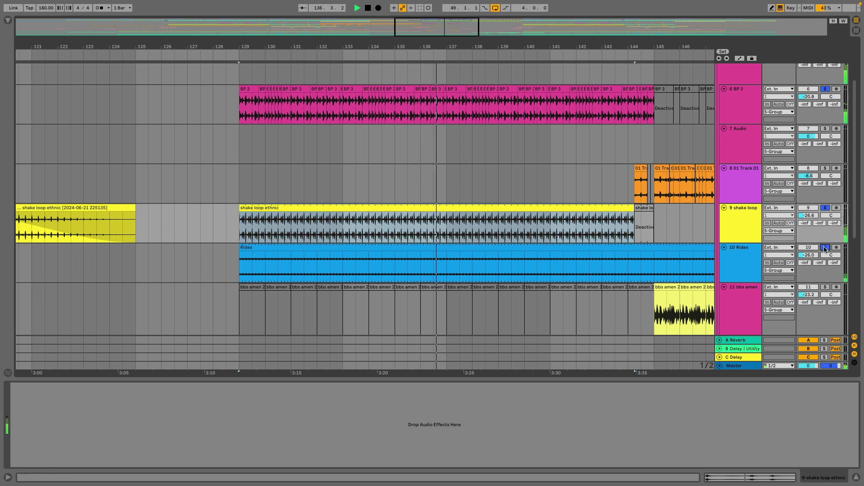
pyautogui.scroll(3, 591, 239)
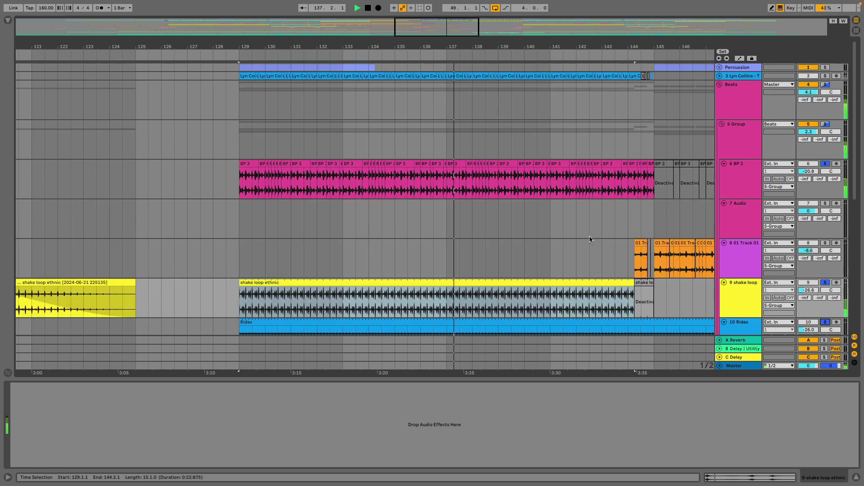
# Unfold the Lyn Collins - Think track, solo it alone and play it from bar 129
pyautogui.click(719, 76)
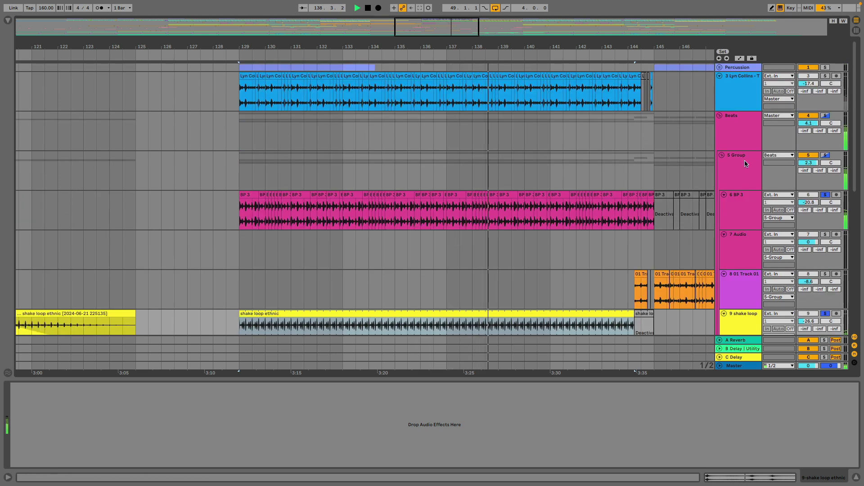
pyautogui.click(826, 76)
pyautogui.click(227, 101)
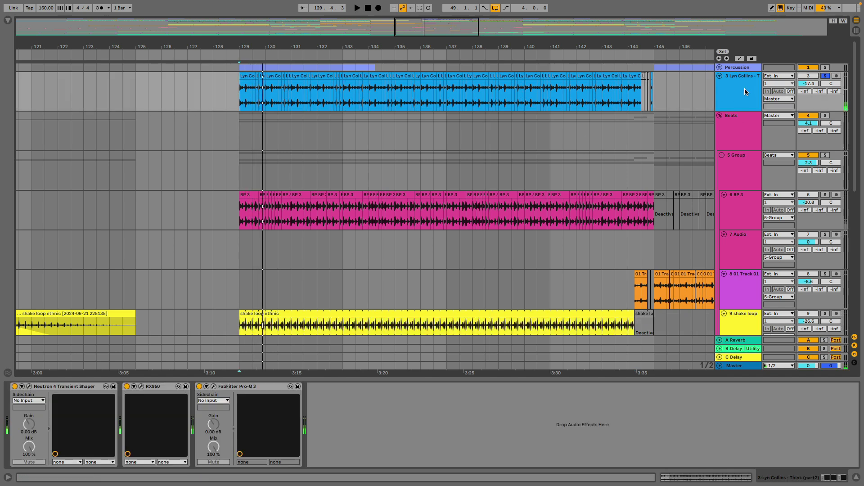
# Bypass Neutron 4 Transient Shaper, RX950 and FabFilter Pro-Q 3 on the Lyn Collins track, and play the dry break from bar 129
pyautogui.click(231, 389)
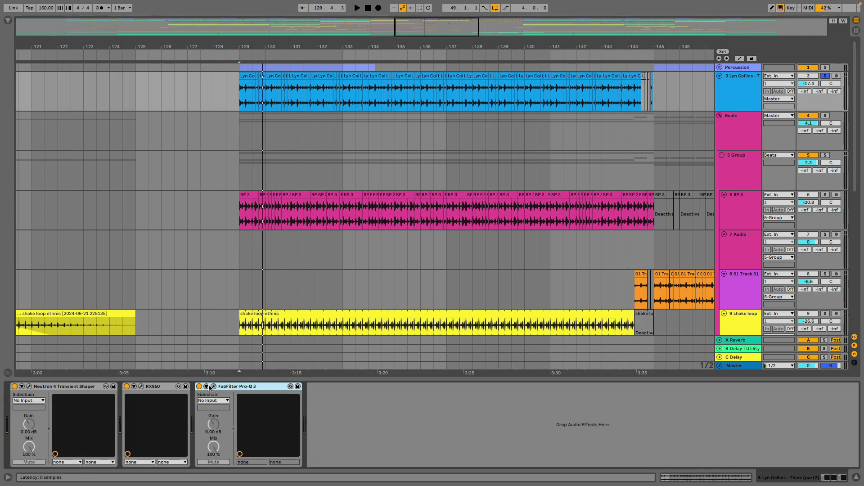
pyautogui.hotkey('ctrl', 'a')
pyautogui.press('0')
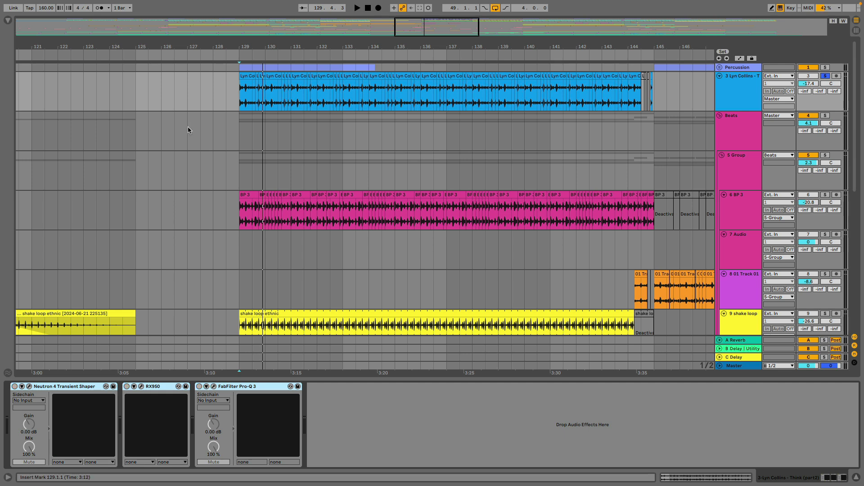
pyautogui.press('space')
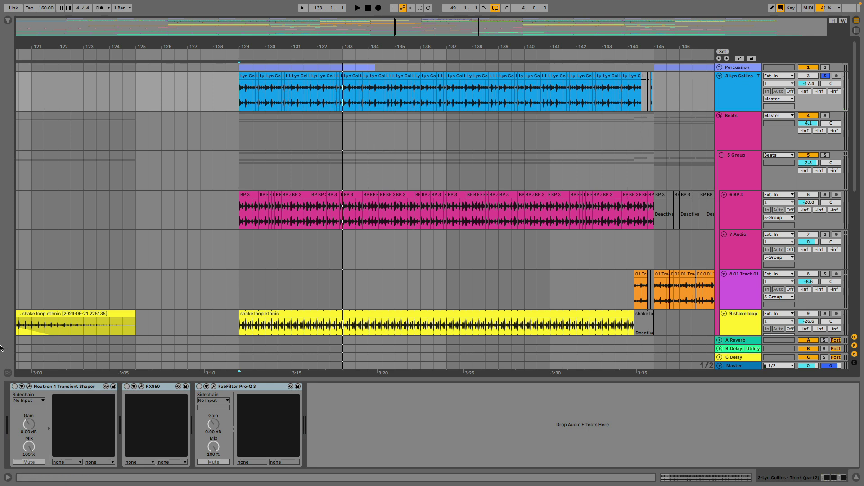
# Re-enable the Lyn Collins track's effect chain for playback, bypass RX950 and FabFilter Pro-Q 3, and play with only Neutron 4 Transient Shaper active
pyautogui.click(15, 387)
pyautogui.press('space')
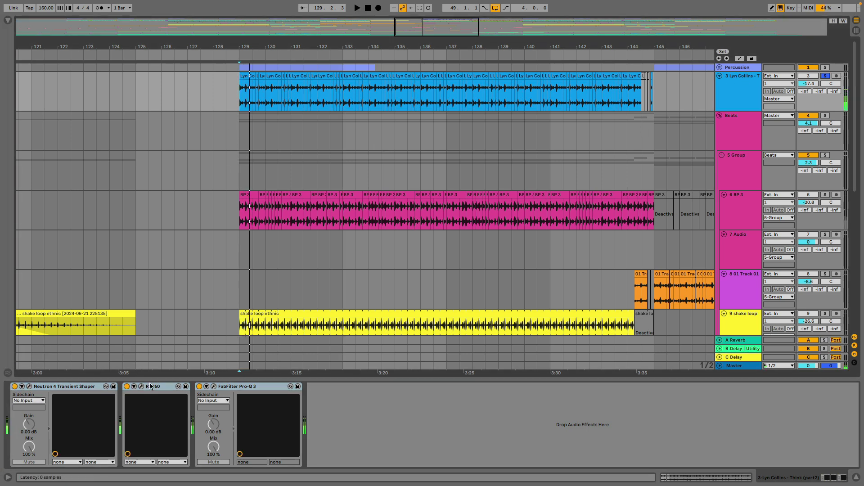
pyautogui.click(128, 387)
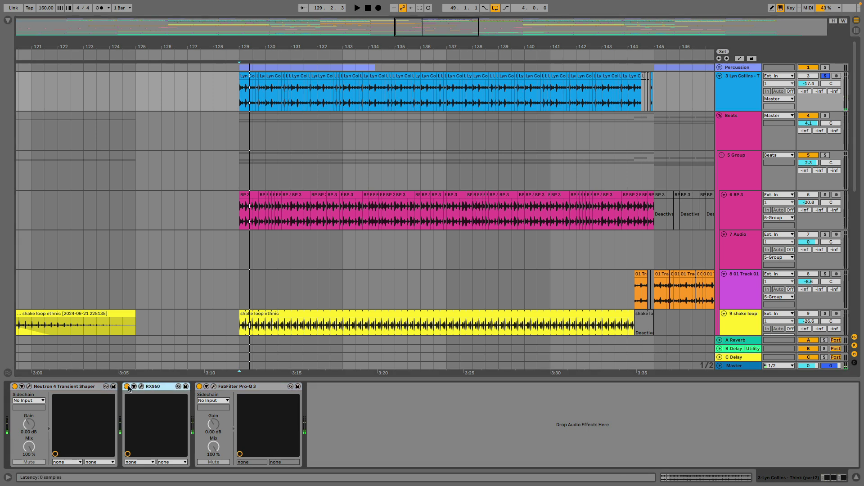
pyautogui.click(200, 387)
pyautogui.press('space')
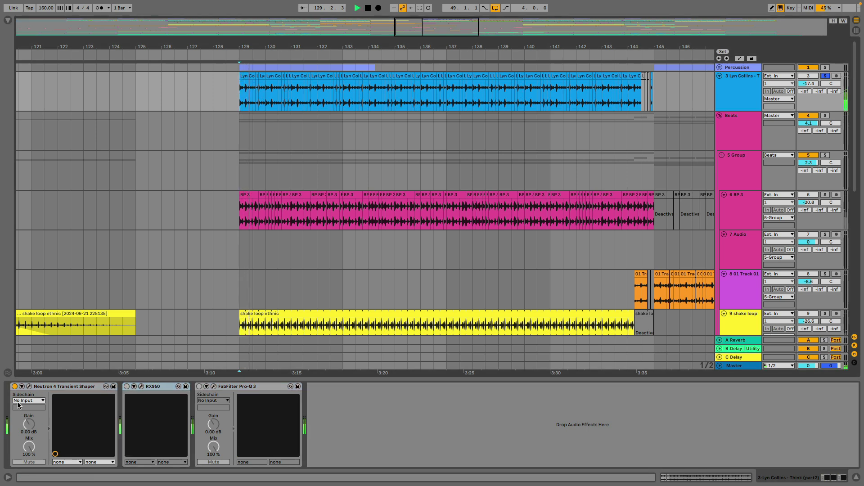
# Compare the Lyn Collins break with Neutron 4 Transient Shaper bypassed and active during playback, leave it on, and enable RX950
pyautogui.click(15, 387)
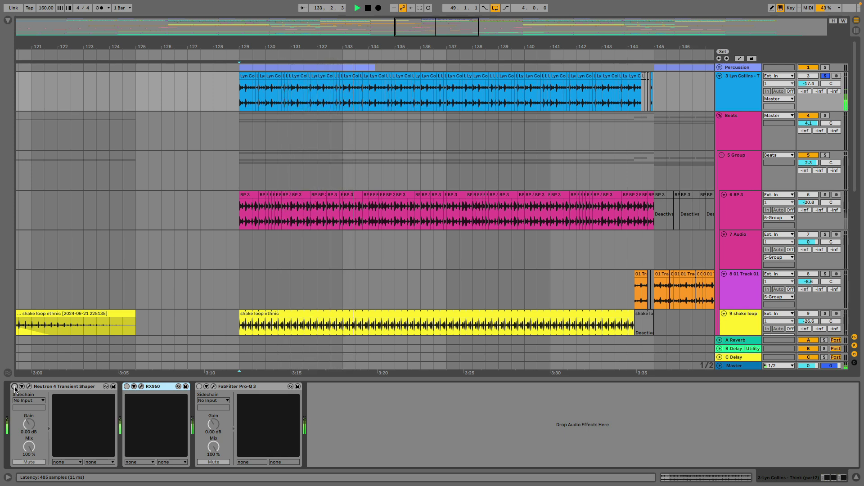
pyautogui.click(15, 387)
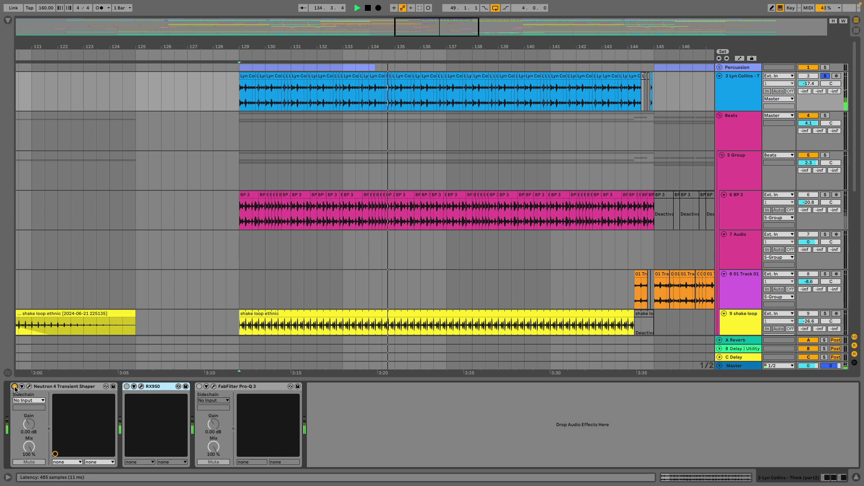
pyautogui.click(127, 387)
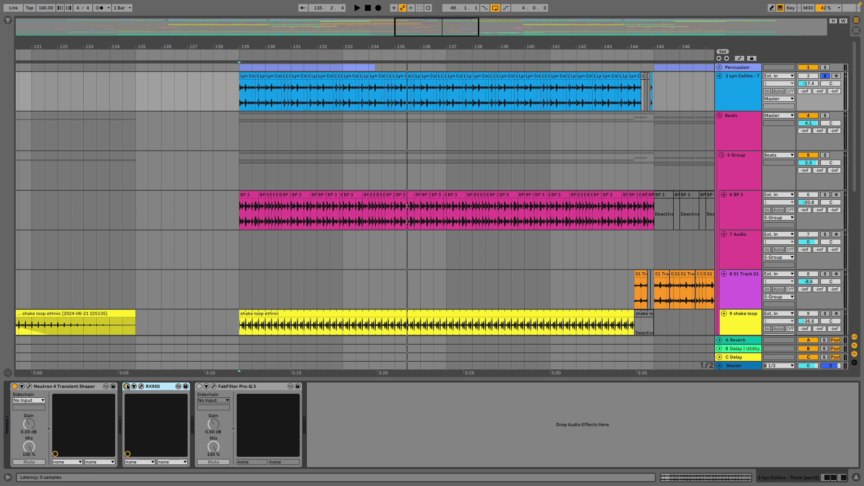
# Open the RX950 interface on the Lyn Collins track, move it clear of the effect chain, and play the break from bar 129
pyautogui.press('z')
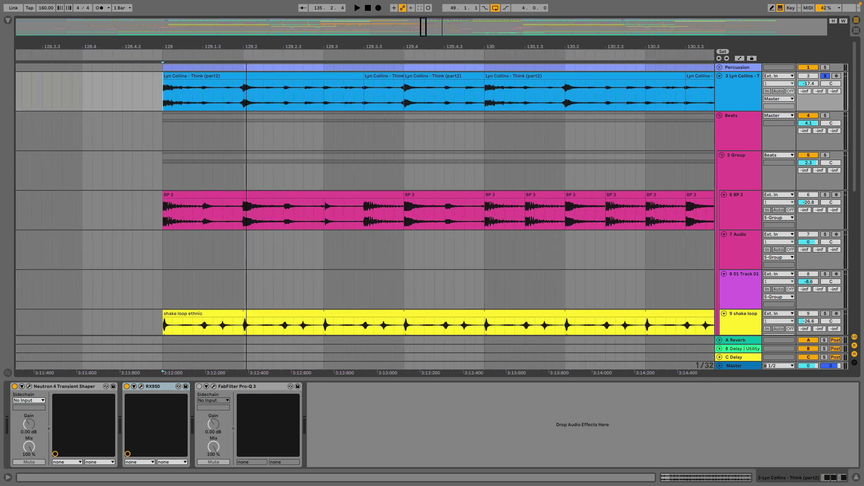
pyautogui.press('-')
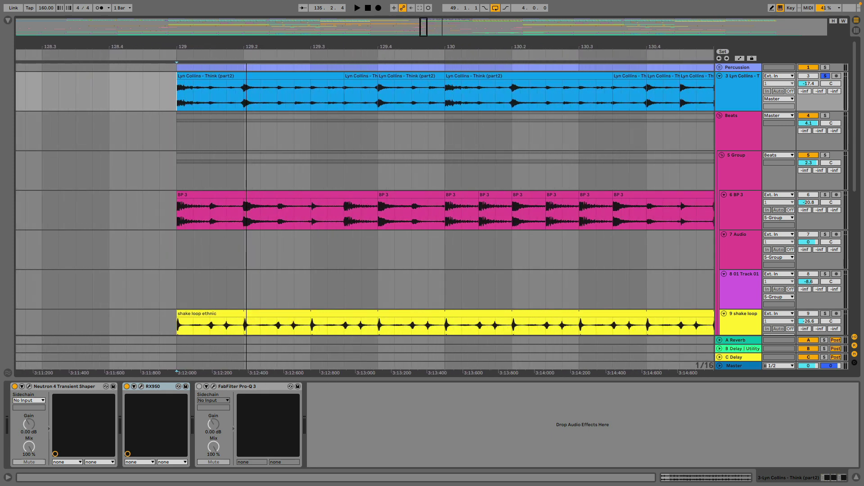
pyautogui.press('-')
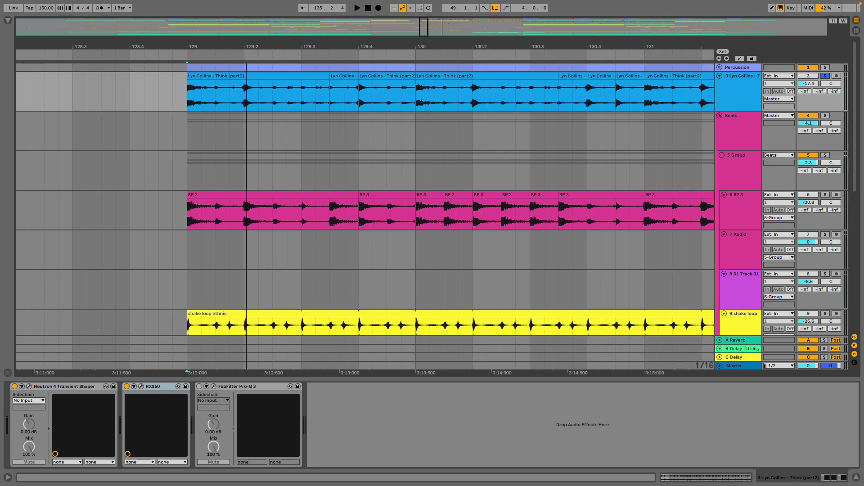
pyautogui.press('-')
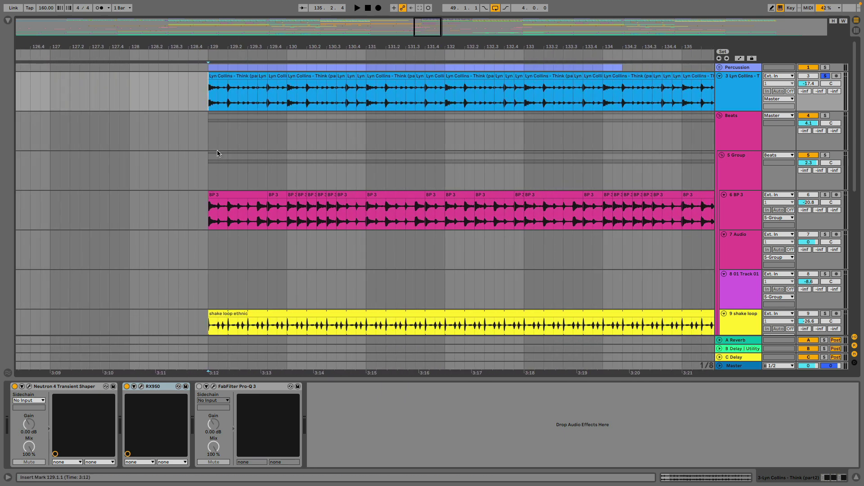
pyautogui.moveTo(225, 46); pyautogui.dragTo(225, 40)
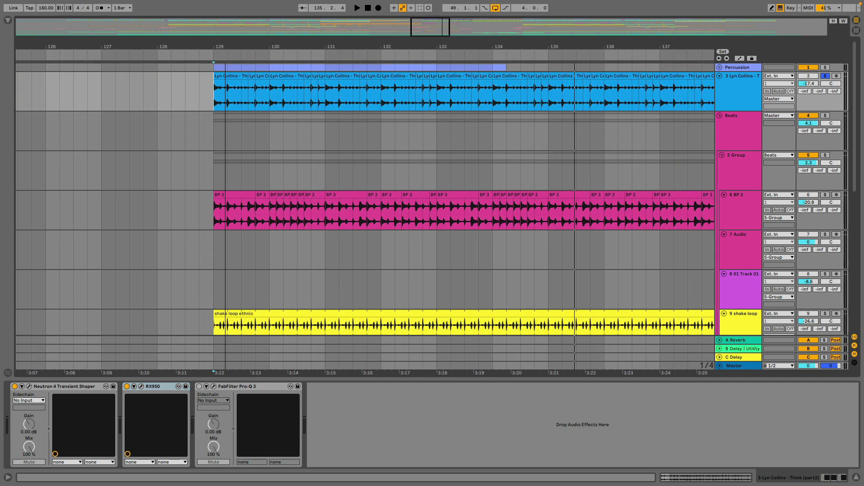
pyautogui.press('+')
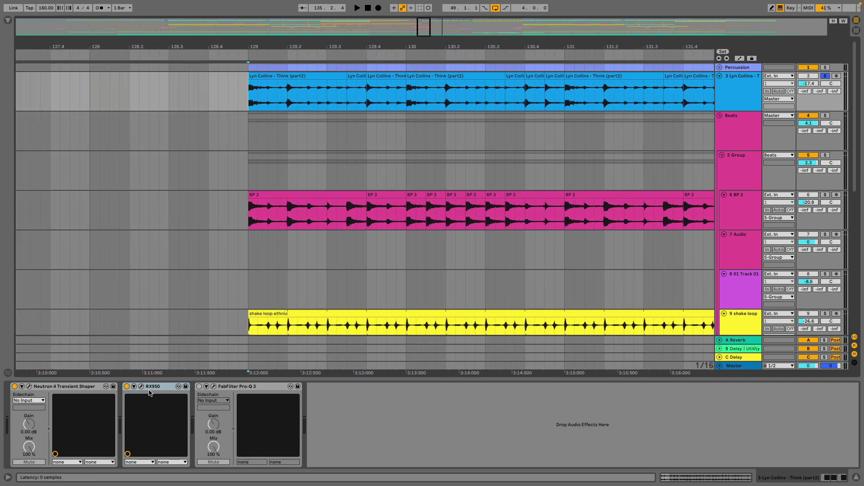
pyautogui.click(140, 387)
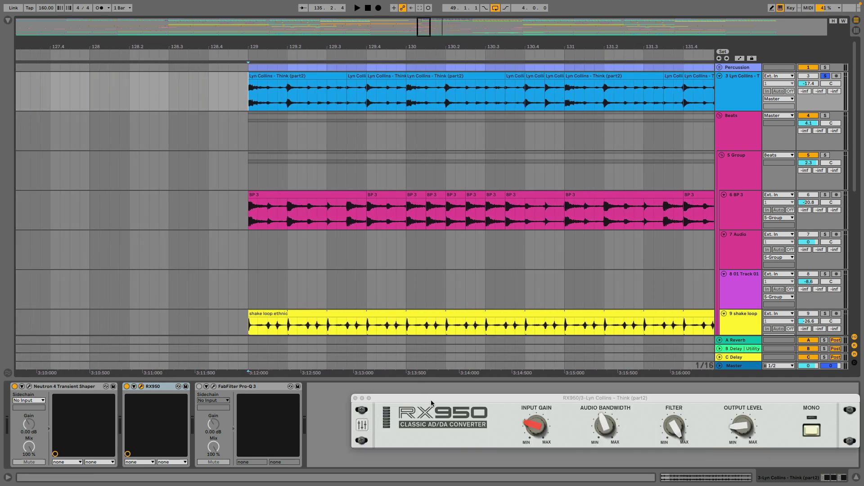
pyautogui.moveTo(410, 402); pyautogui.dragTo(227, 324)
pyautogui.click(251, 113)
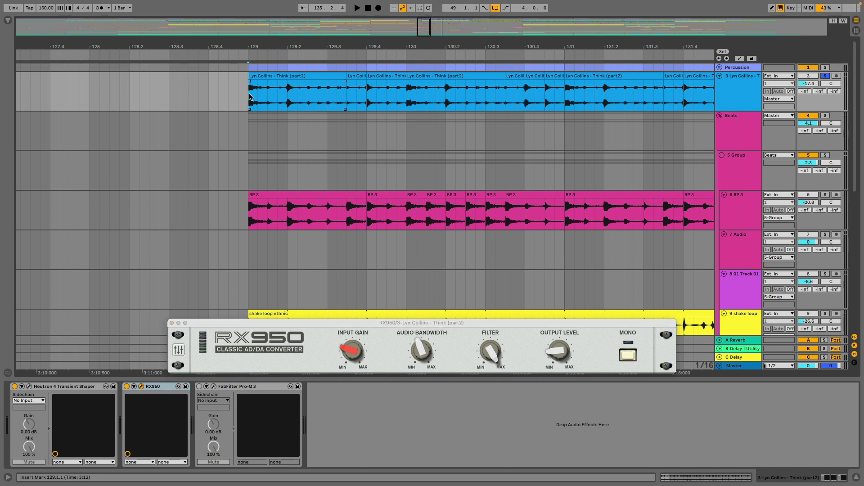
pyautogui.press('space')
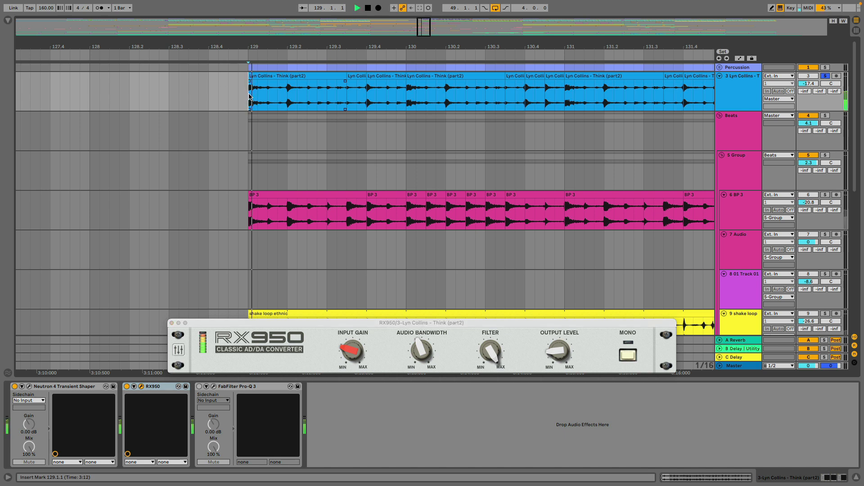
# Bypass and re-enable RX950 during playback to compare its effect on the break, and stop playback
pyautogui.click(127, 387)
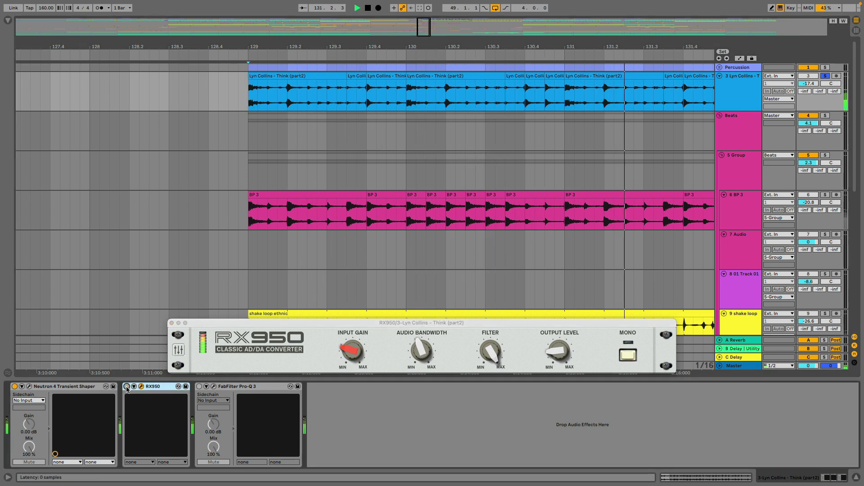
pyautogui.click(127, 386)
pyautogui.press('space')
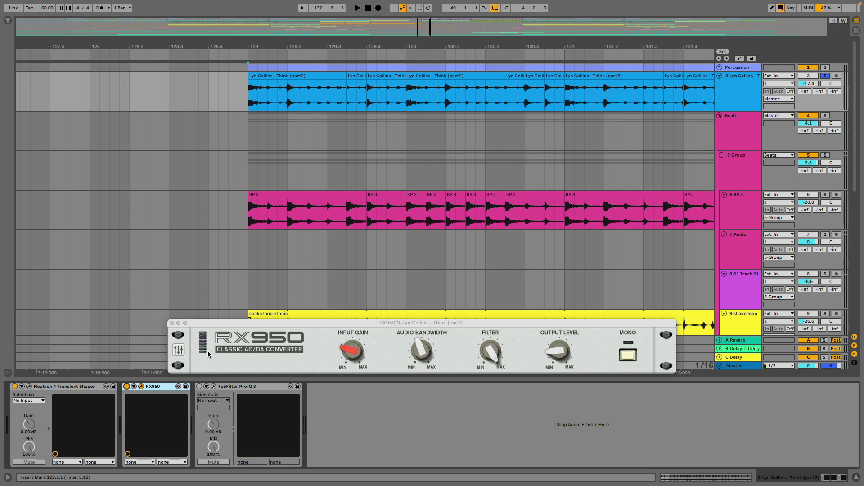
# Enable FabFilter Pro-Q 3 on the Lyn Collins track, inspect its EQ band, and close both plug-in windows
pyautogui.scroll(-2, 303, 233)
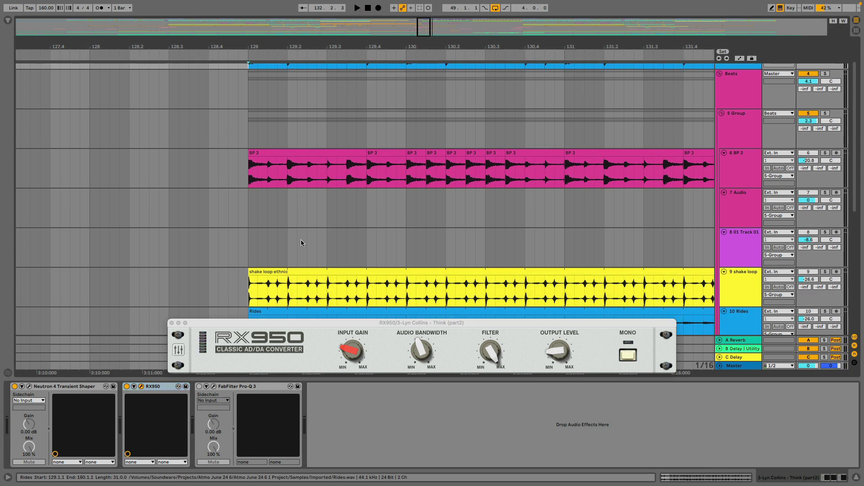
pyautogui.scroll(-1, 302, 240)
pyautogui.scroll(3, 353, 219)
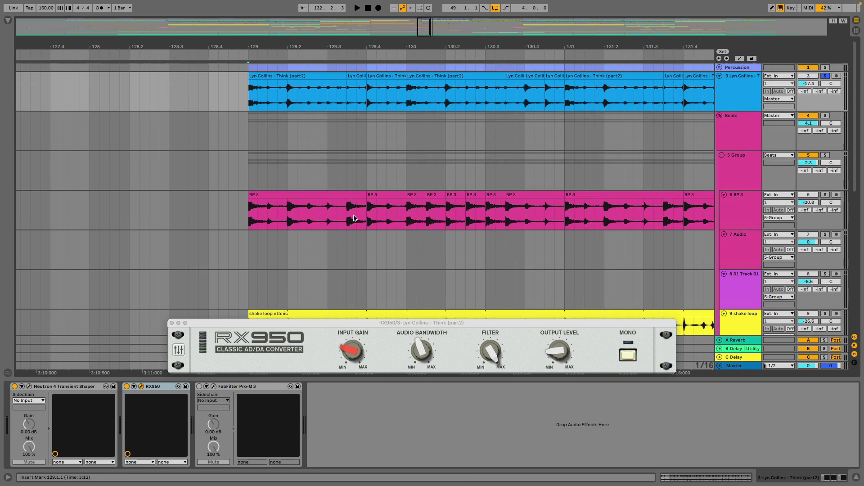
pyautogui.click(214, 386)
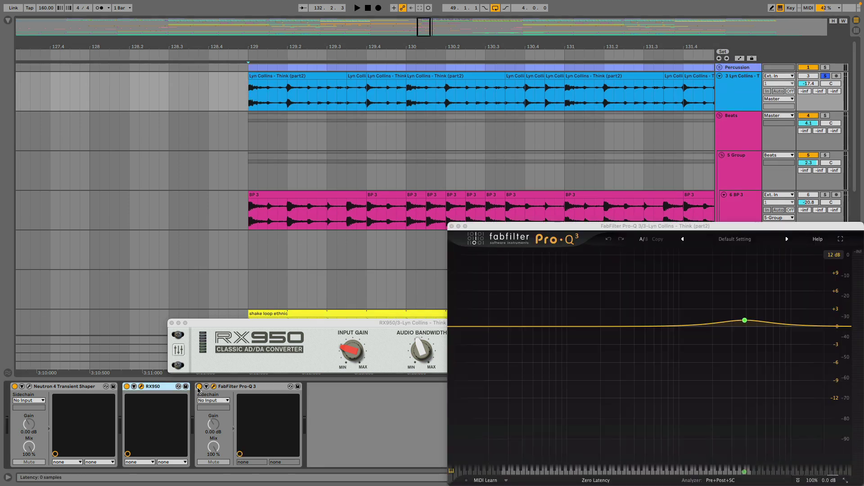
pyautogui.click(746, 320)
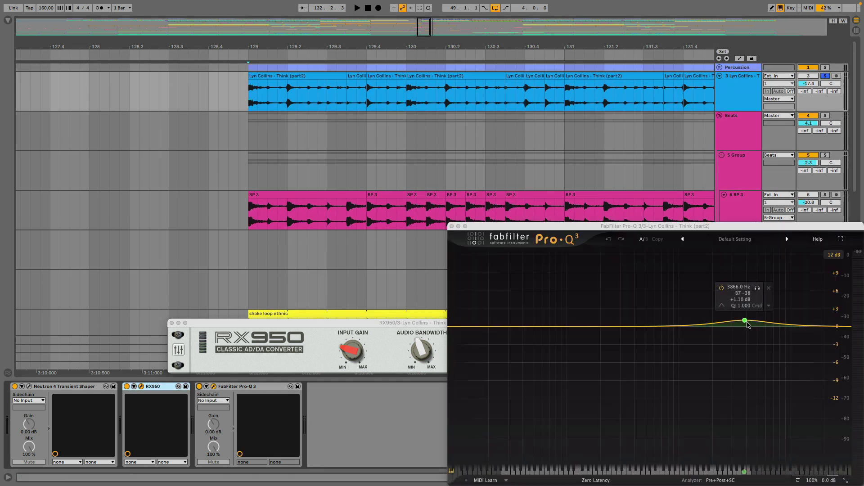
pyautogui.click(452, 226)
pyautogui.click(171, 324)
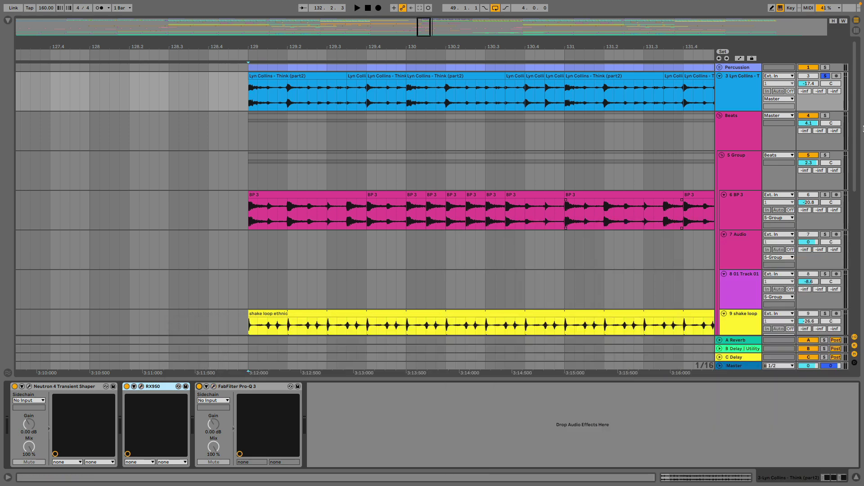
# Add BP 3, shake loop and Rides to the solo alongside the Lyn Collins track
pyautogui.click(825, 195)
pyautogui.scroll(-1, 833, 275)
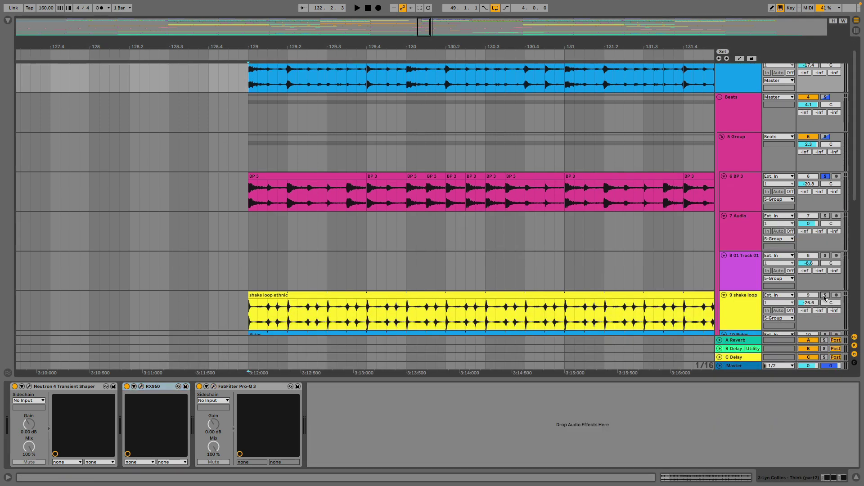
pyautogui.click(826, 296)
pyautogui.scroll(-2, 826, 298)
pyautogui.click(826, 290)
# Play the four soloed drum layers together from bar 129 and stop playback
pyautogui.click(427, 251)
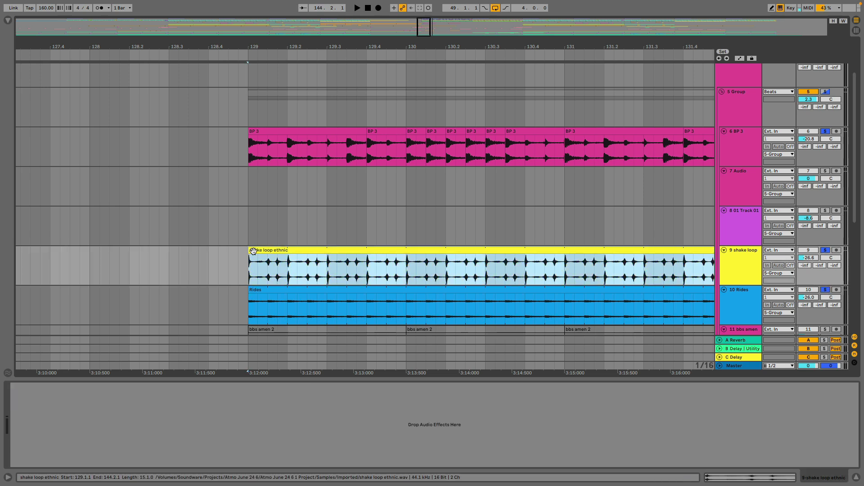
pyautogui.press('space')
pyautogui.scroll(3, 543, 231)
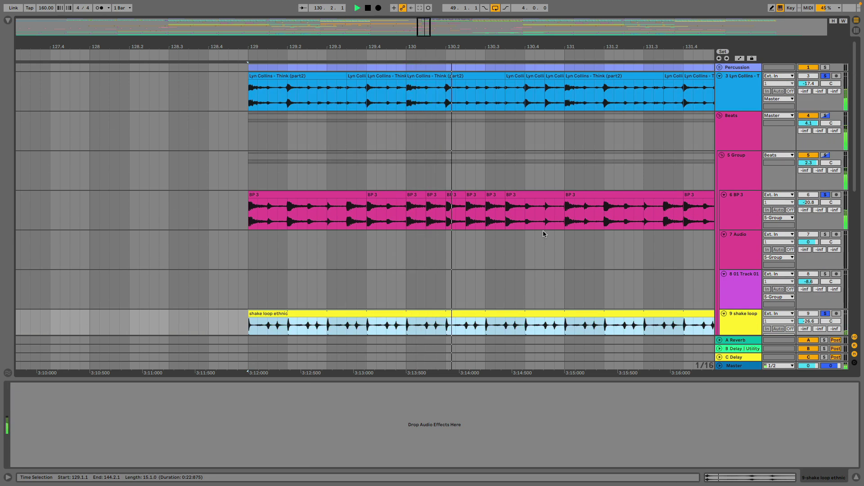
pyautogui.moveTo(538, 51); pyautogui.dragTo(536, 20)
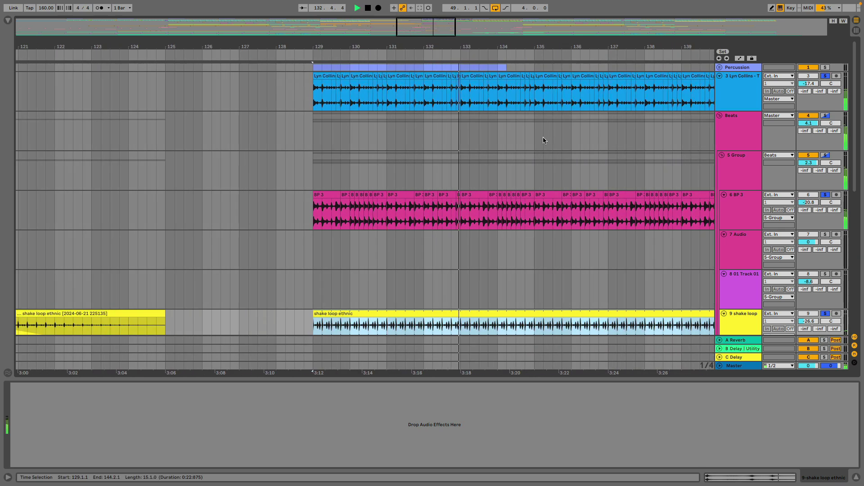
pyautogui.press('space')
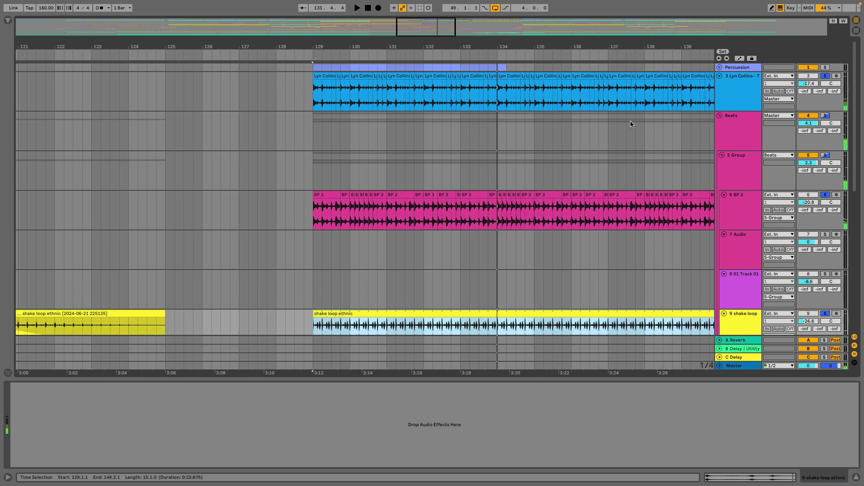
# Clear all track solos and examine the drum clip layout across the whole arrangement
pyautogui.moveTo(534, 49); pyautogui.dragTo(533, 16)
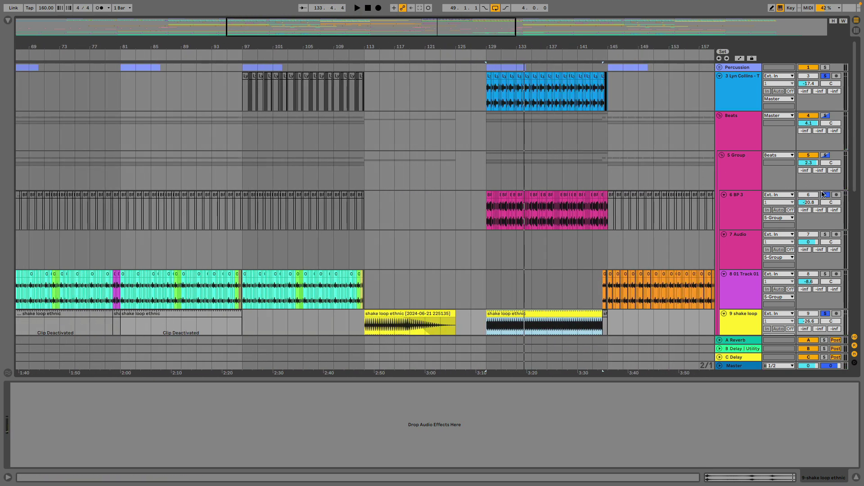
pyautogui.moveTo(618, 46); pyautogui.dragTo(567, 206)
pyautogui.moveTo(617, 48); pyautogui.dragTo(408, 71)
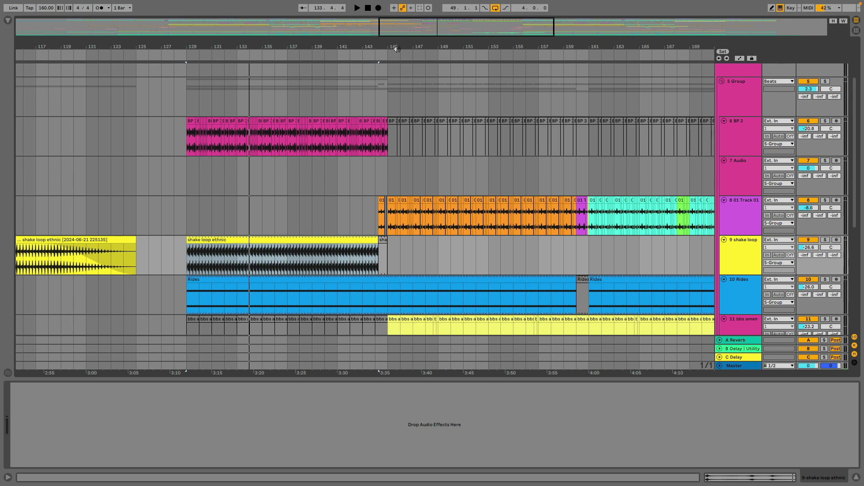
pyautogui.press('w')
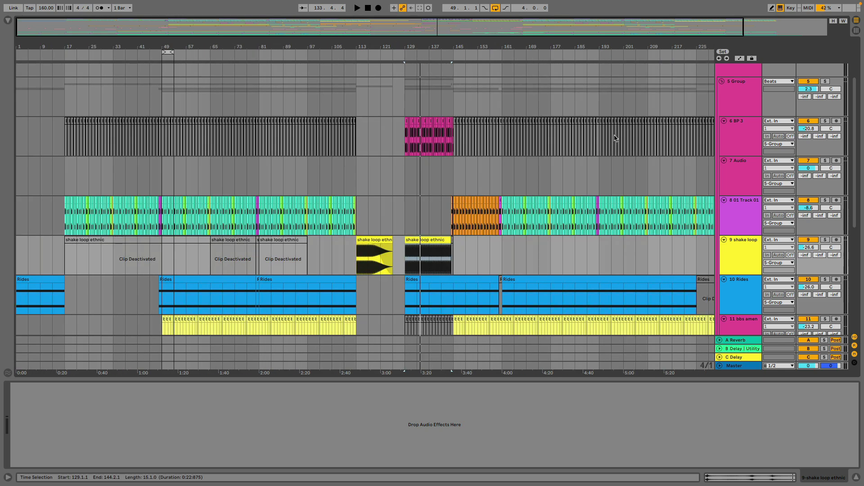
pyautogui.scroll(3, 762, 125)
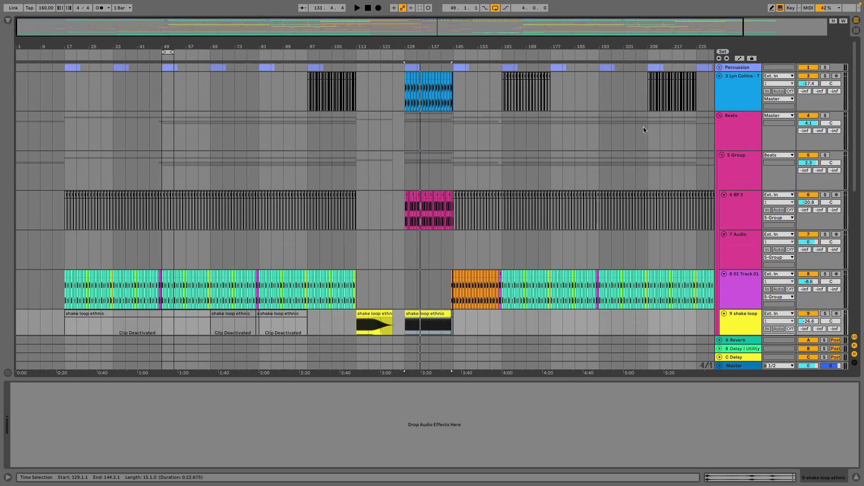
pyautogui.scroll(-3, 634, 131)
pyautogui.scroll(3, 634, 132)
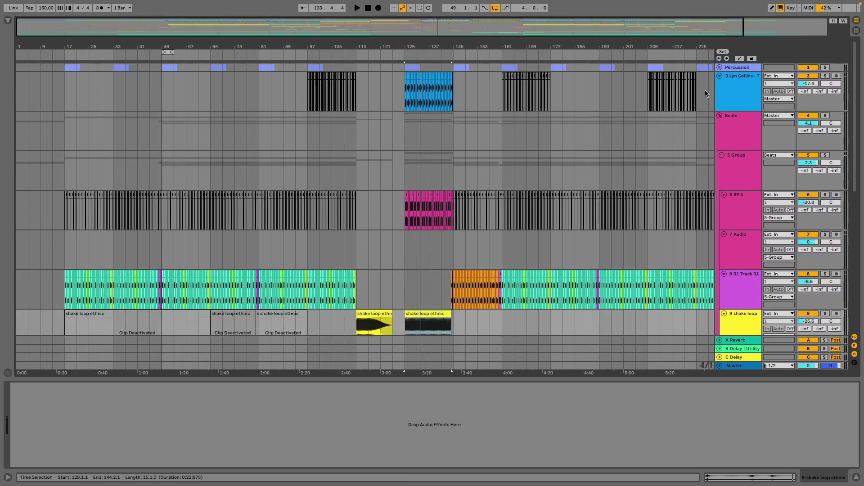
# Unfold the Percussion group, solo its Crash track, play the crash from bar 129 and stop playback
pyautogui.click(720, 67)
pyautogui.click(826, 84)
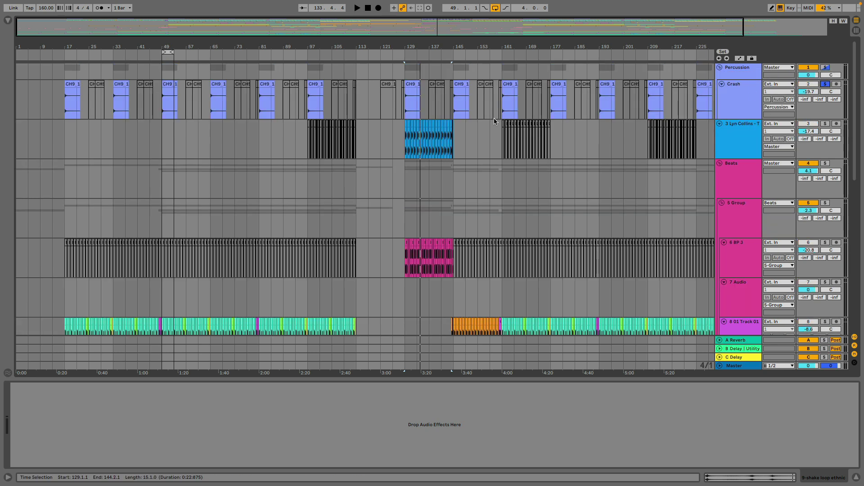
pyautogui.click(406, 111)
pyautogui.press('space')
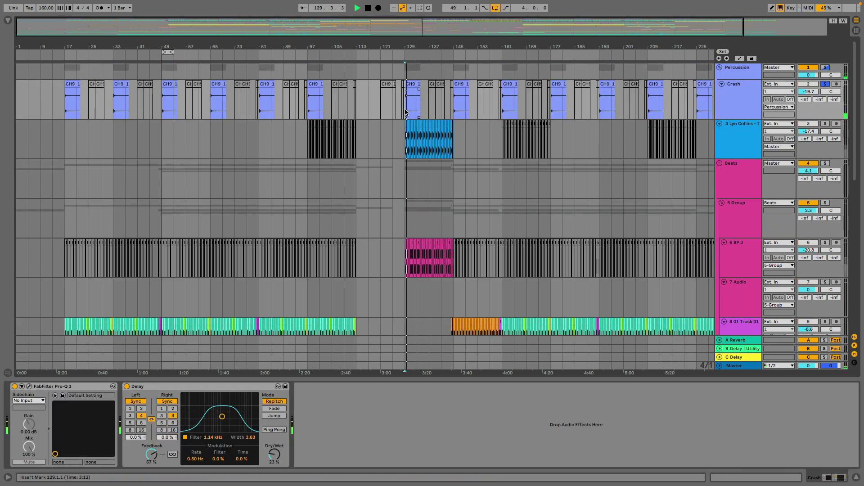
pyautogui.press('+')
pyautogui.press('+')
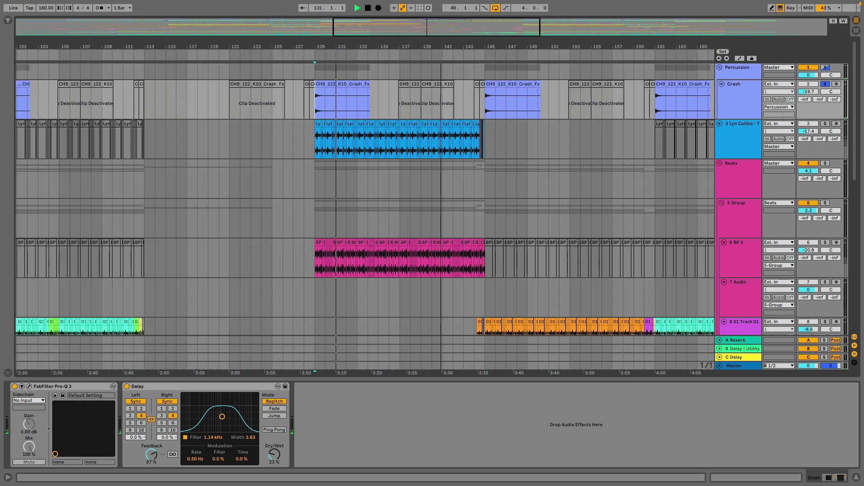
pyautogui.press('space')
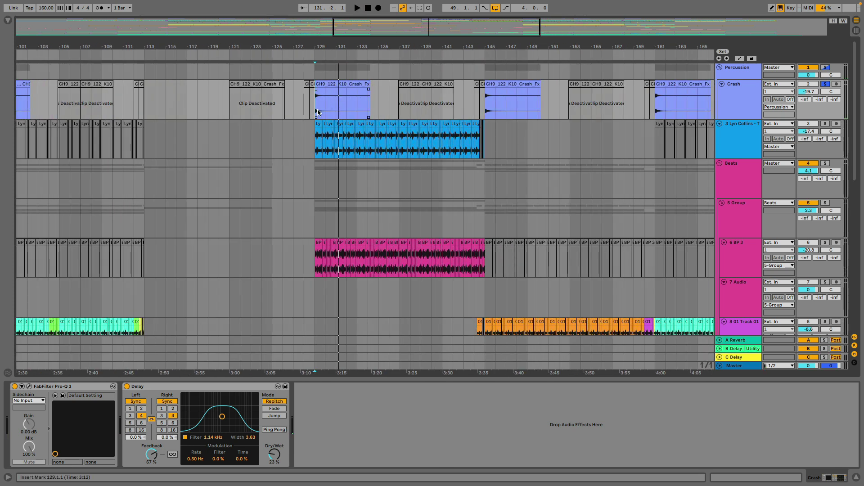
# Unfold the Melodic group and examine its vocal, arp, synth and Bleep_FX tracks across the arrangement
pyautogui.press('-')
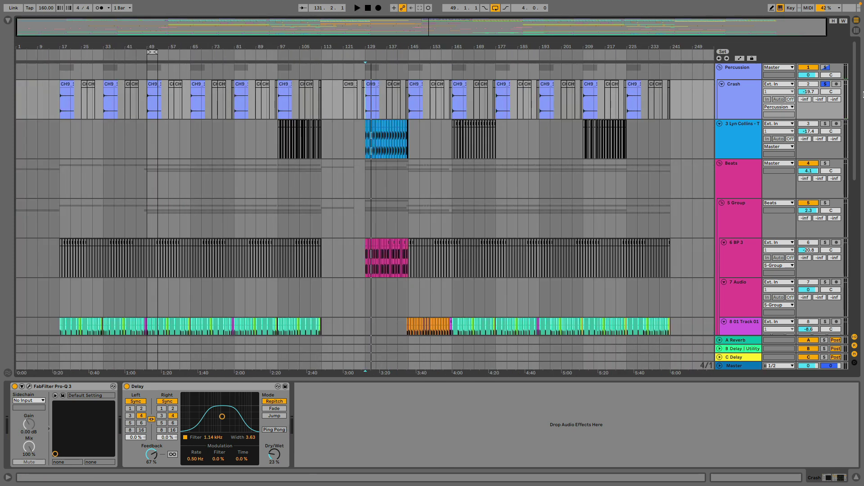
pyautogui.click(754, 102)
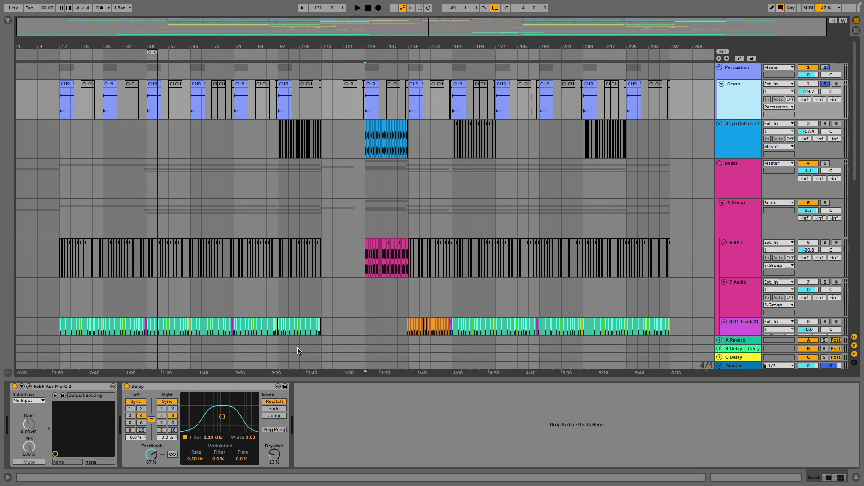
pyautogui.scroll(-10, 469, 179)
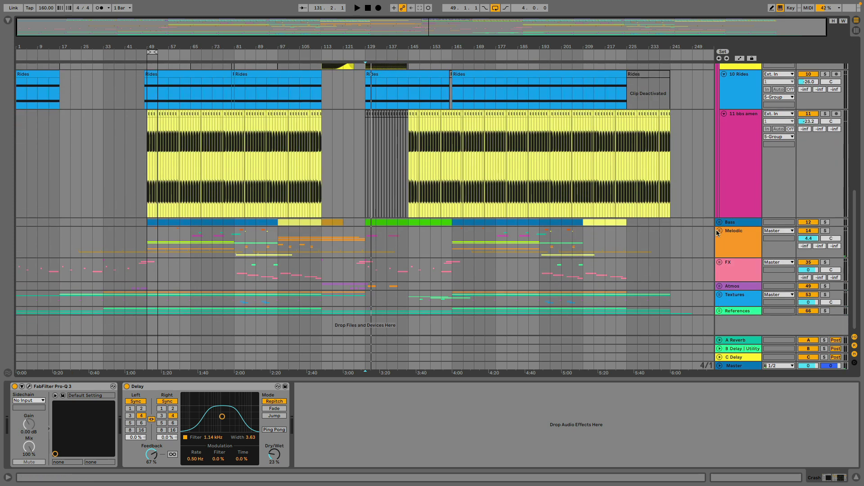
pyautogui.click(719, 230)
pyautogui.scroll(-5, 362, 189)
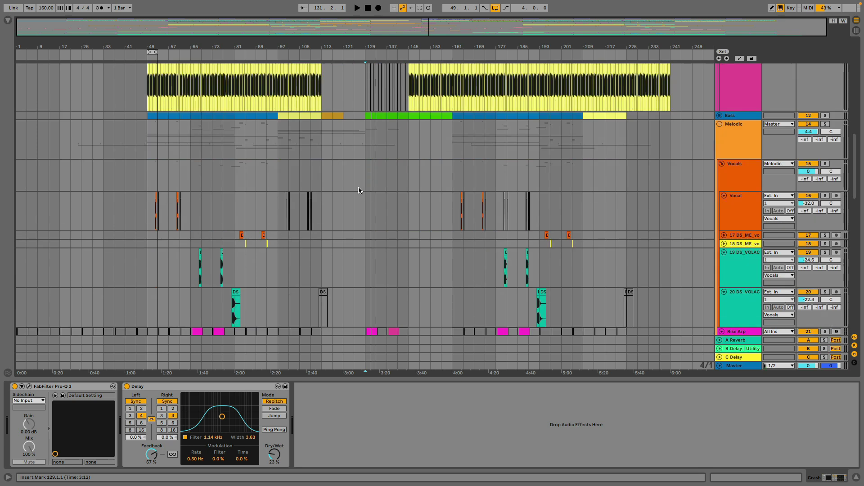
pyautogui.scroll(-3, 358, 187)
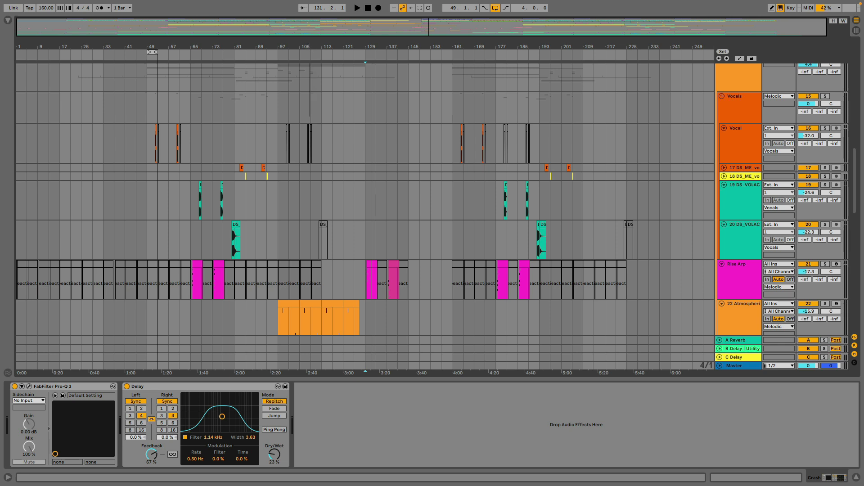
pyautogui.moveTo(311, 44); pyautogui.dragTo(531, 46)
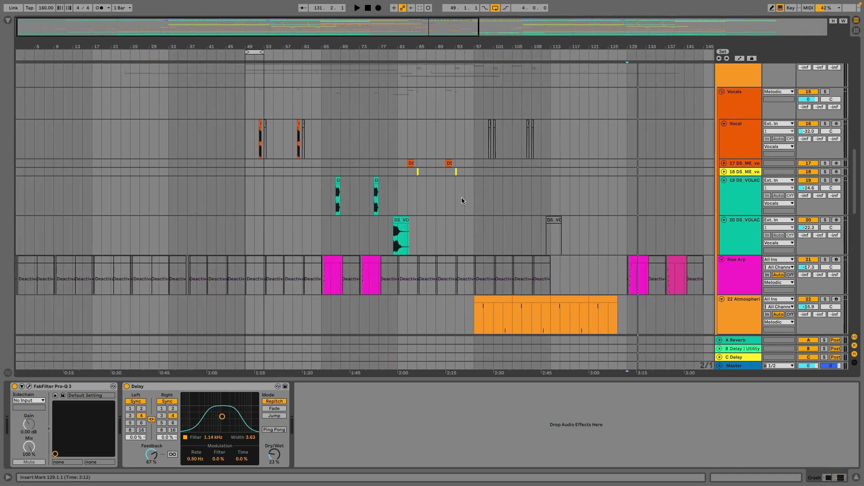
pyautogui.scroll(-5, 461, 198)
pyautogui.scroll(-18, 461, 198)
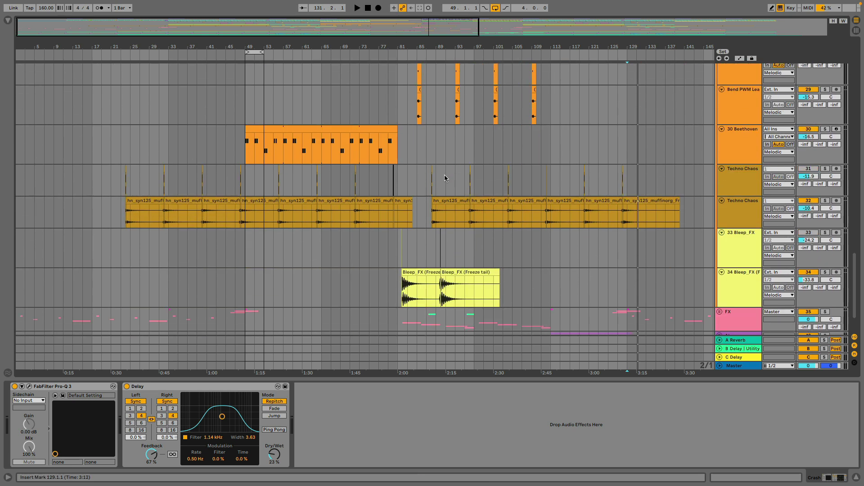
pyautogui.scroll(-2, 444, 174)
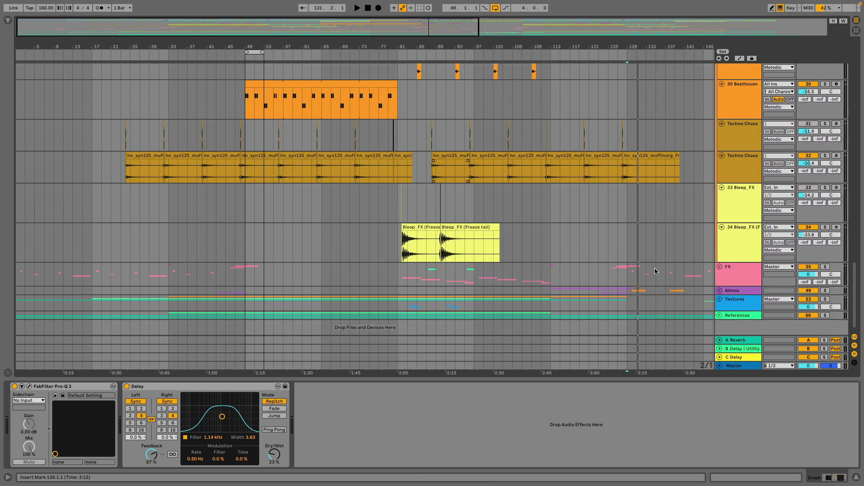
pyautogui.scroll(7, 675, 263)
pyautogui.scroll(-7, 675, 264)
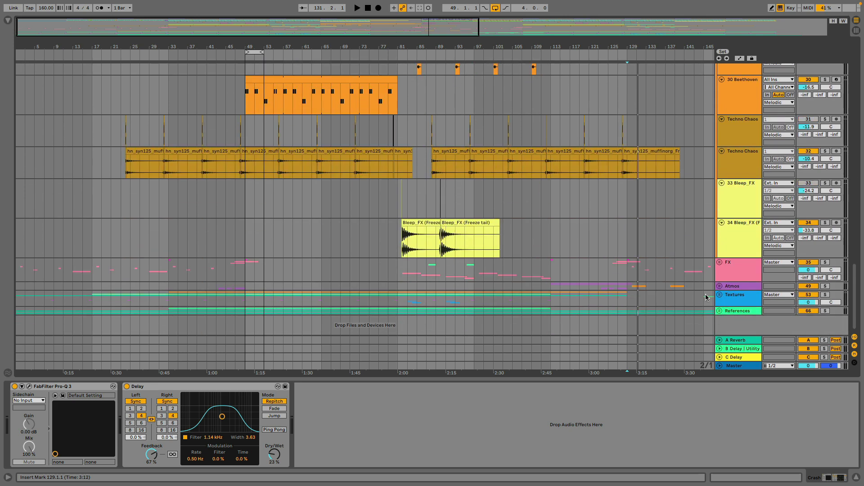
# Unfold the Textures group and show the device chain of the pad_balcony track at the arrangement's start
pyautogui.click(719, 296)
pyautogui.scroll(-8, 460, 265)
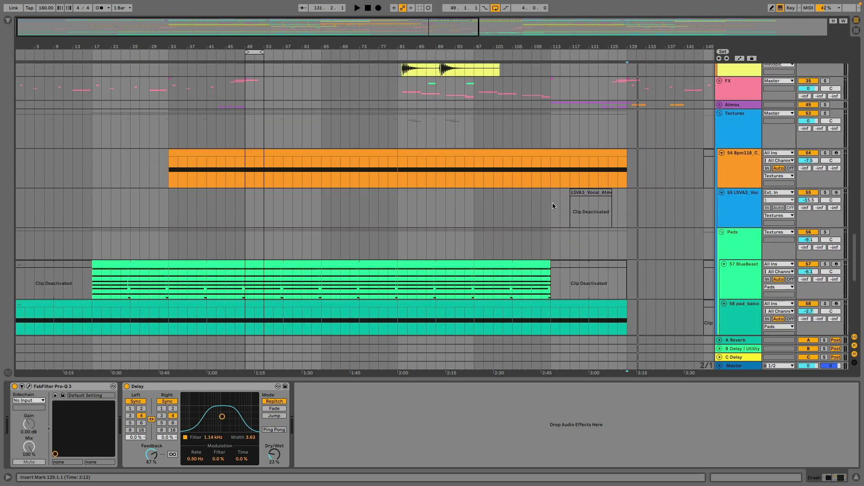
pyautogui.moveTo(151, 50); pyautogui.dragTo(151, 48)
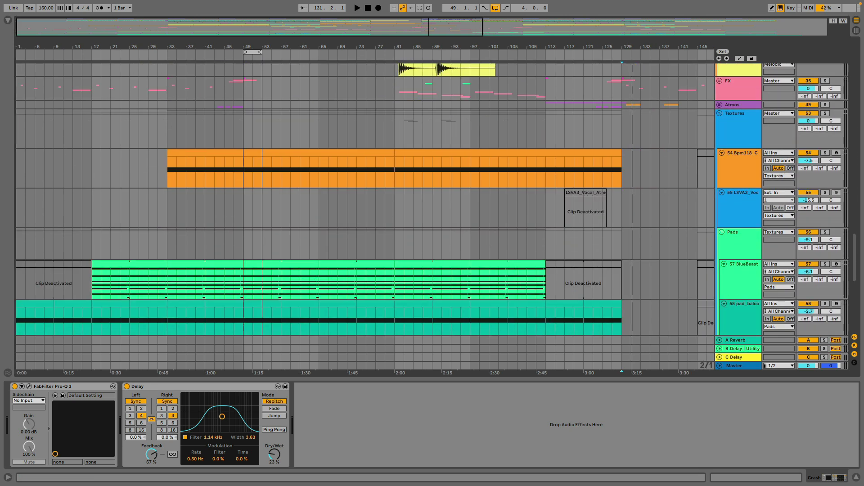
pyautogui.scroll(-5, 248, 281)
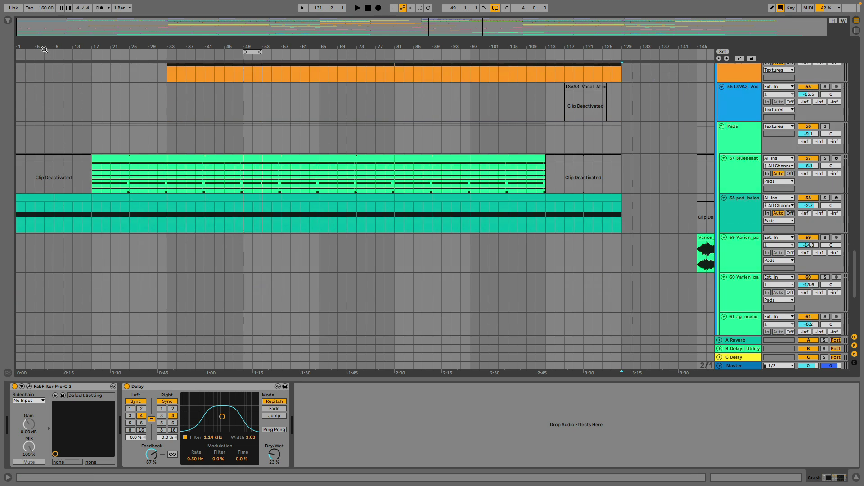
pyautogui.moveTo(44, 50); pyautogui.dragTo(44, 56)
pyautogui.click(742, 209)
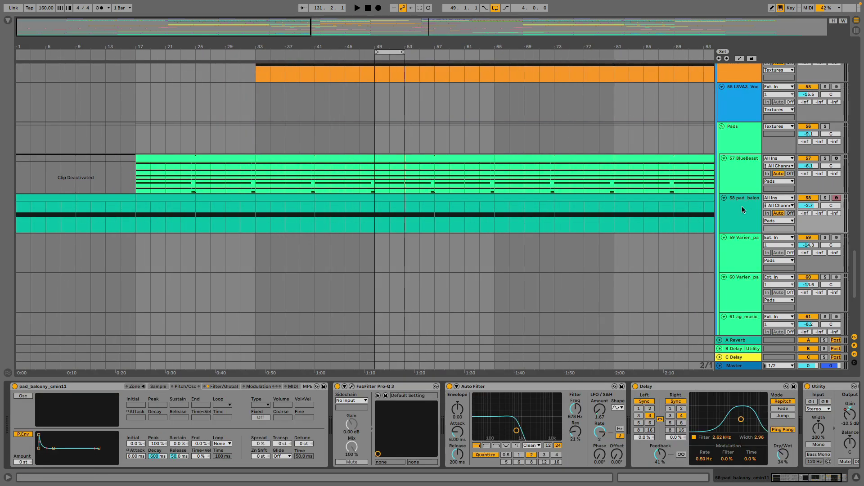
pyautogui.click(742, 209)
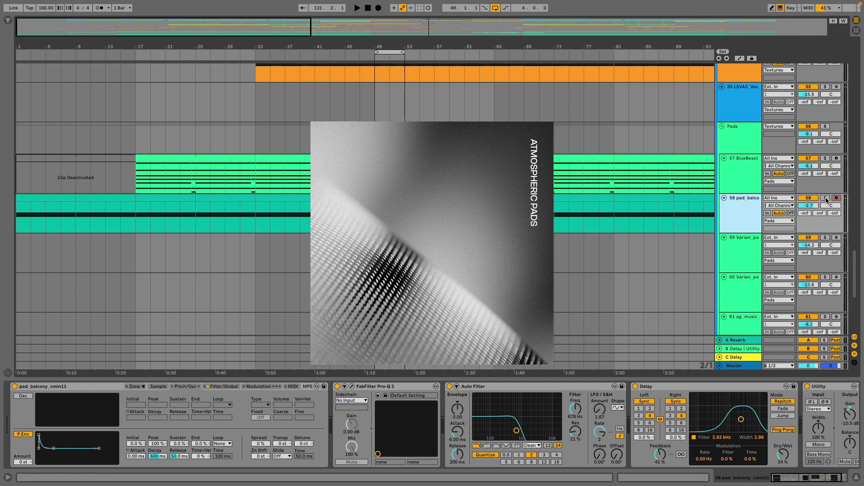
# Deactivate the FabFilter Pro-Q 3, Auto Filter, Delay and Utility devices on the pad_balcony track
pyautogui.moveTo(776, 479); pyautogui.dragTo(806, 482)
pyautogui.click(801, 451)
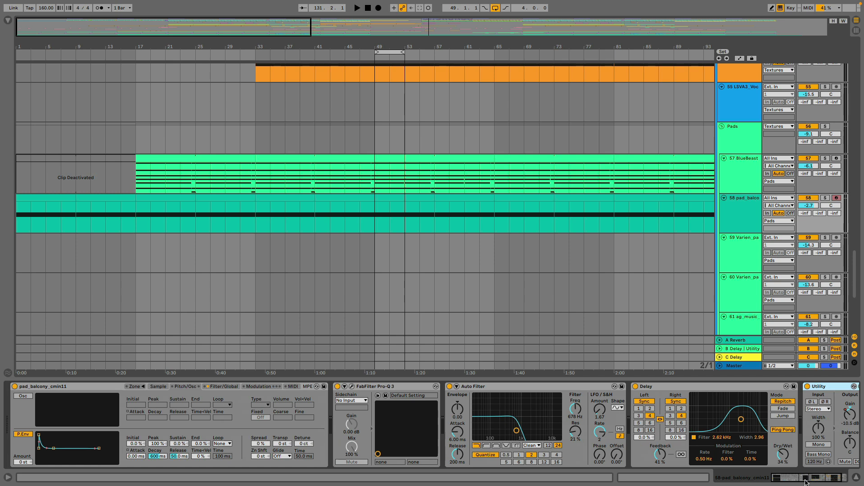
pyautogui.keyDown('shift'); pyautogui.click(394, 387); pyautogui.keyUp('shift')
pyautogui.press('0')
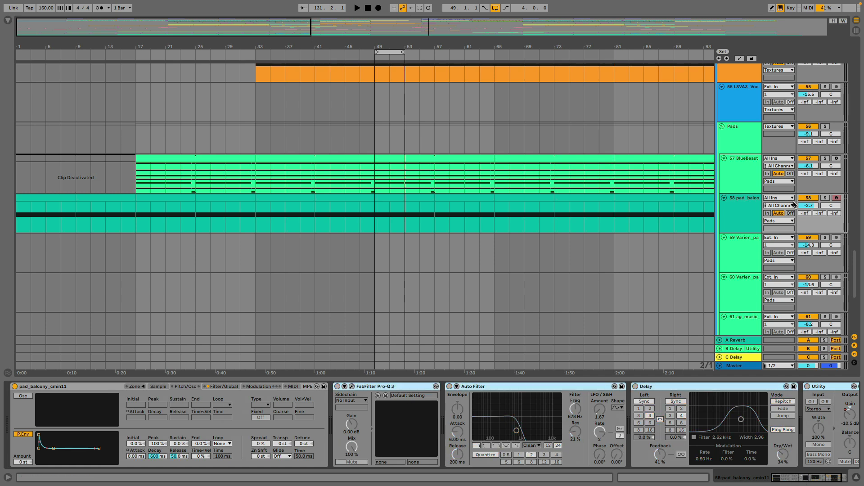
# Solo the pad_balcony track, play it dry from bar 1 and show the sample waveform in its sampler
pyautogui.click(826, 198)
pyautogui.click(37, 201)
pyautogui.press('space')
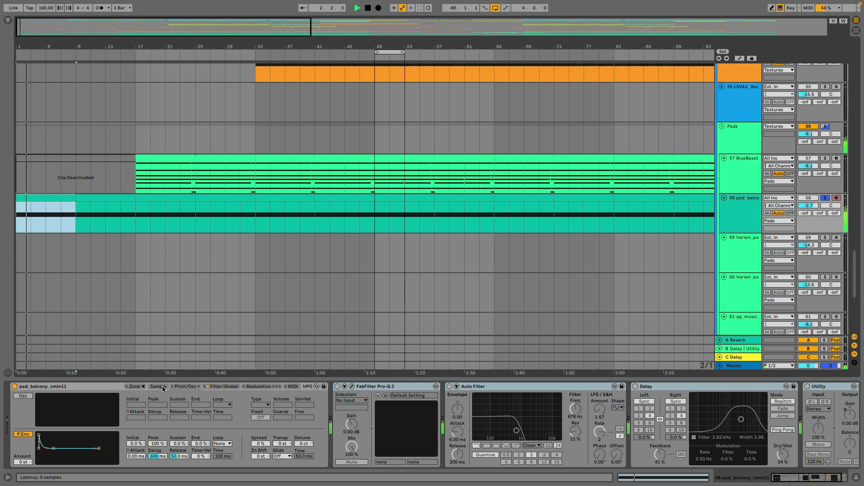
pyautogui.press('space')
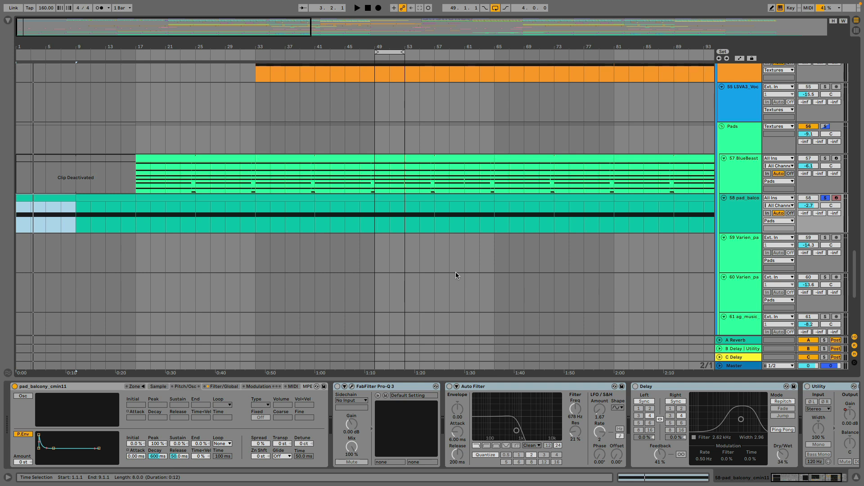
pyautogui.press('space')
pyautogui.click(158, 387)
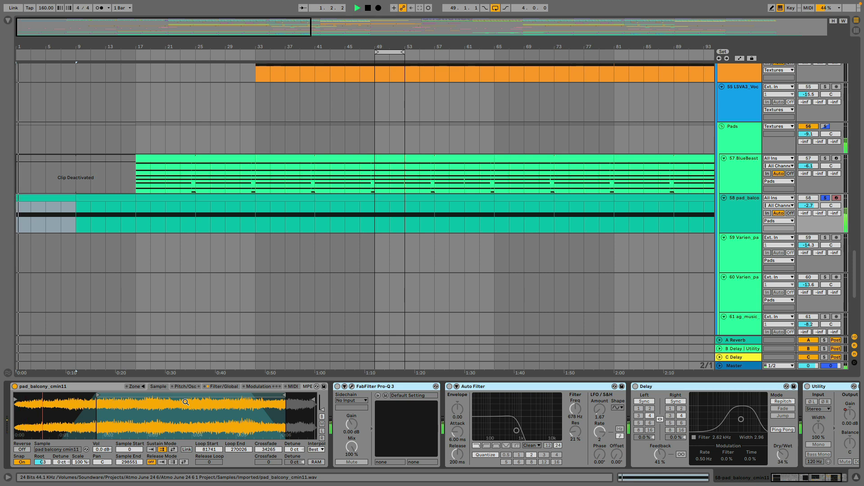
# Open the pad's FabFilter Pro-Q 3 curve, place its window clear of the device chain and stop playback
pyautogui.click(352, 387)
pyautogui.click(351, 388)
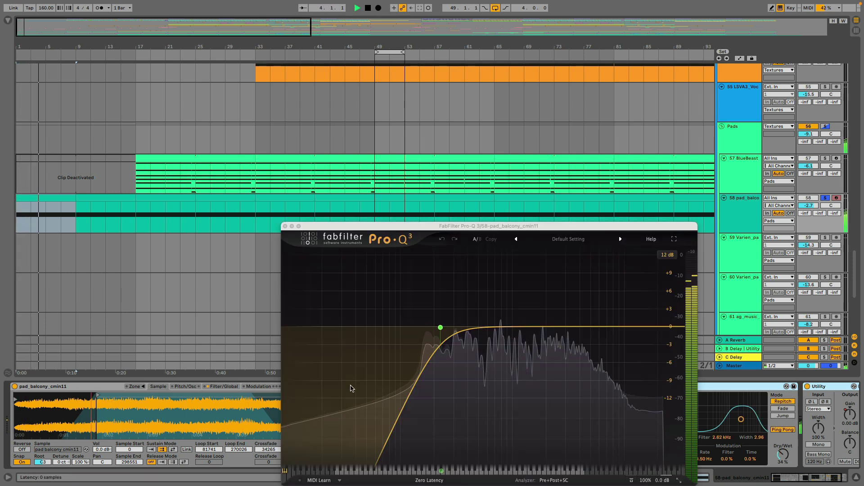
pyautogui.moveTo(452, 227); pyautogui.dragTo(299, 34)
pyautogui.press('space')
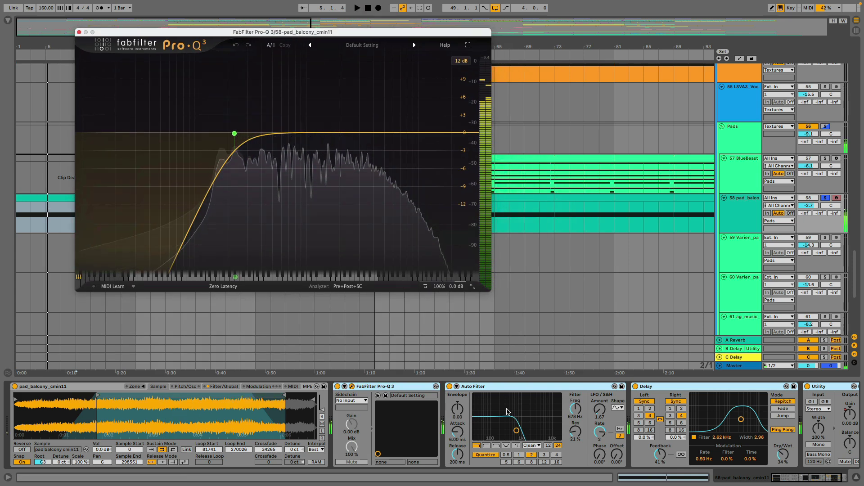
# Play the pad from bar 1 and switch on only Pro-Q 3 and Auto Filter, one after the other
pyautogui.click(504, 391)
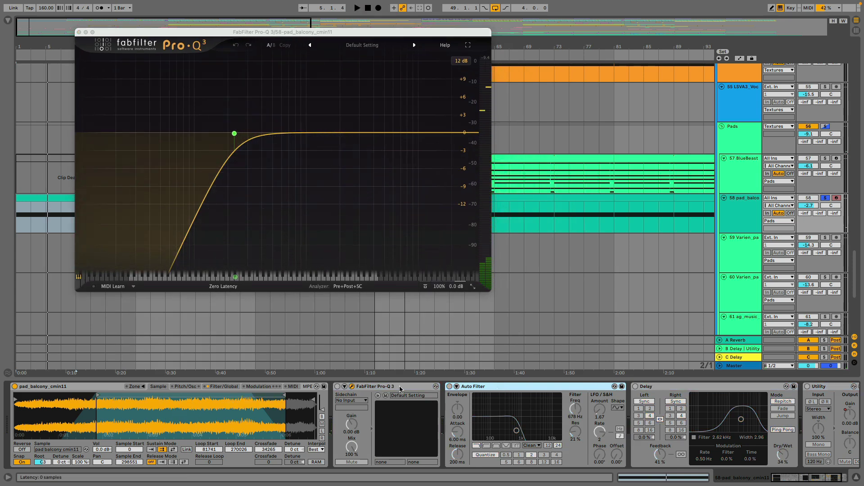
pyautogui.click(335, 392)
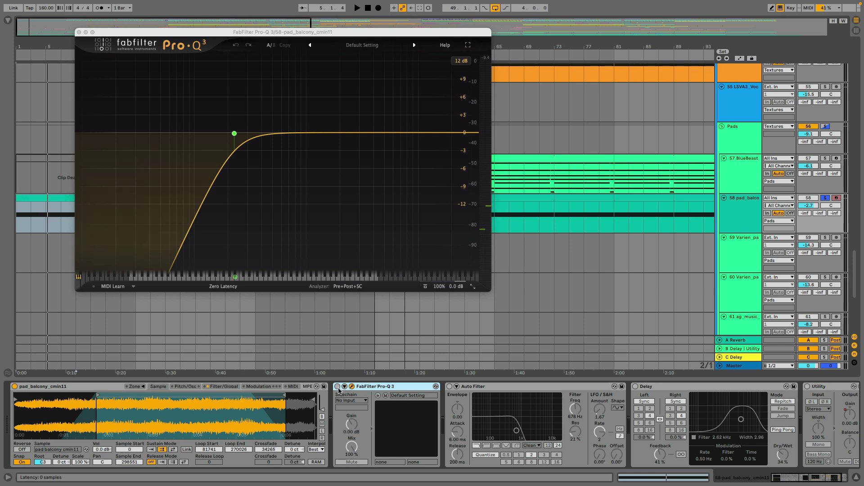
pyautogui.press('space')
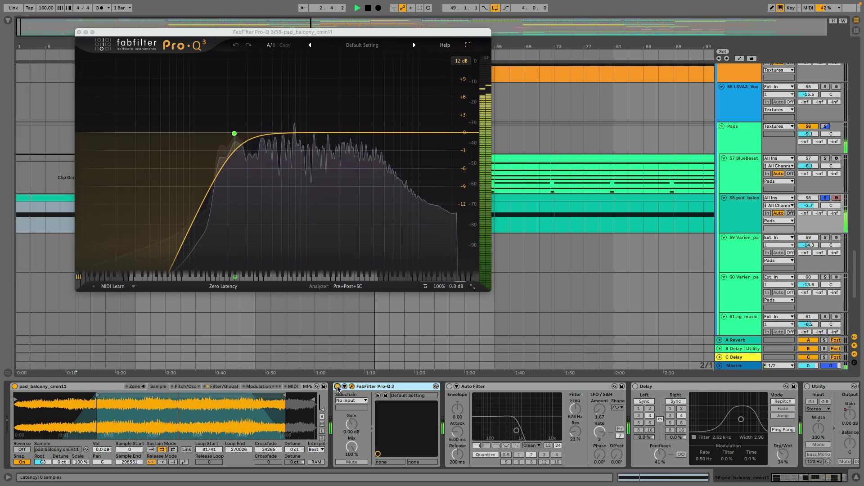
pyautogui.click(449, 386)
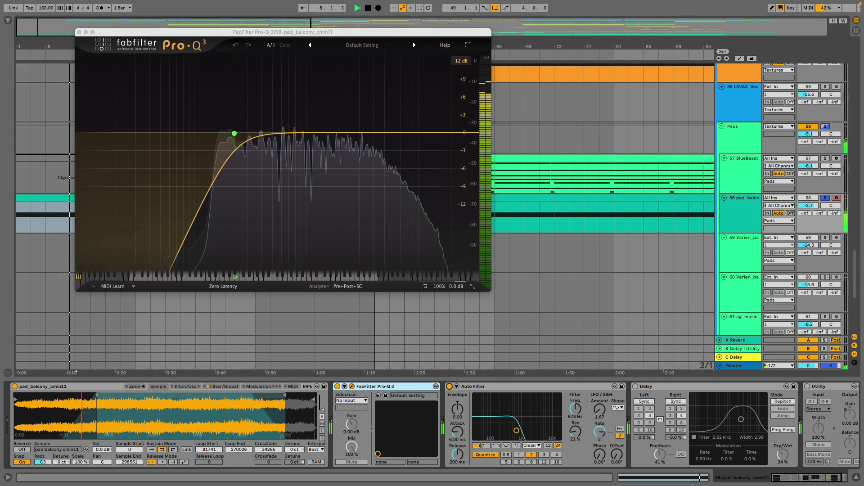
# Reactivate the pad's Delay while listening, stop playback and close the Pro-Q 3 window
pyautogui.click(807, 480)
pyautogui.moveTo(807, 481); pyautogui.dragTo(816, 483)
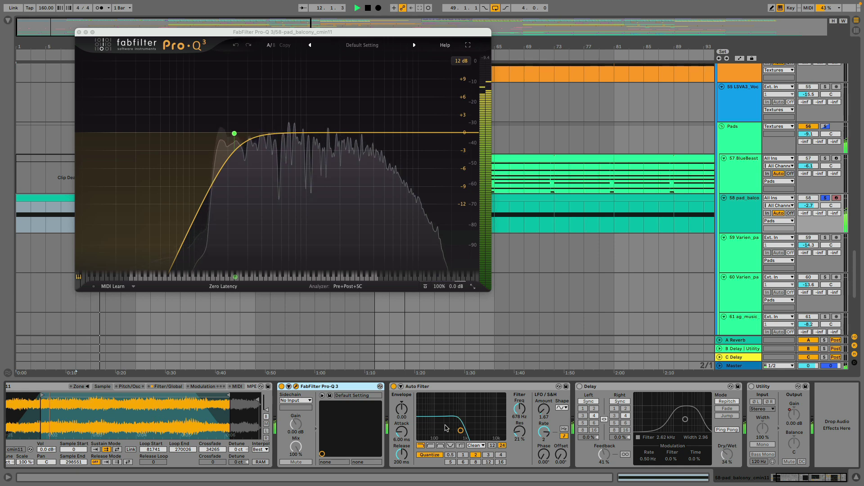
pyautogui.click(580, 386)
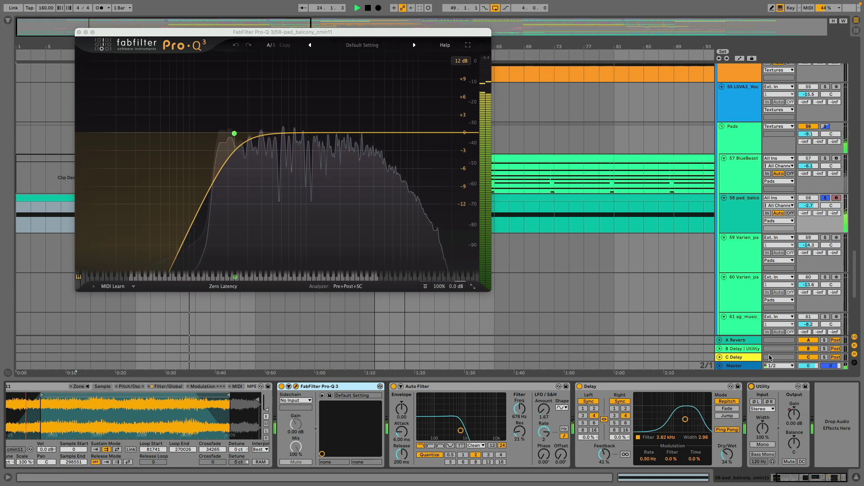
pyautogui.press('space')
pyautogui.click(80, 33)
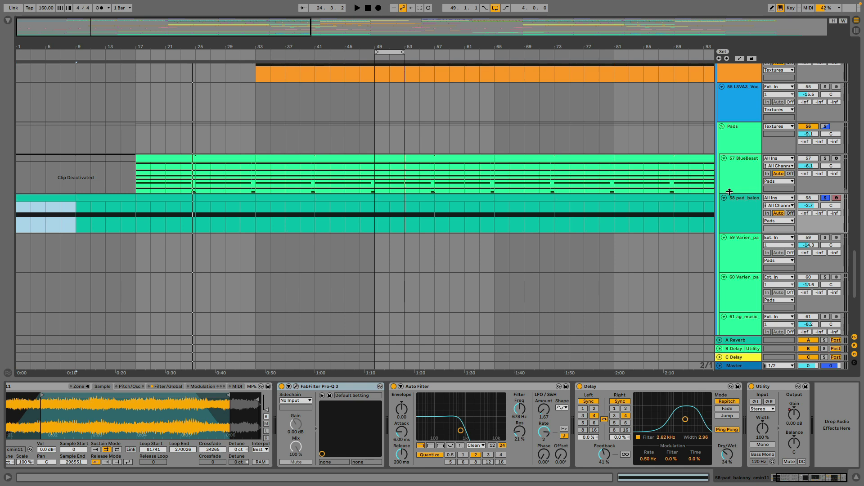
# Delete the Pitch and Compressor devices from the BlueBeast track and deactivate its Pro-Q 3, Phaser-Flanger and Delay
pyautogui.click(744, 179)
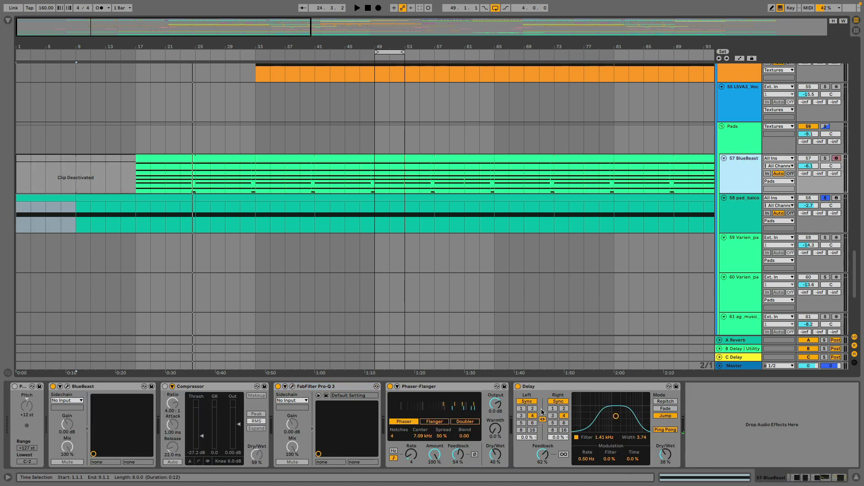
pyautogui.click(23, 391)
pyautogui.press('Delete')
pyautogui.click(523, 394)
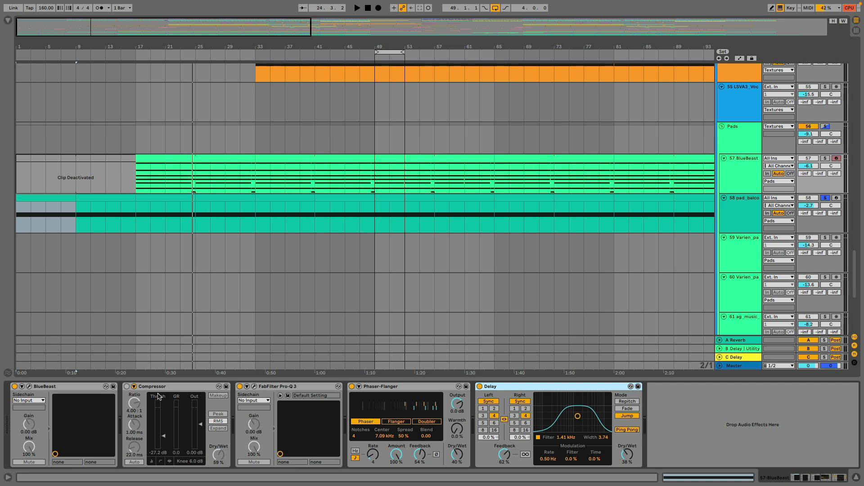
pyautogui.click(292, 390)
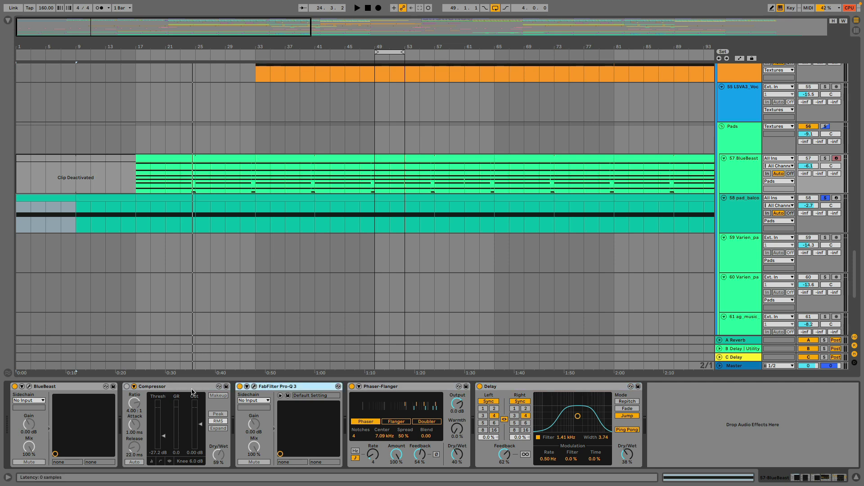
pyautogui.click(180, 389)
pyautogui.press('Delete')
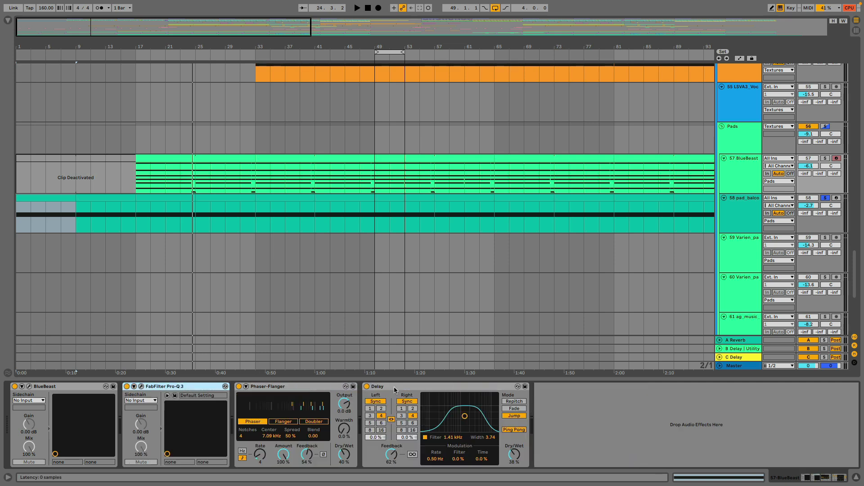
pyautogui.hotkey('ctrl', '0')
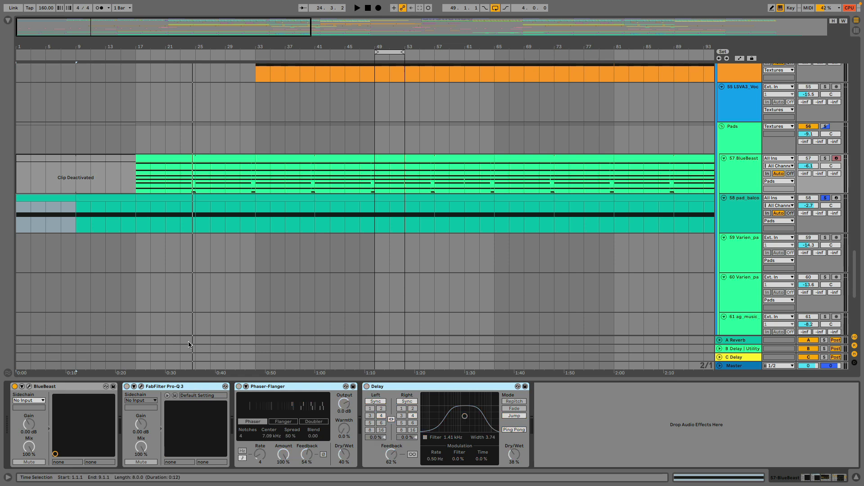
# Open the BlueBeast clip starting at bar 17 and enlarge the note editor to show its full chords
pyautogui.doubleClick(166, 175)
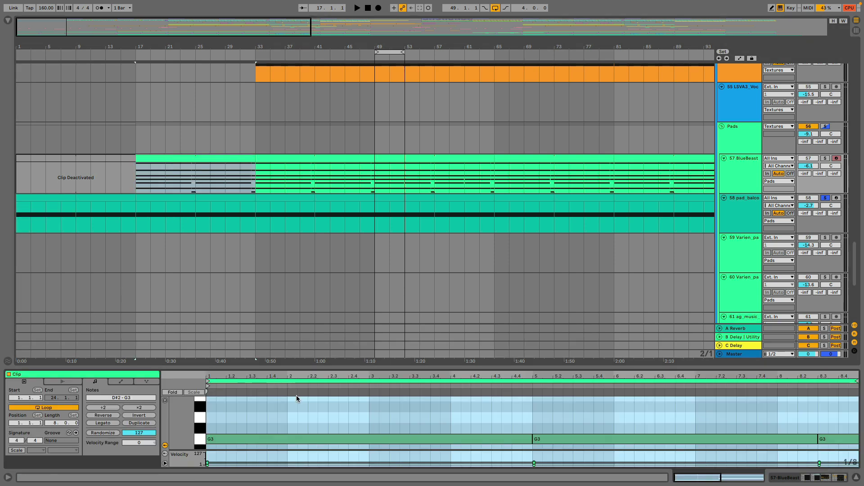
pyautogui.moveTo(327, 370); pyautogui.dragTo(327, 124)
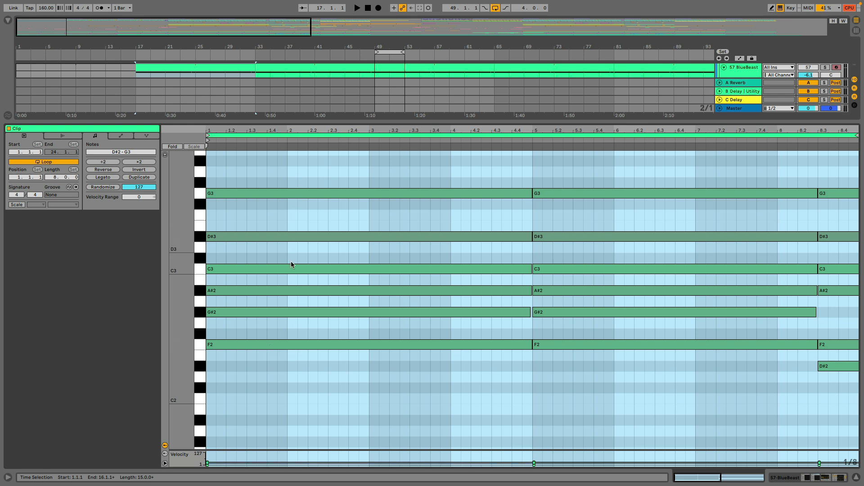
# Review the BlueBeast clip's chord notes up to about bar 12 and shrink the note editor to reveal the arrangement tracks
pyautogui.moveTo(553, 141); pyautogui.dragTo(379, 141)
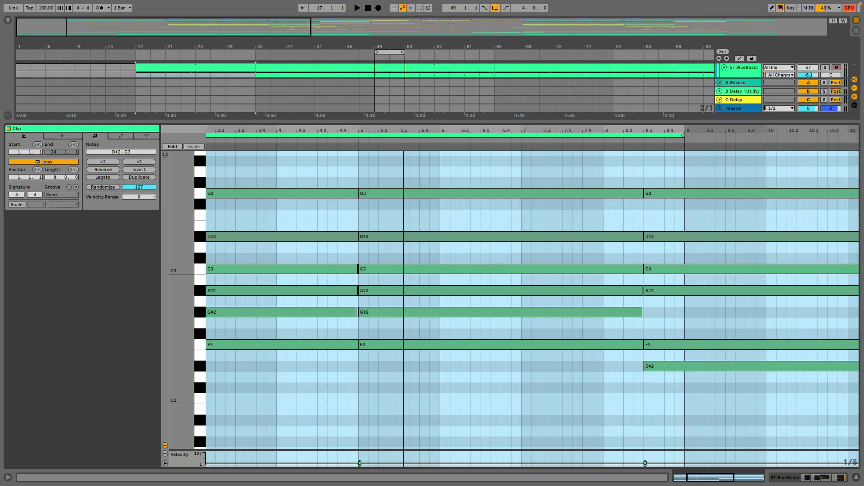
pyautogui.press('-')
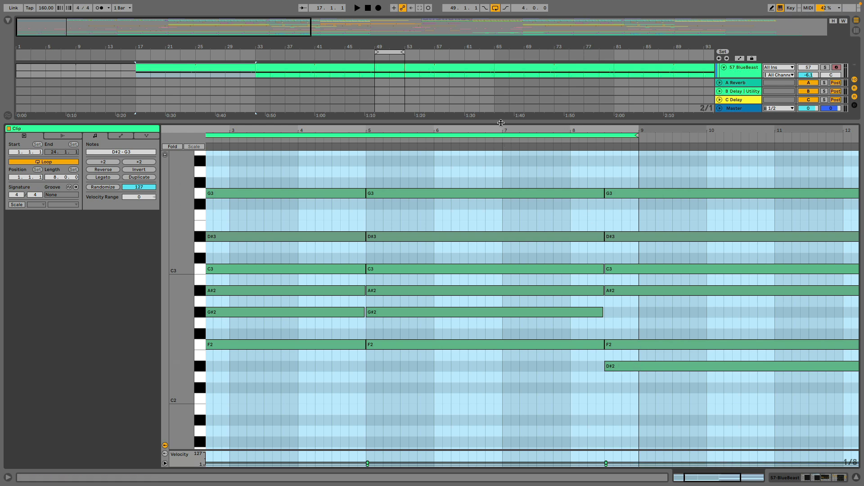
pyautogui.moveTo(500, 152); pyautogui.dragTo(500, 390)
pyautogui.scroll(3, 444, 243)
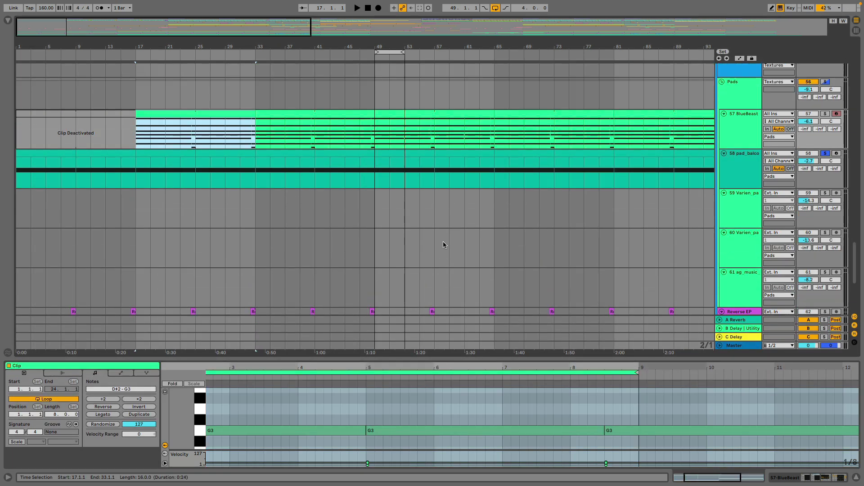
# Show the BlueBeast track's device chain, open the BlueBeast instrument window and move it over the arrangement, clear of the first devices
pyautogui.click(740, 134)
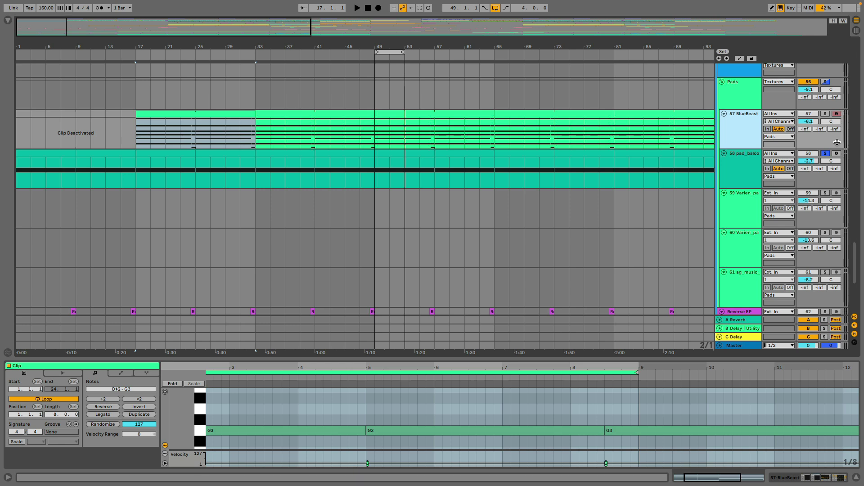
pyautogui.click(749, 126)
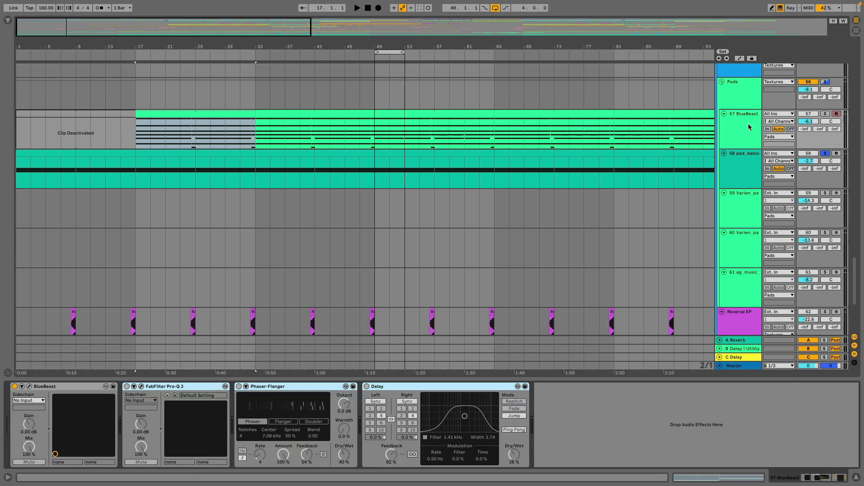
pyautogui.click(29, 387)
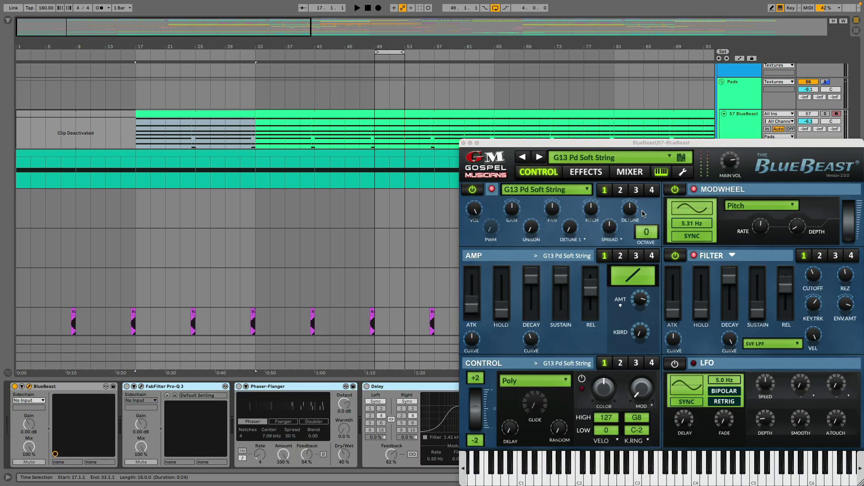
pyautogui.moveTo(594, 147); pyautogui.dragTo(478, 111)
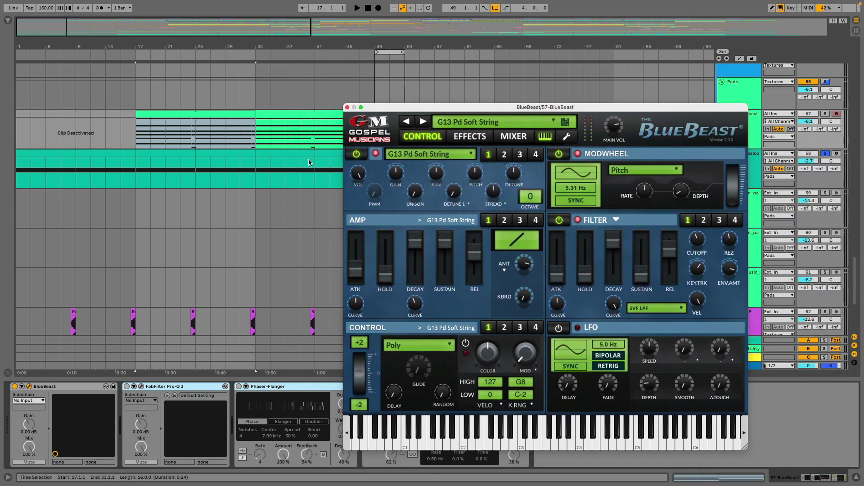
# Solo the BlueBeast track and play its clip from bar 17
pyautogui.click(826, 114)
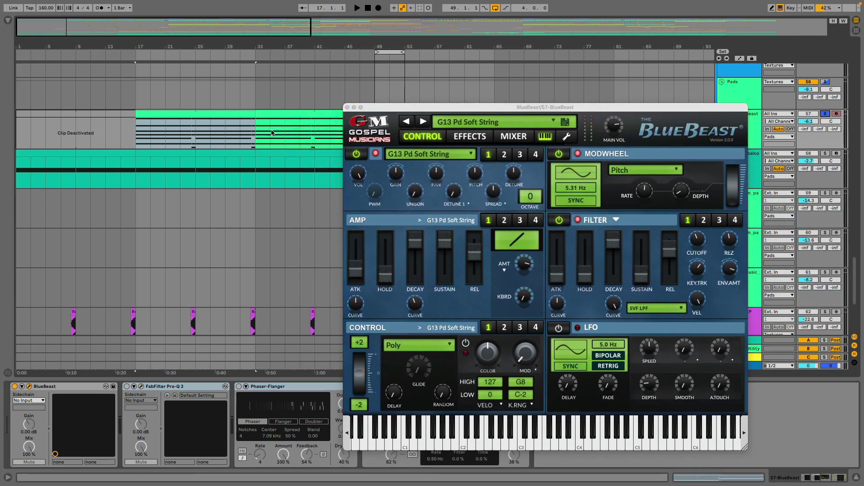
pyautogui.click(137, 138)
pyautogui.press('space')
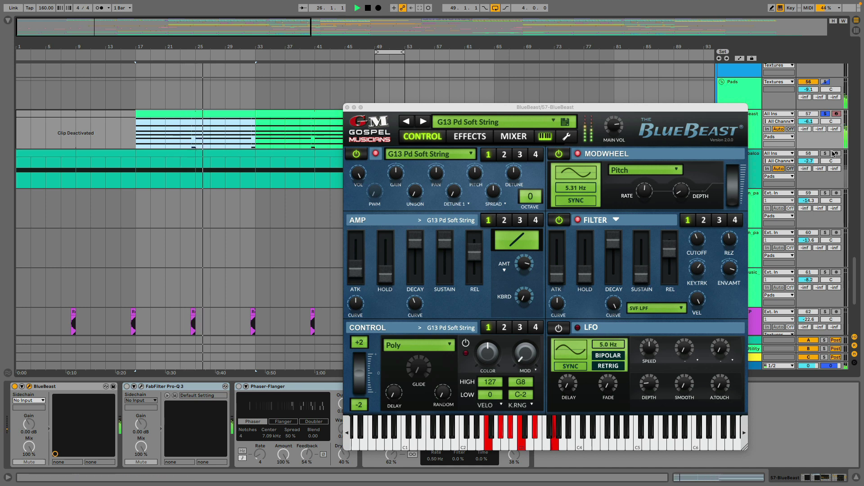
# Open the track's Pro-Q 3 window, reactivate Pro-Q 3 and Phaser-Flanger while listening, and stop playback
pyautogui.click(140, 386)
pyautogui.click(127, 386)
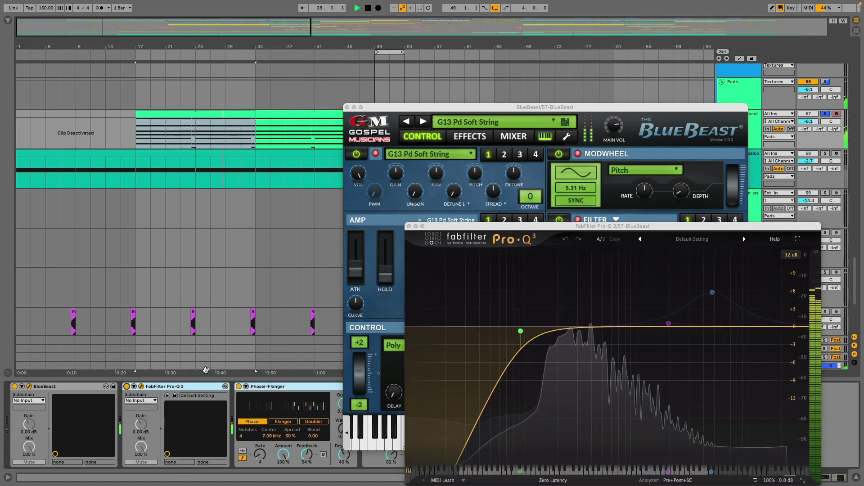
pyautogui.click(239, 386)
pyautogui.click(256, 387)
pyautogui.press('space')
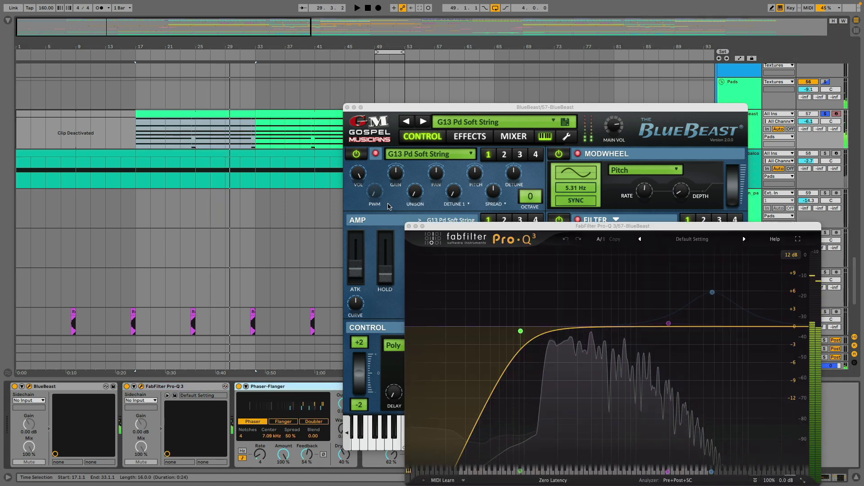
# Close the Pro-Q 3 and BlueBeast windows, deactivate Phaser-Flanger and Pro-Q 3, and reopen the Pro-Q 3 window
pyautogui.click(409, 226)
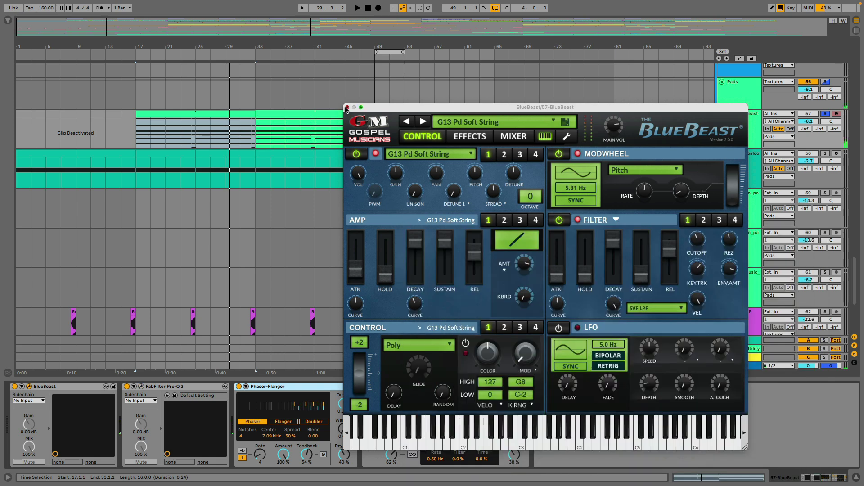
pyautogui.click(347, 108)
pyautogui.click(380, 386)
pyautogui.click(367, 387)
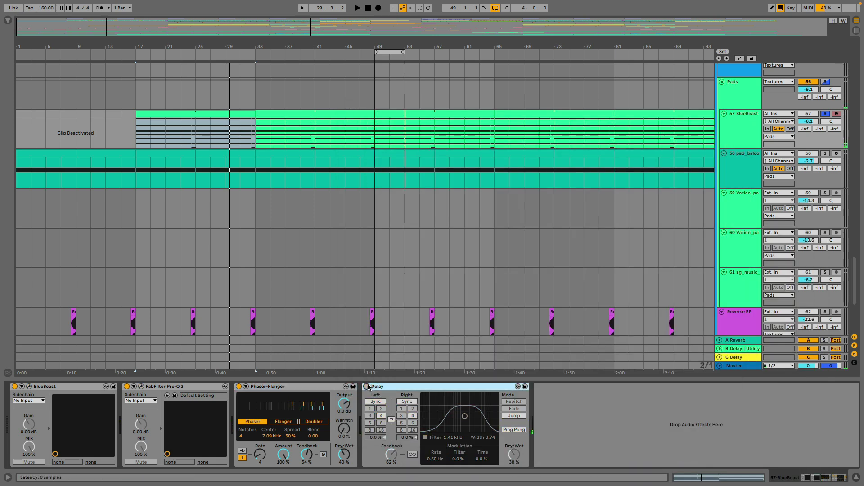
pyautogui.click(239, 386)
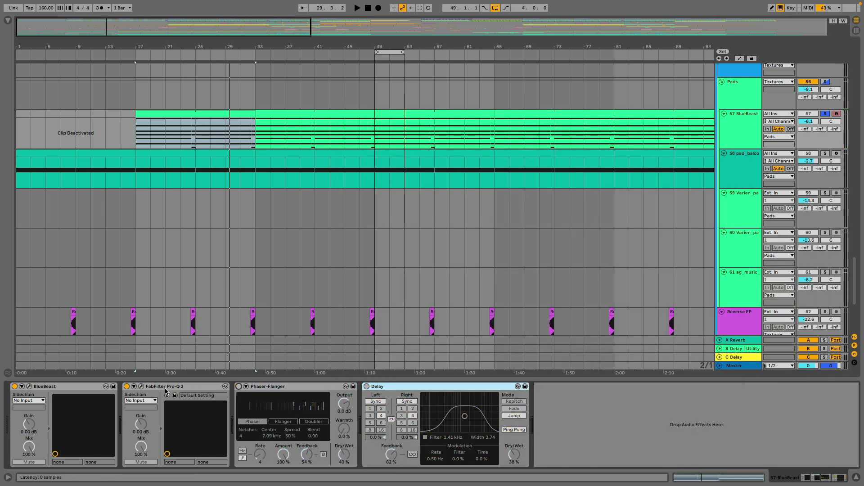
pyautogui.click(141, 387)
pyautogui.click(126, 387)
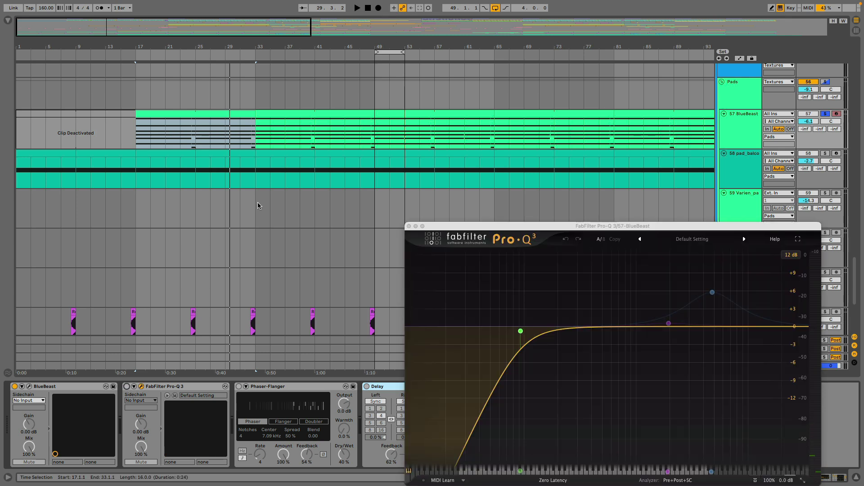
# Play the BlueBeast clip from bar 17 and reactivate Pro-Q 3, Phaser-Flanger and Delay one after the other, moving the Pro-Q 3 window aside
pyautogui.click(253, 135)
pyautogui.press('space')
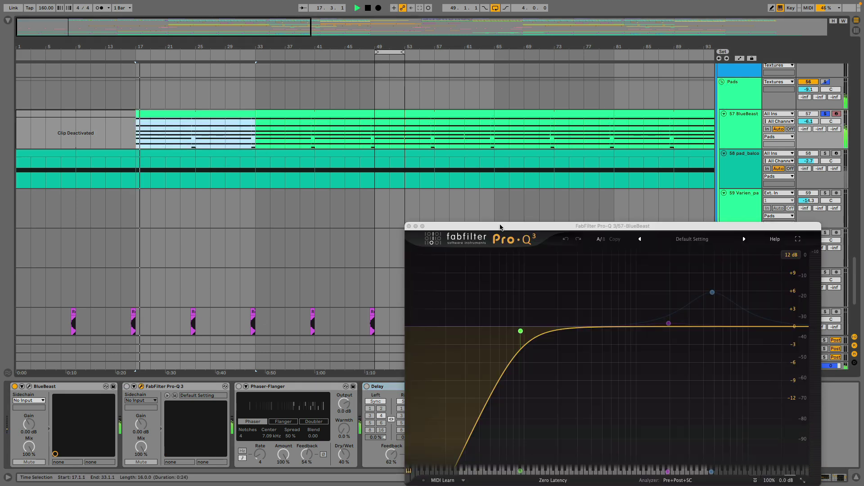
pyautogui.click(127, 387)
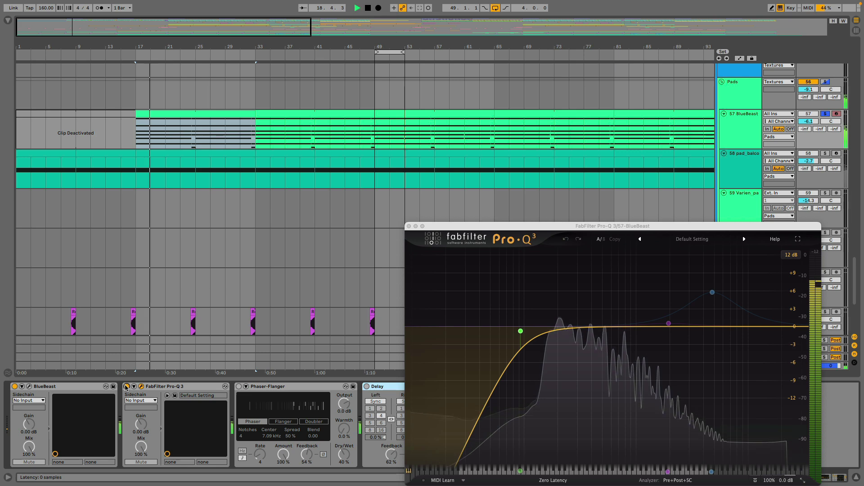
pyautogui.click(239, 386)
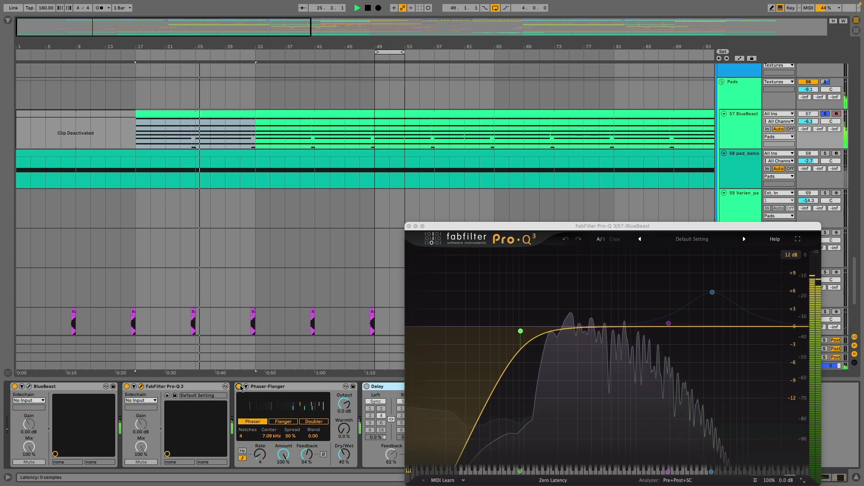
pyautogui.moveTo(448, 226); pyautogui.dragTo(678, 366)
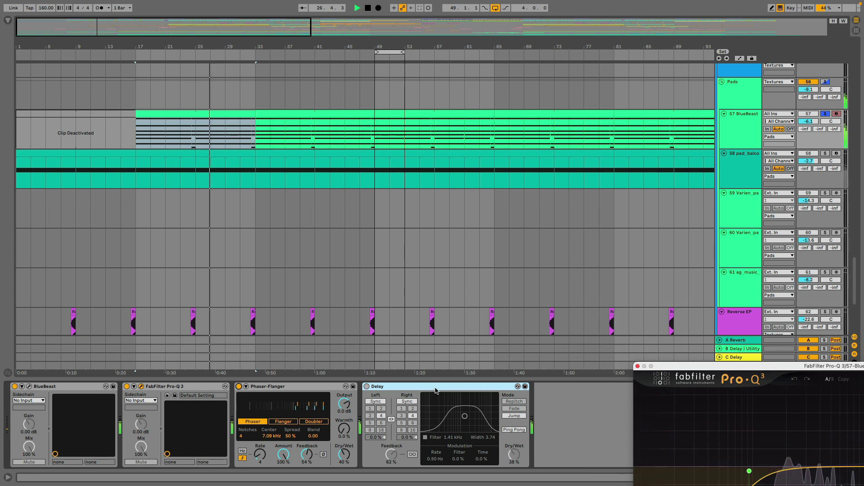
pyautogui.click(367, 387)
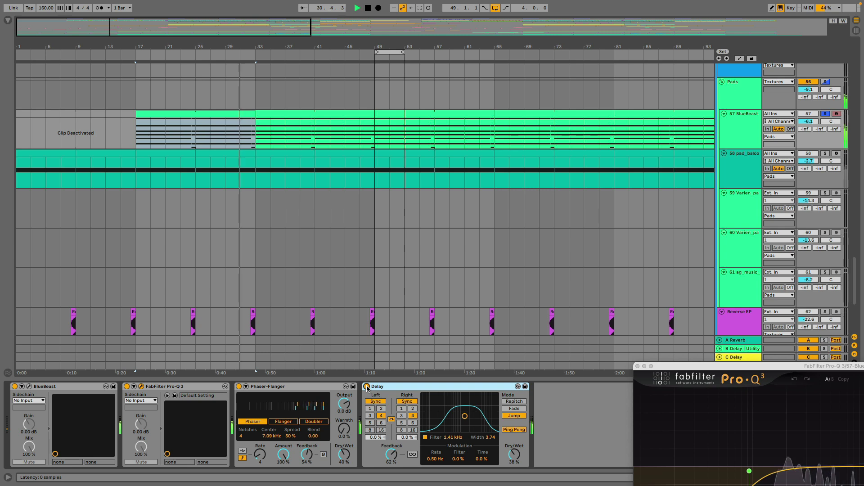
# Solo track 58 (pad_balco) together with BlueBeast to hear both pads, and stop playback
pyautogui.click(825, 153)
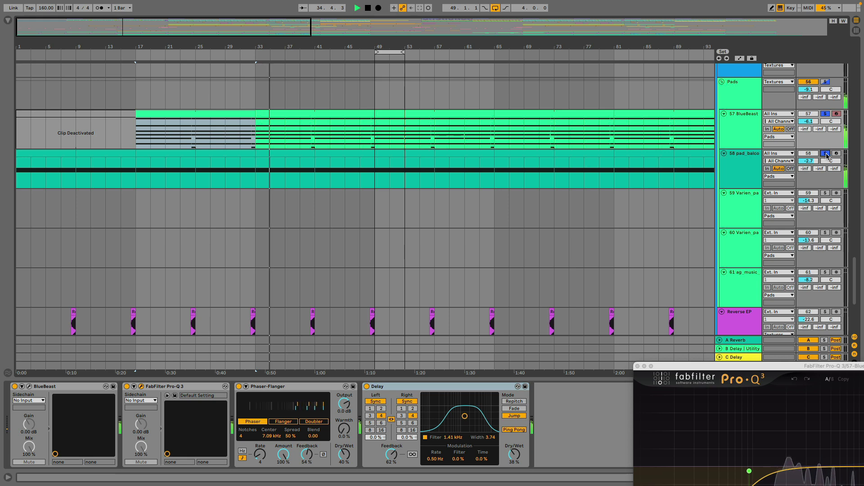
pyautogui.scroll(-5, 510, 176)
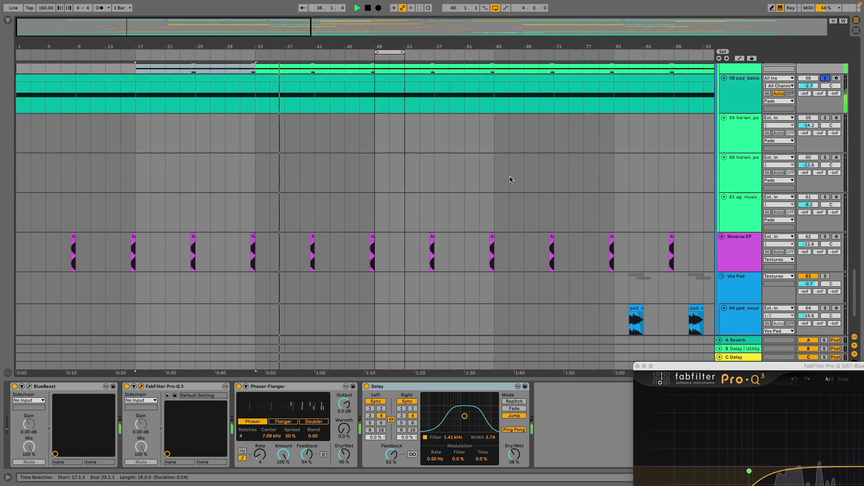
pyautogui.press('space')
# Solo only the Reverse EP track, enlarge the arrangement around bars 32 to 49 and show the track's devices
pyautogui.scroll(2, 488, 174)
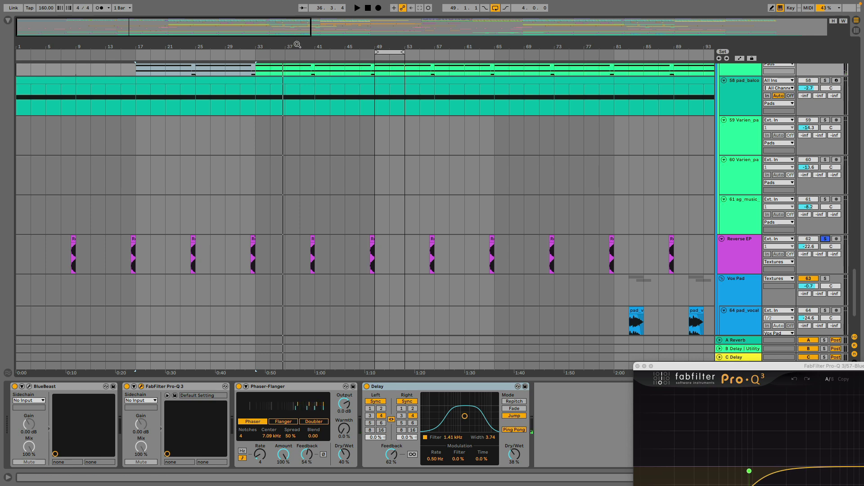
pyautogui.moveTo(298, 45); pyautogui.dragTo(412, 219)
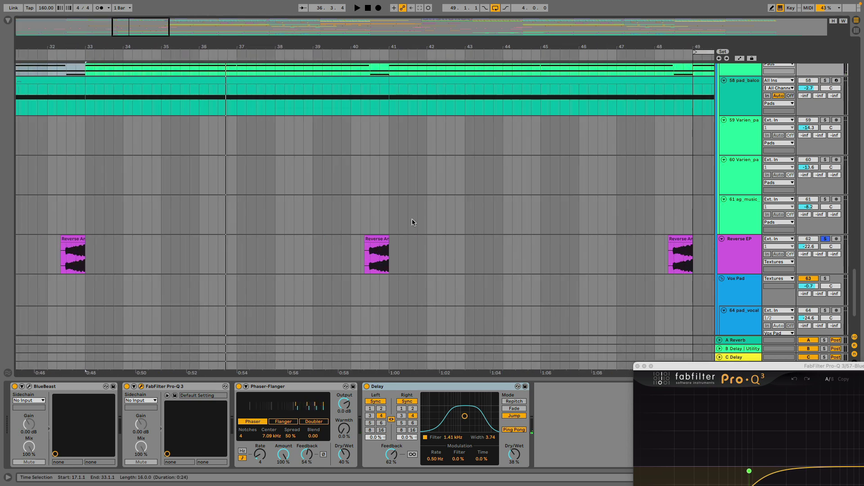
pyautogui.click(732, 250)
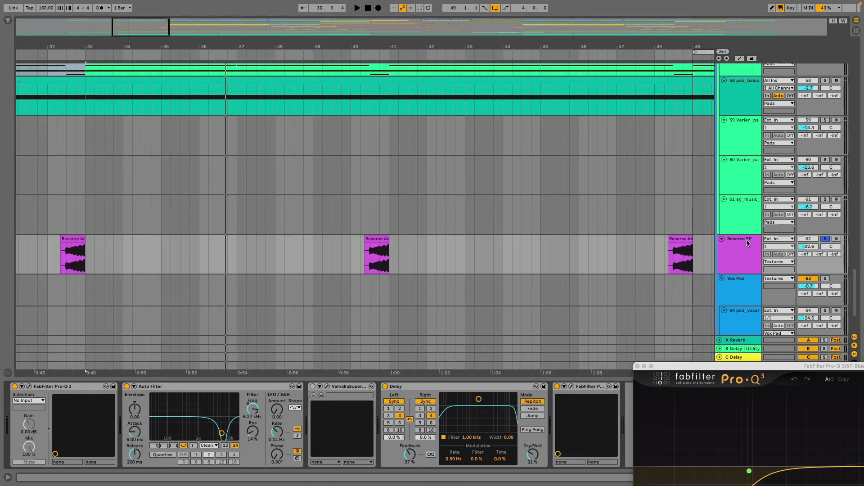
# Delete the Valhalla device from the Reverse EP track and deactivate its Auto Filter, Delay and last Pro-Q 3
pyautogui.click(608, 389)
pyautogui.click(348, 387)
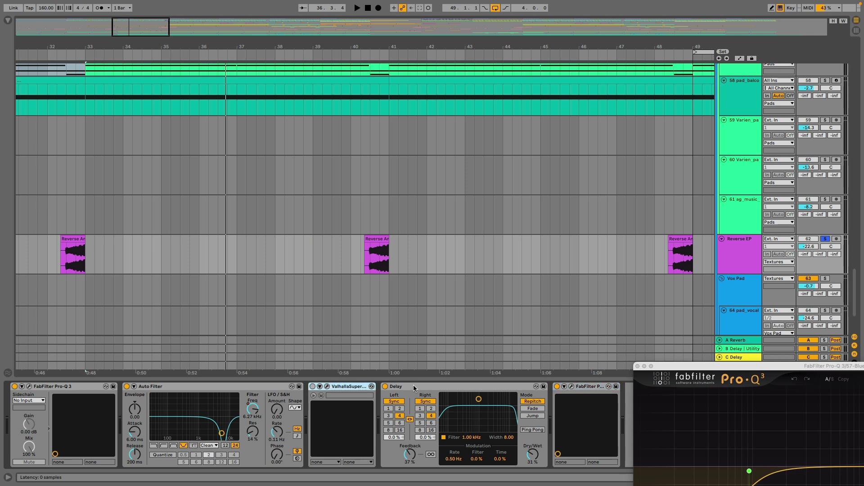
pyautogui.press('Delete')
pyautogui.click(208, 389)
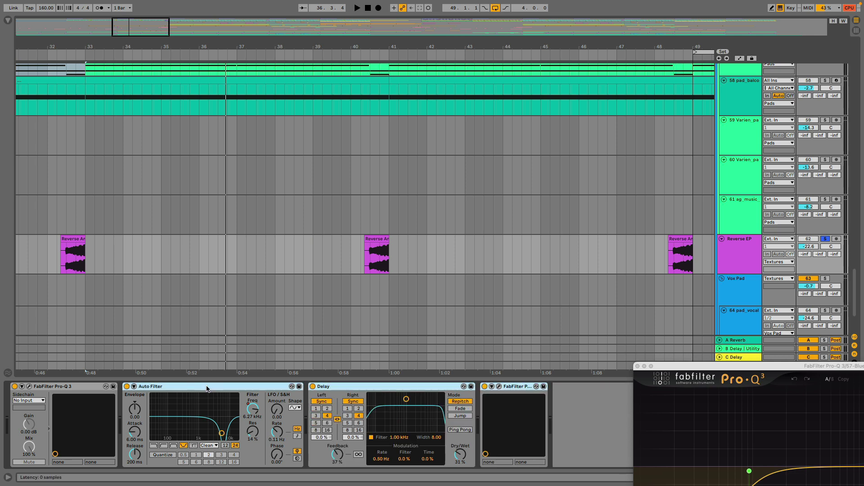
pyautogui.press('0')
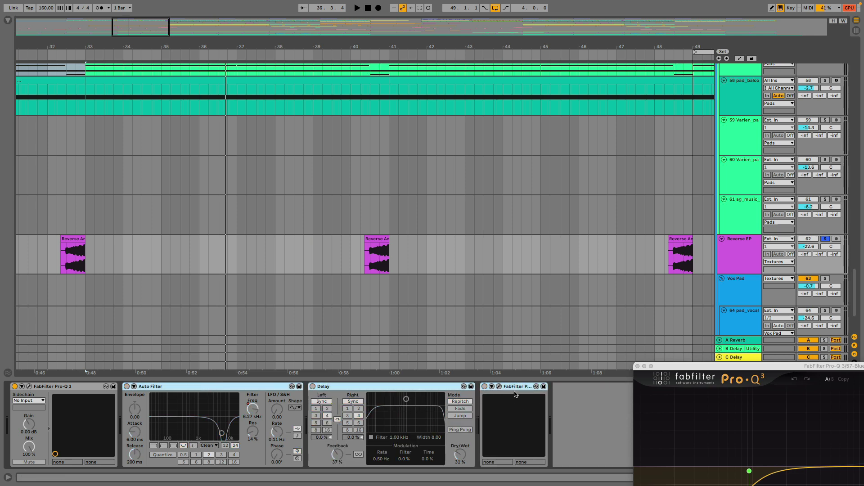
pyautogui.click(517, 394)
pyautogui.click(220, 386)
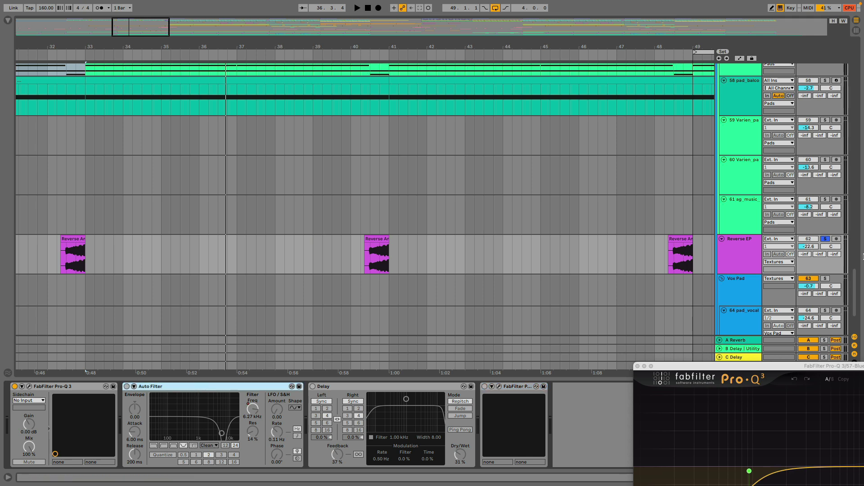
# Play the reversed clip before bar 41 repeatedly from 40.2.1, stop, and display the arrangement past bar 145
pyautogui.click(367, 252)
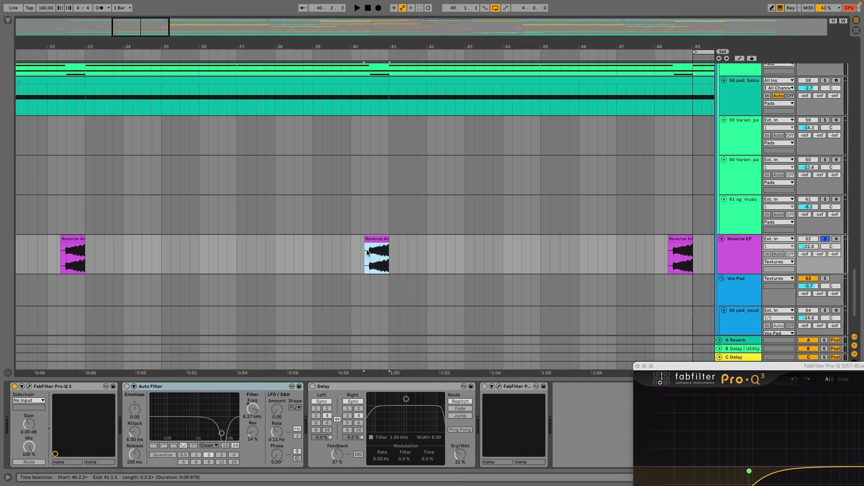
pyautogui.click(361, 254)
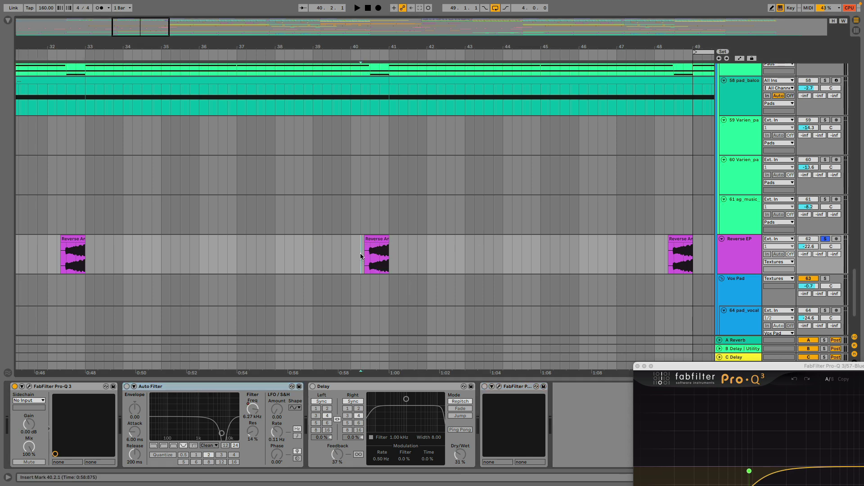
pyautogui.press('space')
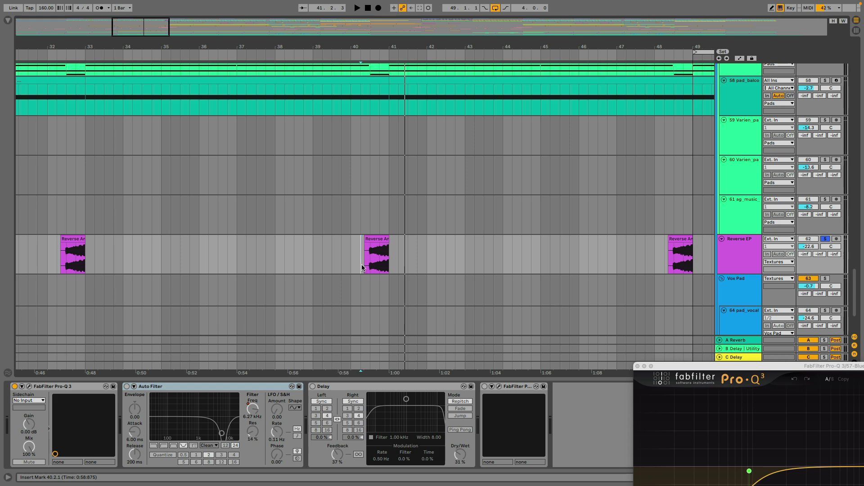
pyautogui.press('space')
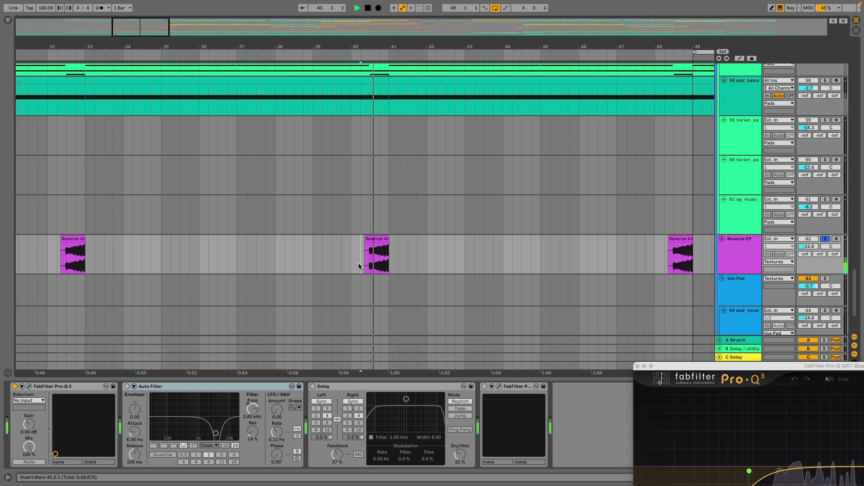
pyautogui.press('space')
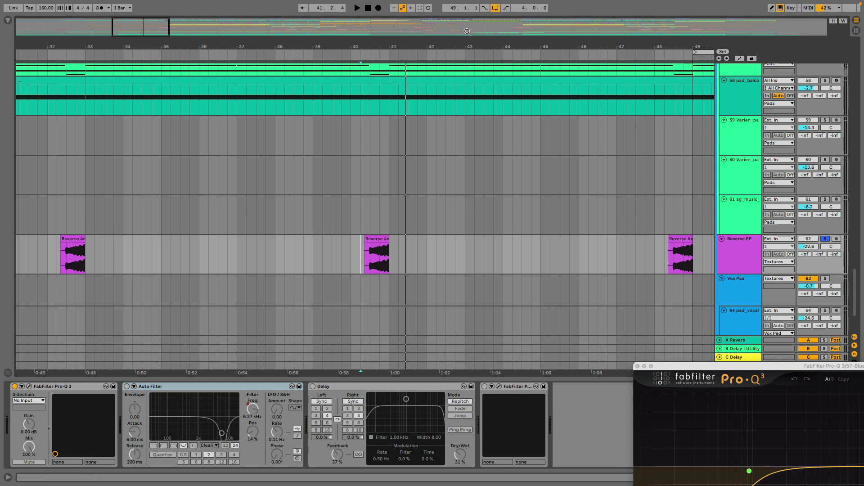
pyautogui.press('-')
pyautogui.scroll(-1, 428, 176)
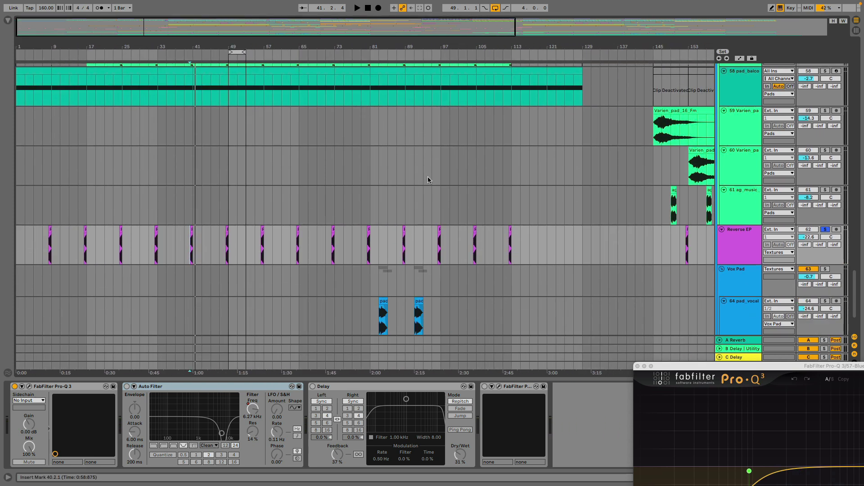
# Show the Reverse EP track's Pro-Q 3 curve and play the reversed clip before bar 41, stopping playback after it
pyautogui.moveTo(373, 53)
pyautogui.mouseDown()
pyautogui.moveTo(374, 90)
pyautogui.moveTo(374, 63)
pyautogui.mouseUp()
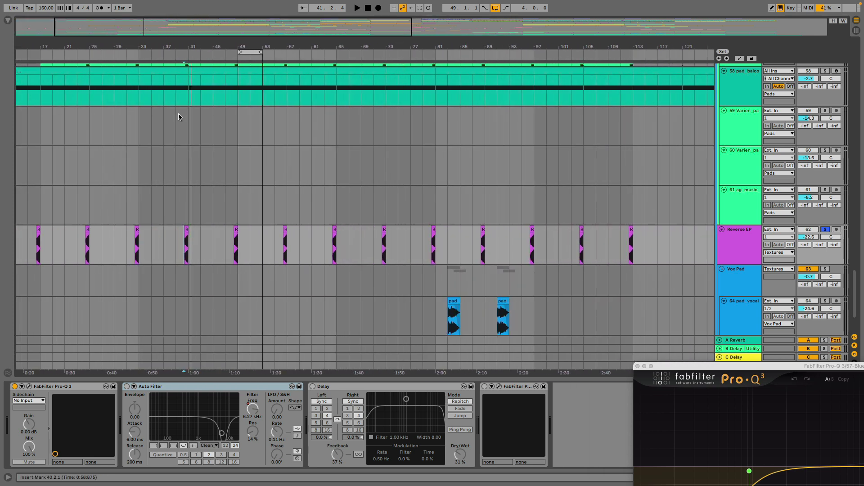
pyautogui.moveTo(198, 44); pyautogui.dragTo(260, 45)
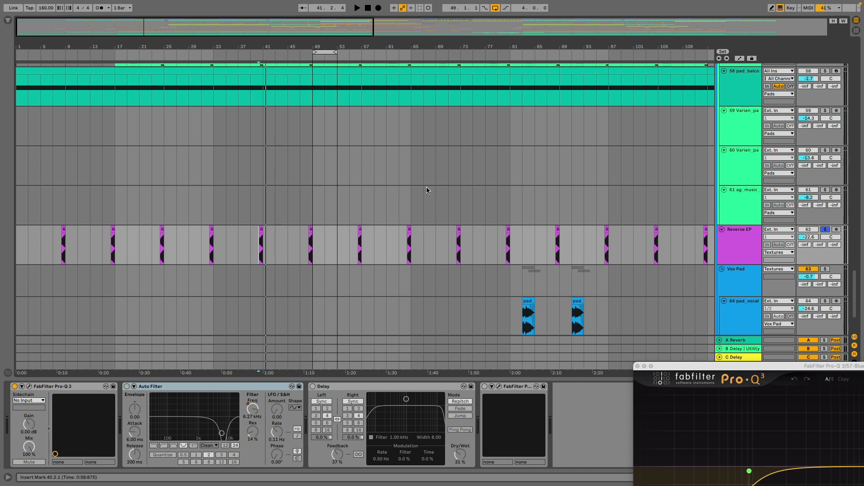
pyautogui.scroll(-1, 468, 193)
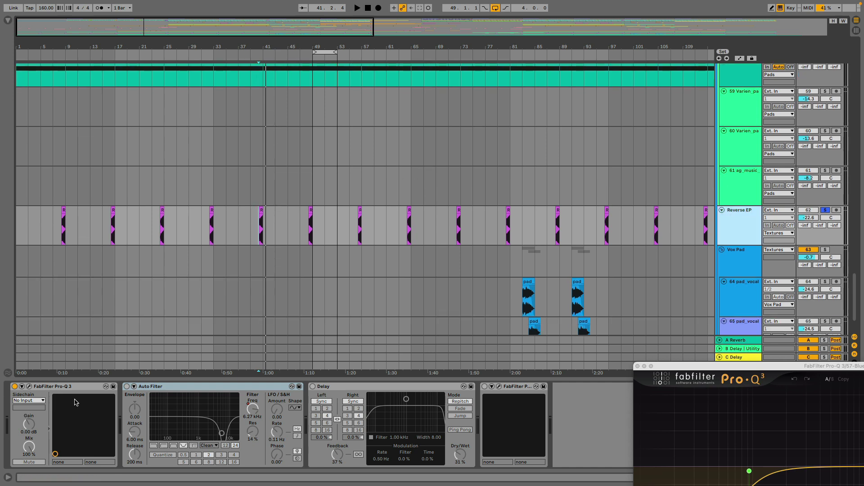
pyautogui.click(29, 388)
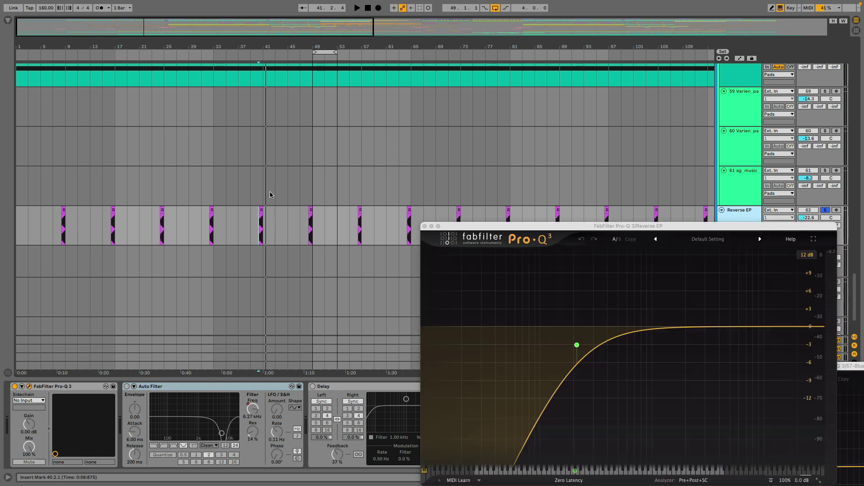
pyautogui.click(262, 212)
pyautogui.press('space')
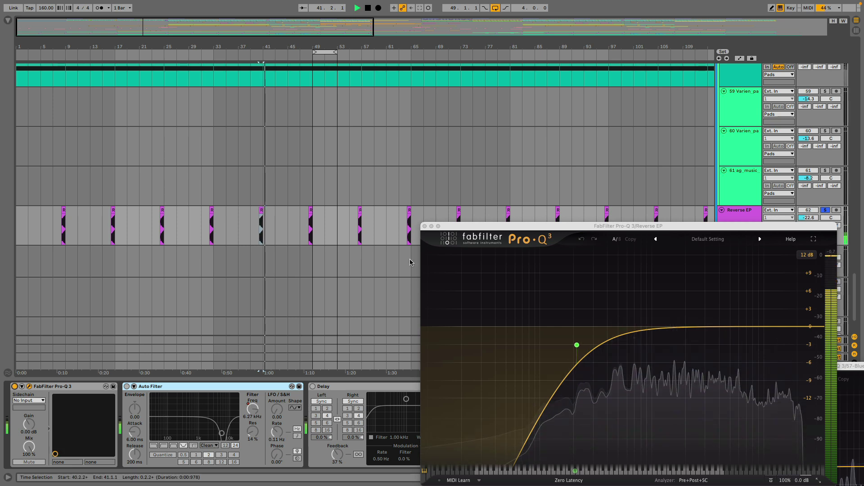
pyautogui.press('space')
# Reactivate Reverse EP's Auto Filter, show its frequency automation on the clip before bar 41, and play it from 40.2.3
pyautogui.click(127, 387)
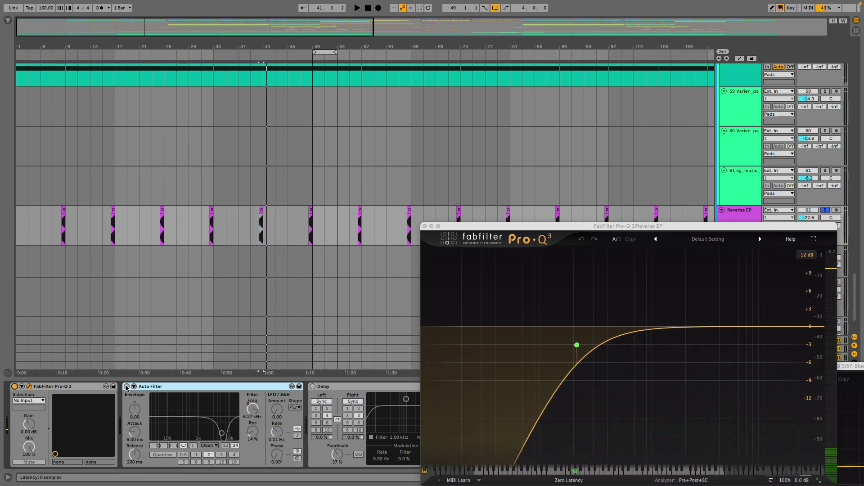
pyautogui.click(250, 417)
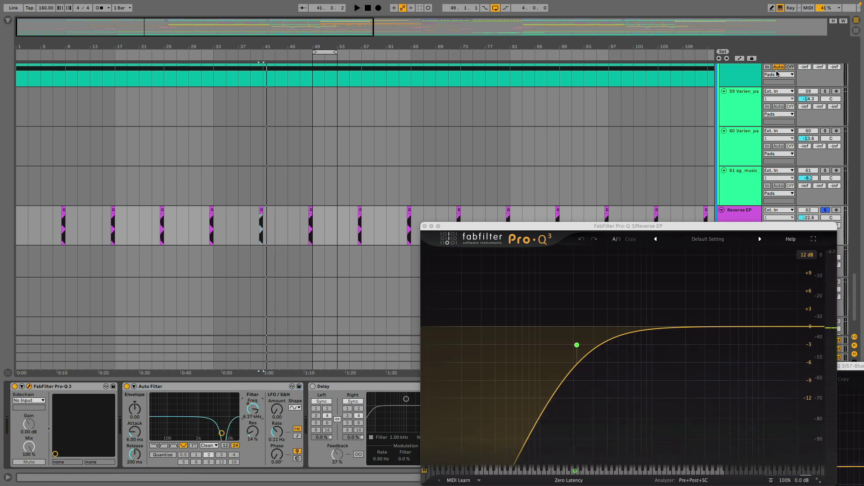
pyautogui.click(740, 59)
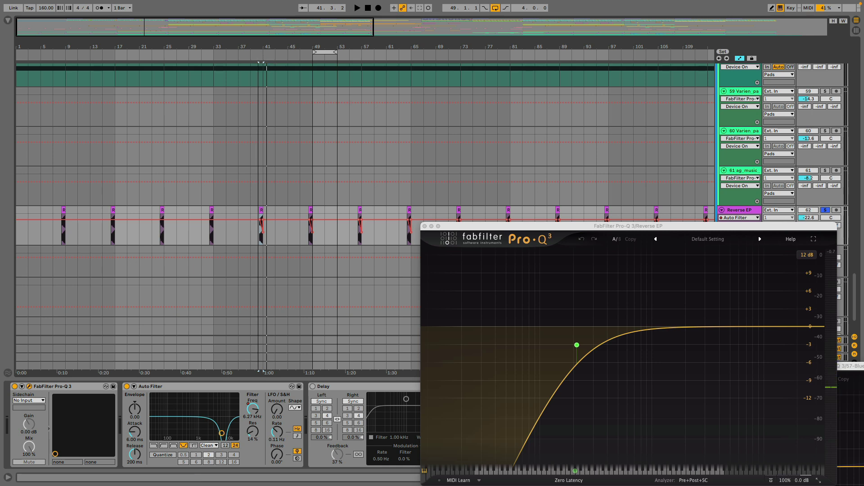
pyautogui.scroll(10, 263, 66)
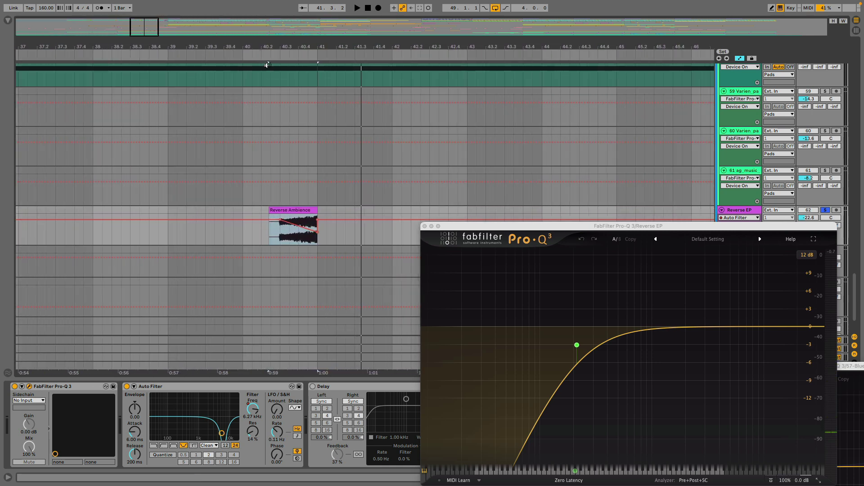
pyautogui.click(269, 239)
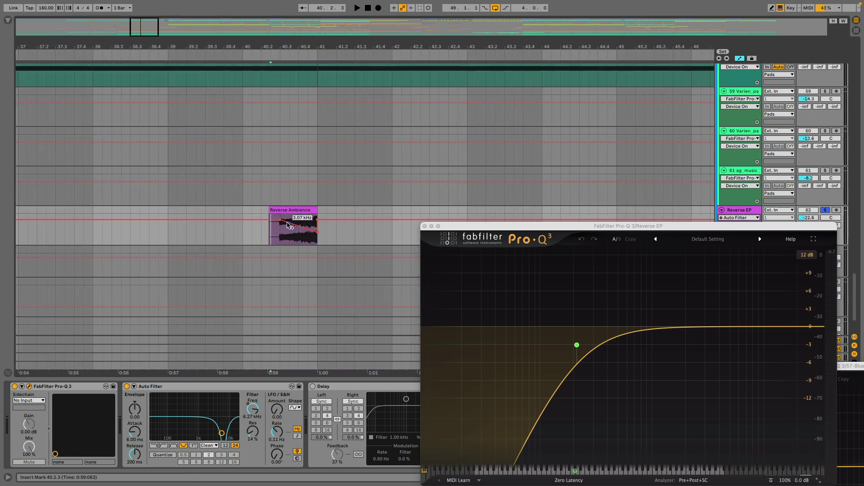
pyautogui.press('space')
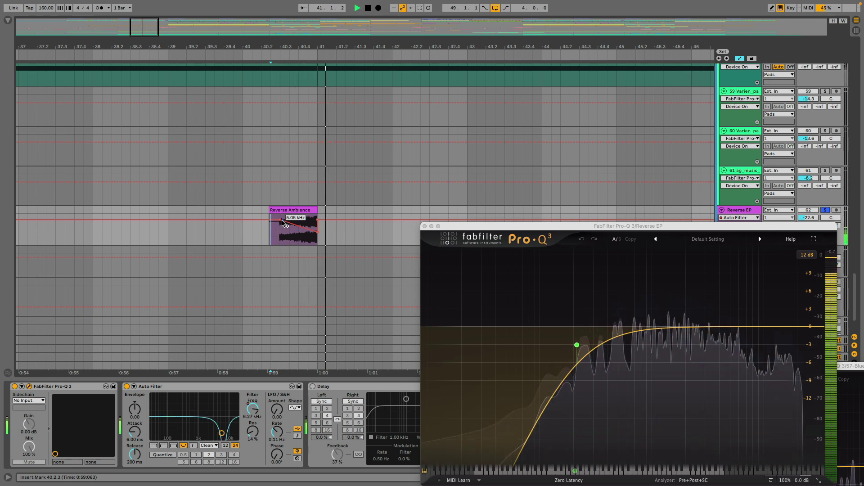
pyautogui.press('space')
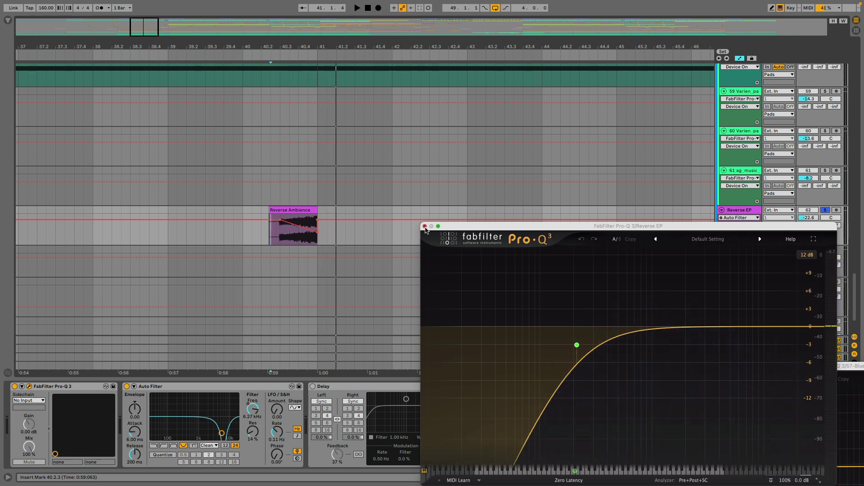
# Close the Pro-Q 3 window, reactivate the Delay on Reverse EP, and play the reversed clip from 40.2.1
pyautogui.moveTo(456, 229); pyautogui.dragTo(430, 229)
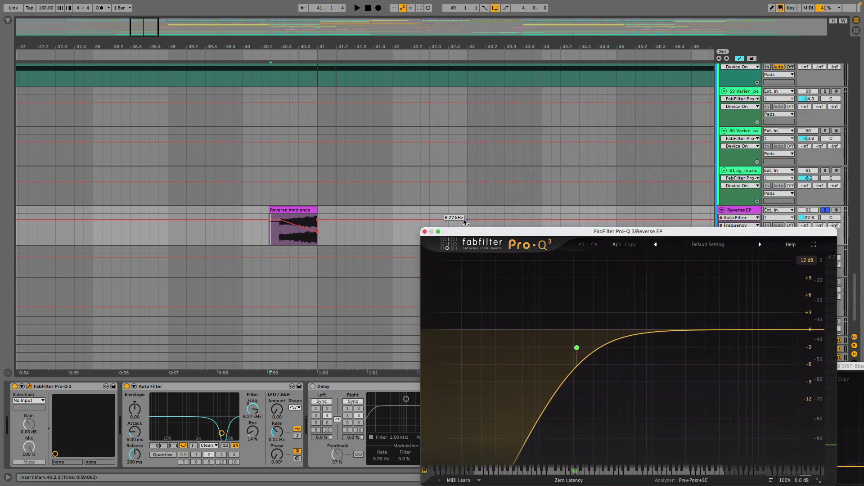
pyautogui.click(425, 231)
pyautogui.click(337, 388)
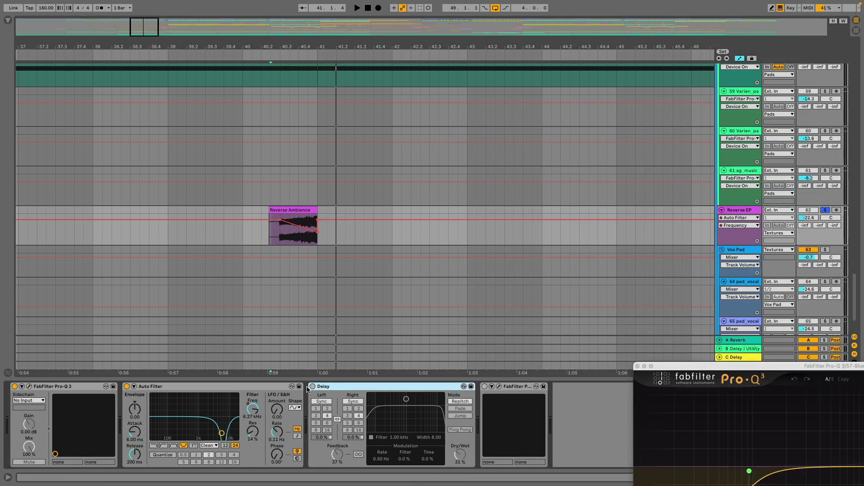
pyautogui.click(258, 236)
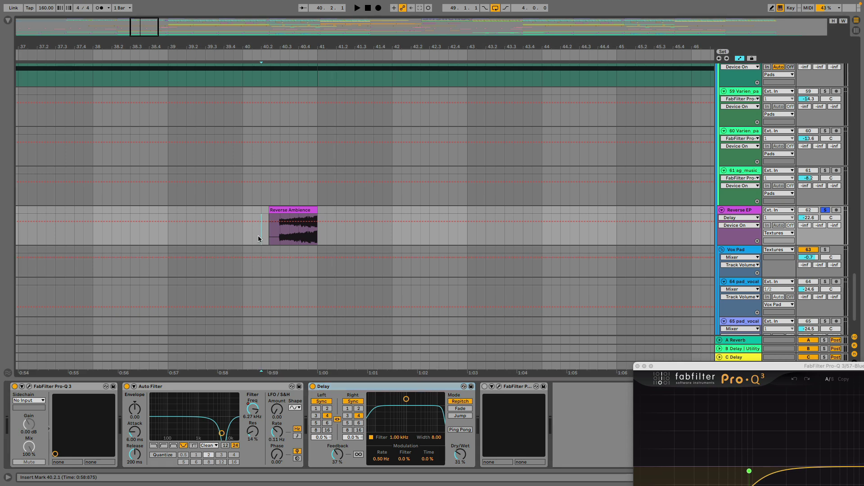
pyautogui.press('space')
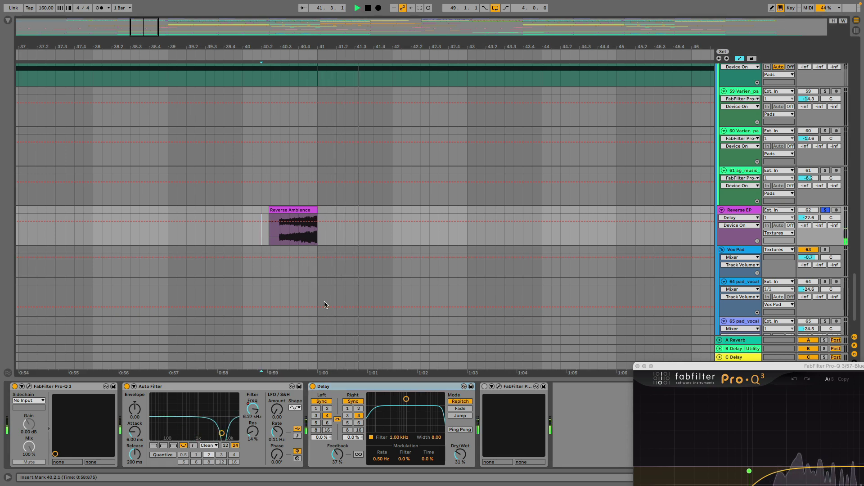
# Reactivate the Pro-R reverb on Reverse EP, show its settings, and play the reversed clip from 40.2.3
pyautogui.click(495, 388)
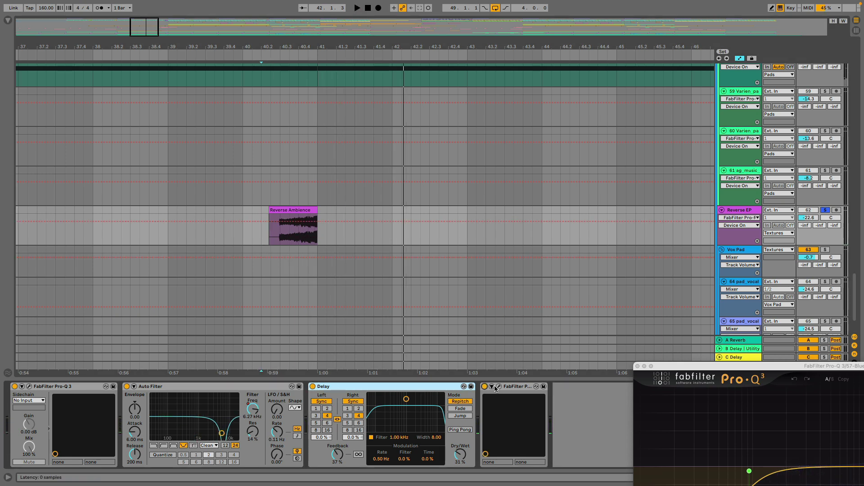
pyautogui.click(499, 387)
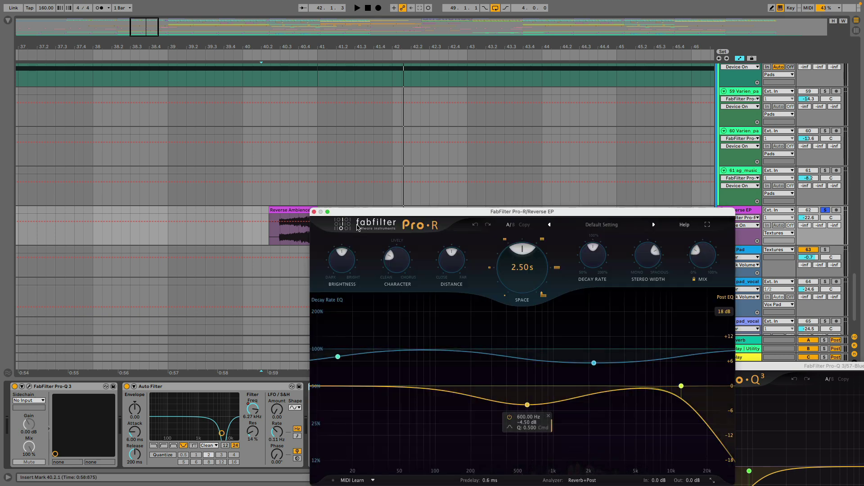
pyautogui.moveTo(355, 213); pyautogui.dragTo(386, 278)
pyautogui.click(268, 236)
pyautogui.press('space')
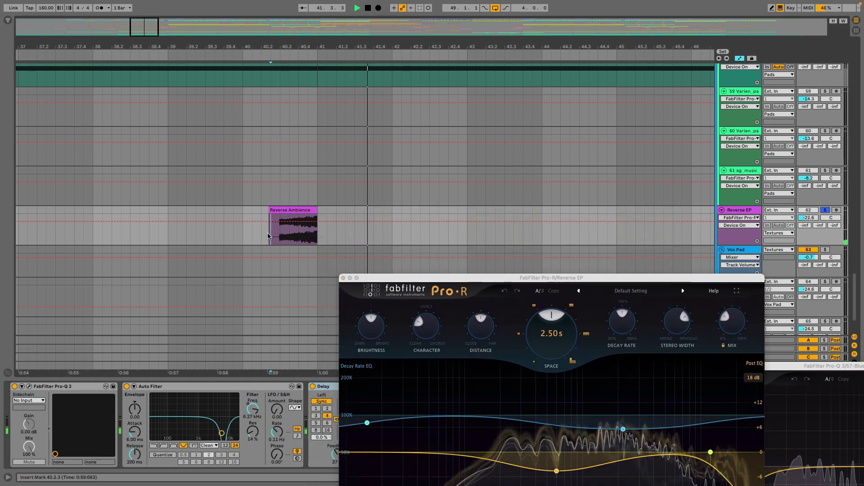
pyautogui.press('space')
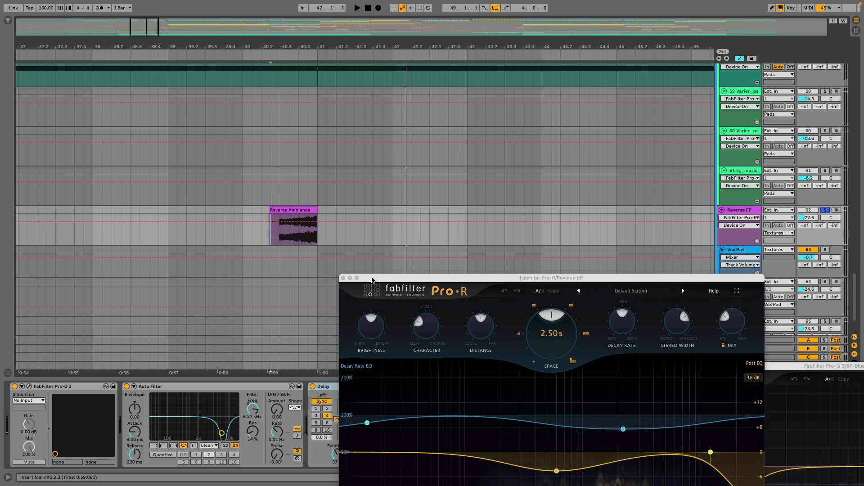
# Unsolo Reverse EP, close the Pro-R window, and show the arrangement from bar 1 past bar 193 with automation hidden
pyautogui.click(826, 210)
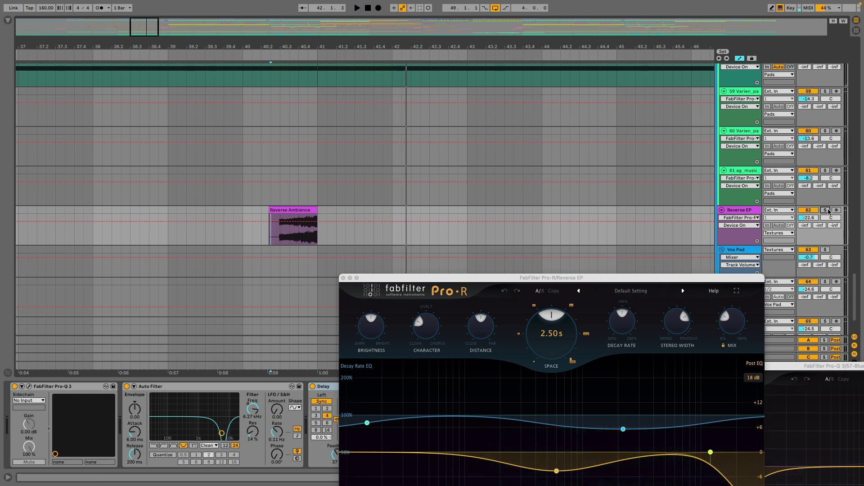
pyautogui.click(345, 279)
pyautogui.press('-')
pyautogui.press('-')
pyautogui.press('-')
pyautogui.press('-')
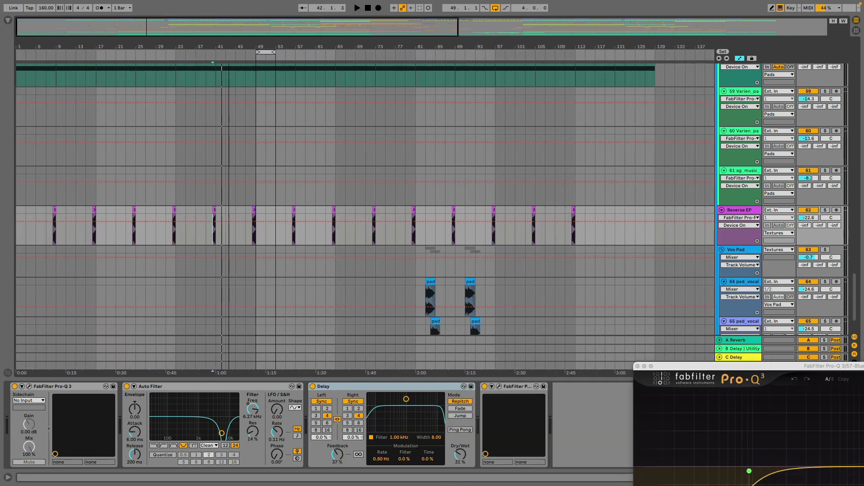
pyautogui.press('-')
pyautogui.scroll(5, 502, 150)
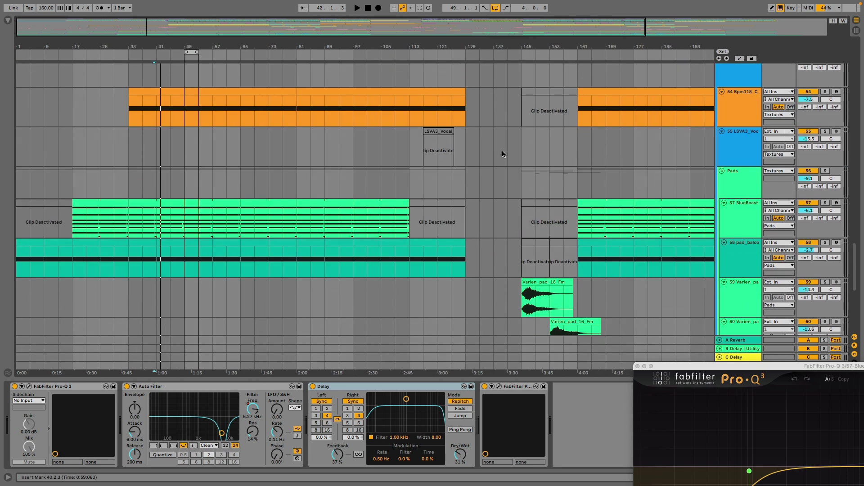
# Solo track 54 (Bpm118_C) and play it from its first clip at bar 33
pyautogui.scroll(3, 503, 153)
pyautogui.scroll(-4, 515, 211)
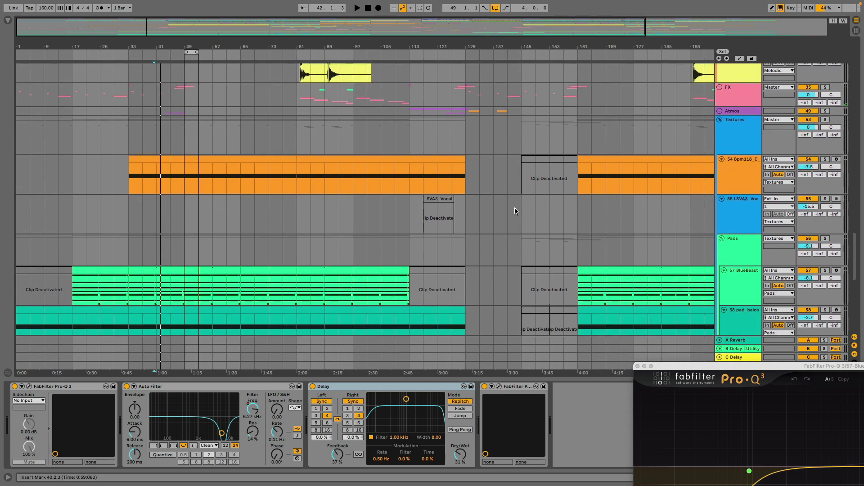
pyautogui.click(128, 139)
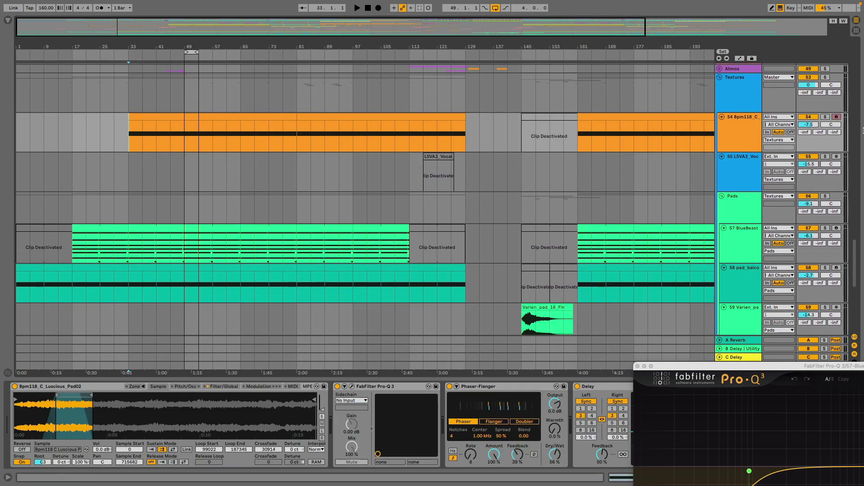
pyautogui.click(825, 117)
pyautogui.press('space')
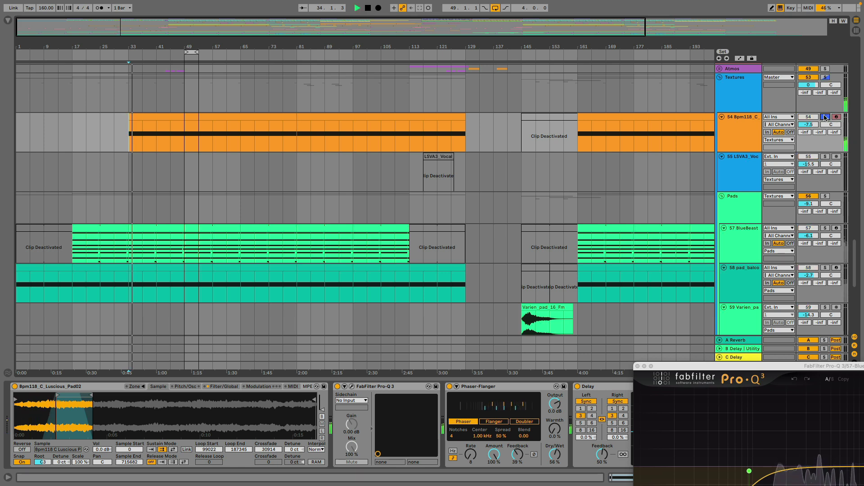
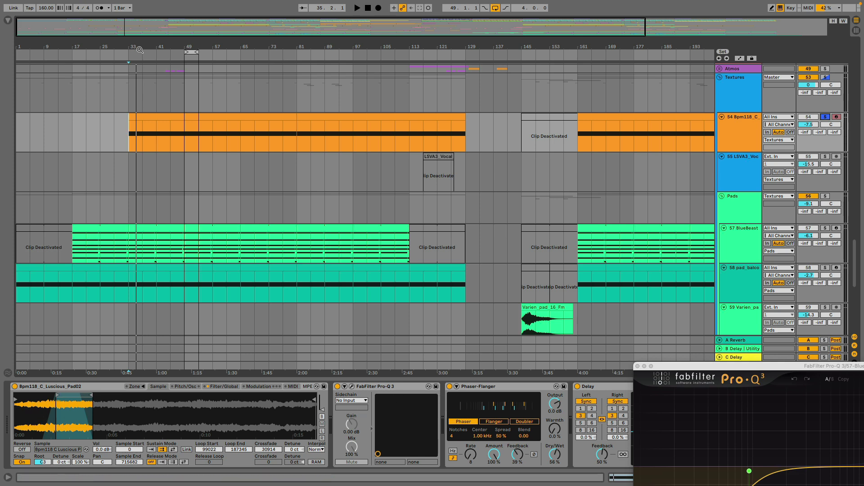
# Close the leftover Pro-Q 3 window and play track 54 soloed together with BlueBeast and pad_balco from bar 33
pyautogui.moveTo(138, 50); pyautogui.dragTo(135, 59)
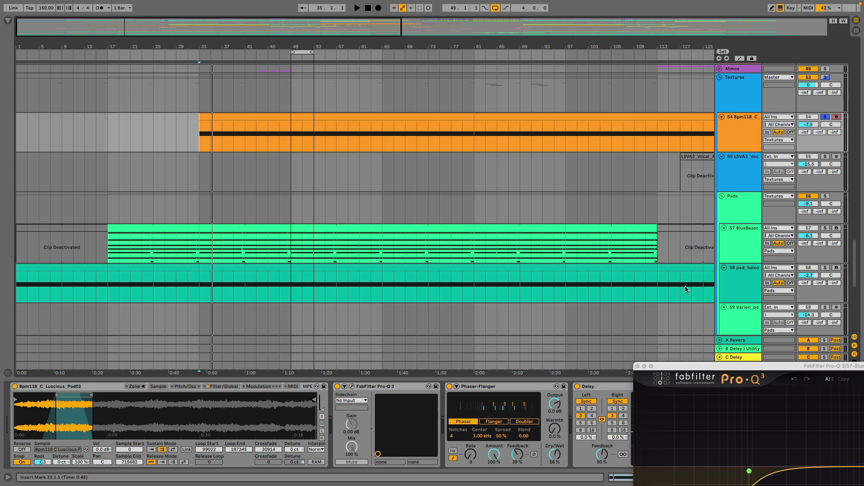
pyautogui.click(637, 366)
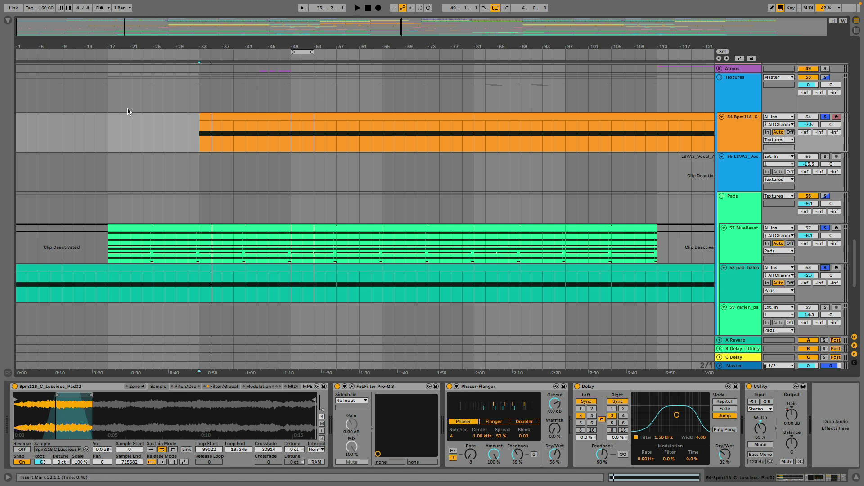
pyautogui.press('space')
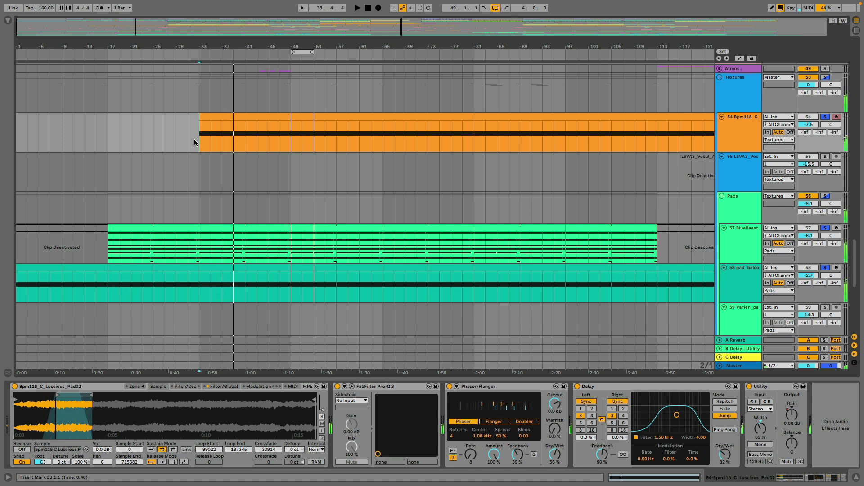
# Solo only track 58 (pad_balco), play bars 1 to 3 of its clip, stop, and unsolo it
pyautogui.scroll(-2, 464, 137)
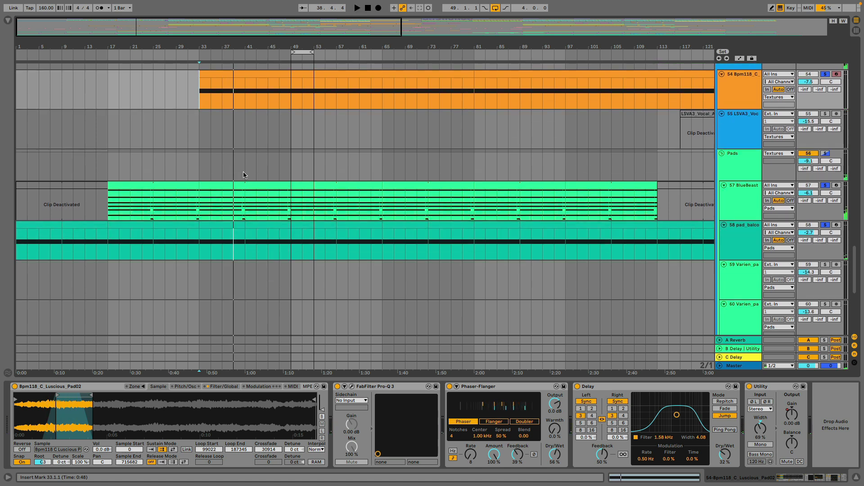
pyautogui.moveTo(43, 234); pyautogui.dragTo(17, 237)
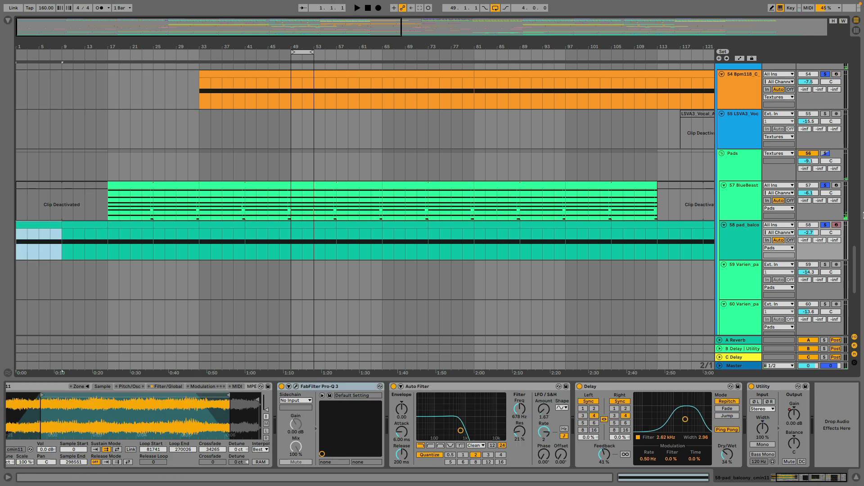
pyautogui.click(825, 225)
pyautogui.press('space')
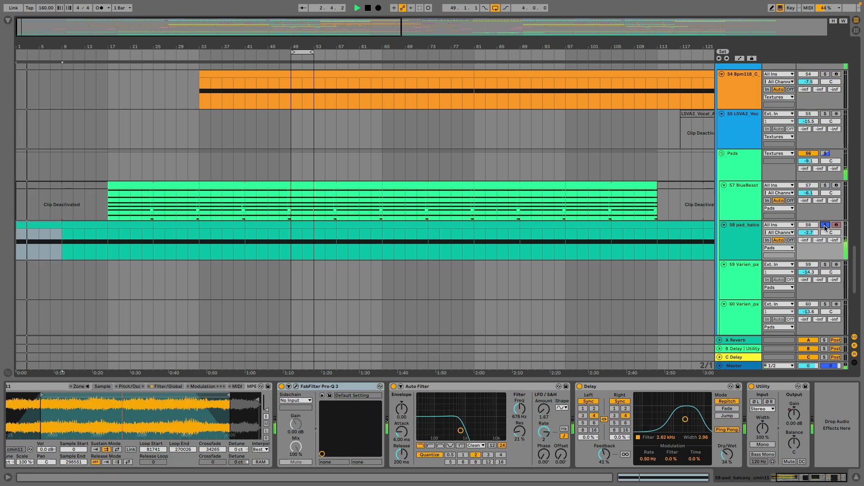
pyautogui.click(825, 225)
# Show the Vox Pad group's device and enlarge the arrangement around its vocal pad clips between bars 81 and 93
pyautogui.scroll(-8, 528, 103)
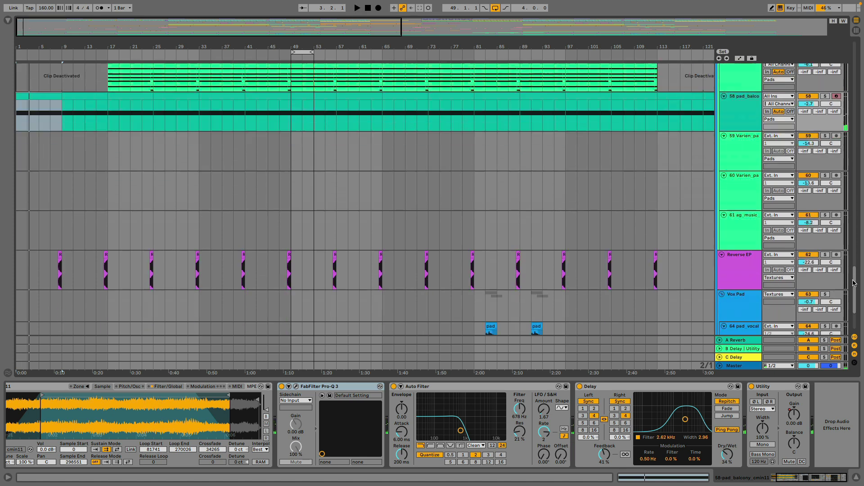
pyautogui.moveTo(531, 46); pyautogui.dragTo(750, 214)
pyautogui.click(750, 214)
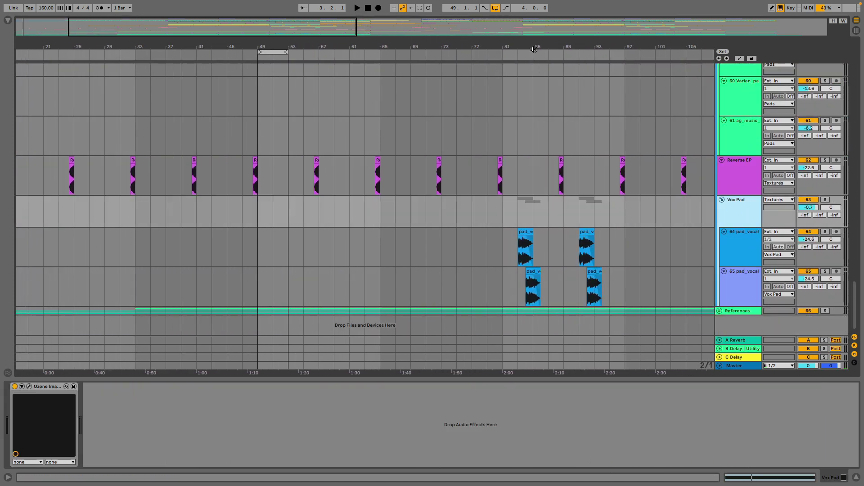
# Compare the clip settings of the overlapping pad_vocalsweeper clips at bars 83 and 84 on tracks 64 and 65
pyautogui.scroll(5, 489, 209)
pyautogui.click(500, 232)
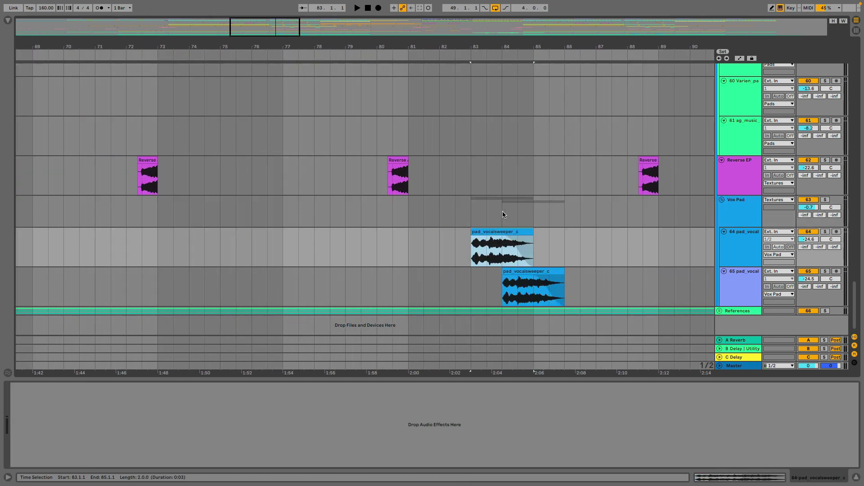
pyautogui.doubleClick(485, 230)
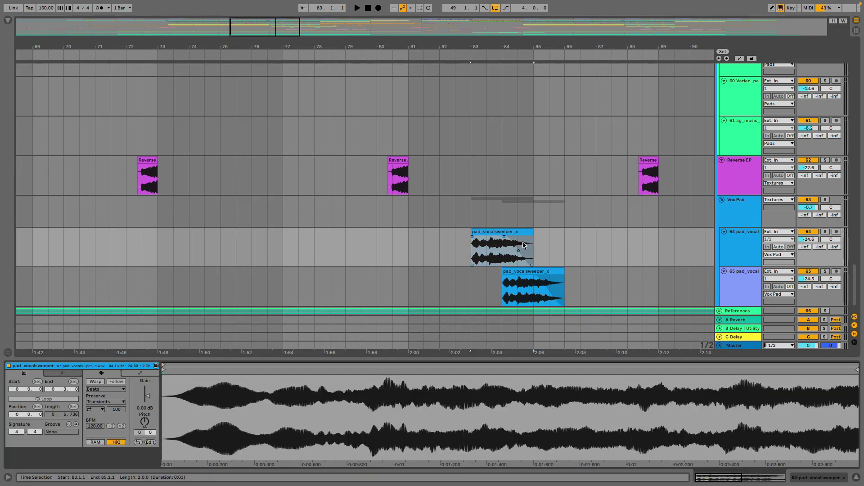
pyautogui.click(527, 270)
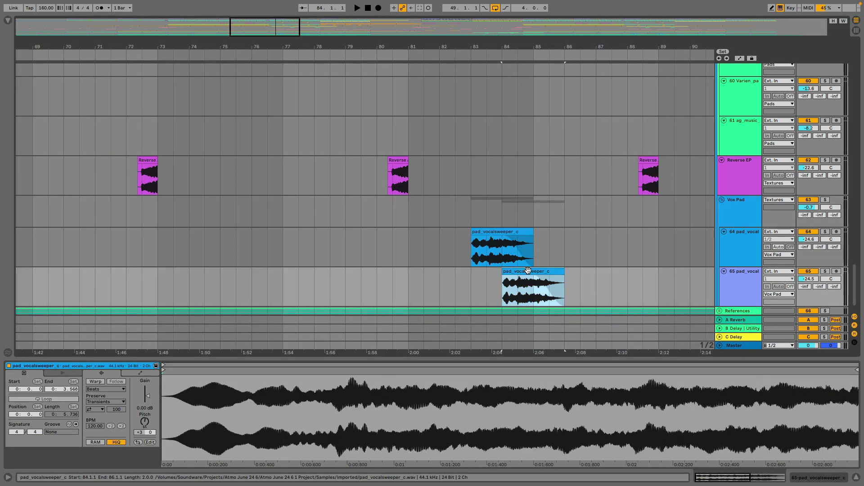
pyautogui.click(485, 232)
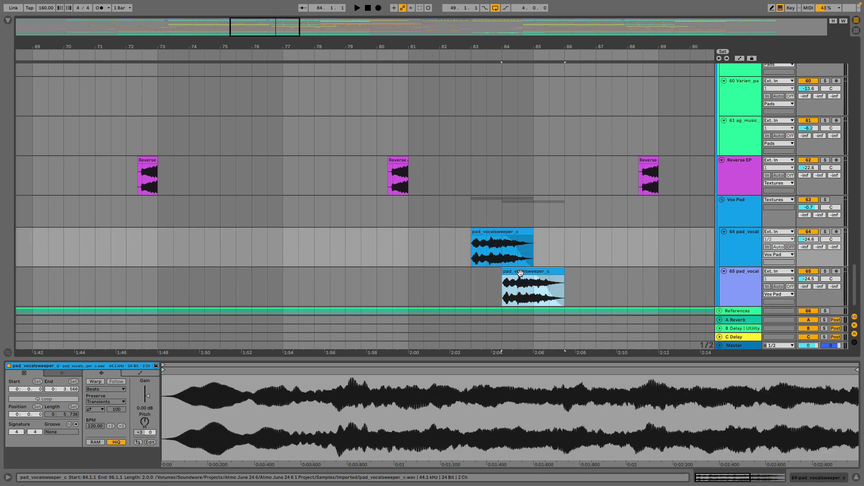
pyautogui.click(520, 273)
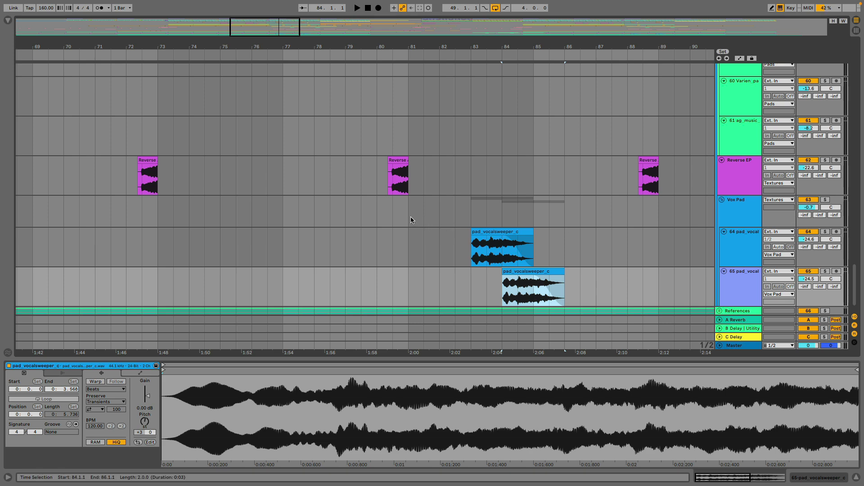
# Solo the Vox Pad group, play its vocal pad clips from bar 83, and unsolo the group
pyautogui.click(824, 200)
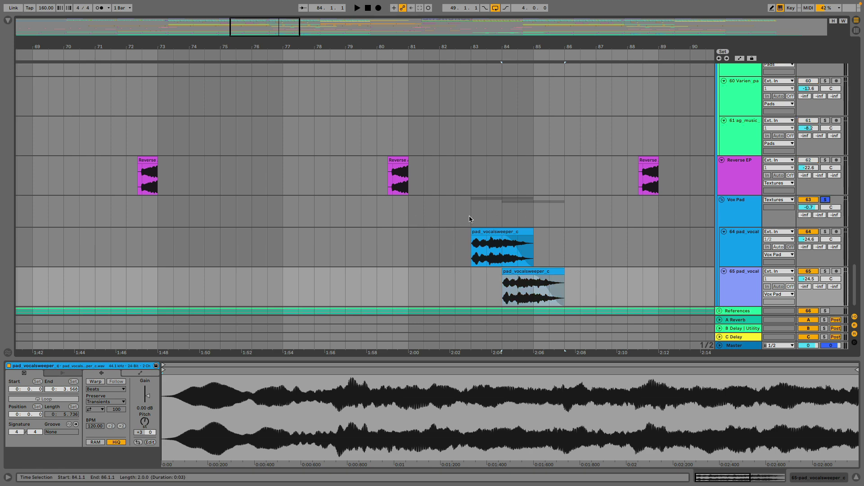
pyautogui.click(469, 219)
pyautogui.press('space')
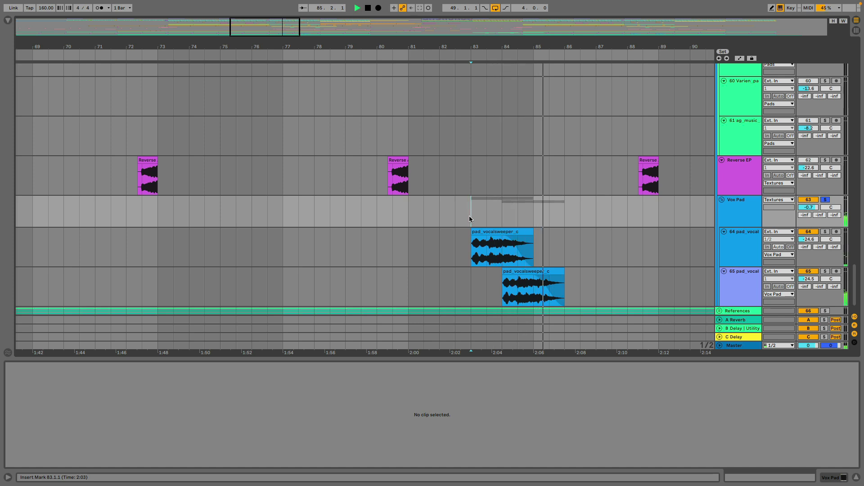
pyautogui.click(825, 201)
# Play the full mix from bar 81 through the first vocal pads and stop shortly after bar 85
pyautogui.click(409, 215)
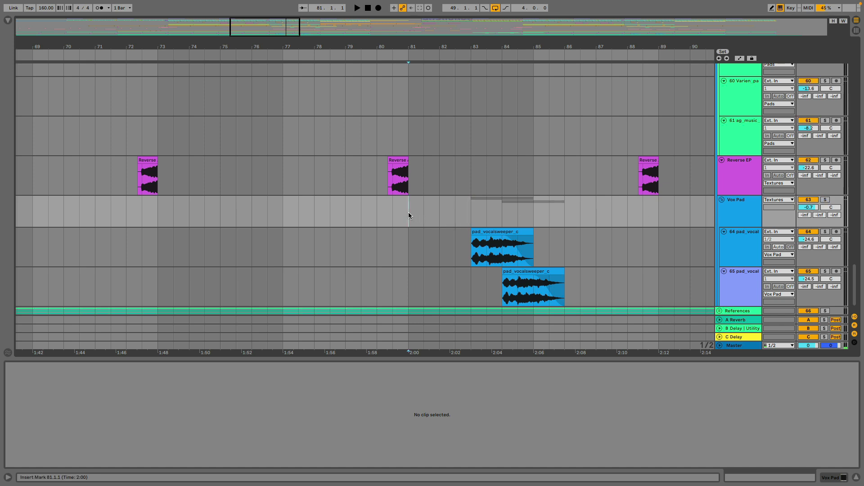
pyautogui.press('space')
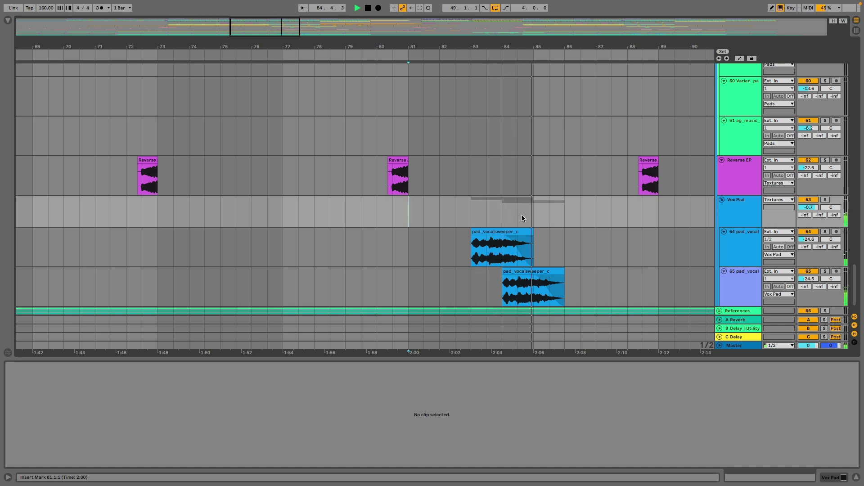
pyautogui.press('space')
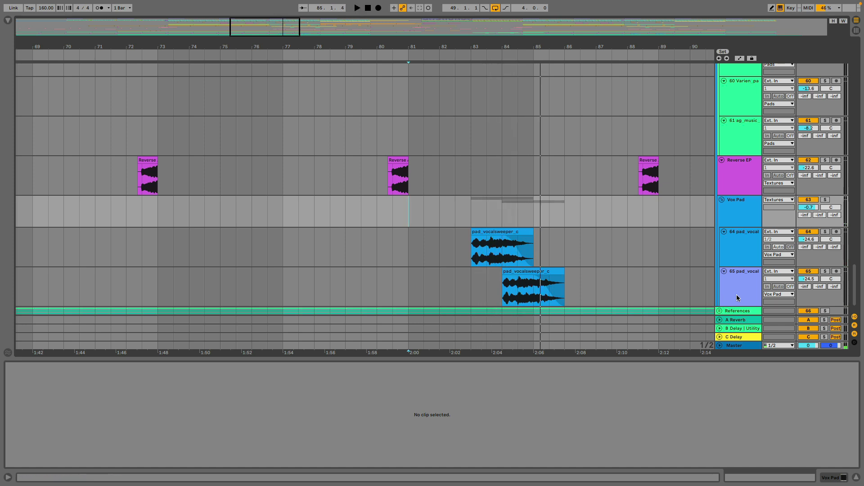
# Show the Vox Pad group's device chain, open its Ozone Imager 2 to view the stereo settings, and close it
pyautogui.doubleClick(737, 296)
pyautogui.click(733, 258)
pyautogui.click(740, 210)
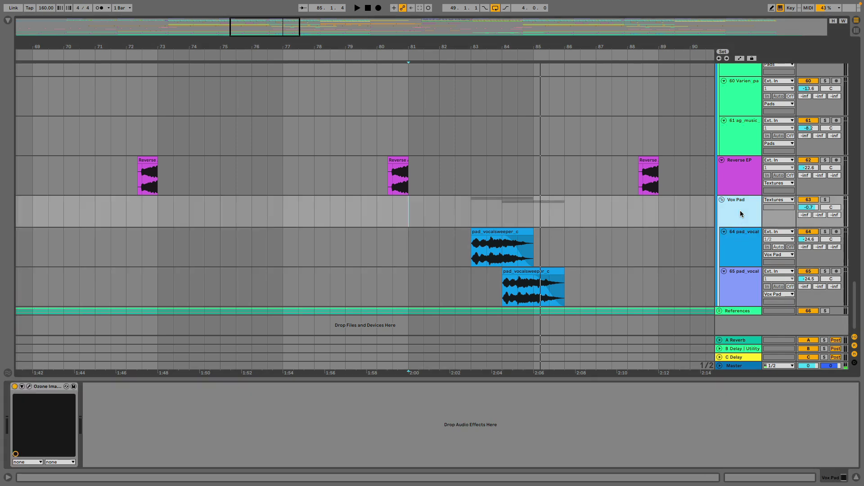
pyautogui.click(29, 386)
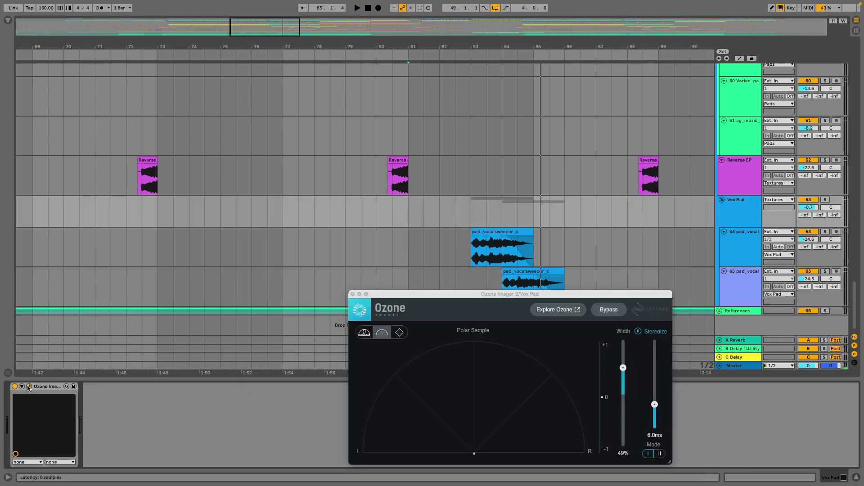
pyautogui.click(353, 295)
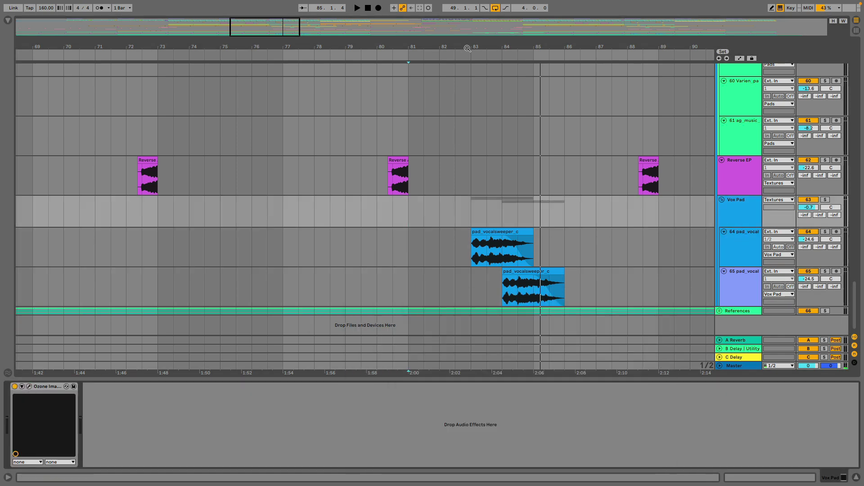
# Set the loop range over the green Lead clips from bar 49 to bar 81
pyautogui.press('w')
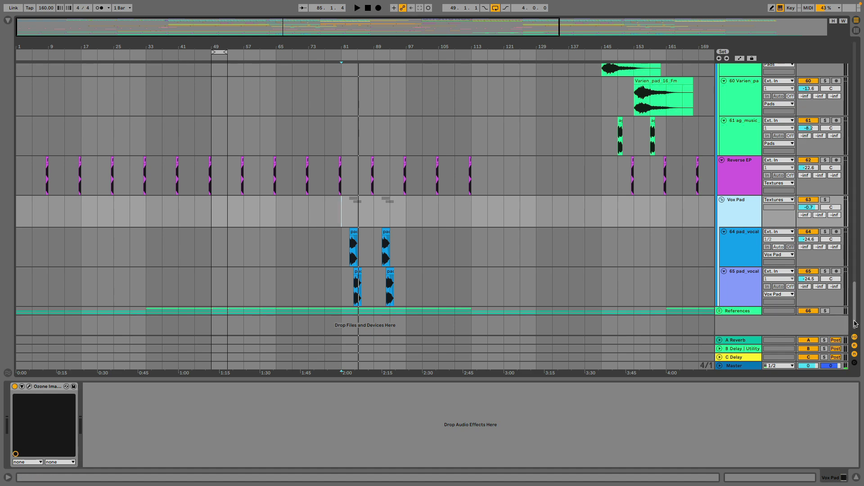
pyautogui.moveTo(859, 318); pyautogui.dragTo(856, 233)
pyautogui.moveTo(856, 153); pyautogui.dragTo(851, 174)
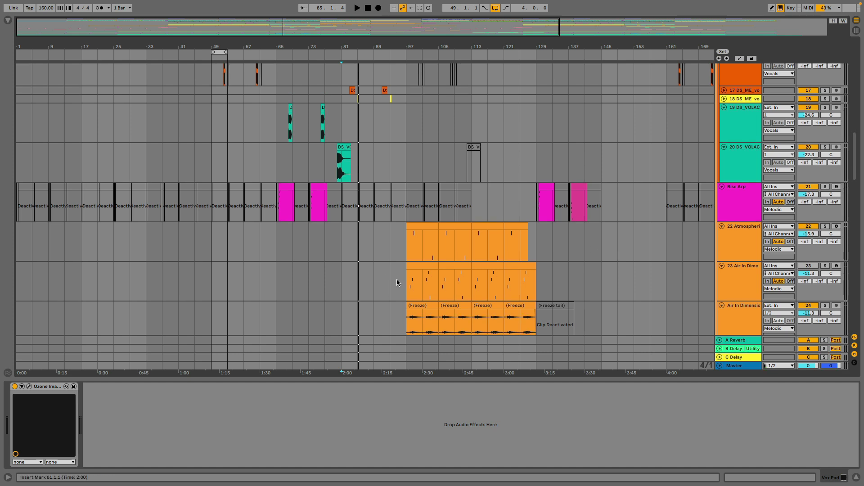
pyautogui.scroll(-2, 396, 282)
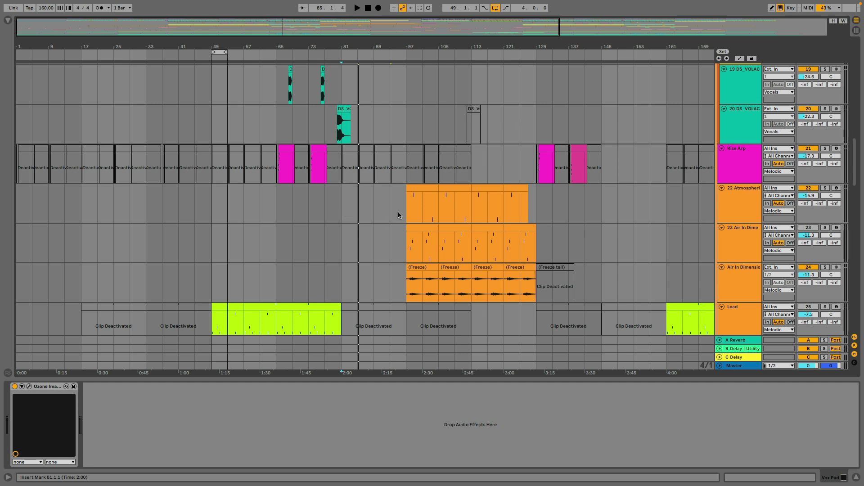
pyautogui.scroll(-2, 400, 214)
pyautogui.scroll(3, 468, 108)
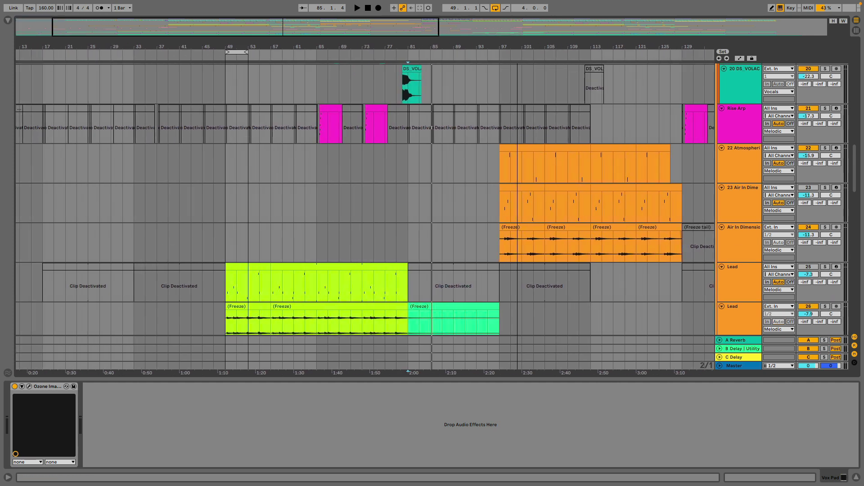
pyautogui.scroll(-2, 496, 221)
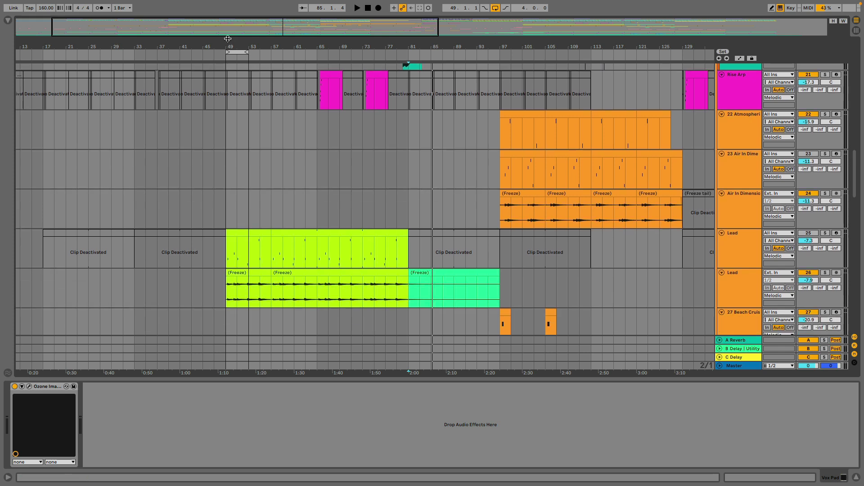
pyautogui.moveTo(229, 46); pyautogui.dragTo(446, 52)
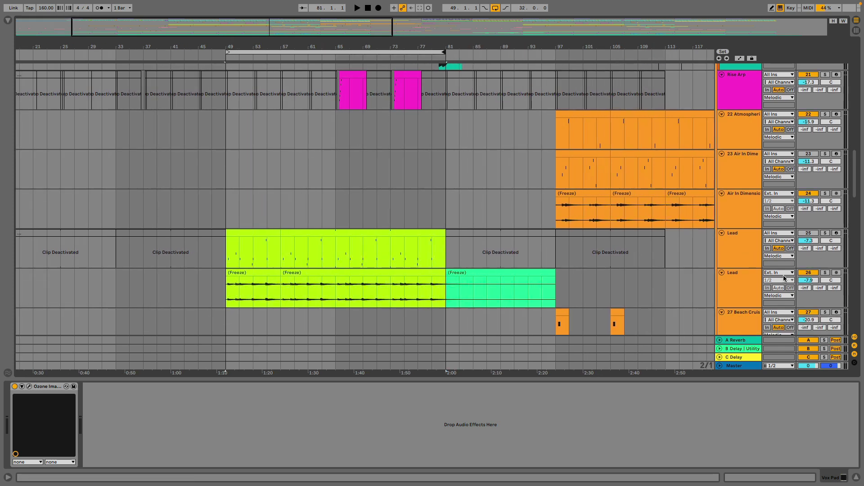
# Solo the frozen Lead track (26) and enlarge the arrangement around its clips starting at bar 49
pyautogui.click(825, 273)
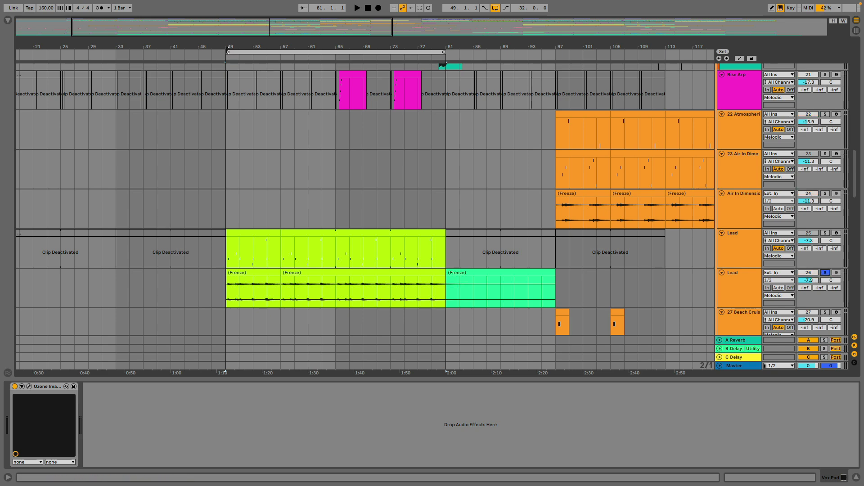
pyautogui.scroll(-5, 228, 50)
pyautogui.scroll(10, 228, 101)
pyautogui.scroll(-3, 224, 112)
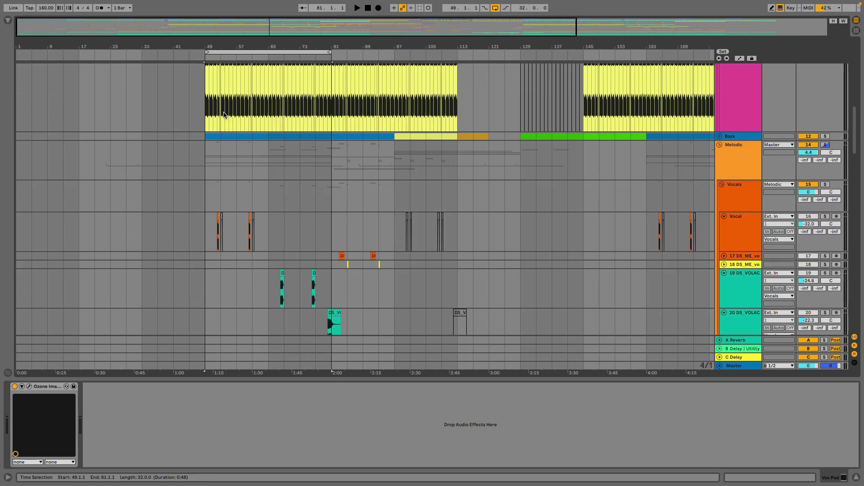
pyautogui.scroll(5, 223, 113)
pyautogui.scroll(-10, 223, 113)
pyautogui.scroll(-5, 222, 120)
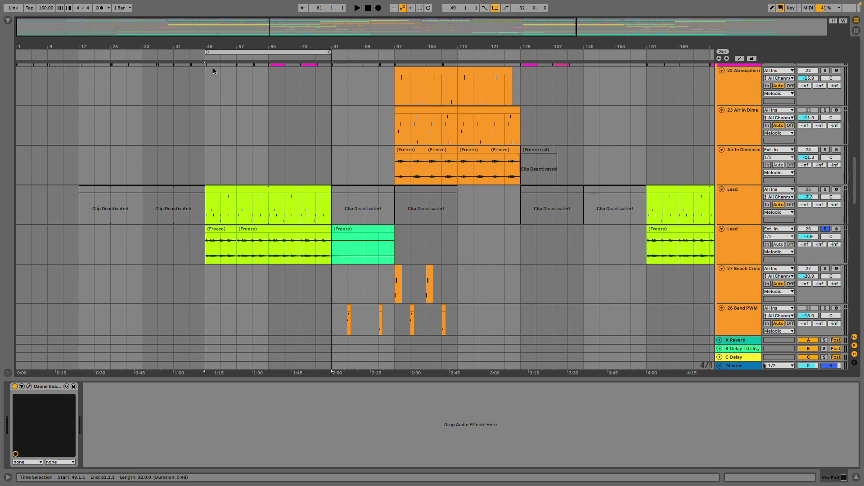
pyautogui.scroll(5, 179, 135)
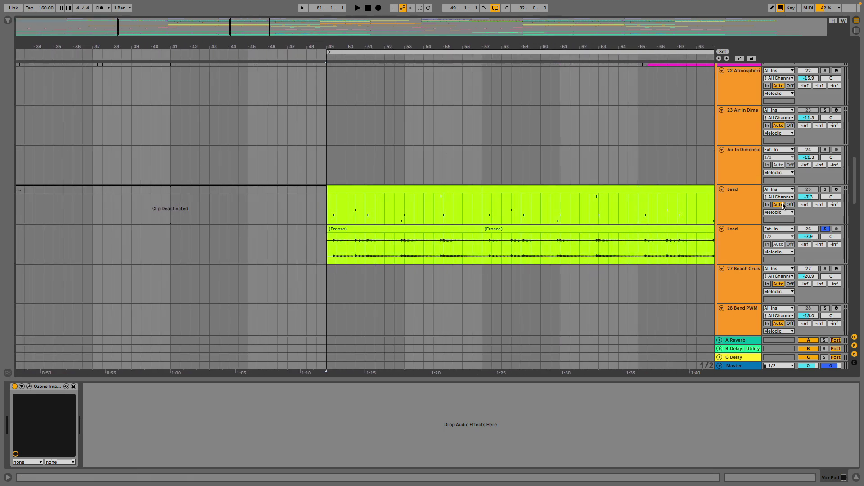
# Solo the Lead MIDI track (25) instead of the frozen one and show its device chain
pyautogui.click(824, 189)
pyautogui.click(743, 201)
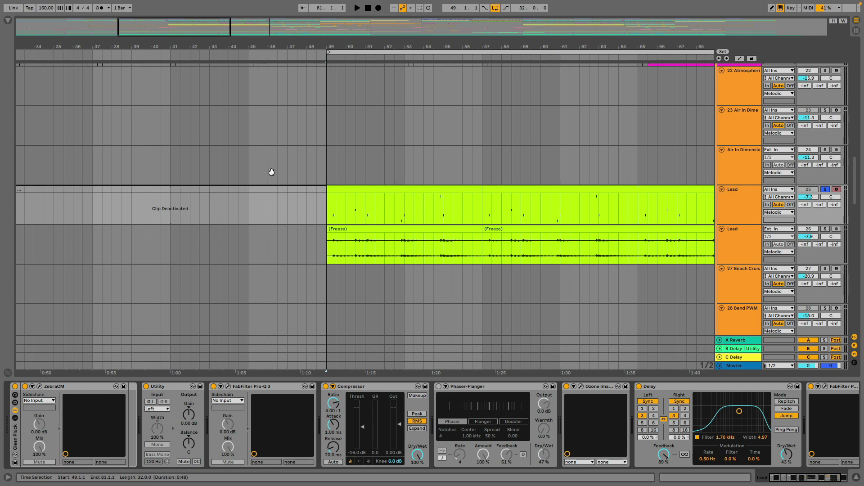
pyautogui.moveTo(392, 52); pyautogui.dragTo(392, 72)
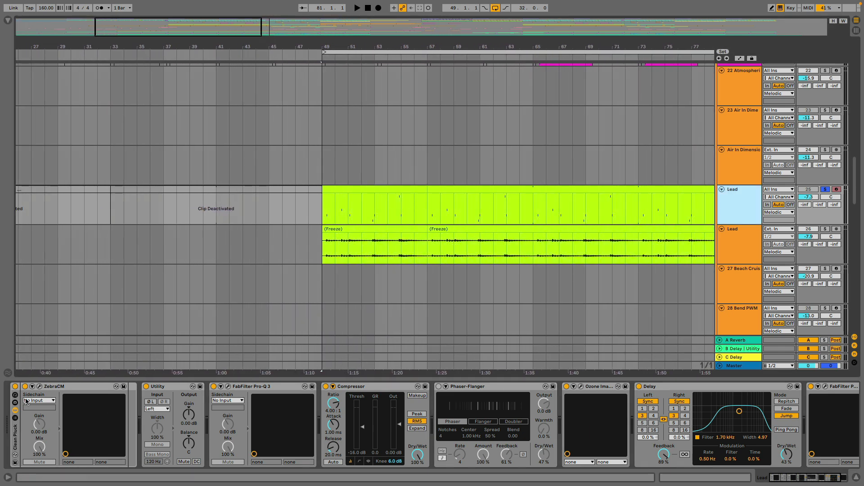
# Open the Lead's ZebraCM synth with the Clean Pluck preset, set playback to start at bar 49, and move the synth window clear of the clips
pyautogui.click(100, 439)
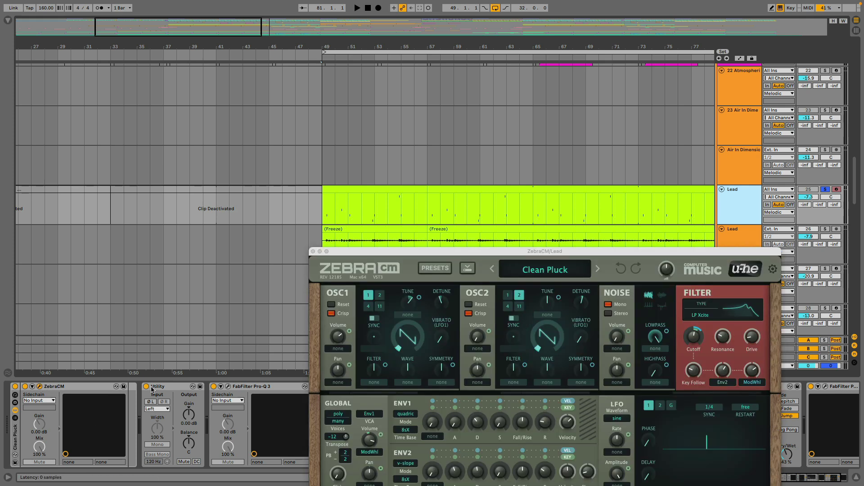
pyautogui.moveTo(389, 253); pyautogui.dragTo(126, 74)
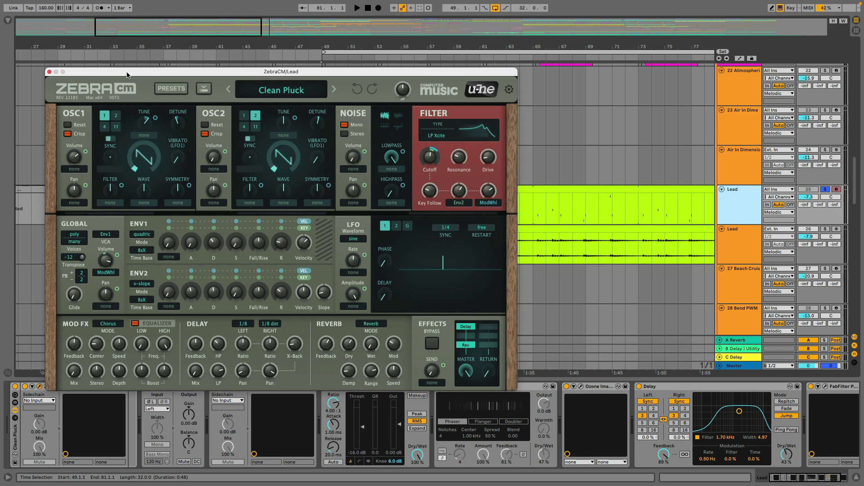
pyautogui.moveTo(127, 75); pyautogui.dragTo(298, 231)
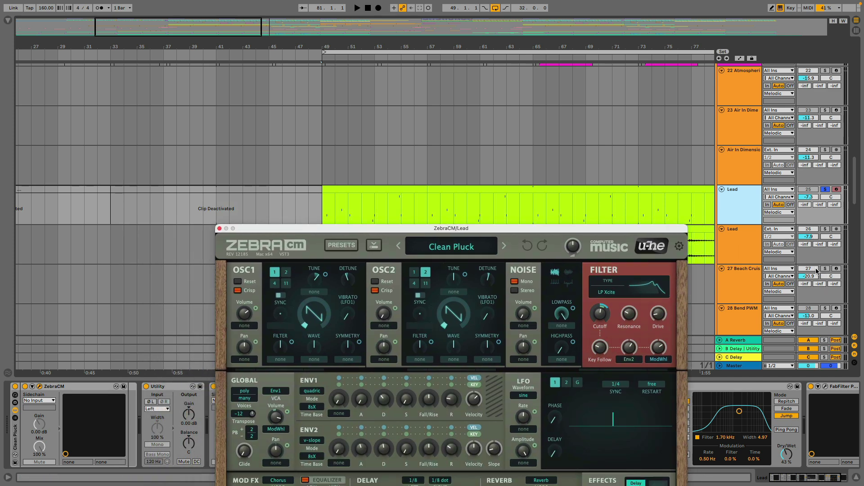
pyautogui.click(408, 225)
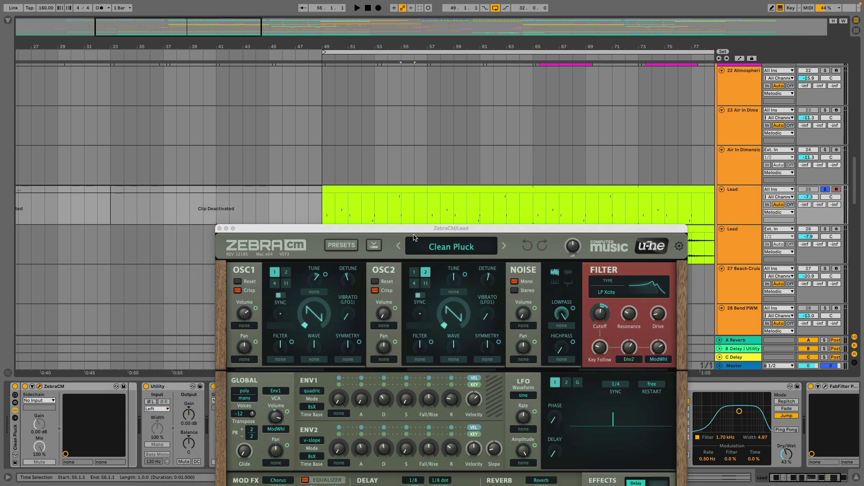
pyautogui.click(714, 203)
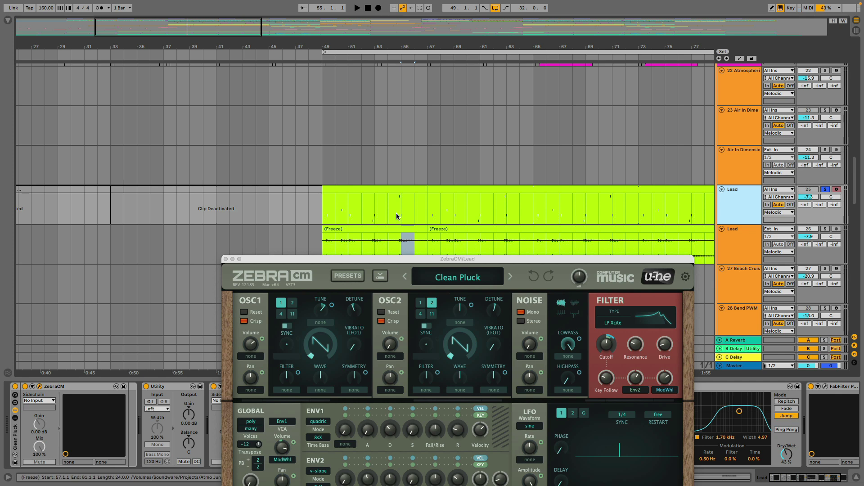
pyautogui.click(320, 217)
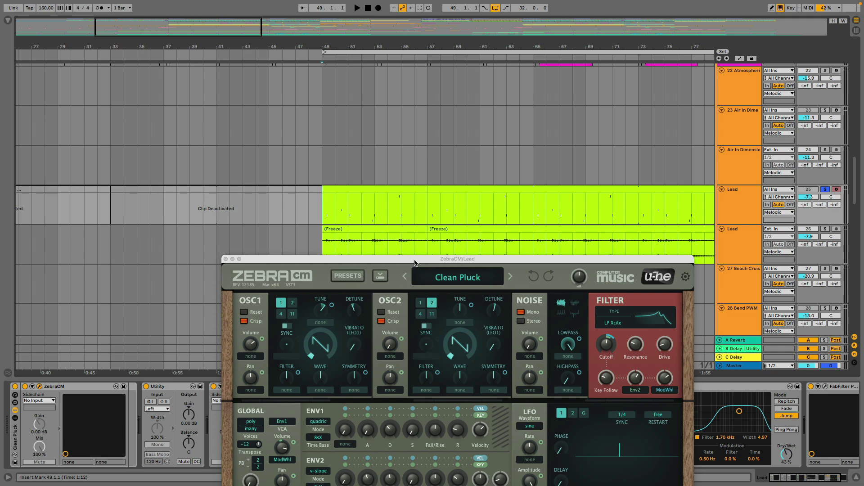
pyautogui.moveTo(413, 261); pyautogui.dragTo(371, 463)
# Delete Phaser-Flanger from the Lead chain and deactivate every effect after ZebraCM, from Utility to the last FabFilter Pro-Q 3
pyautogui.click(482, 387)
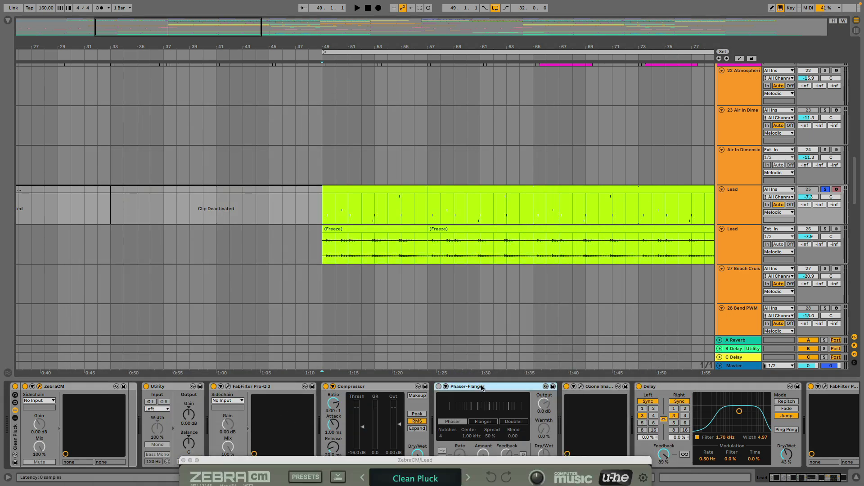
pyautogui.press('Delete')
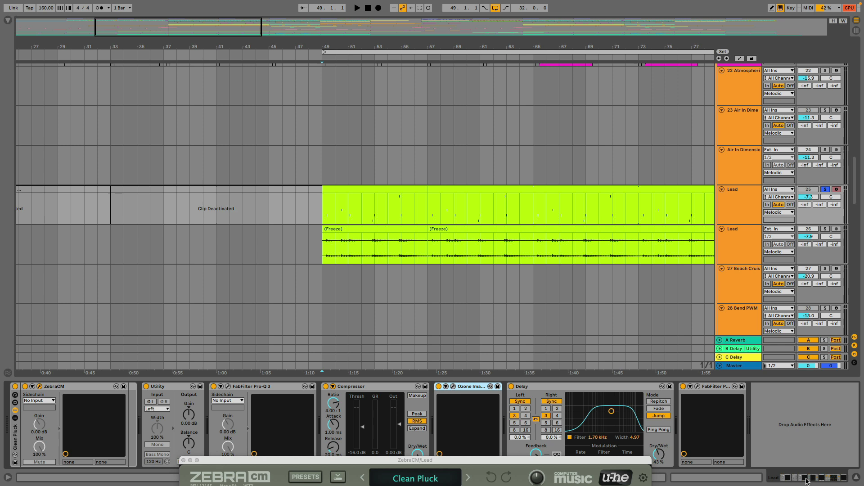
pyautogui.click(716, 387)
pyautogui.keyDown('shift'); pyautogui.click(176, 388); pyautogui.keyUp('shift')
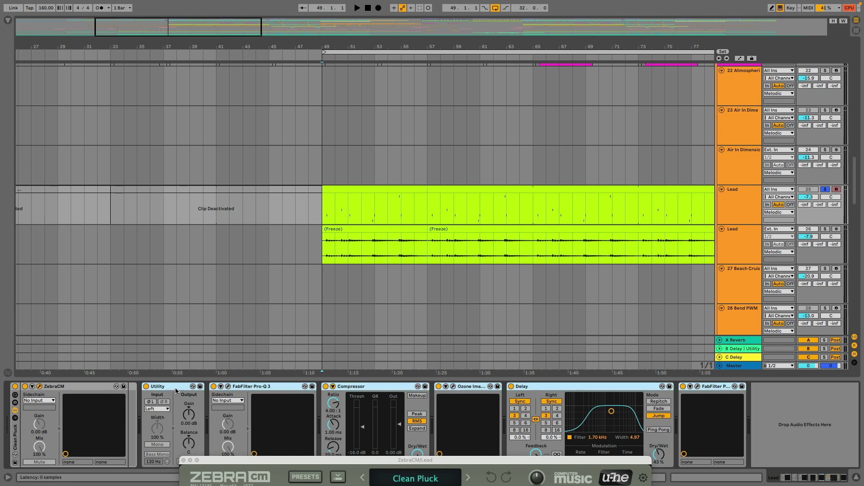
pyautogui.press('super+0')
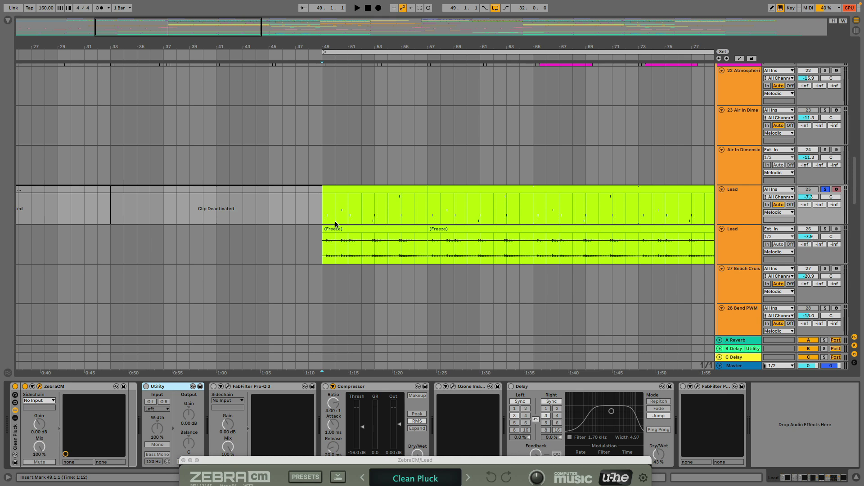
# Play the Lead from bar 49 with its effects off, look over the full ZebraCM Clean Pluck settings, and close the synth window
pyautogui.press('space')
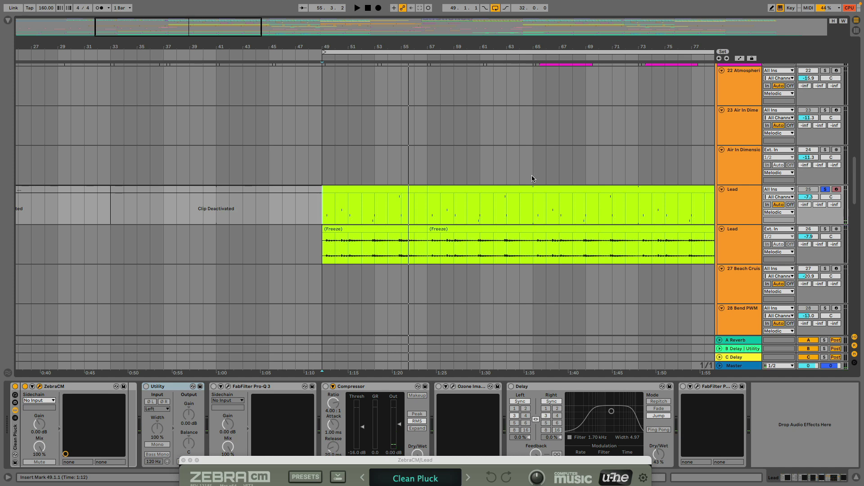
pyautogui.click(340, 463)
pyautogui.moveTo(341, 463); pyautogui.dragTo(359, 105)
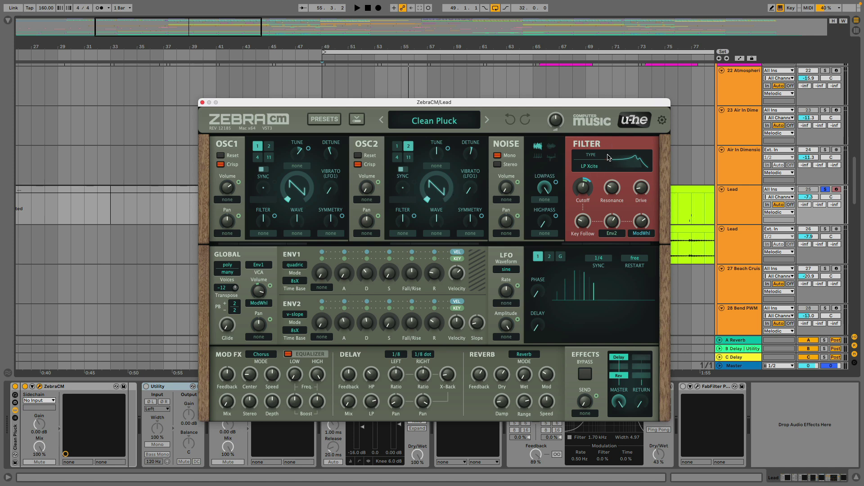
pyautogui.click(203, 102)
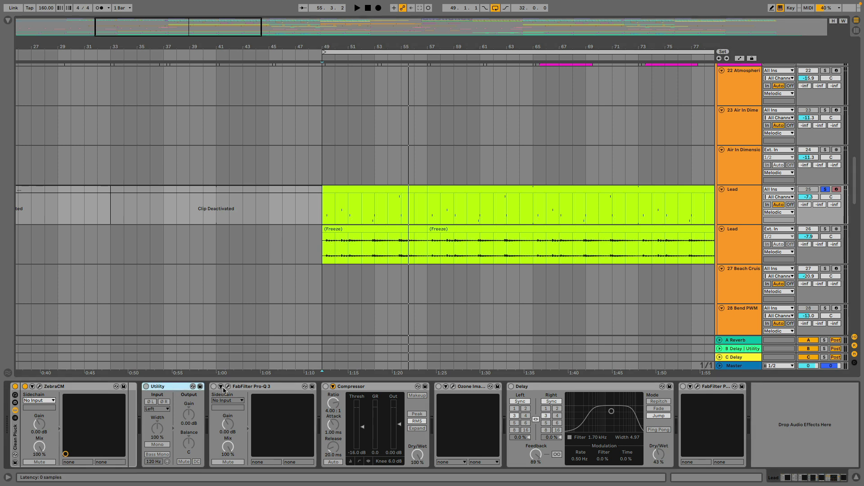
# Reactivate Utility and the first FabFilter Pro-Q 3 on the Lead, inspect the EQ curve, and audition from bar 49
pyautogui.click(145, 387)
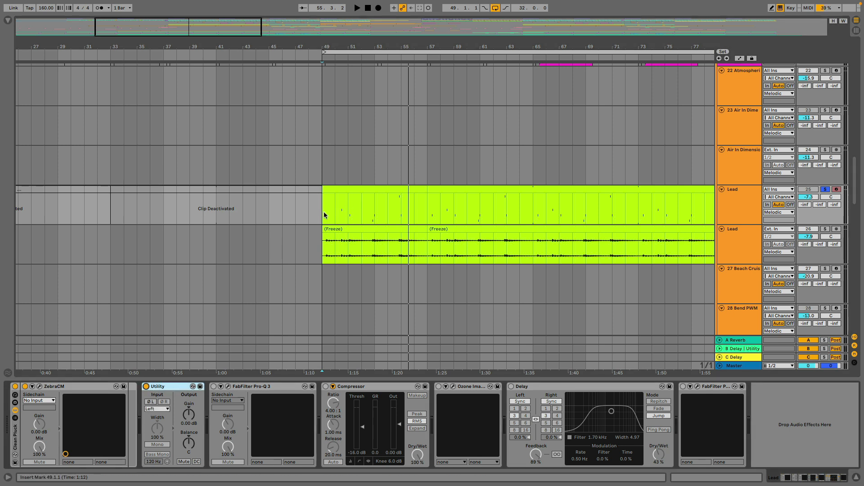
pyautogui.press('space')
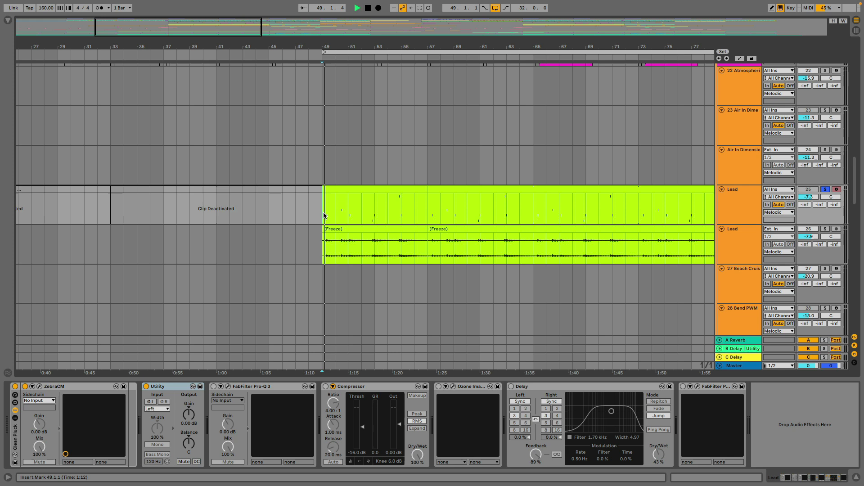
pyautogui.click(214, 386)
pyautogui.click(228, 386)
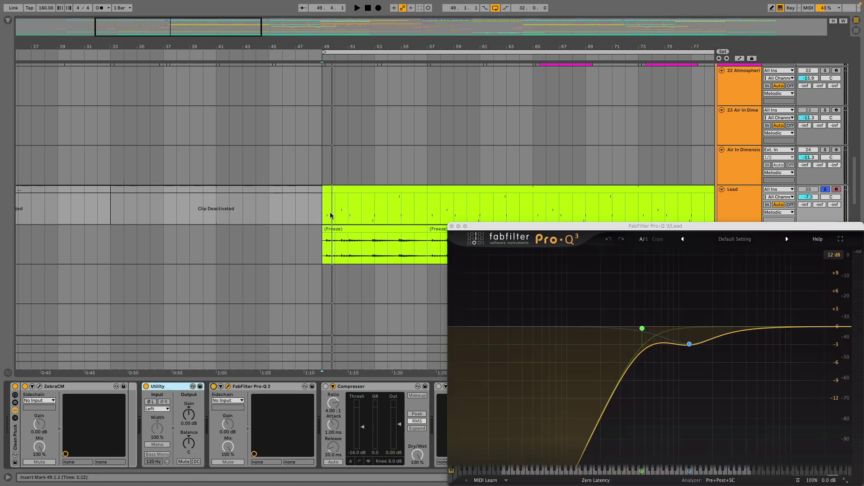
pyautogui.press('space')
pyautogui.press('super+alt+p')
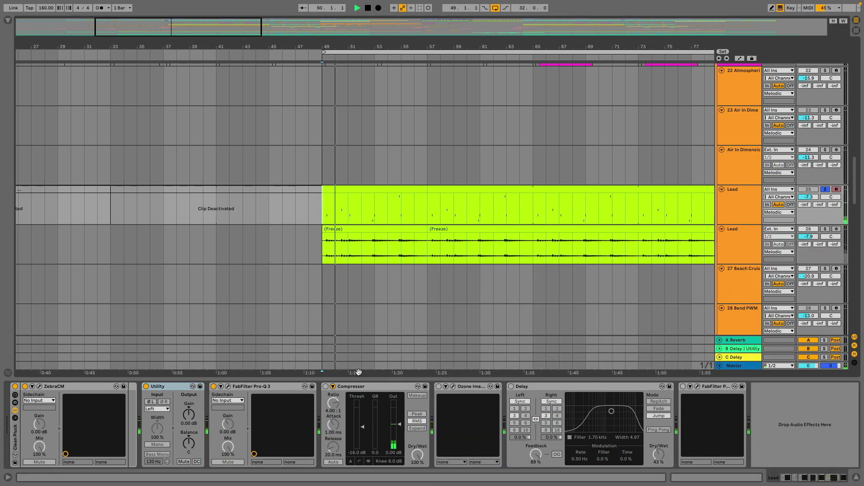
# Reactivate the Lead's Compressor and Ozone Imager, and open the Imager window clear of the Delay while auditioning
pyautogui.click(326, 386)
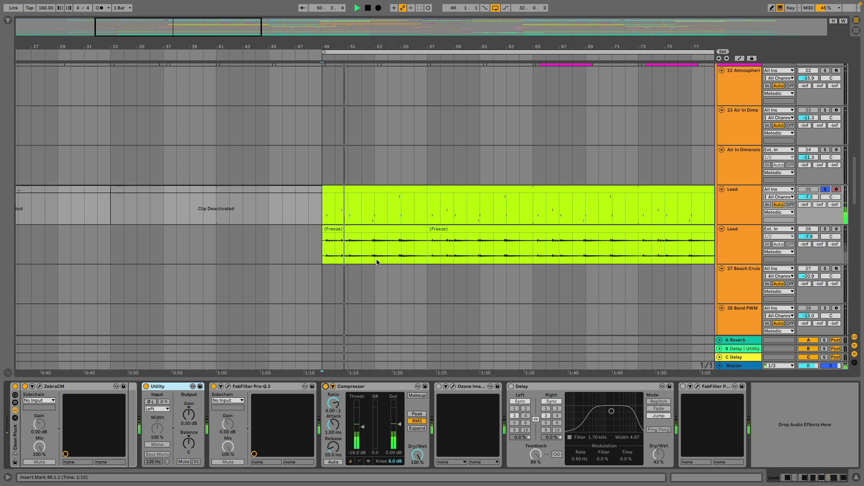
pyautogui.click(439, 386)
pyautogui.click(453, 386)
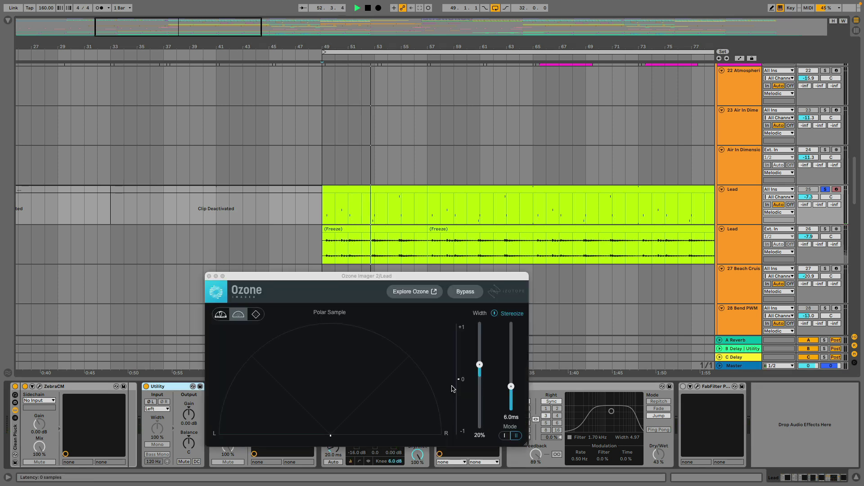
pyautogui.moveTo(251, 278); pyautogui.dragTo(128, 239)
pyautogui.press('space')
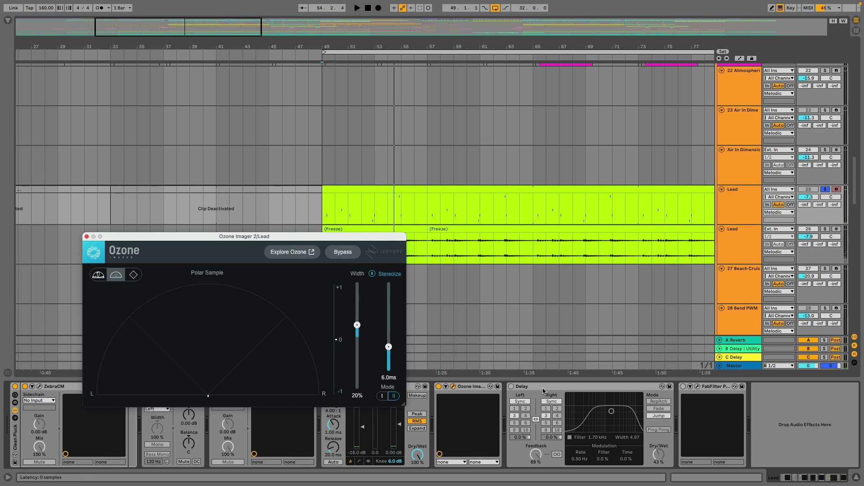
# Reactivate the Delay in the Lead chain and audition it from bar 49
pyautogui.click(512, 387)
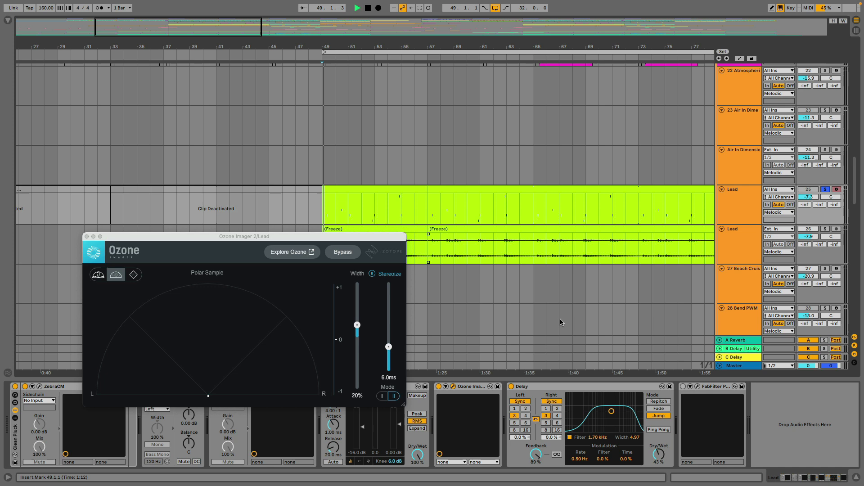
pyautogui.press('space')
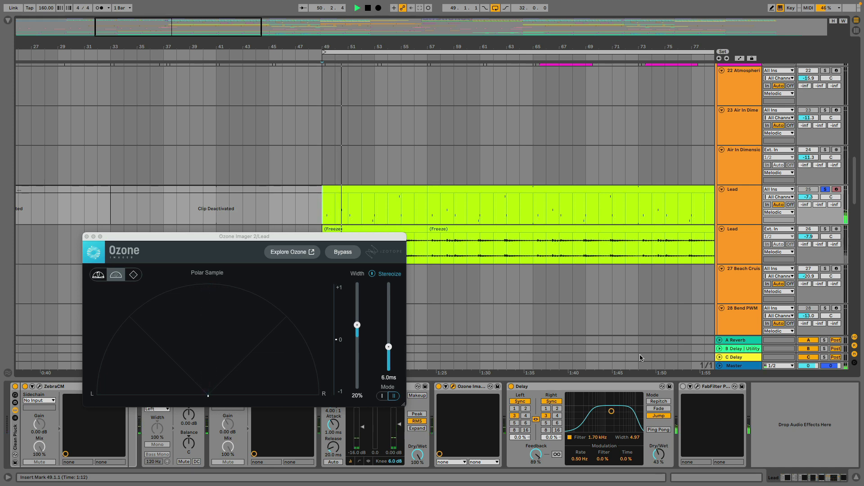
pyautogui.press('space')
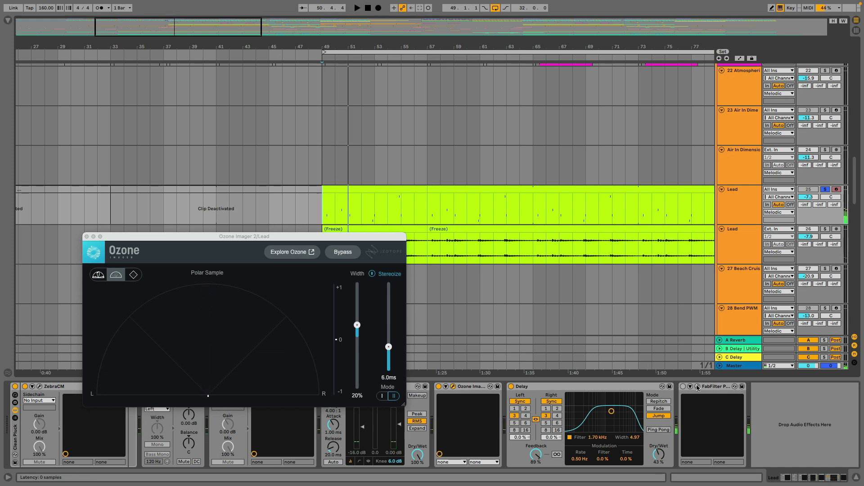
# Reactivate the final FabFilter Pro-R reverb on the Lead, inspect its Bright Delayed Synth Space settings during playback from bar 49, and close its window
pyautogui.click(684, 387)
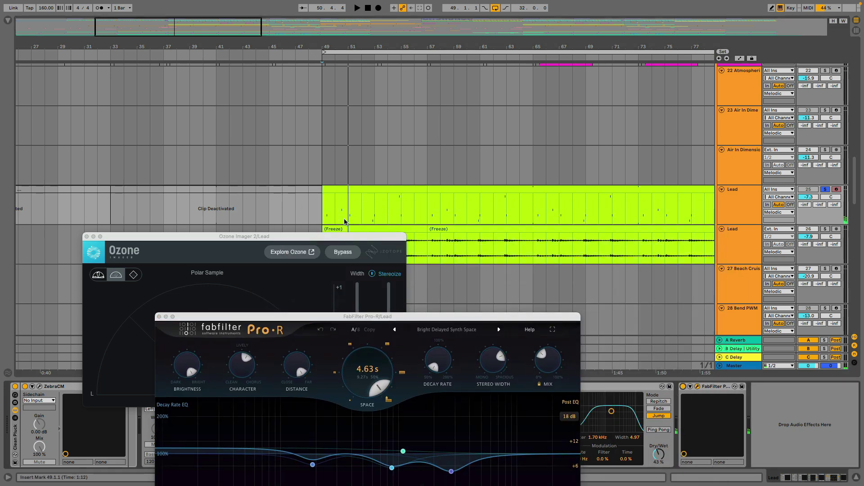
pyautogui.click(323, 207)
pyautogui.moveTo(352, 318); pyautogui.dragTo(296, 94)
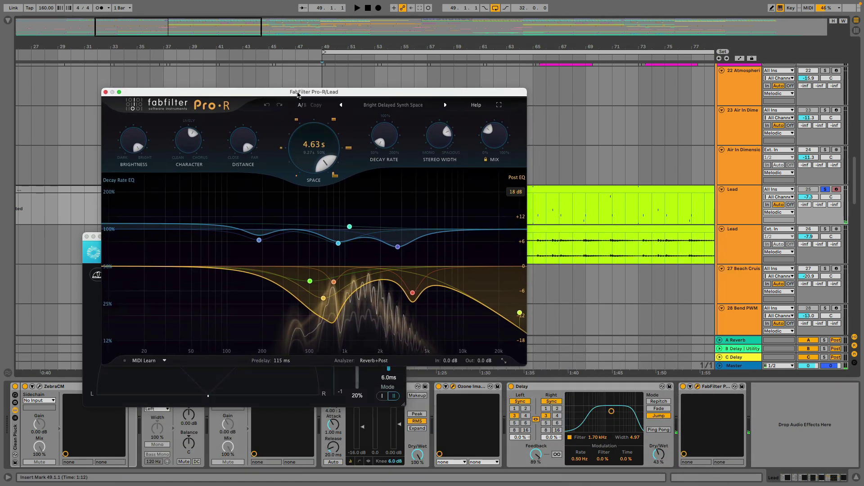
pyautogui.press('space')
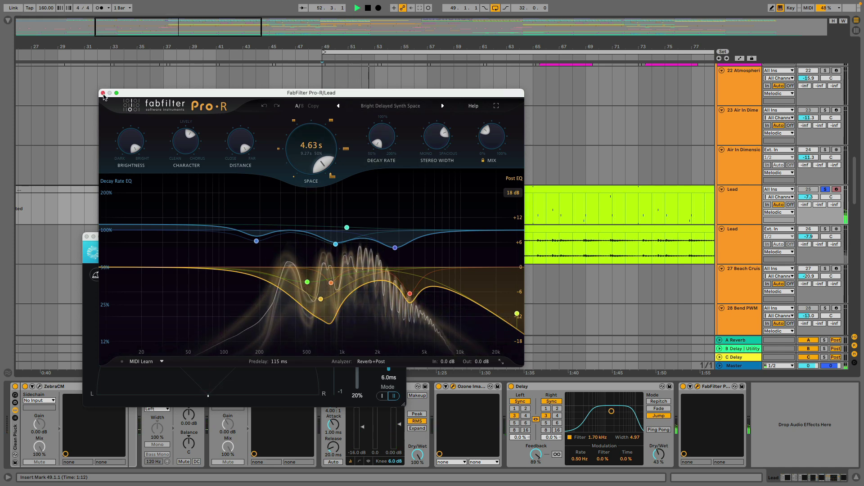
pyautogui.press('super+w')
# Close the Ozone Imager window, solo track 30 Beethoven with its device chain shown, and play it from bar 49
pyautogui.scroll(-1, 650, 270)
pyautogui.scroll(-3, 650, 270)
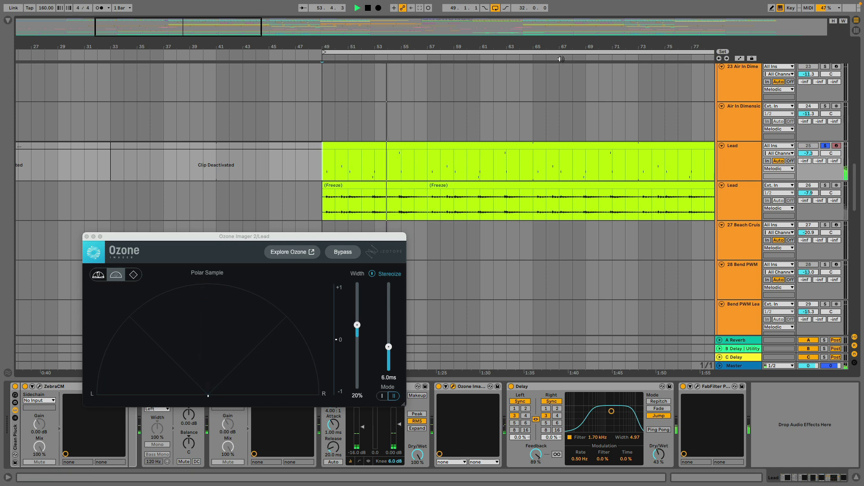
pyautogui.keyDown('super'); pyautogui.scroll(-2, 550, 261); pyautogui.keyUp('super')
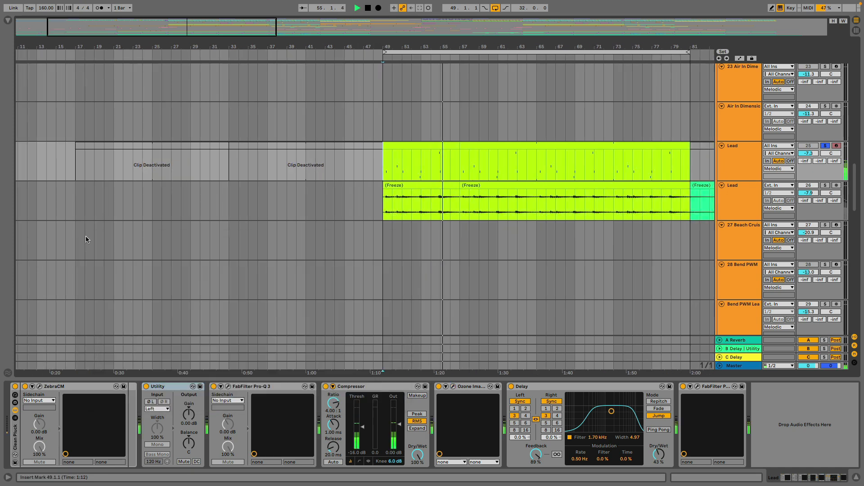
pyautogui.click(87, 236)
pyautogui.scroll(-6, 570, 302)
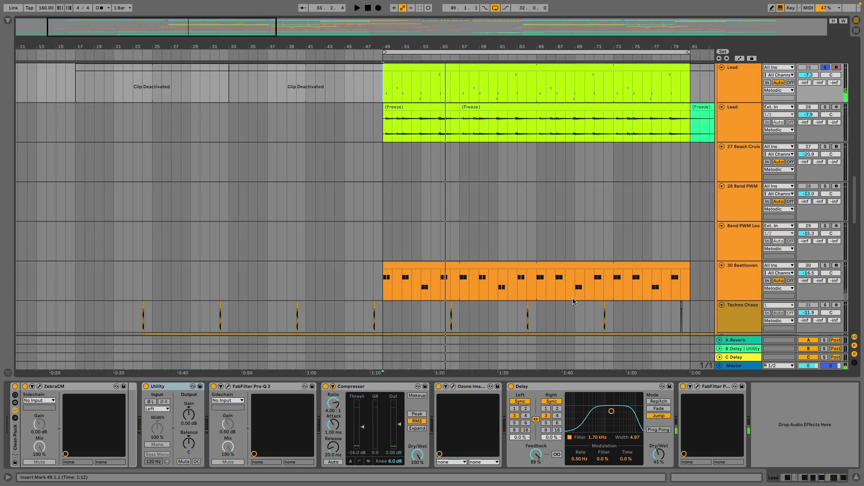
pyautogui.click(759, 238)
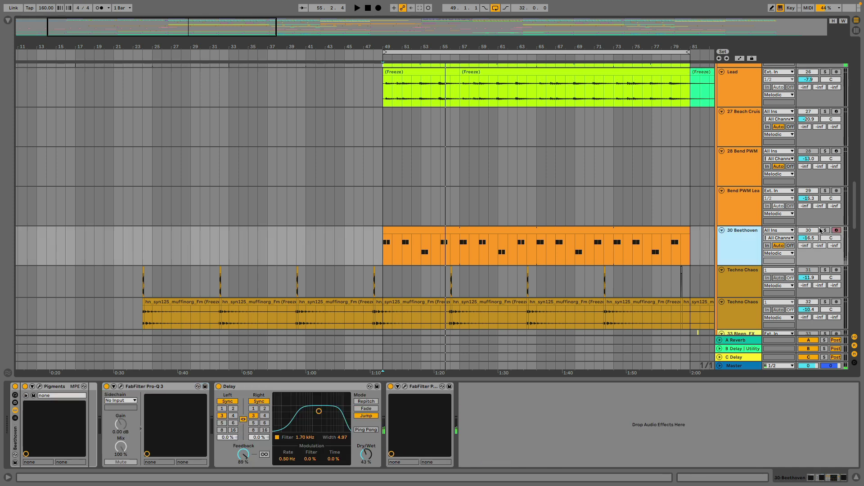
pyautogui.click(826, 231)
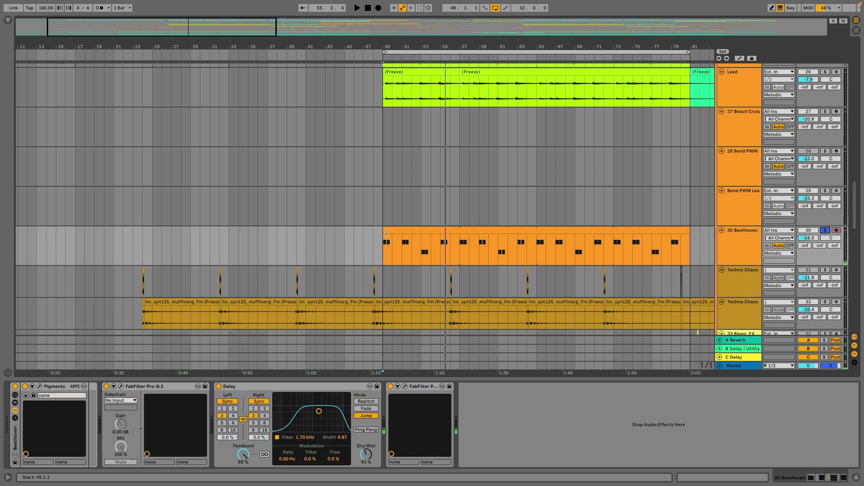
pyautogui.click(381, 252)
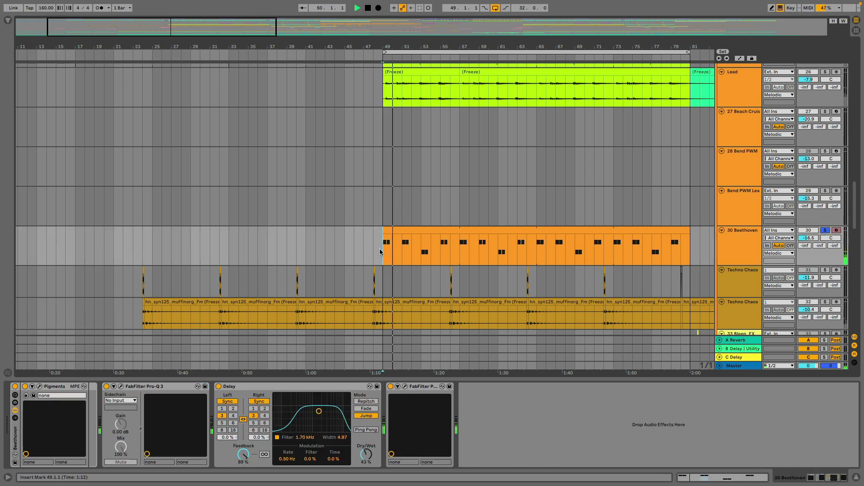
# Open the Beethoven MIDI clip, enlarge the piano roll to examine its notes, and shrink the editor again
pyautogui.doubleClick(405, 239)
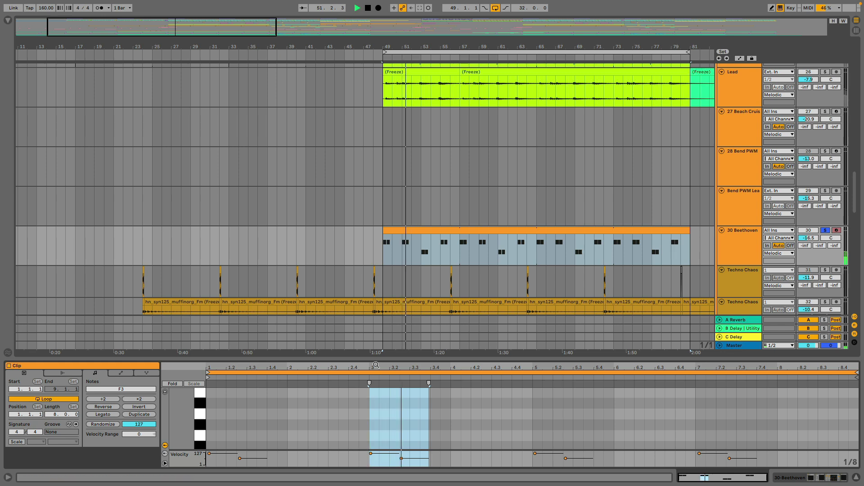
pyautogui.moveTo(378, 358); pyautogui.dragTo(395, 167)
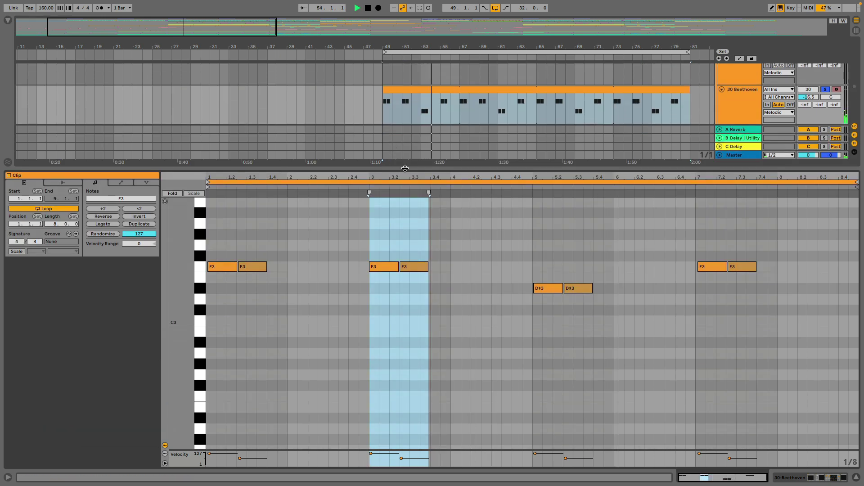
pyautogui.moveTo(395, 167); pyautogui.dragTo(407, 370)
# Solo the frozen Lead track (26) alongside 30 Beethoven, listen to both together, and select the Lead track
pyautogui.scroll(8, 657, 150)
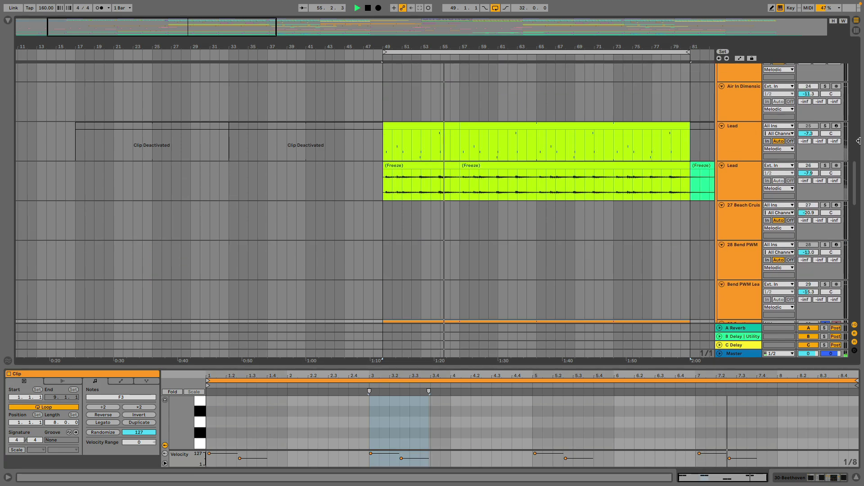
pyautogui.scroll(-3, 597, 188)
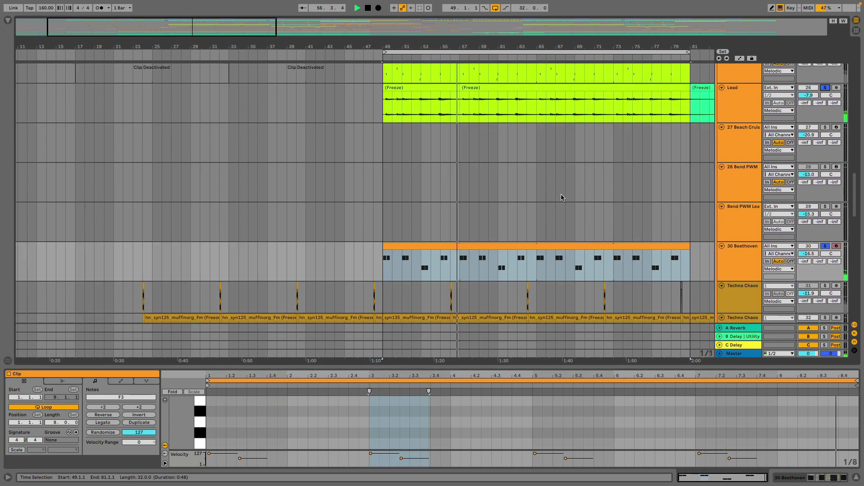
pyautogui.click(733, 96)
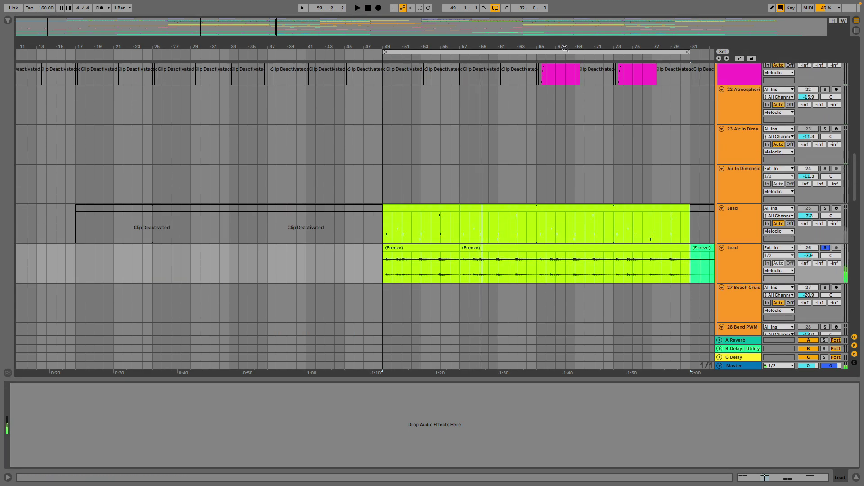
# Look over the Rise Arp, vocal and atmosphere tracks around and beyond bars 49 to 81 of the arrangement
pyautogui.scroll(2, 575, 162)
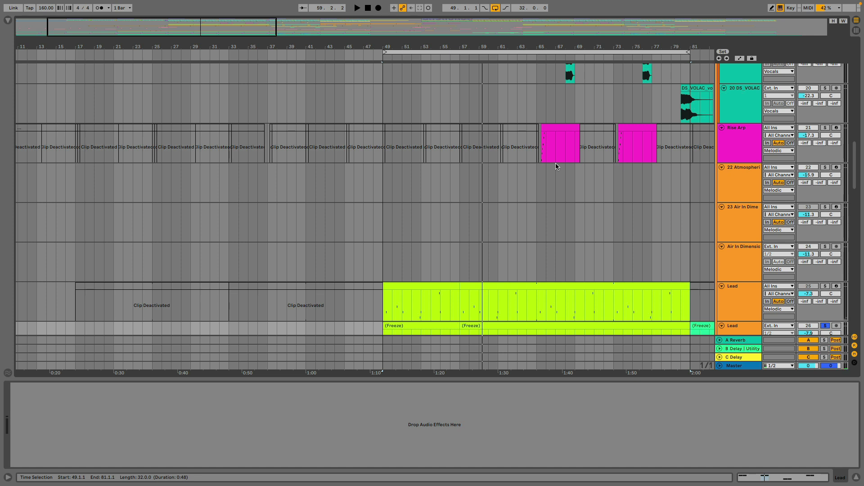
pyautogui.keyDown('ctrl'); pyautogui.scroll(-1, 567, 49); pyautogui.keyUp('ctrl')
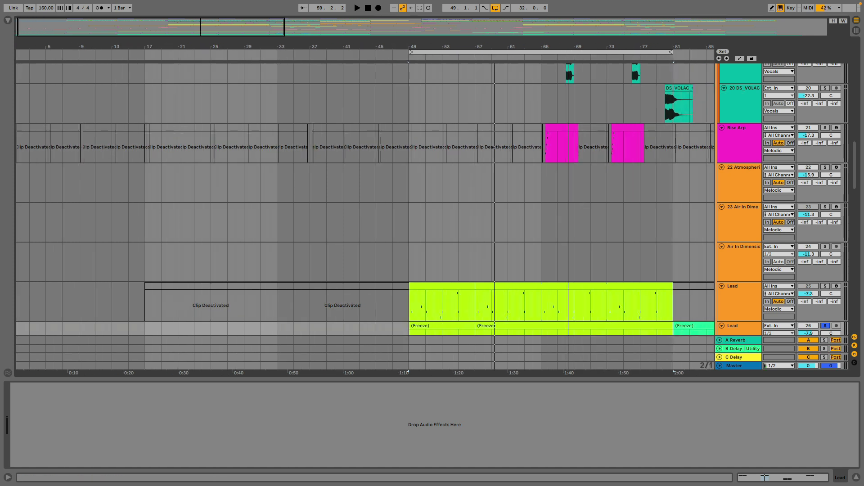
pyautogui.scroll(2, 561, 170)
pyautogui.scroll(1, 561, 170)
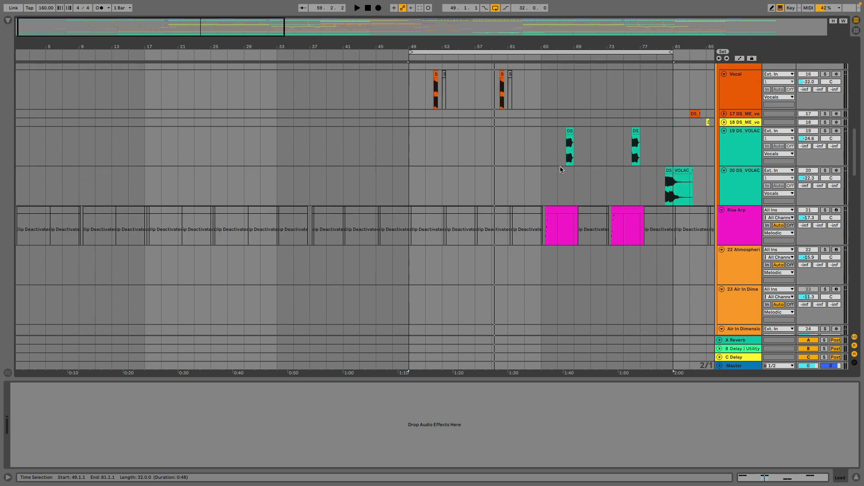
pyautogui.scroll(5, 576, 191)
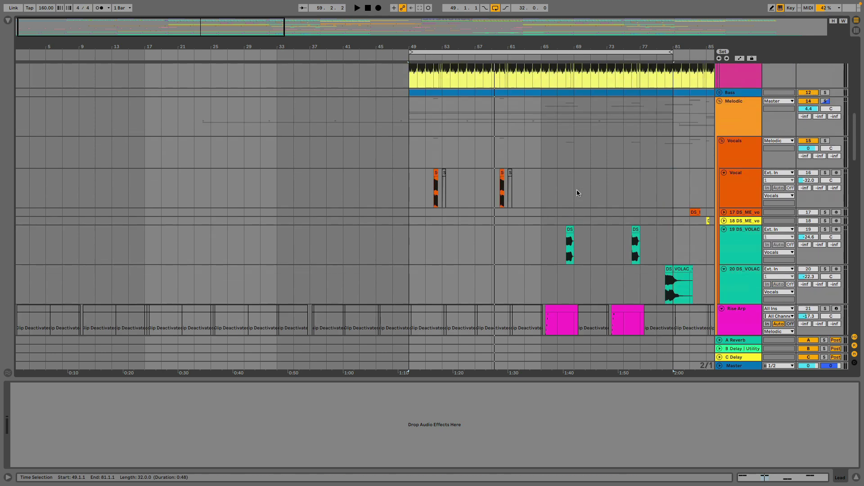
pyautogui.scroll(-5, 576, 190)
pyautogui.hscroll(5, 536, 198)
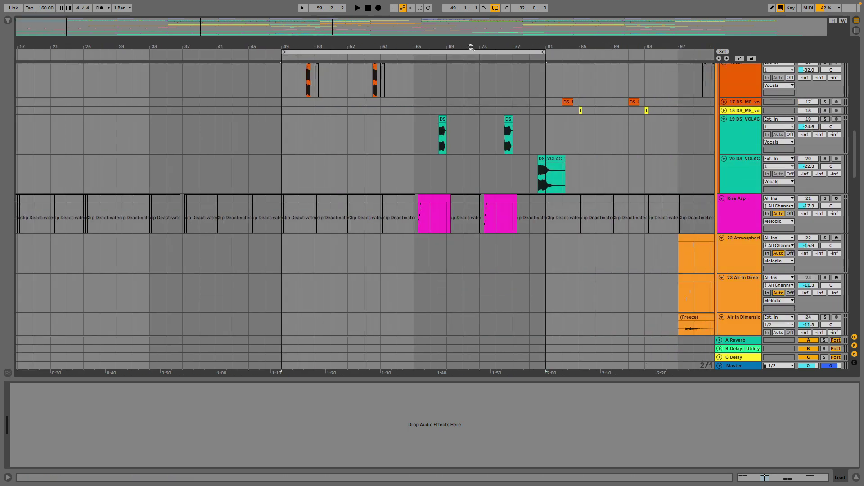
# Place the insert marker at bar 49 on the frozen Techno Chaos track (32) and show its effect chain
pyautogui.scroll(-10, 495, 209)
pyautogui.scroll(-15, 495, 211)
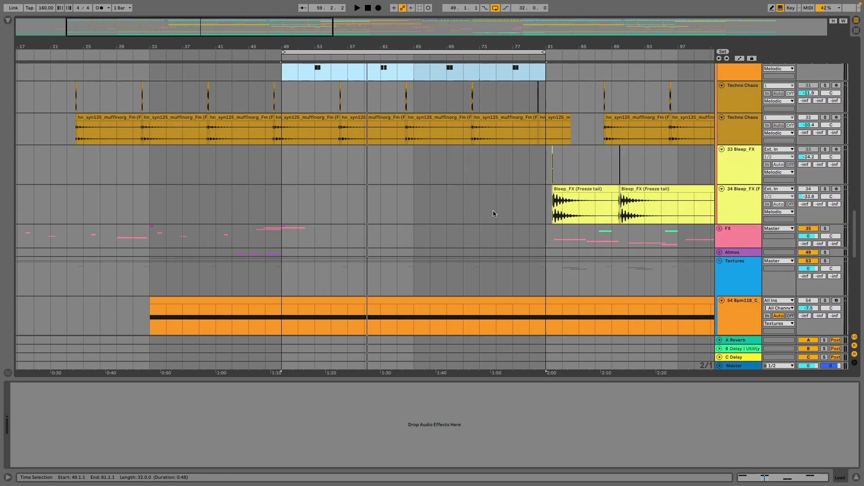
pyautogui.scroll(15, 496, 212)
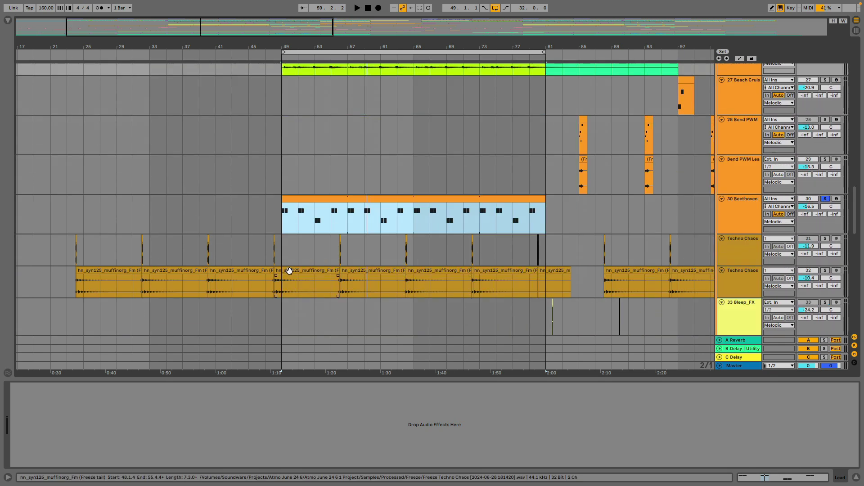
pyautogui.click(283, 282)
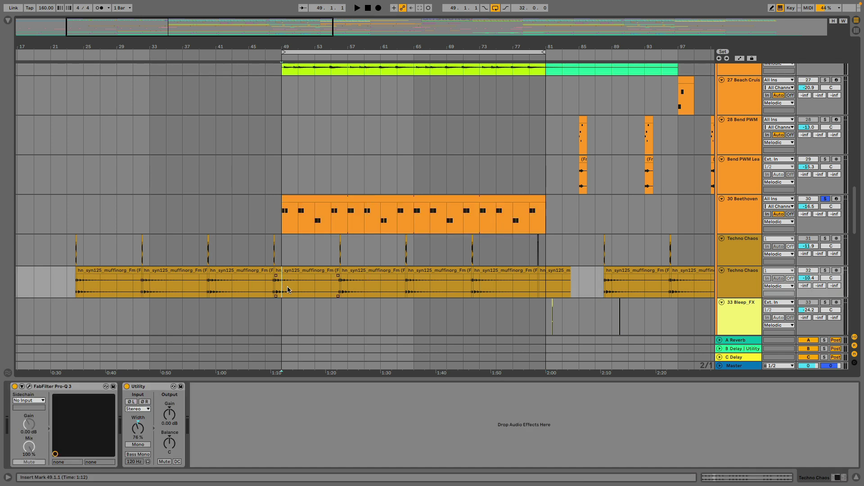
# Solo the frozen Techno Chaos track (32) and play it from just before the clip at bar 56
pyautogui.click(826, 271)
pyautogui.moveTo(270, 45); pyautogui.dragTo(270, 45)
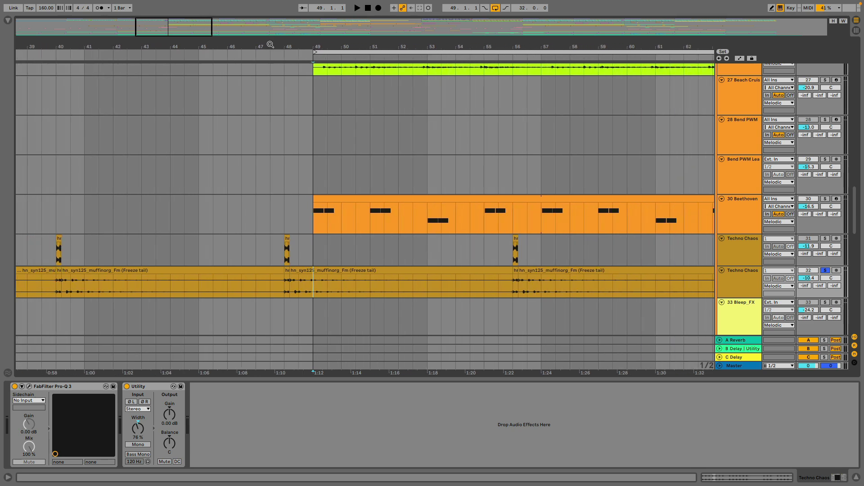
pyautogui.click(504, 291)
pyautogui.press('space')
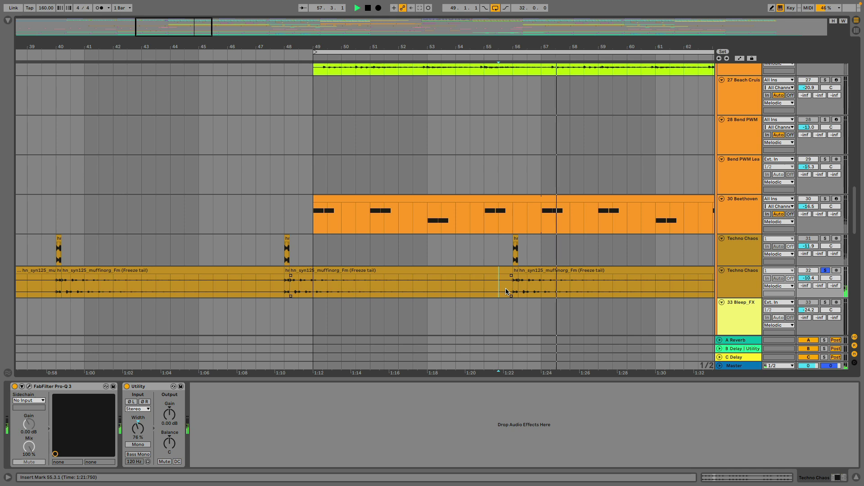
pyautogui.press('space')
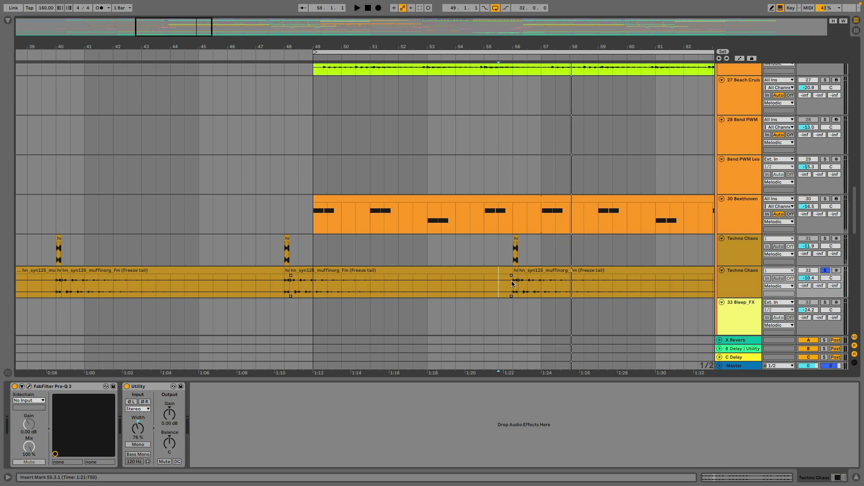
# Solo 30 Beethoven and the Lead alongside the frozen Techno Chaos track (32), and play them together from bar 49
pyautogui.click(825, 199)
pyautogui.scroll(3, 699, 216)
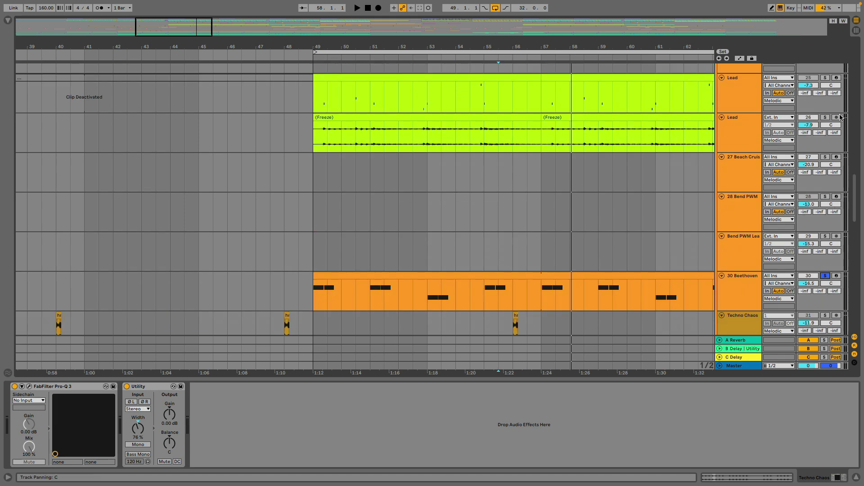
pyautogui.click(825, 78)
pyautogui.scroll(-2, 382, 315)
pyautogui.click(313, 284)
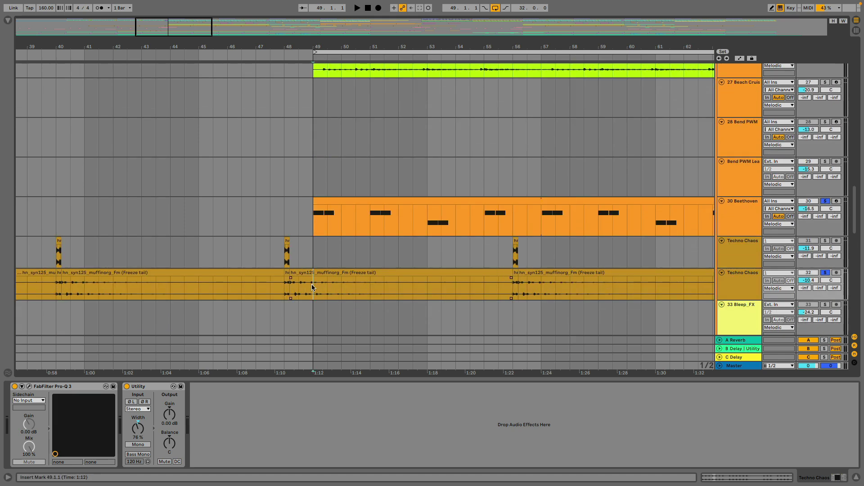
pyautogui.press('space')
# Clear the track solos and play the full mix from bar 49 with the Techno Chaos track (31) selected
pyautogui.click(826, 273)
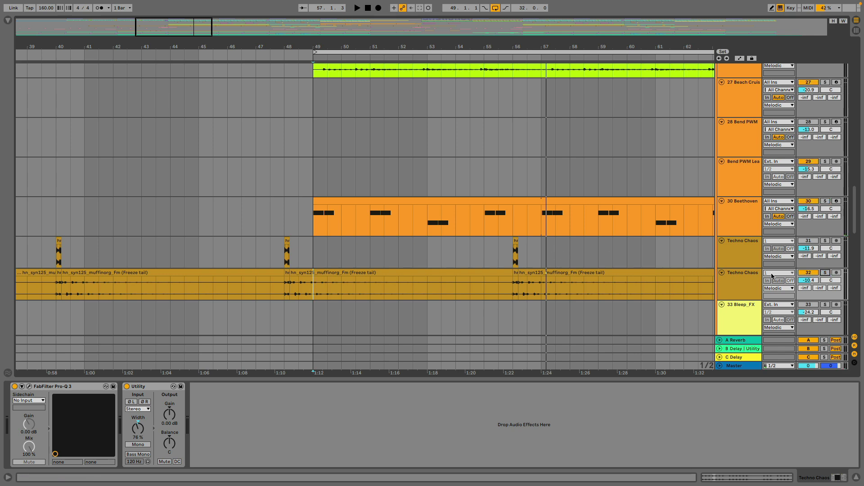
pyautogui.click(312, 254)
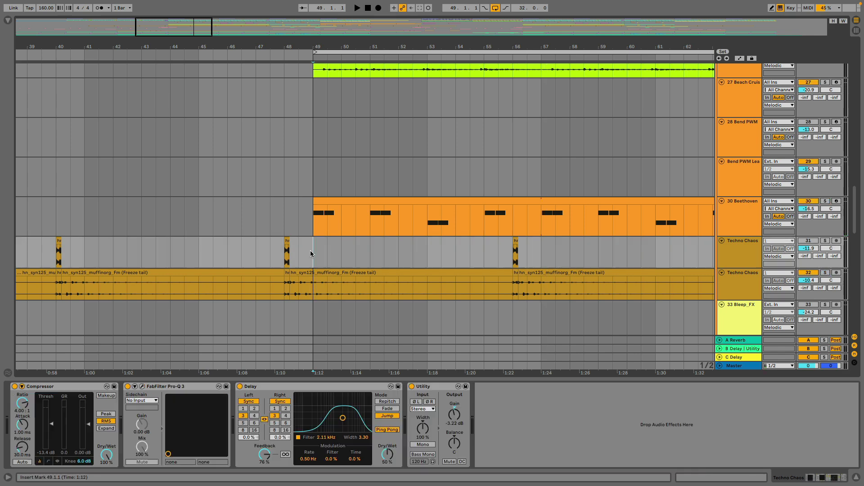
pyautogui.press('space')
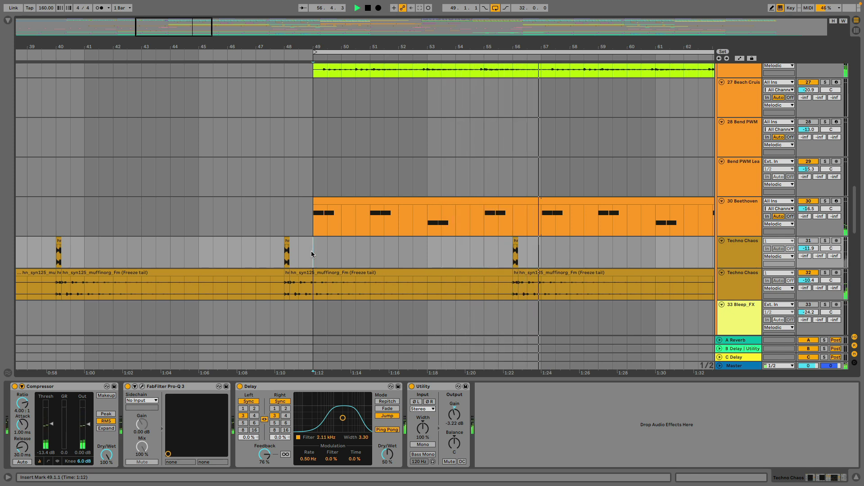
pyautogui.press('space')
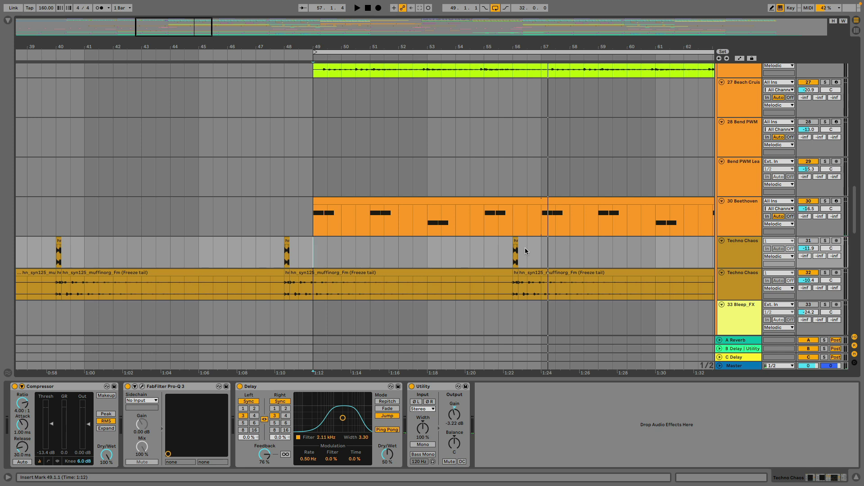
# Survey the arrangement above Techno Chaos, from the Lead tracks up to the Rise Arp and vocal clips around bars 49 to 81
pyautogui.moveTo(534, 44); pyautogui.dragTo(377, 44)
pyautogui.scroll(10, 495, 160)
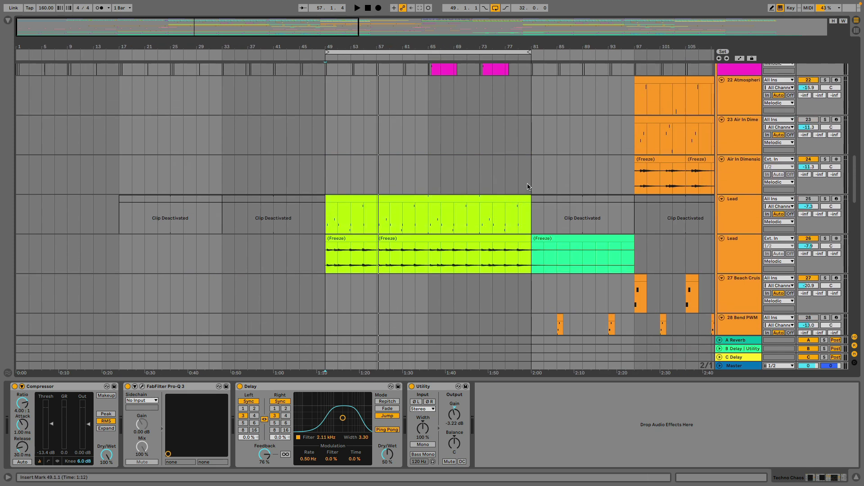
pyautogui.scroll(5, 526, 186)
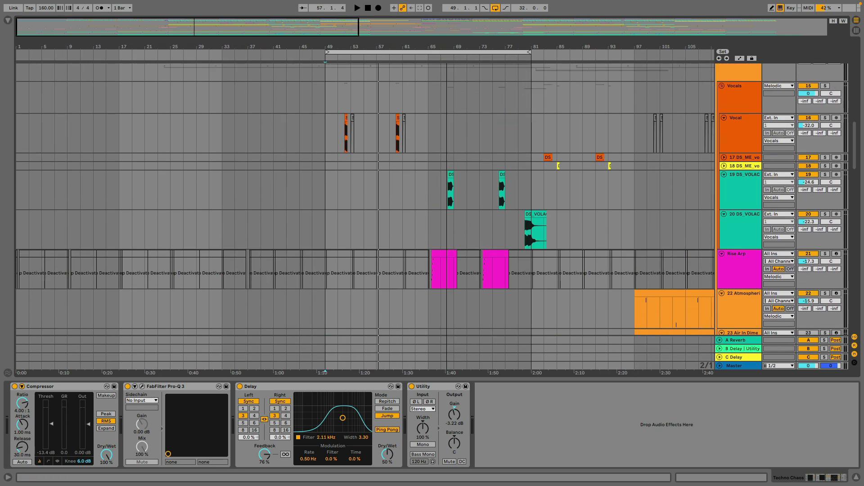
pyautogui.scroll(5, 467, 174)
pyautogui.scroll(-5, 467, 175)
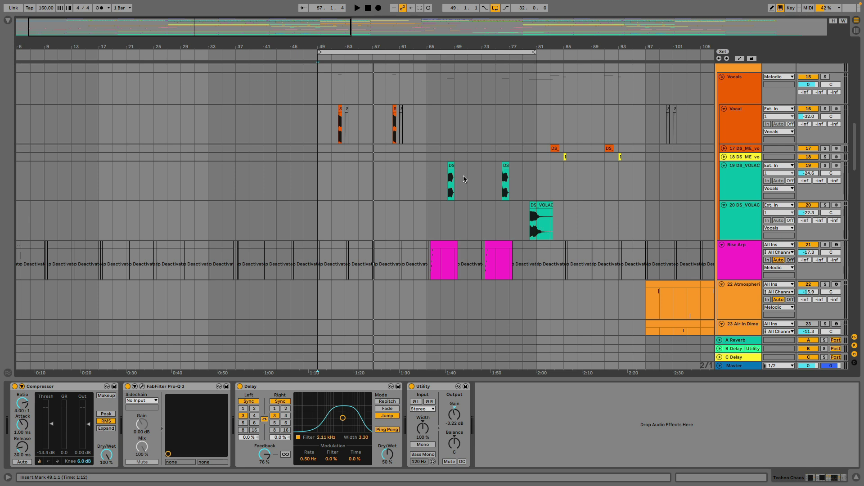
# Solo the Rise Arp track and examine its Serum synth patch
pyautogui.moveTo(436, 39); pyautogui.dragTo(455, 148)
pyautogui.click(755, 249)
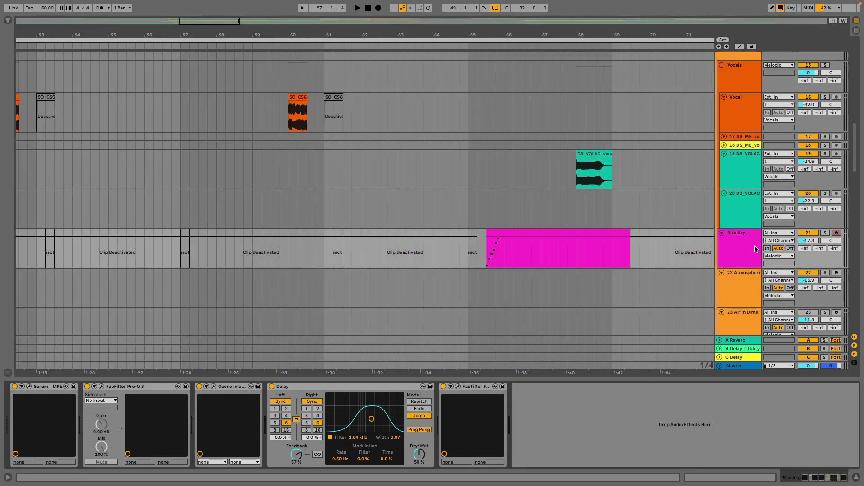
pyautogui.click(825, 233)
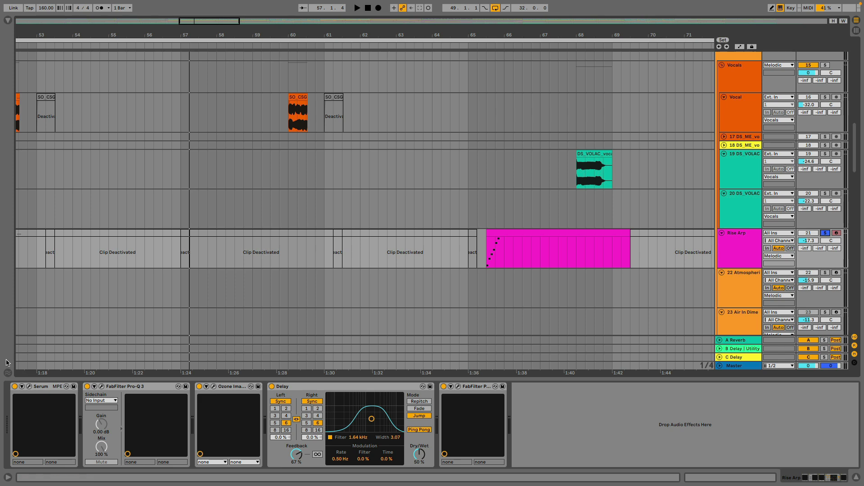
pyautogui.click(29, 387)
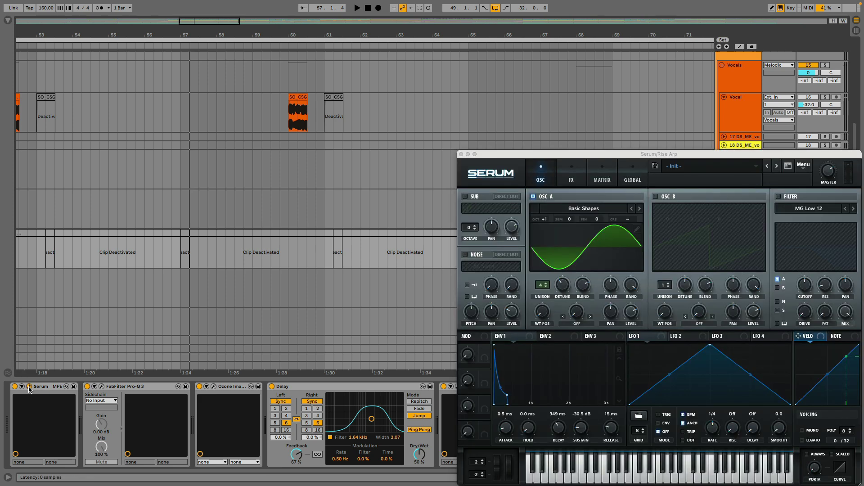
pyautogui.moveTo(595, 157); pyautogui.dragTo(398, 82)
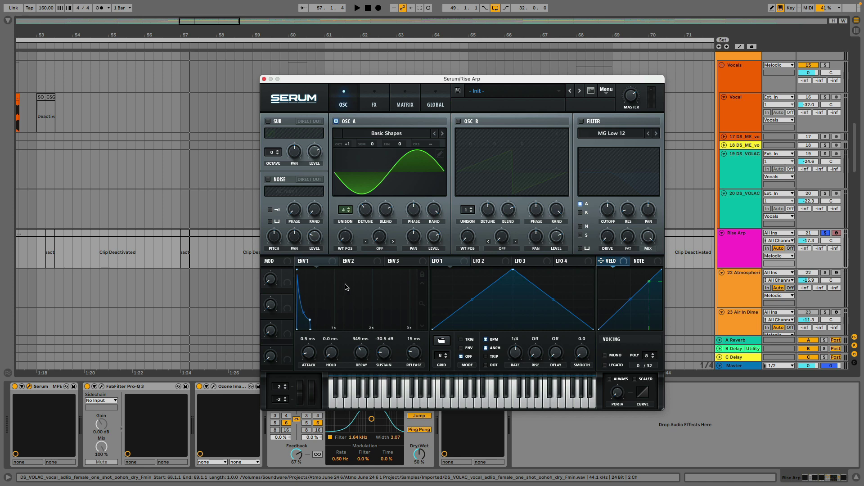
pyautogui.click(265, 79)
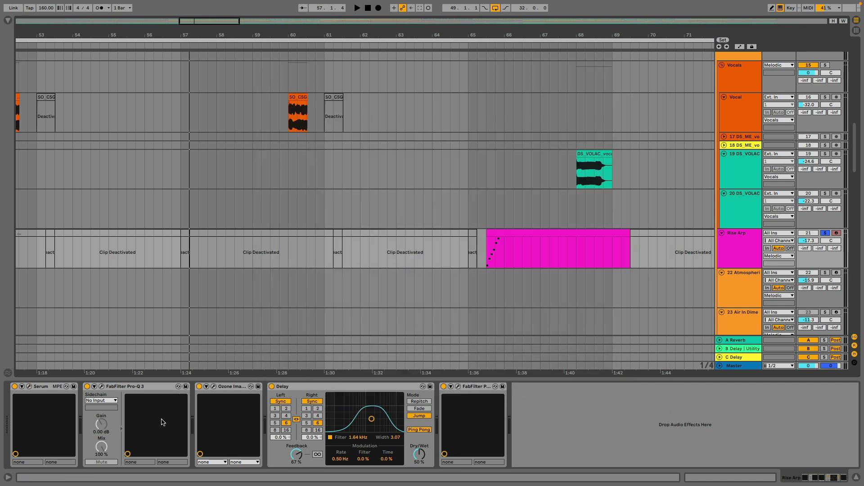
# Audition the soloed Rise Arp clip from 65.3.1
pyautogui.click(492, 260)
pyautogui.press('space')
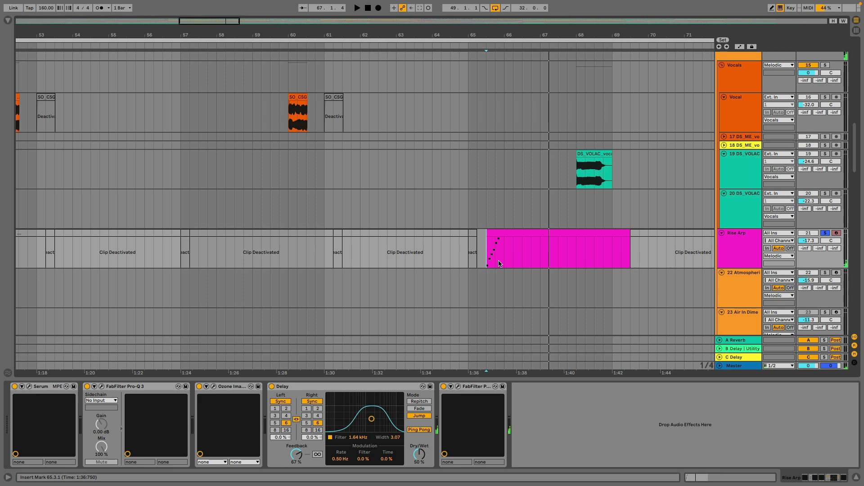
# Solo the Vocal track and audition its active clip at bar 52
pyautogui.click(827, 154)
pyautogui.scroll(-5, 636, 180)
pyautogui.scroll(6, 636, 180)
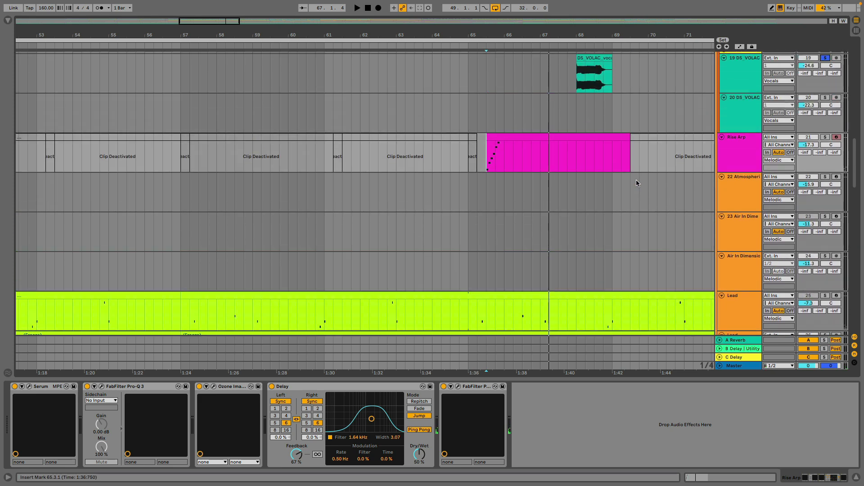
pyautogui.scroll(1, 486, 164)
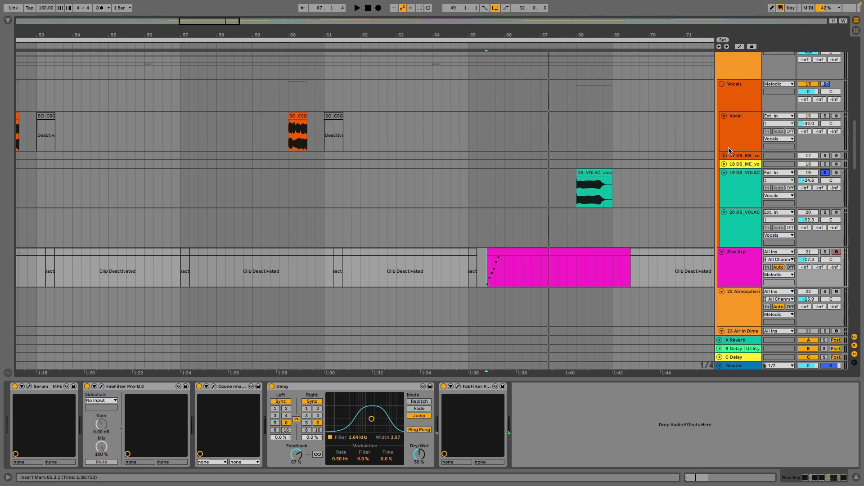
pyautogui.click(827, 116)
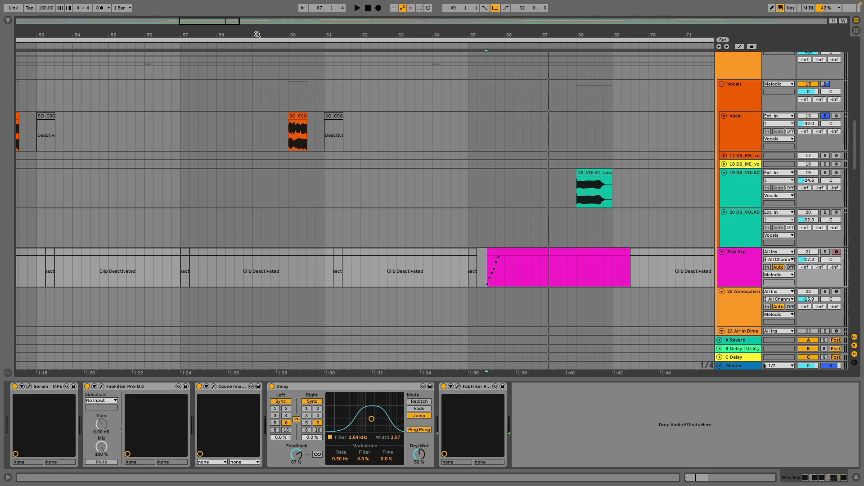
pyautogui.moveTo(256, 36); pyautogui.dragTo(436, 35)
pyautogui.scroll(3, 436, 134)
pyautogui.click(355, 225)
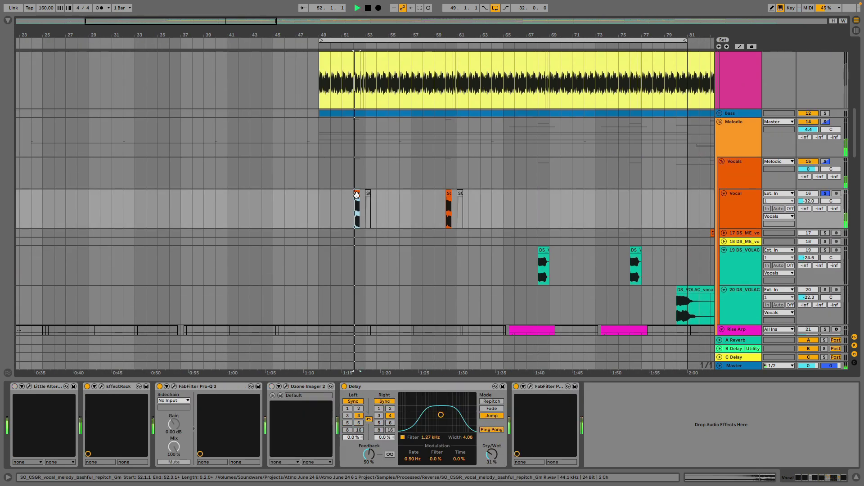
pyautogui.press('space')
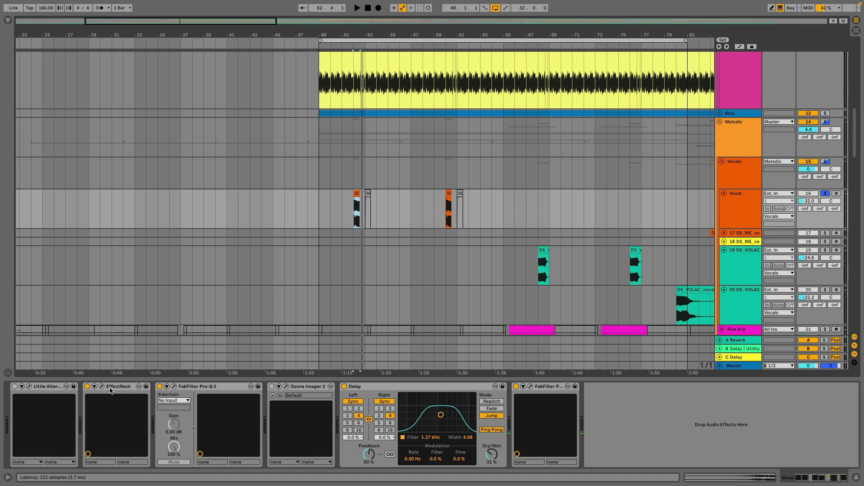
# Delete the inactive Little AlterBoy and Ozone Imager 2 devices from the Vocal track, keeping EffectRack
pyautogui.press('Delete')
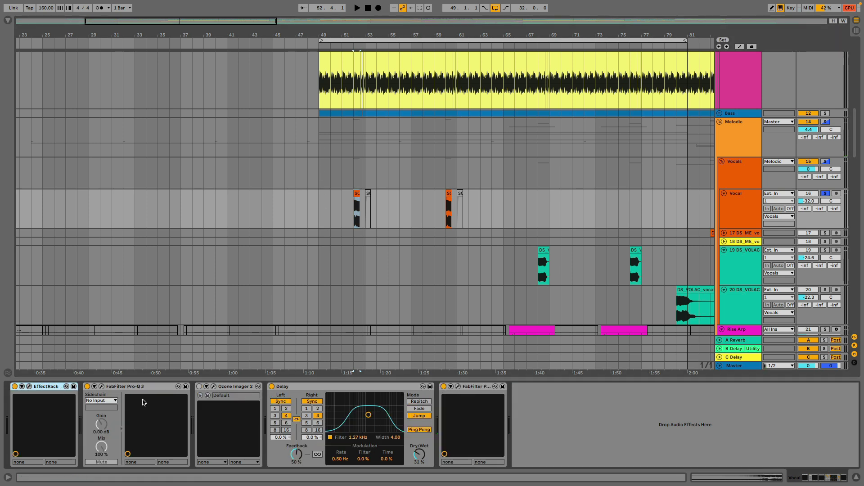
pyautogui.press('Delete')
pyautogui.click(233, 390)
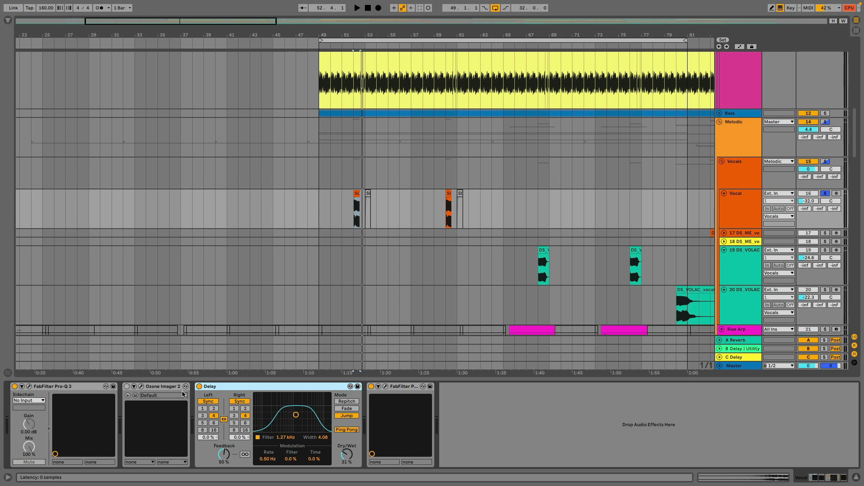
pyautogui.hotkey('ctrl', 'z')
pyautogui.click(228, 387)
pyautogui.press('Delete')
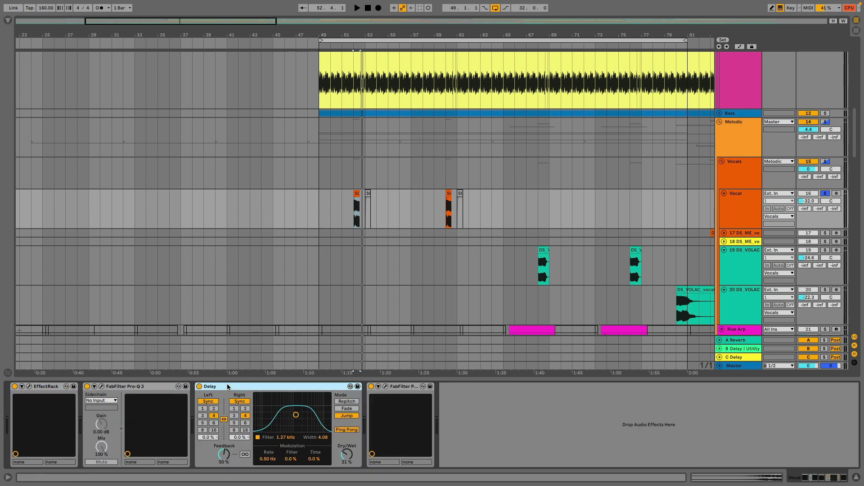
# Deactivate all remaining devices on the Vocal track and audition the bar 52 clip without effects
pyautogui.keyDown('shift'); pyautogui.click(43, 388); pyautogui.keyUp('shift')
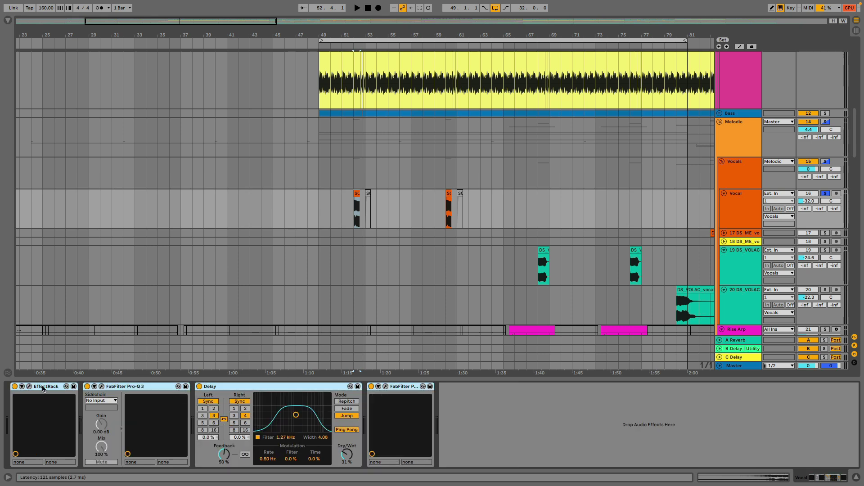
pyautogui.press('0')
pyautogui.click(135, 387)
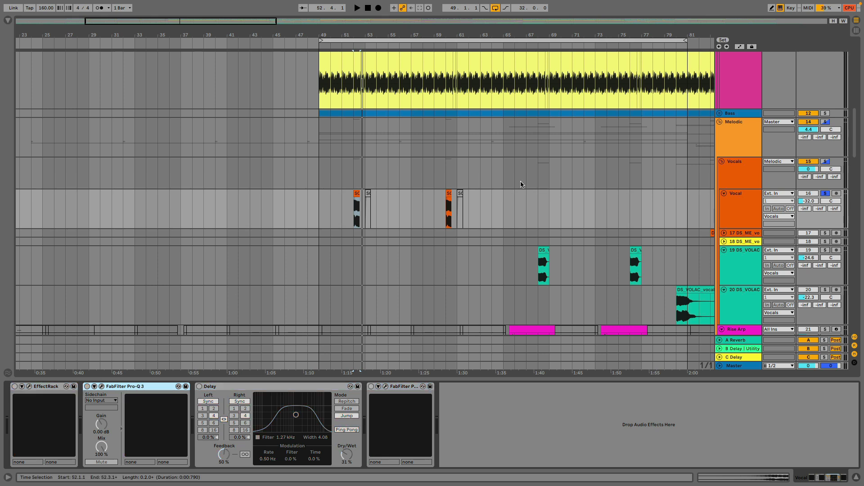
pyautogui.click(357, 193)
pyautogui.press('space')
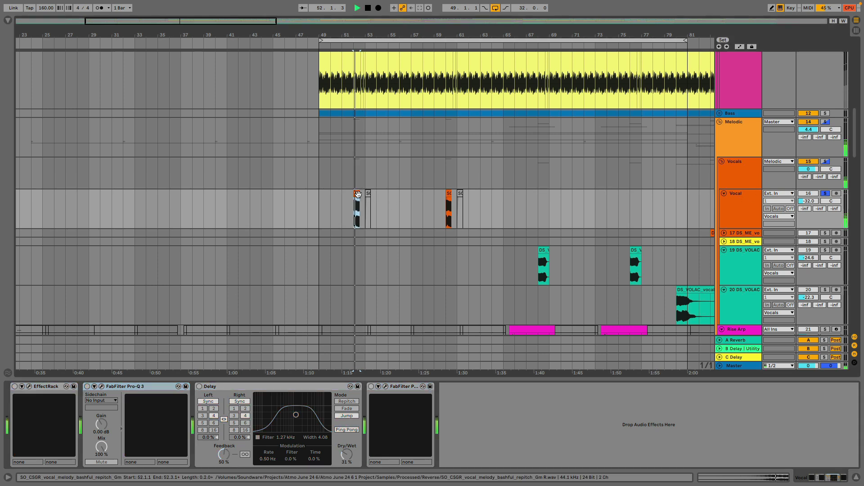
pyautogui.press('space')
# Duplicate the bar 52 vocal clip to 54.4.1, turn off Warp on the copy and play it
pyautogui.scroll(5, 356, 190)
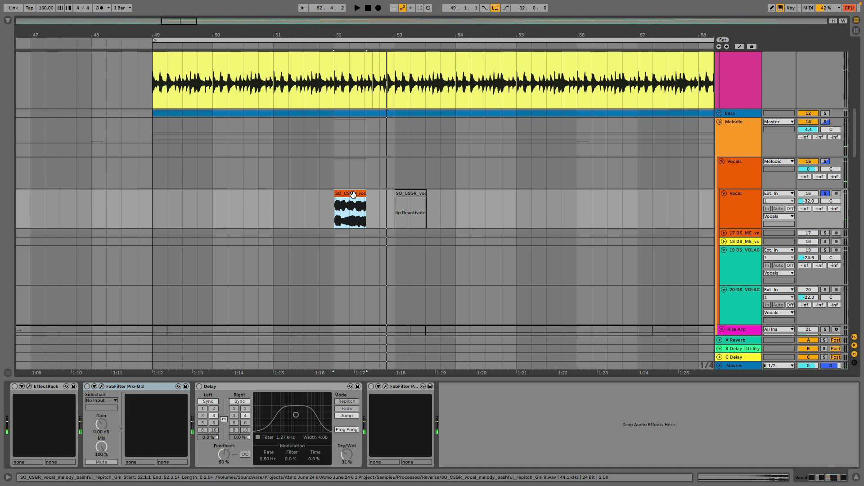
pyautogui.doubleClick(353, 194)
pyautogui.scroll(-2, 302, 283)
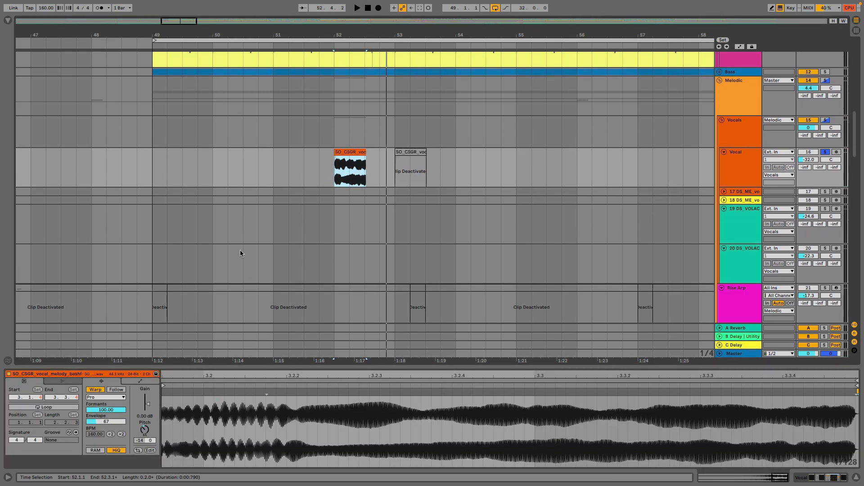
pyautogui.moveTo(340, 151); pyautogui.dragTo(508, 151)
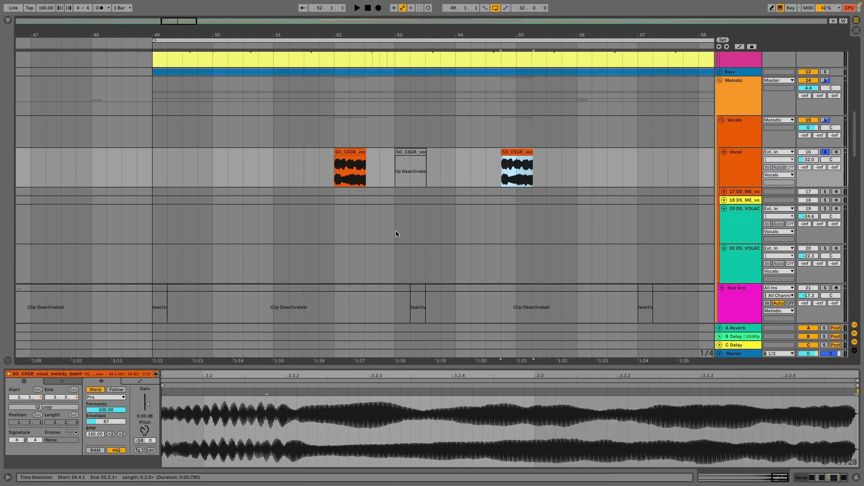
pyautogui.click(95, 390)
pyautogui.click(502, 174)
pyautogui.press('space')
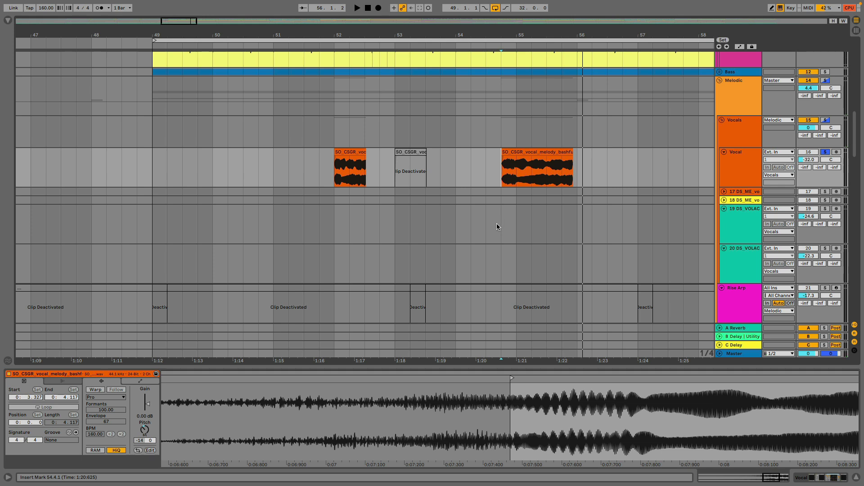
# Compare the warped vocal clip at bar 52 with its unwarped copy by playing each one
pyautogui.click(337, 162)
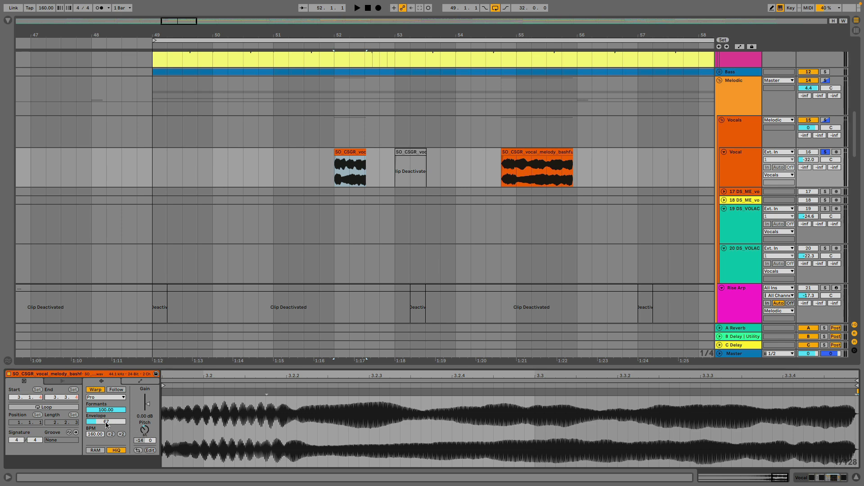
pyautogui.click(349, 152)
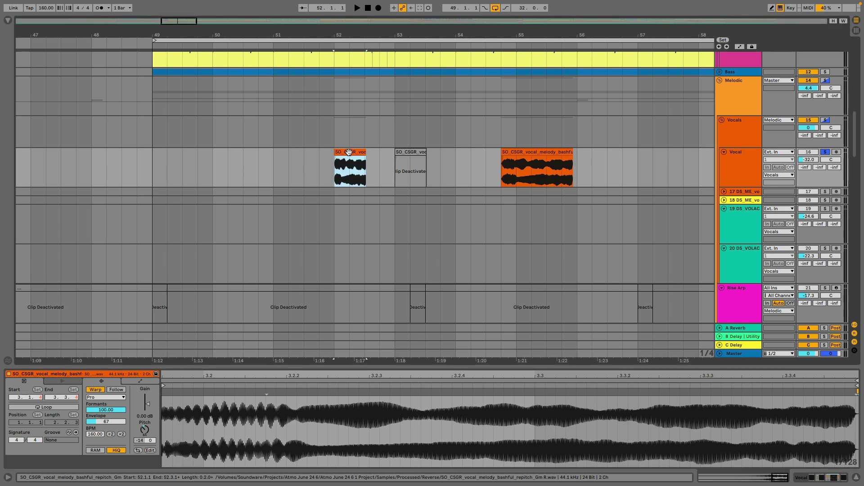
pyautogui.press('space')
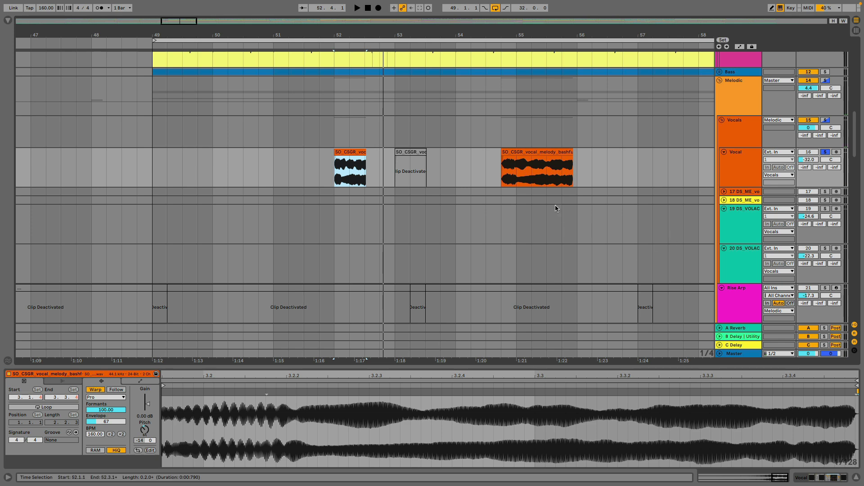
pyautogui.click(525, 151)
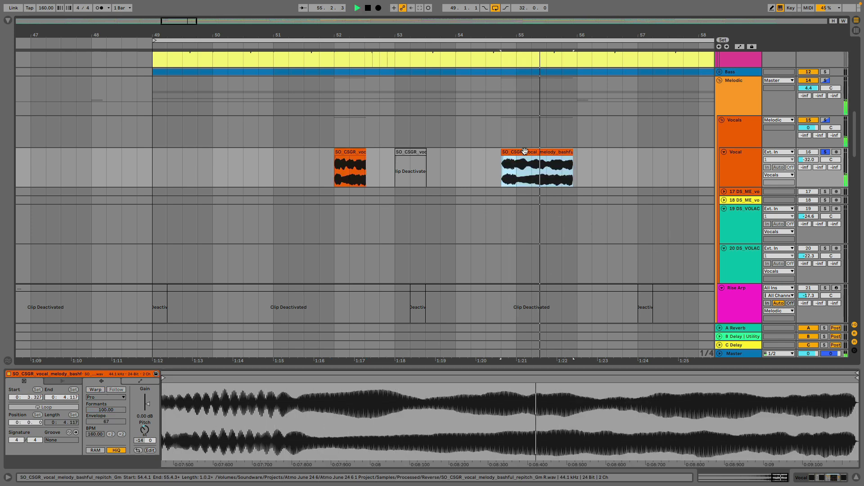
pyautogui.click(351, 152)
pyautogui.press('space')
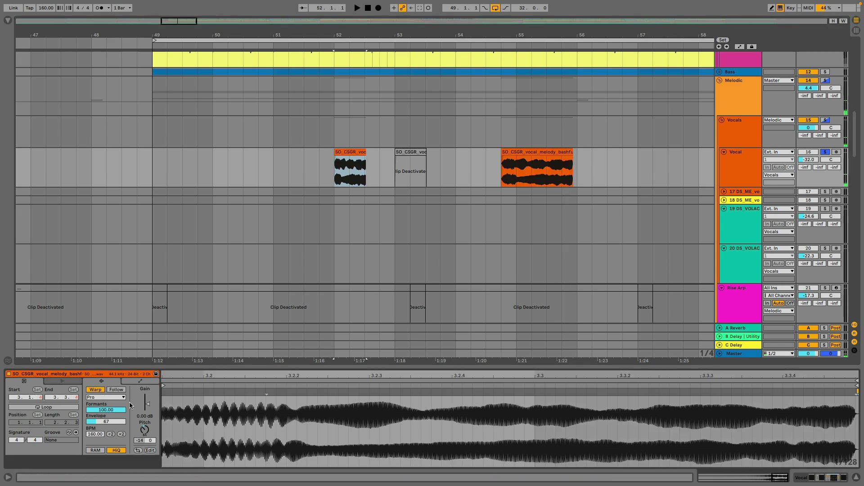
# Display the bar 52 vocal clip's Transposition envelope in an enlarged clip view and play the clip
pyautogui.click(141, 381)
pyautogui.click(113, 397)
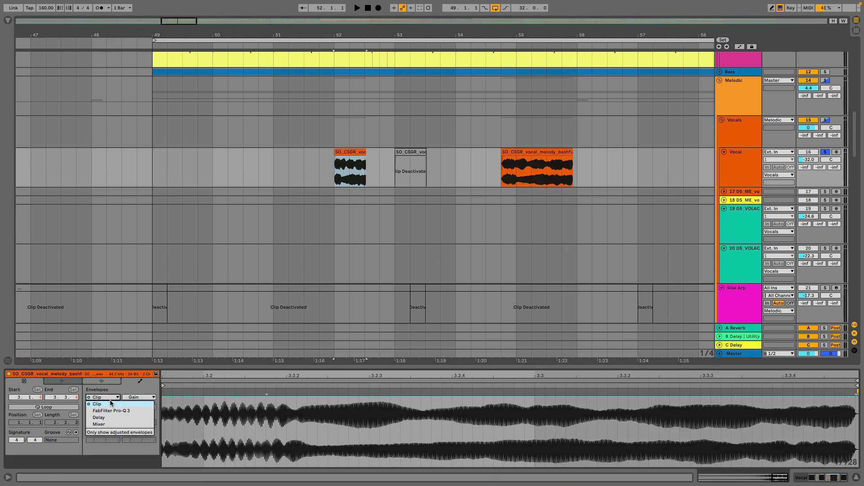
pyautogui.click(111, 404)
pyautogui.click(139, 397)
pyautogui.click(143, 411)
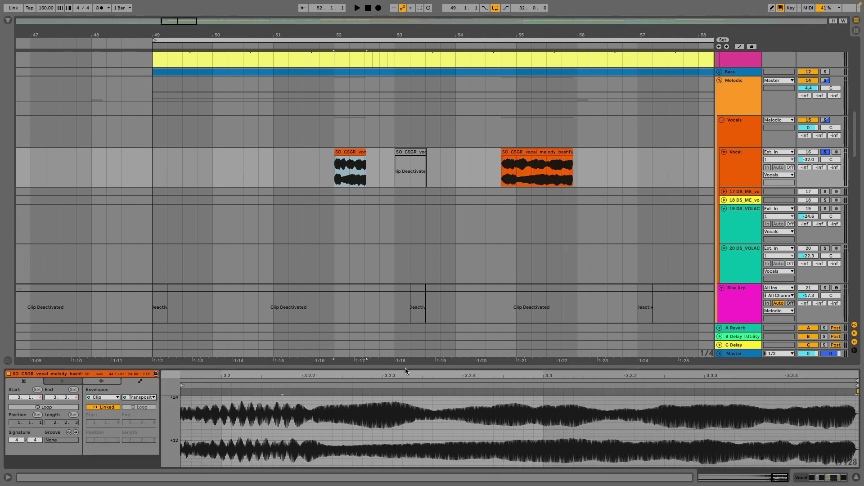
pyautogui.moveTo(410, 367); pyautogui.dragTo(411, 167)
pyautogui.moveTo(828, 298); pyautogui.dragTo(828, 291)
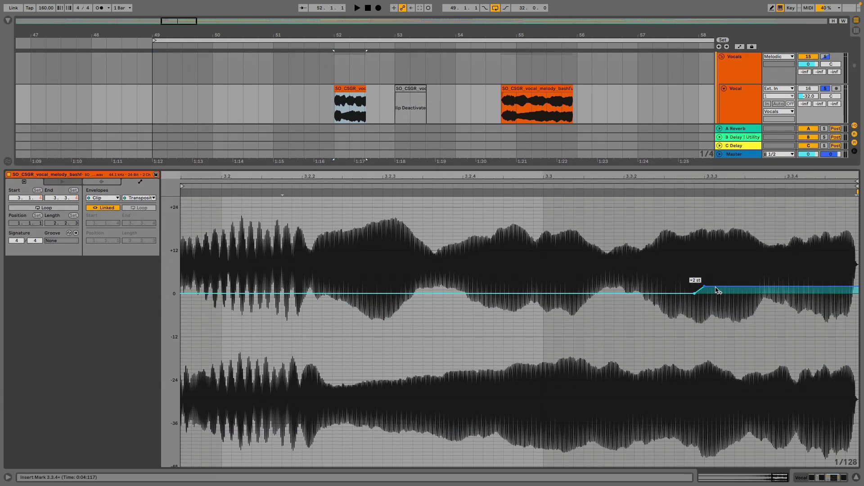
pyautogui.press('space')
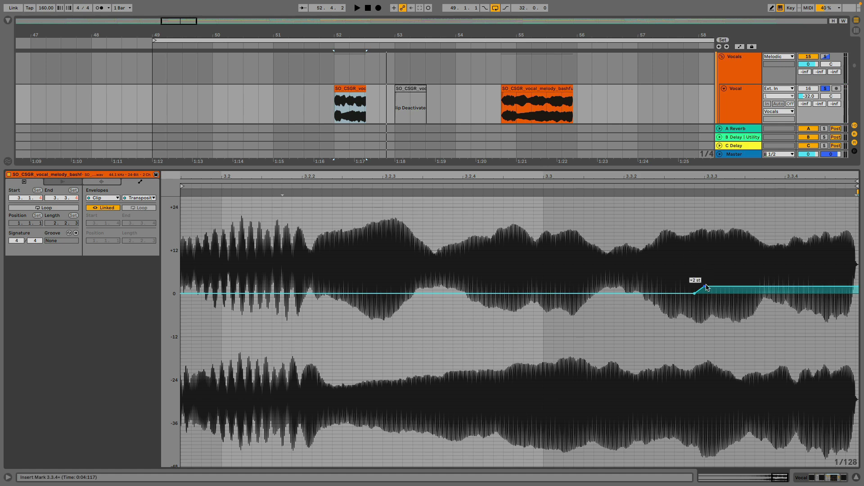
# Unsolo the Vocal track and deactivate the unwarped clip copy at 54.4.1
pyautogui.moveTo(429, 166); pyautogui.dragTo(459, 419)
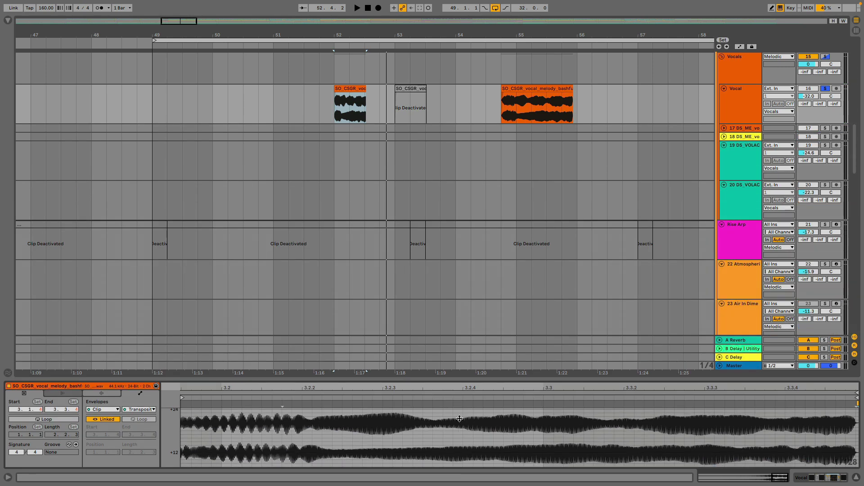
pyautogui.scroll(2, 579, 247)
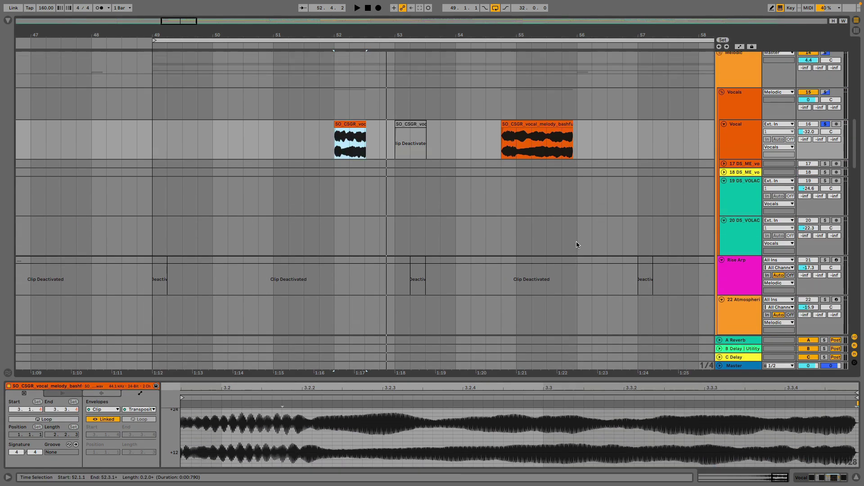
pyautogui.click(826, 125)
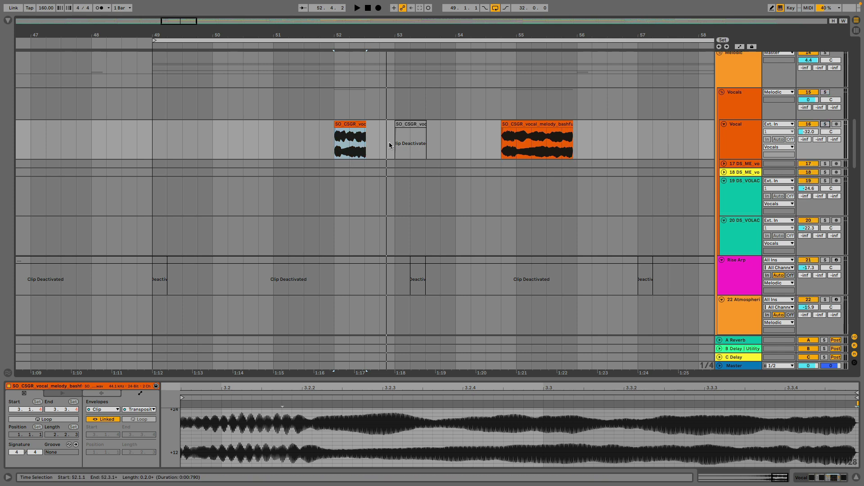
pyautogui.press('0')
# Play the full arrangement from 49.1.1 to hear the vocal in context
pyautogui.click(148, 148)
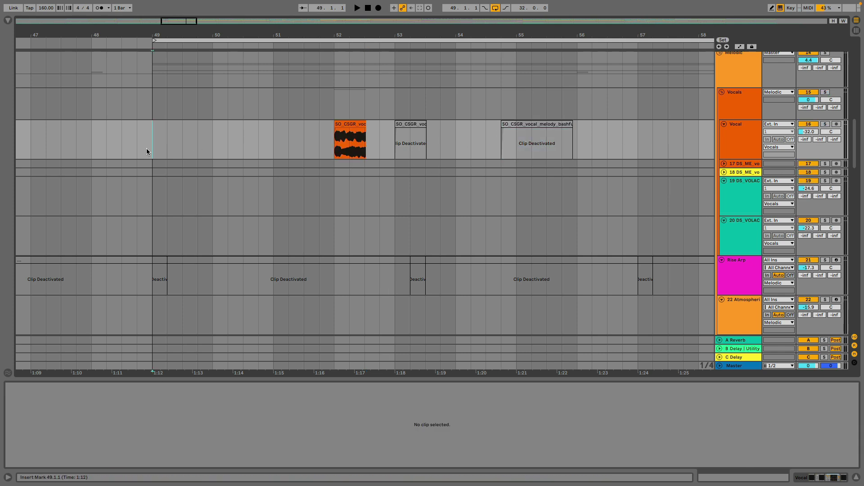
pyautogui.press('space')
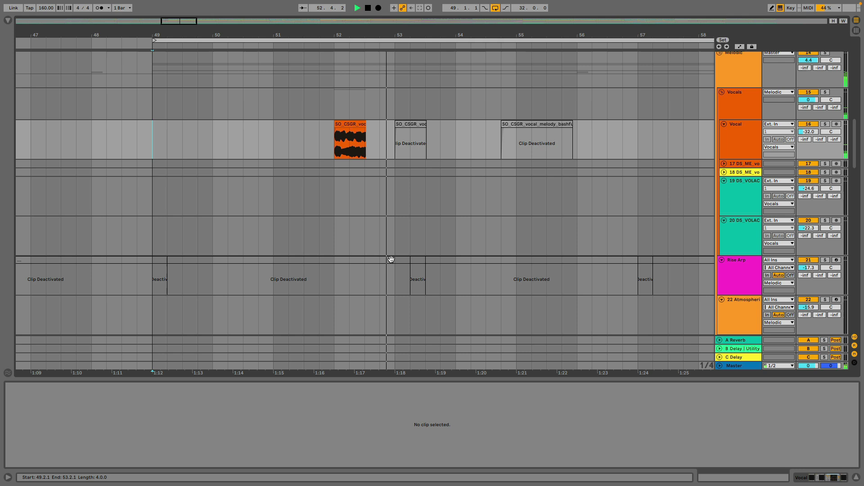
# Enable the Vocal track's EffectRack and first FabFilter Pro-Q 3 with their windows open, and play the clip from bar 52
pyautogui.click(738, 135)
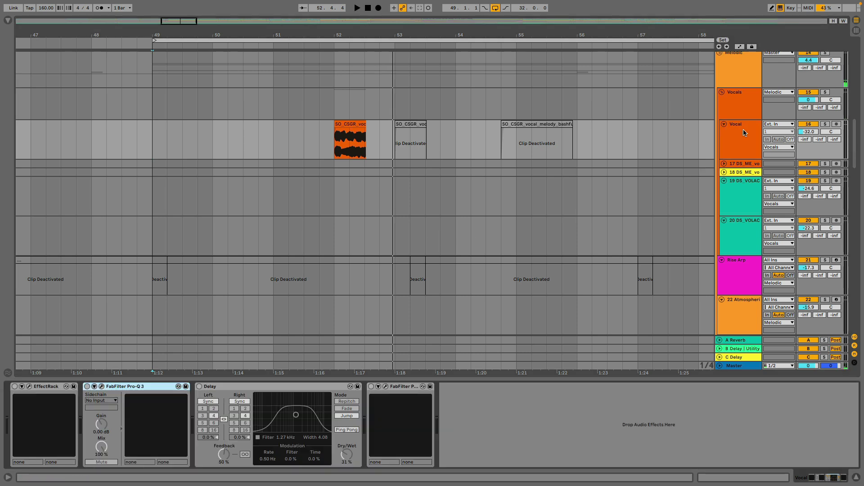
pyautogui.click(24, 388)
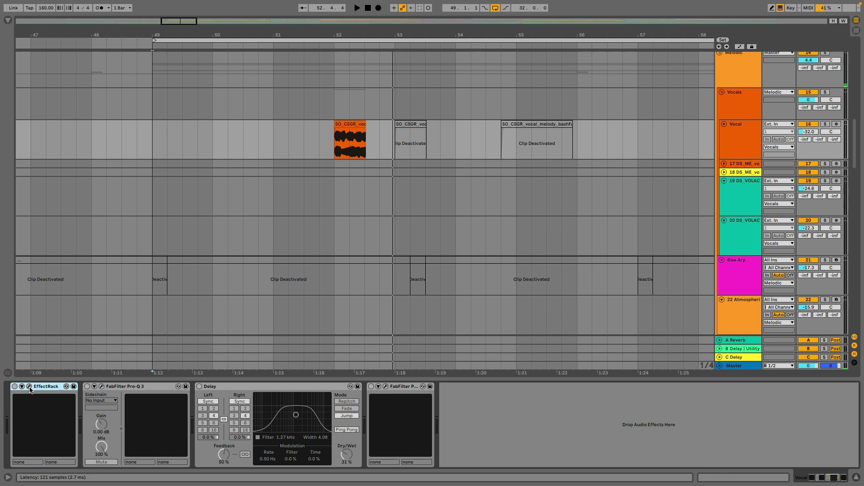
pyautogui.click(29, 387)
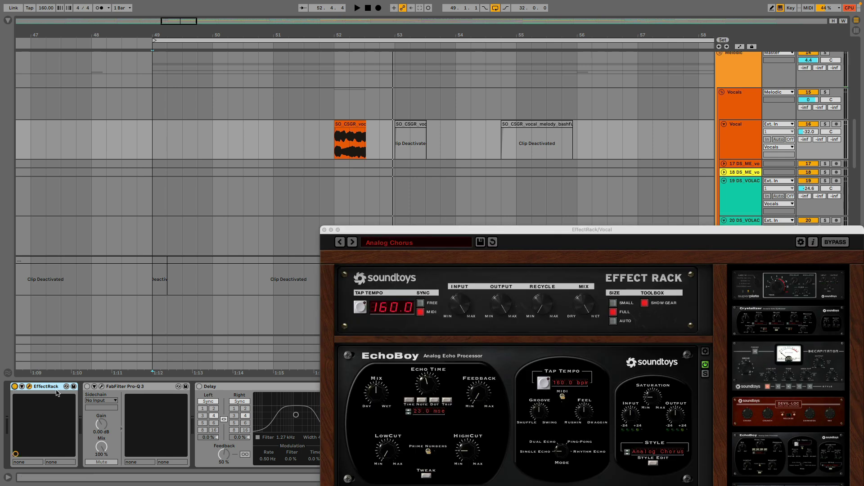
pyautogui.click(102, 386)
pyautogui.click(87, 387)
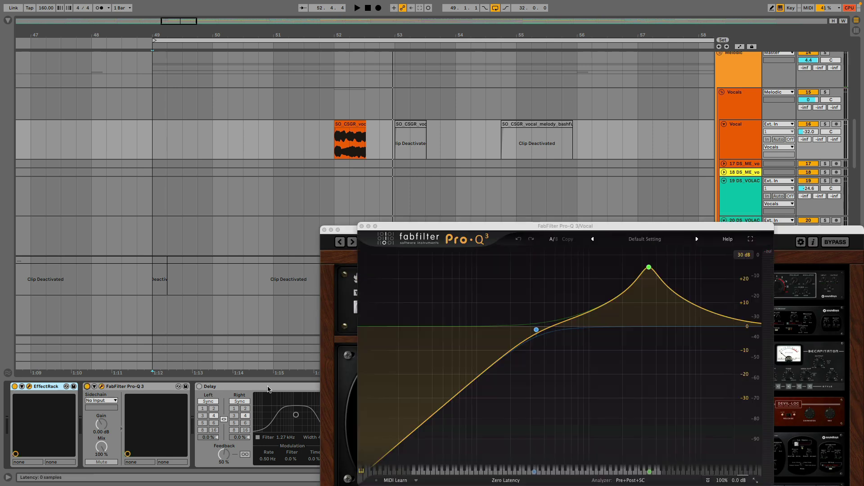
pyautogui.click(333, 149)
pyautogui.press('space')
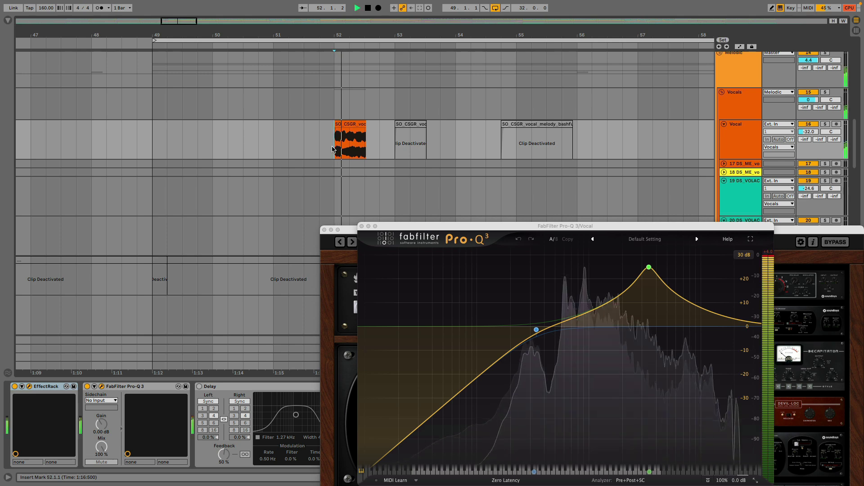
# Enable the Vocal track's Delay and last FabFilter EQ, and play the bar 52 clip through the full effects chain
pyautogui.moveTo(437, 229); pyautogui.dragTo(476, 393)
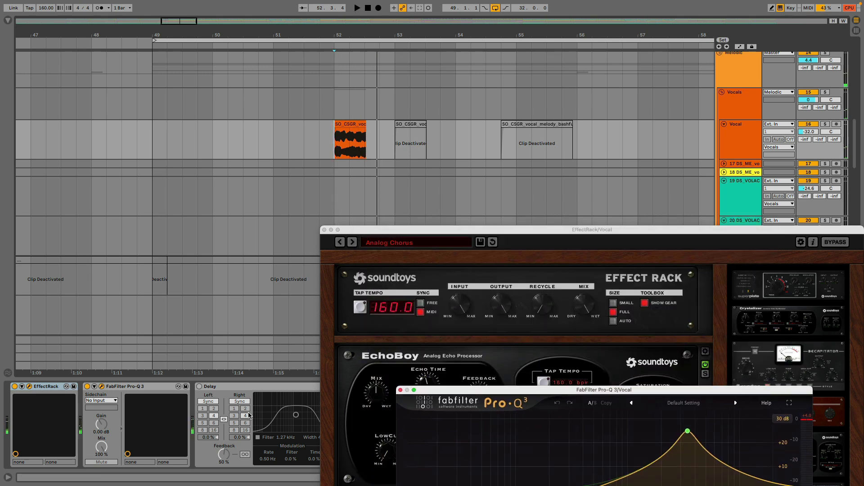
pyautogui.moveTo(381, 227); pyautogui.dragTo(446, 396)
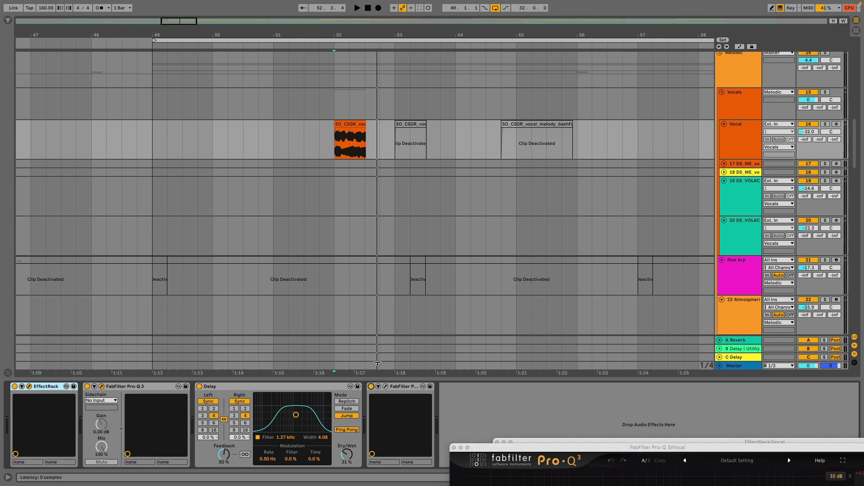
pyautogui.click(335, 149)
pyautogui.press('space')
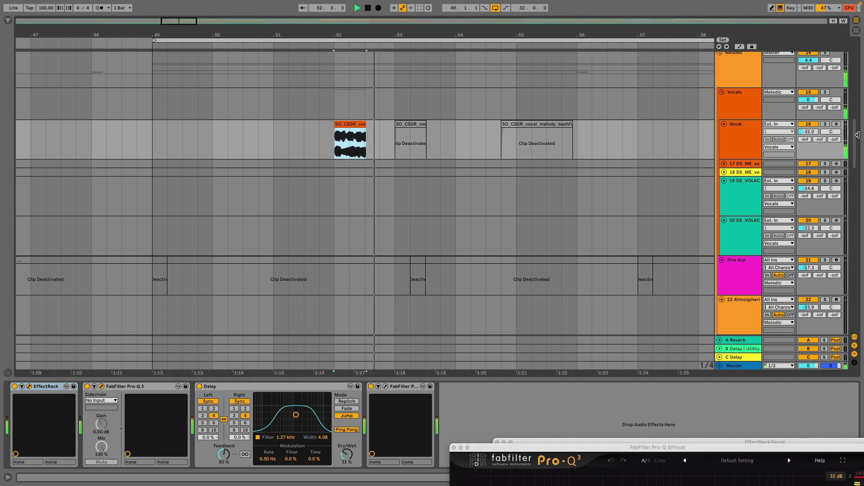
pyautogui.press('space')
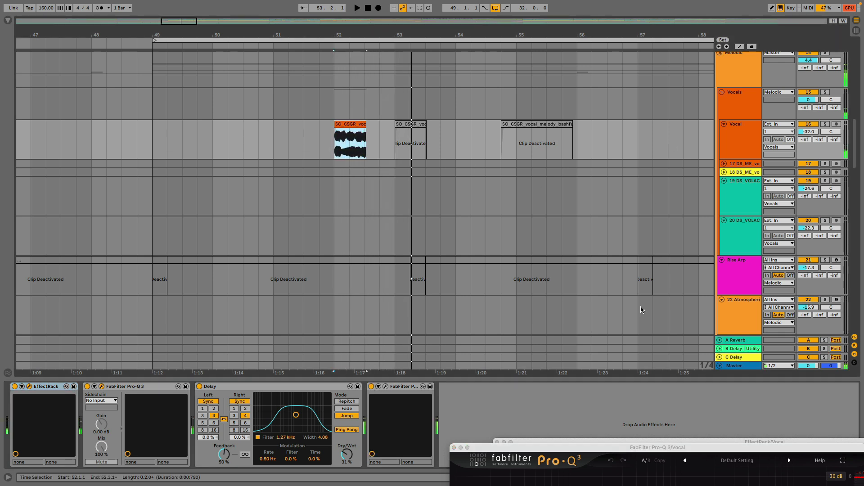
# Close the Pro-Q 3 and EffectRack windows and hide the Vocal track's device chain
pyautogui.click(454, 448)
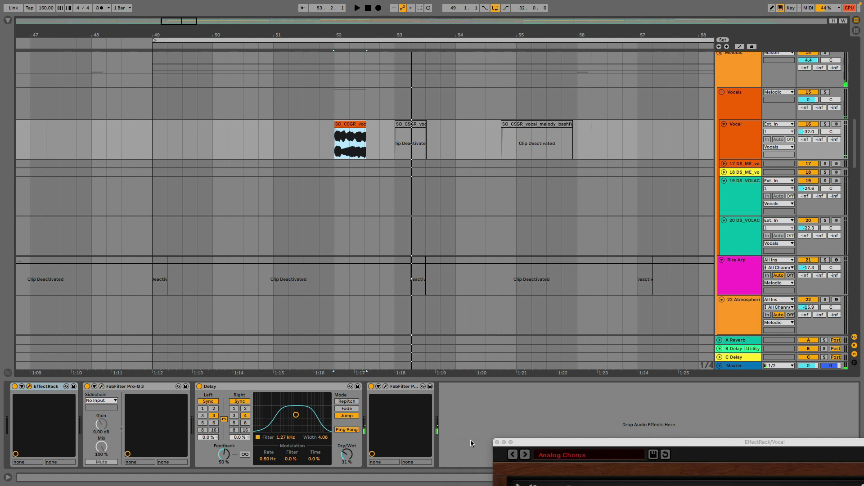
pyautogui.click(497, 443)
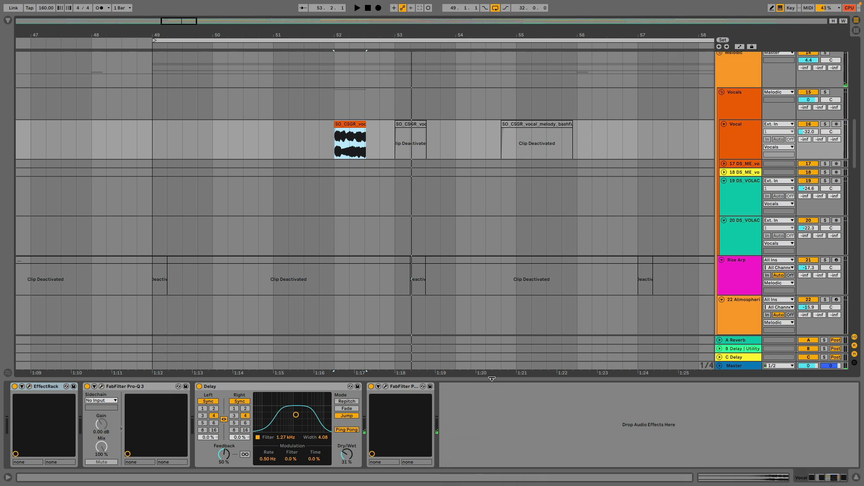
pyautogui.hotkey('ctrl', 'alt', 'l')
pyautogui.press('-')
pyautogui.press('-')
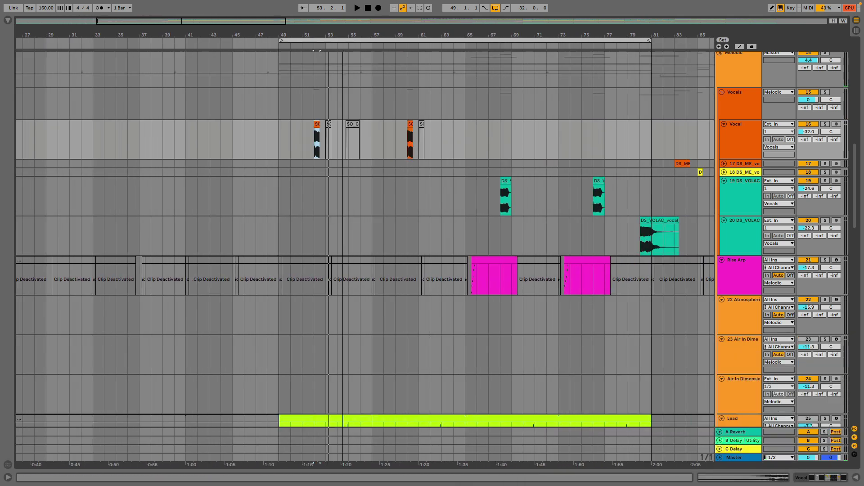
# Solo track 19 DS_VOLAC, play its vocal ad-lib clip at bar 68 and display the track's device chain
pyautogui.hscroll(1, 422, 186)
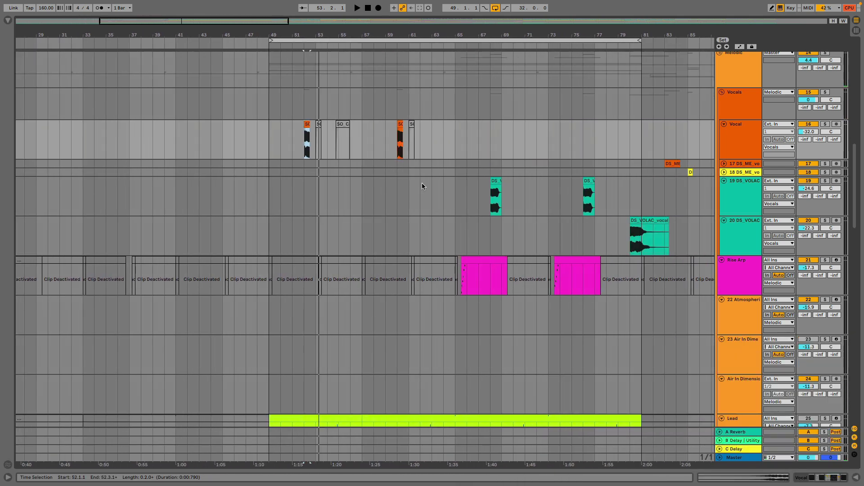
pyautogui.click(825, 180)
pyautogui.click(497, 181)
pyautogui.press('space')
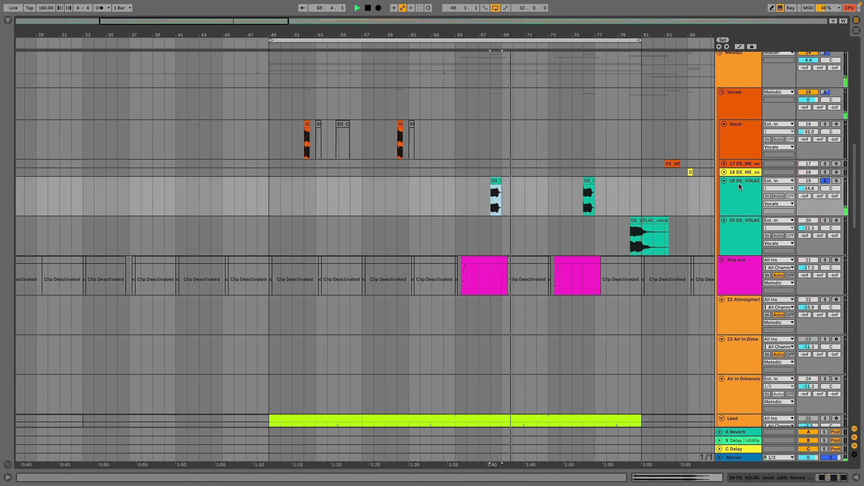
pyautogui.press('space')
pyautogui.doubleClick(746, 197)
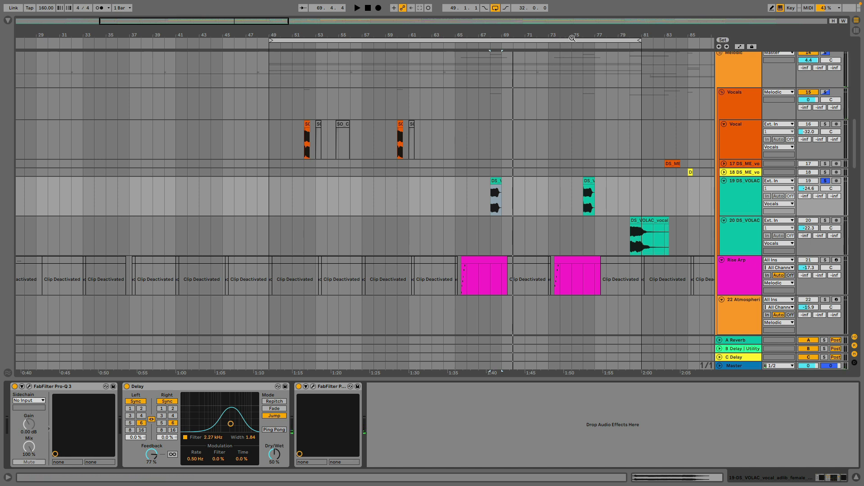
# Solo track 20 DS_VOLAC instead and play its vocal ad-lib clip at bar 80
pyautogui.click(825, 220)
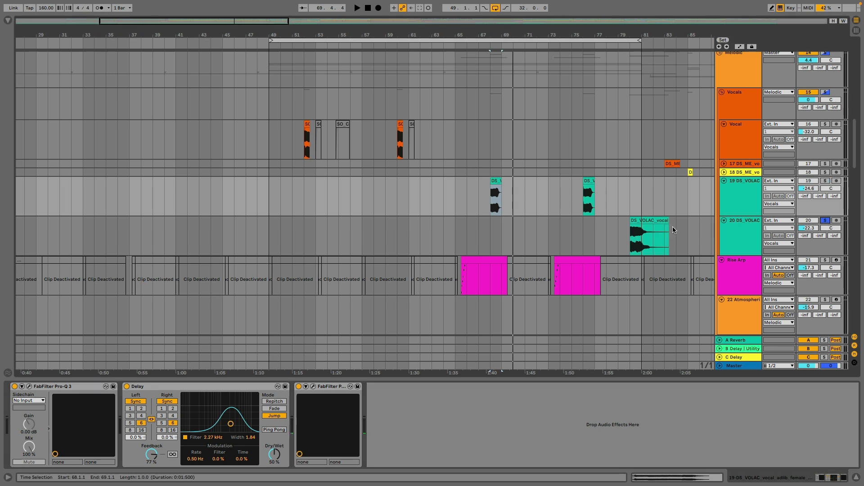
pyautogui.click(645, 222)
pyautogui.press('space')
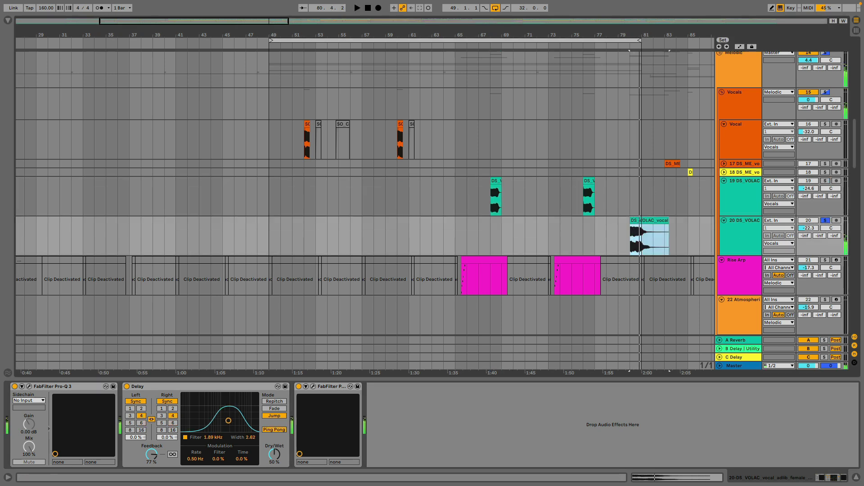
# Open the clip view of track 20's bar 80 vocal clip and briefly play the soloed track
pyautogui.moveTo(640, 36); pyautogui.dragTo(640, 81)
pyautogui.moveTo(585, 41); pyautogui.dragTo(580, 36)
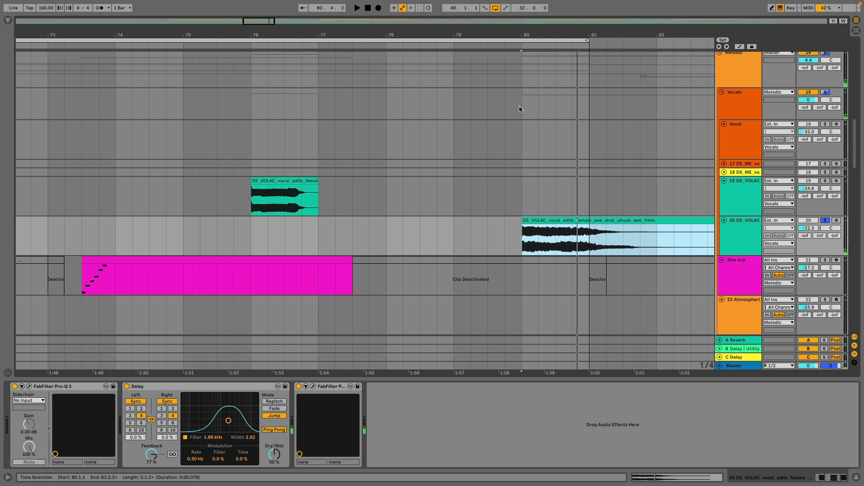
pyautogui.click(547, 218)
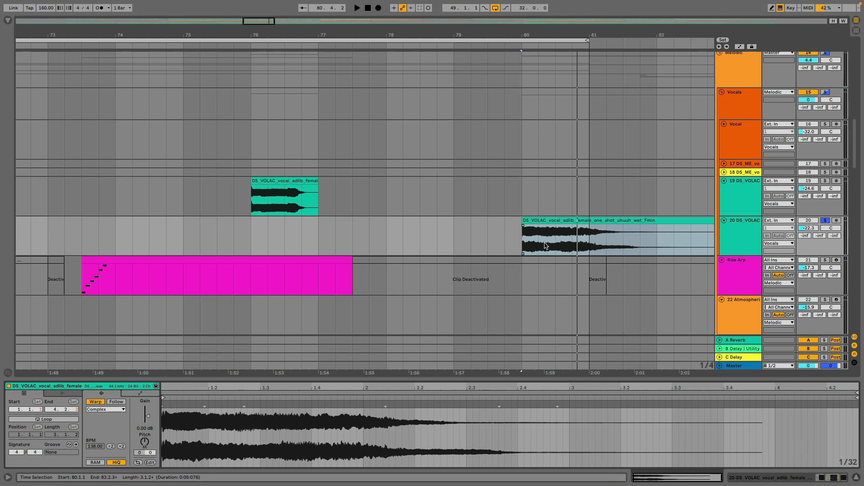
pyautogui.press('space')
pyautogui.press('space')
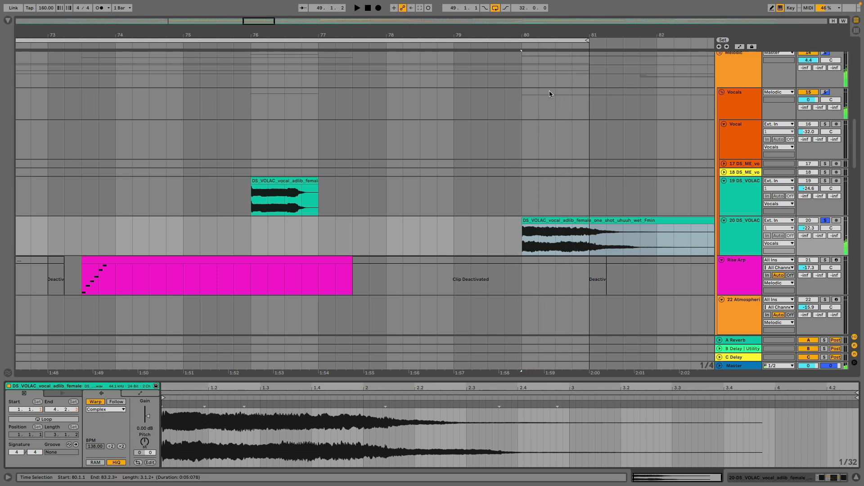
# Hide the clip view and unsolo track 20 DS_VOLAC
pyautogui.moveTo(547, 38); pyautogui.dragTo(520, 32)
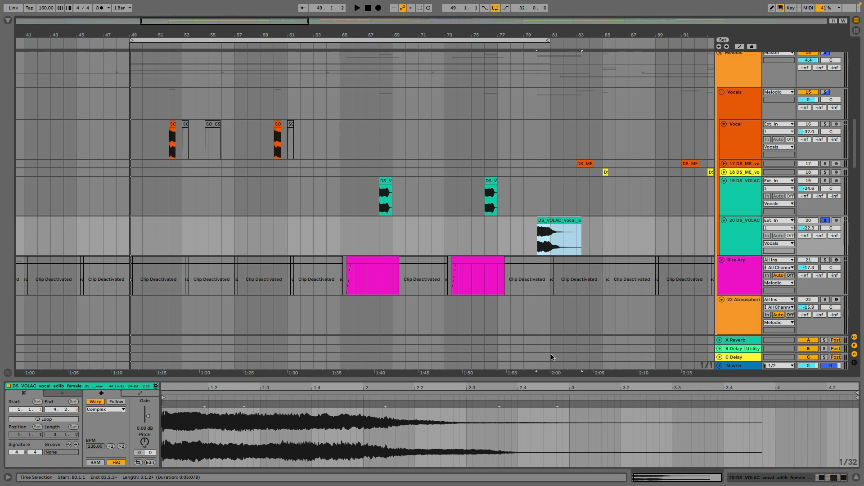
pyautogui.moveTo(526, 379); pyautogui.dragTo(527, 468)
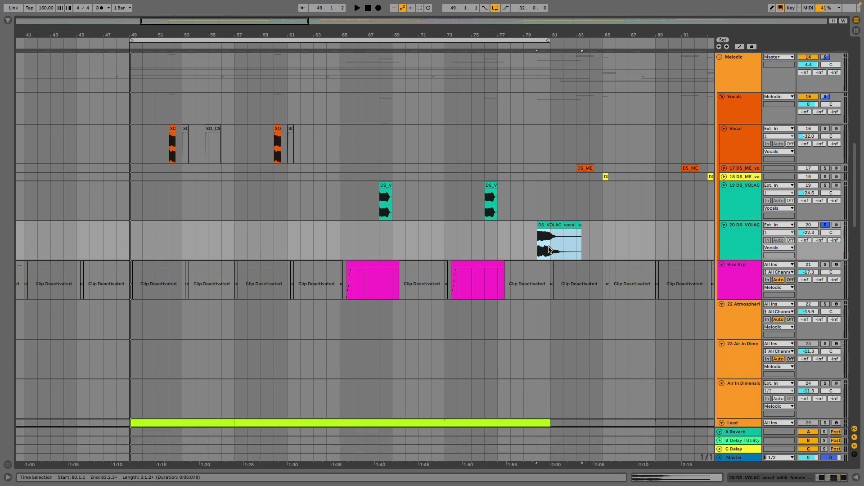
pyautogui.moveTo(207, 34); pyautogui.dragTo(208, 23)
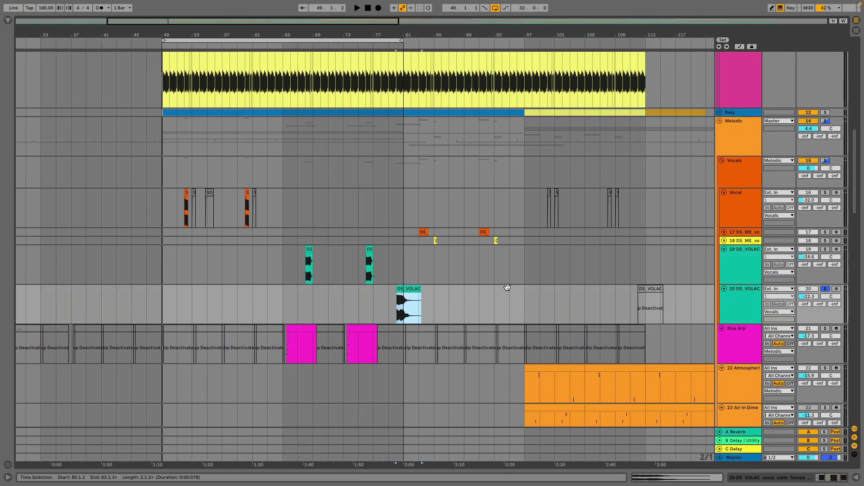
pyautogui.scroll(-5, 481, 266)
pyautogui.click(827, 190)
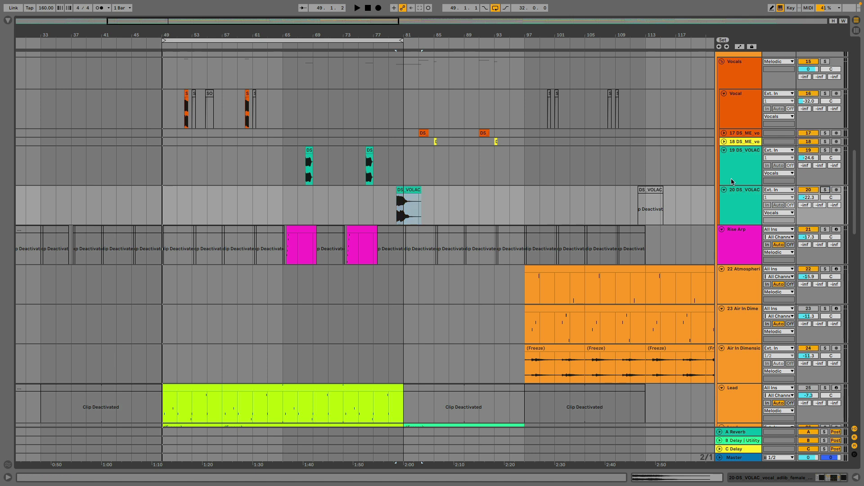
# Unfold and solo track 17 DS_ME, and play its vocal ad-lib clip at bar 83
pyautogui.click(724, 132)
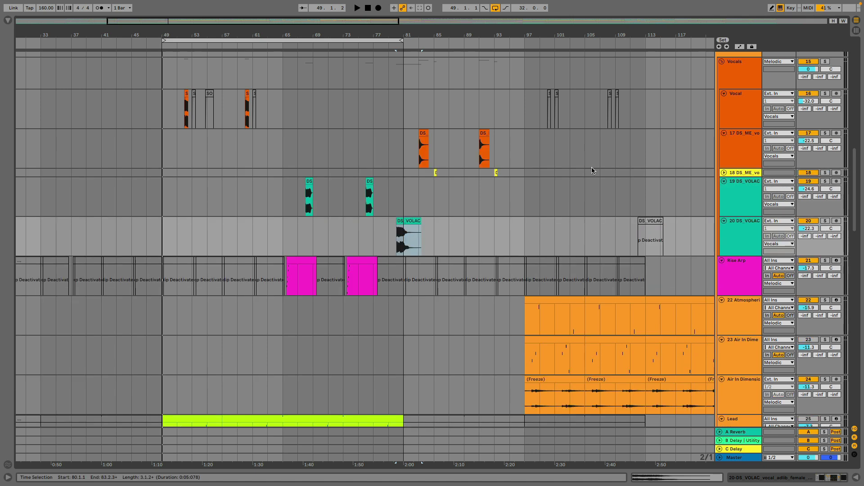
pyautogui.click(827, 133)
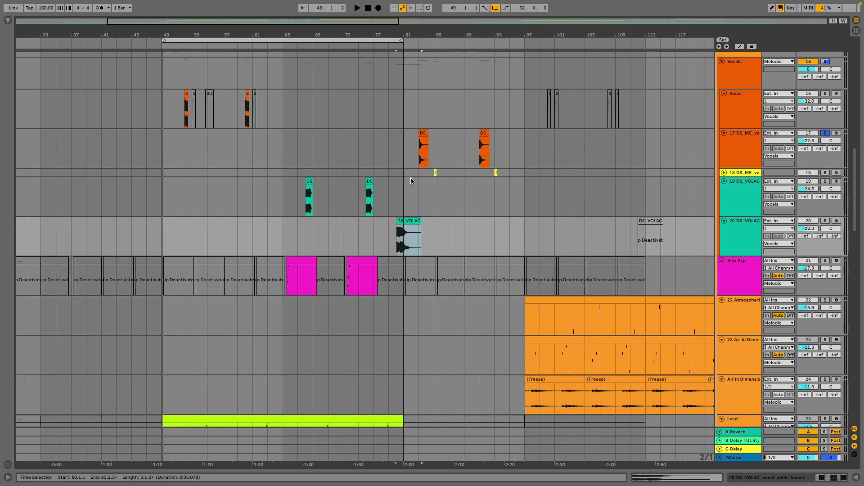
pyautogui.click(424, 131)
pyautogui.press('space')
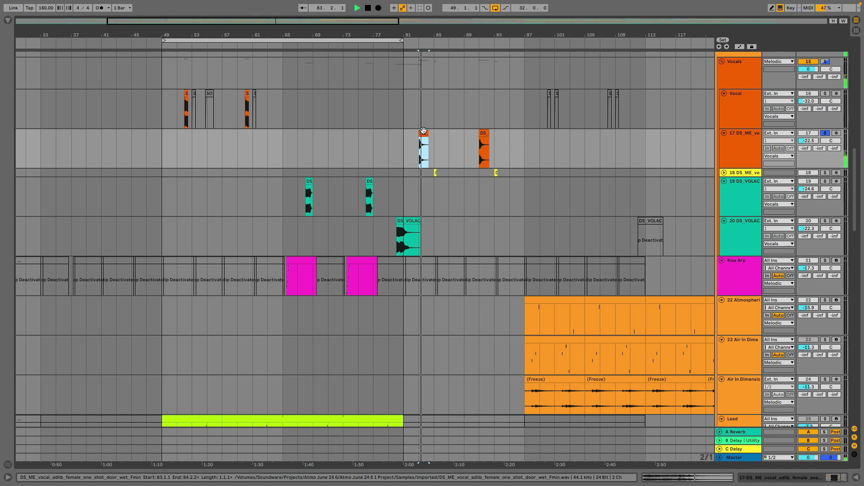
pyautogui.press('space')
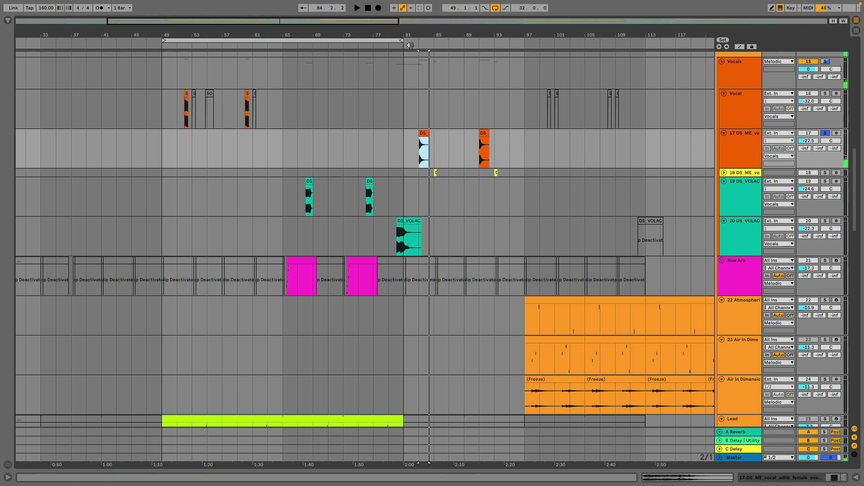
# Unfold and solo track 18 DS_ME, and play its vocal ad-lib clip at bar 85
pyautogui.moveTo(419, 36); pyautogui.dragTo(419, 90)
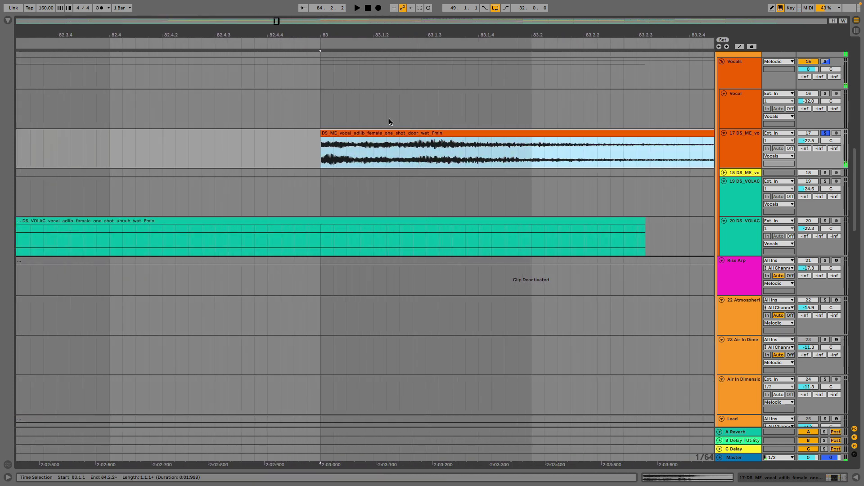
pyautogui.press('-')
pyautogui.press('-')
pyautogui.press('-')
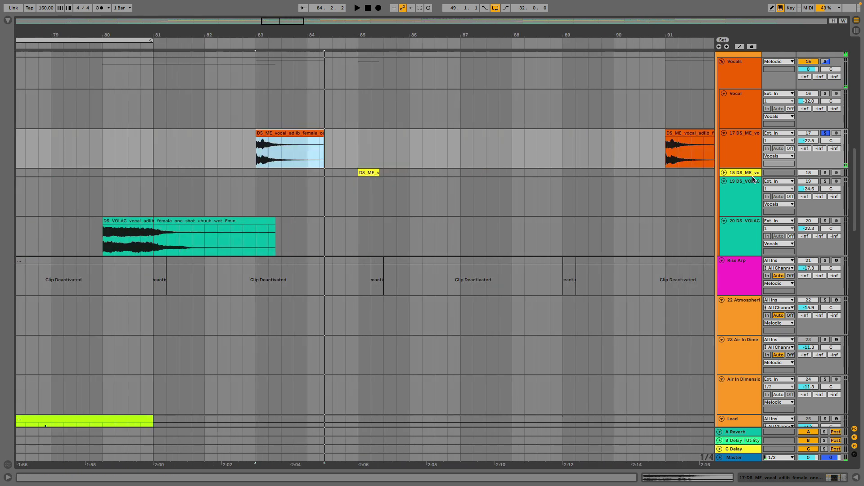
pyautogui.click(724, 173)
pyautogui.click(370, 173)
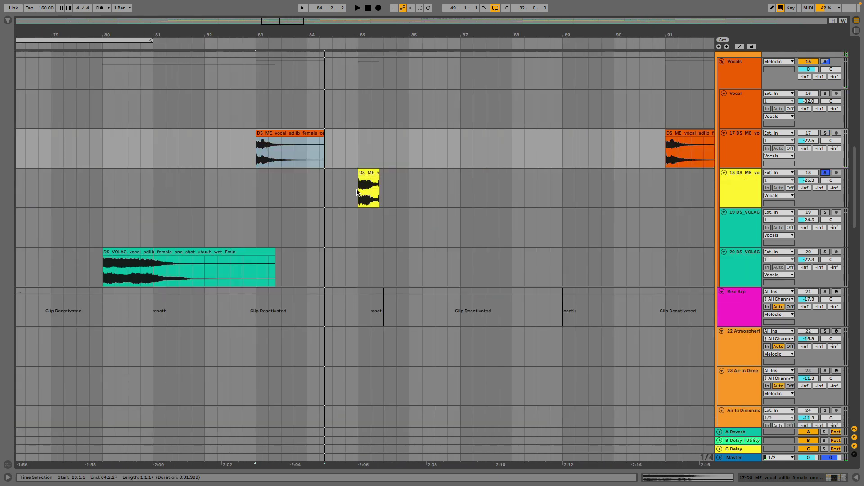
pyautogui.press('space')
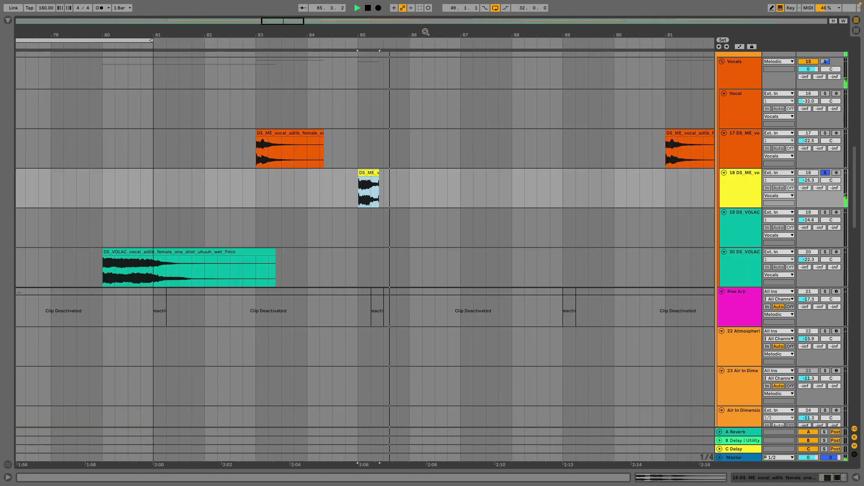
pyautogui.press('space')
# Unsolo track 18 DS_ME and move on to the Lead tracks
pyautogui.press('-')
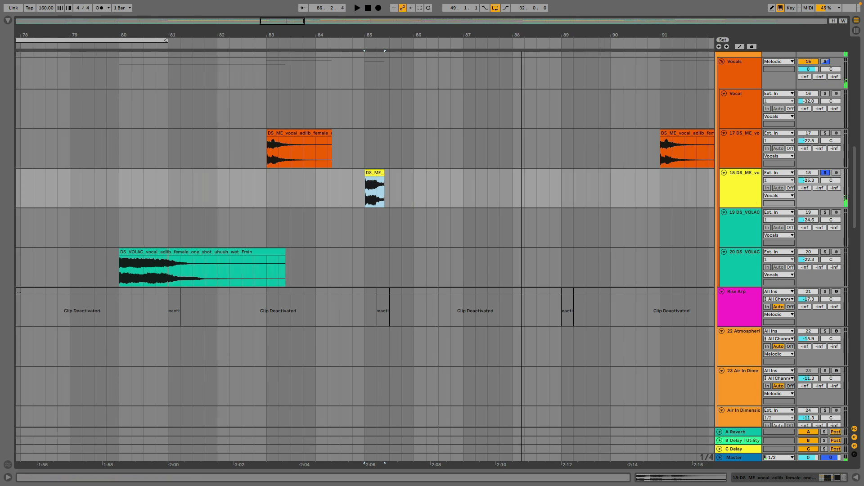
pyautogui.click(826, 175)
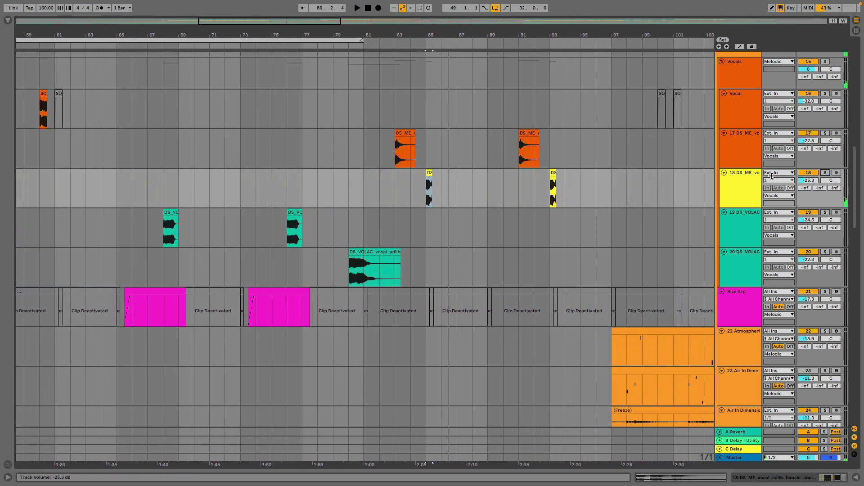
pyautogui.scroll(-5, 565, 200)
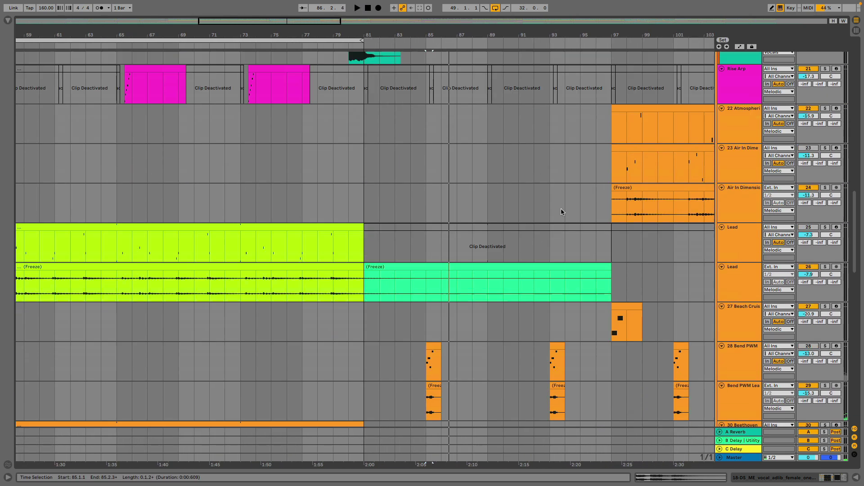
# Solo the frozen Bend PWM Lead track 29 and play its clip at bar 85
pyautogui.scroll(-2, 541, 238)
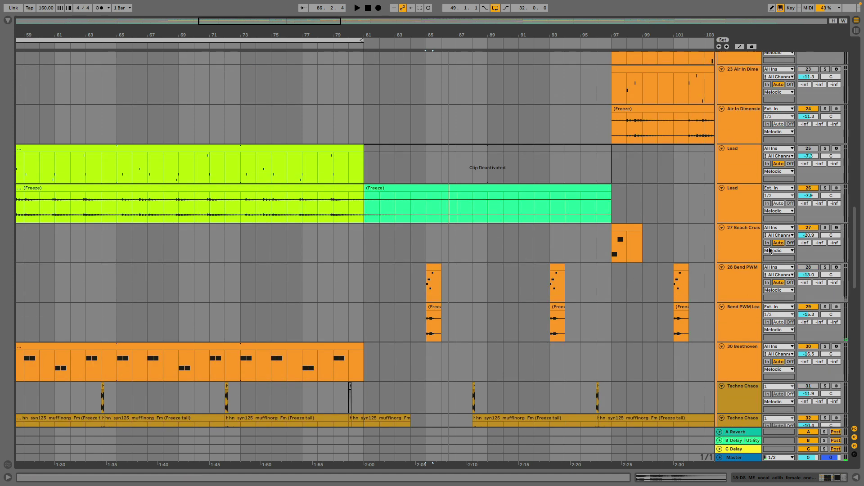
pyautogui.click(434, 309)
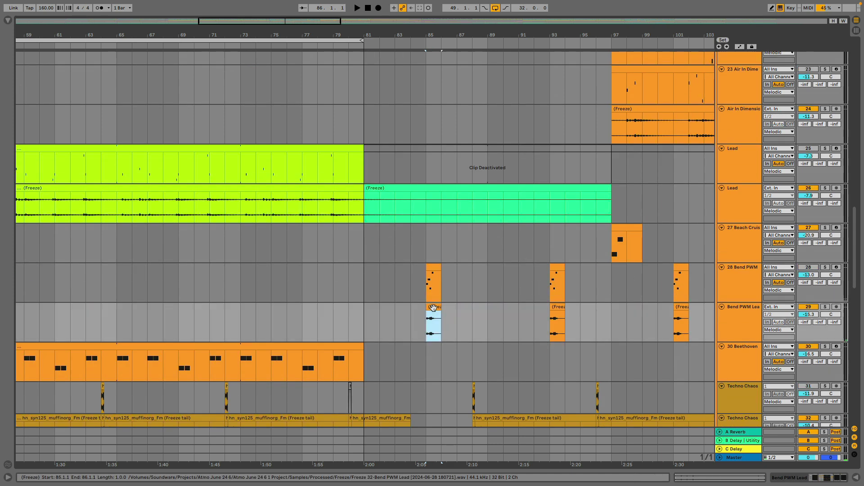
pyautogui.press('space')
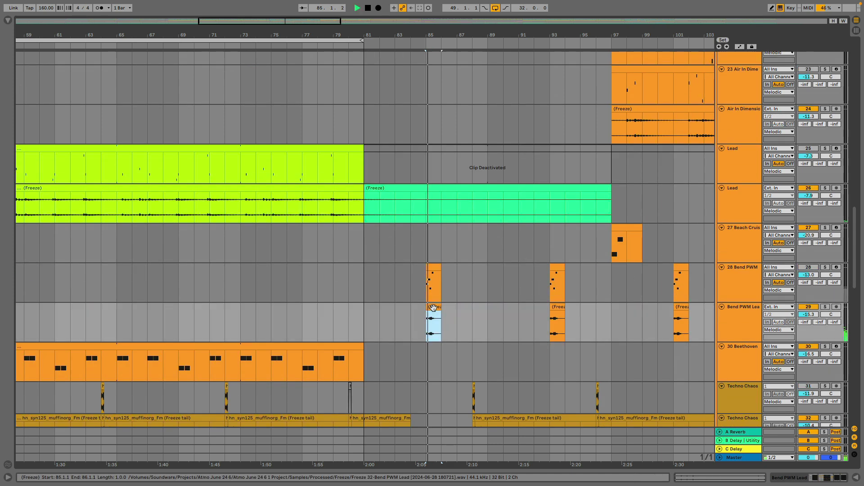
pyautogui.click(825, 307)
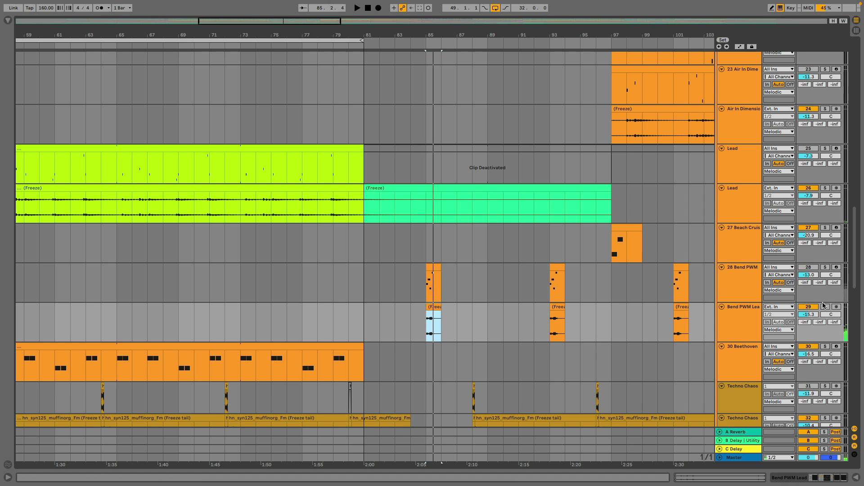
pyautogui.click(430, 306)
pyautogui.press('space')
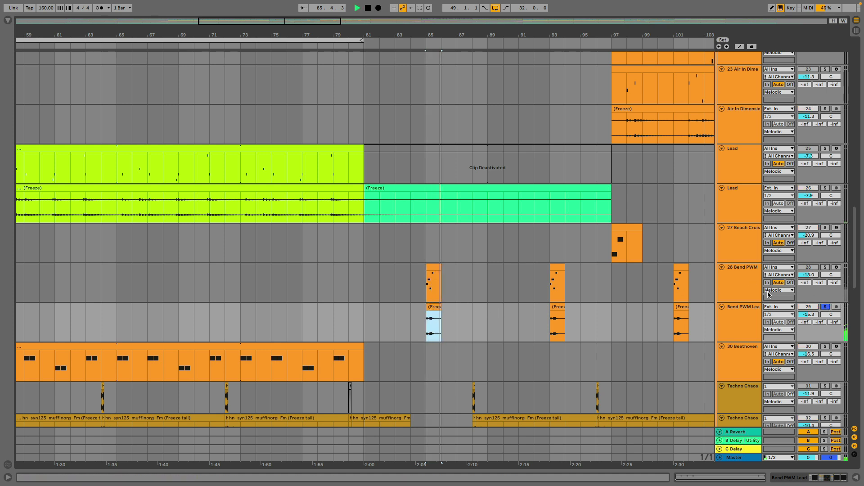
pyautogui.press('space')
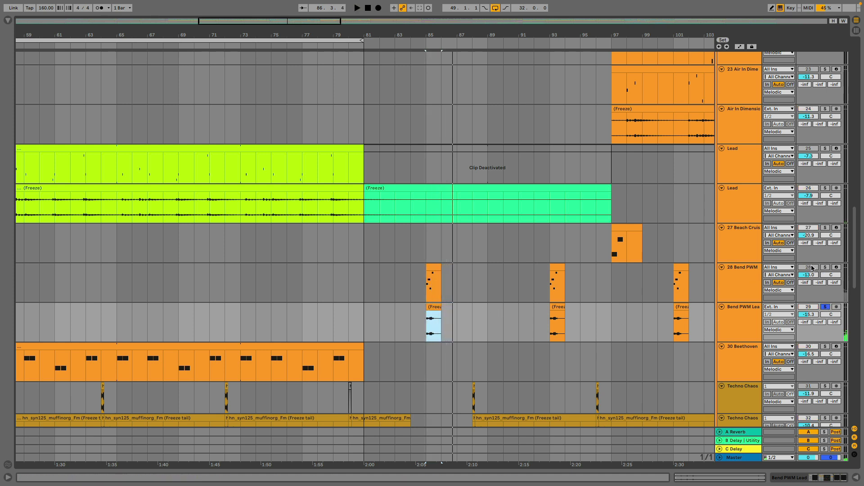
# Solo track 28 Bend PWM and open its MS-20 synth, keeping the track's clips in view
pyautogui.click(825, 267)
pyautogui.doubleClick(739, 282)
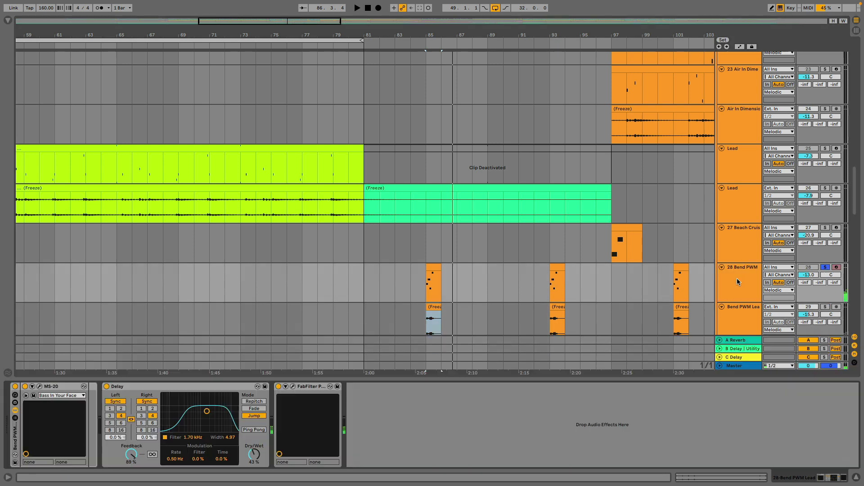
pyautogui.click(40, 387)
pyautogui.moveTo(448, 106); pyautogui.dragTo(181, 366)
# Play track 28's MIDI clip at bar 85, view the full MS-20 synth, and close it and unsolo the track
pyautogui.click(429, 283)
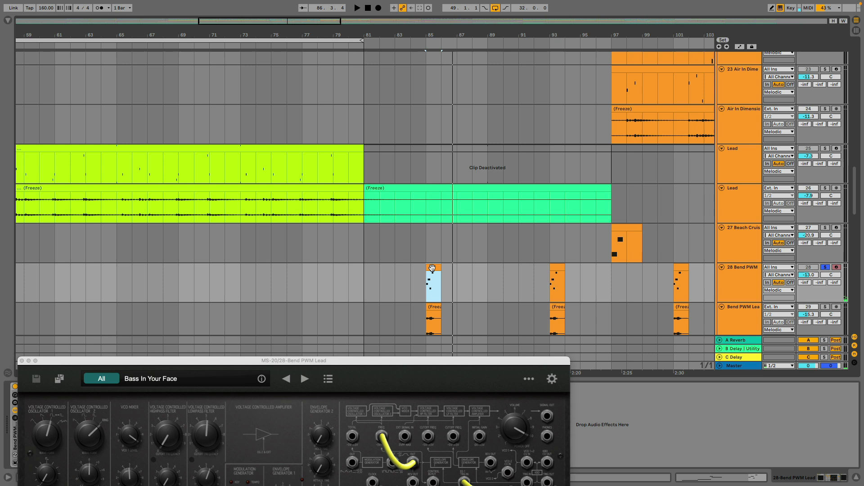
pyautogui.press('space')
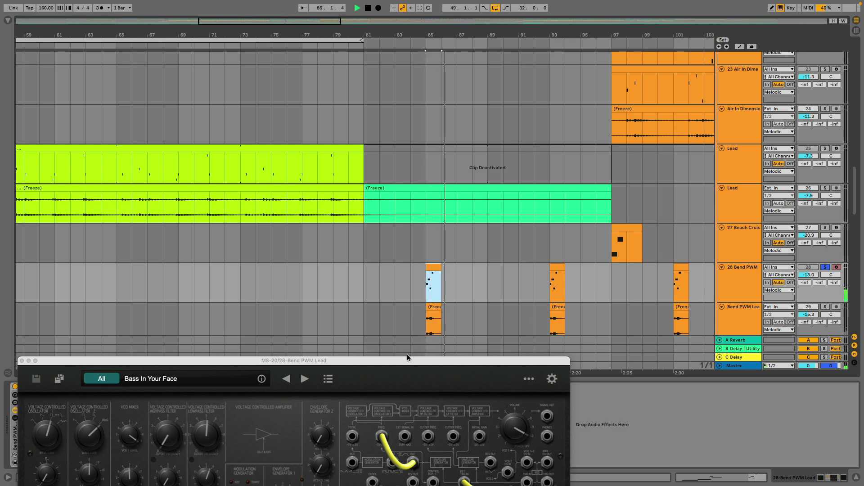
pyautogui.moveTo(320, 360); pyautogui.dragTo(360, 155)
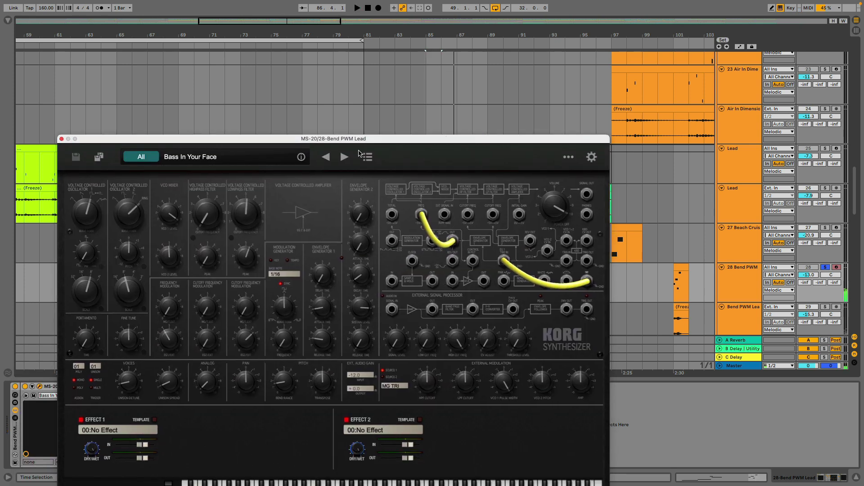
pyautogui.click(62, 140)
pyautogui.click(824, 268)
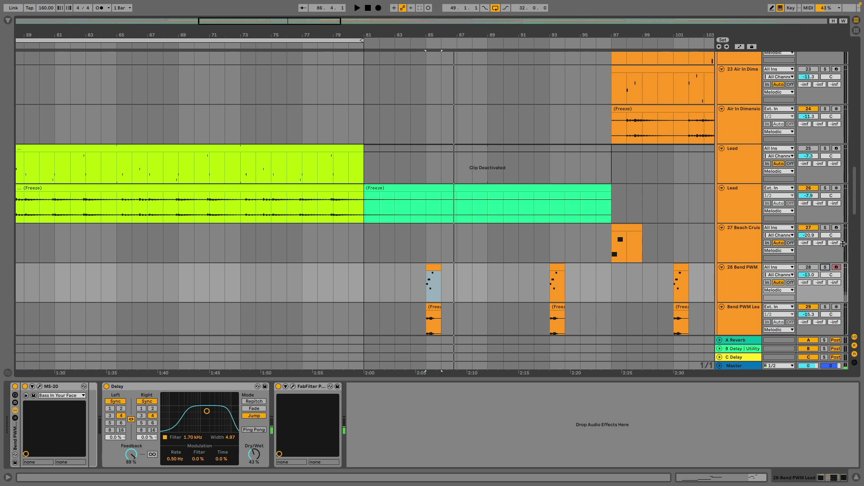
# Solo the frozen track 34 Bleep_FX, play its clip at bar 193, and unsolo the track
pyautogui.moveTo(860, 181); pyautogui.dragTo(854, 219)
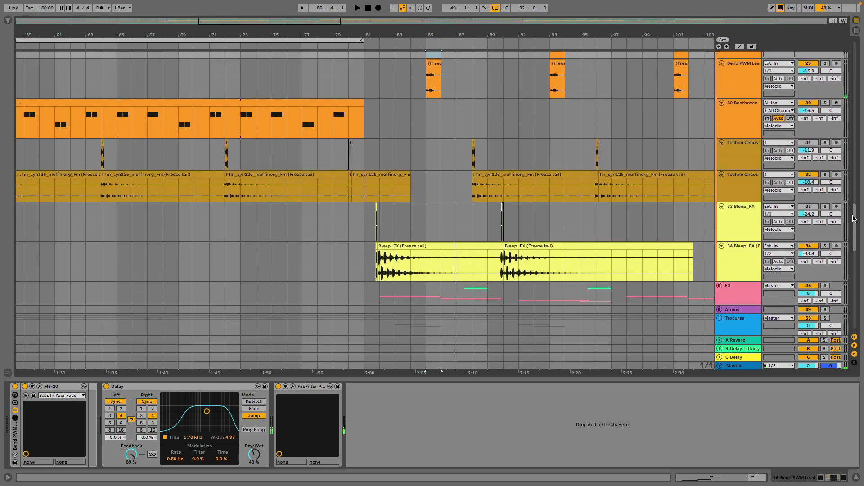
pyautogui.moveTo(475, 34); pyautogui.dragTo(625, 43)
pyautogui.click(826, 246)
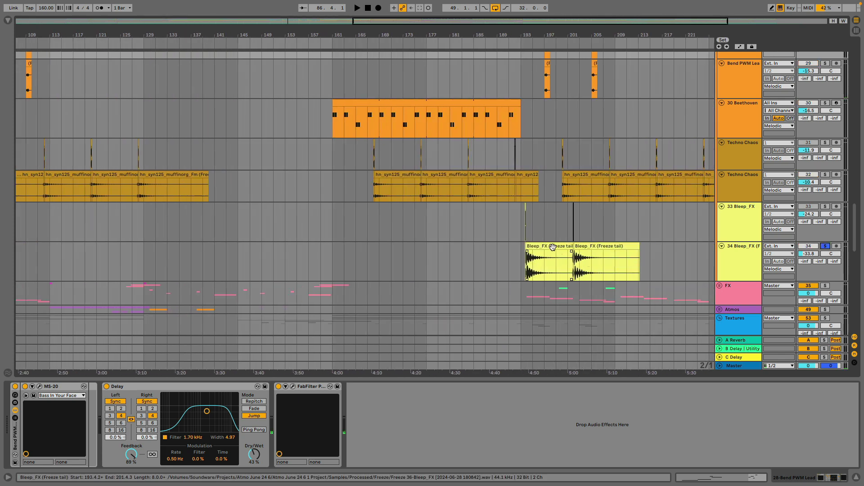
pyautogui.click(550, 246)
pyautogui.press('space')
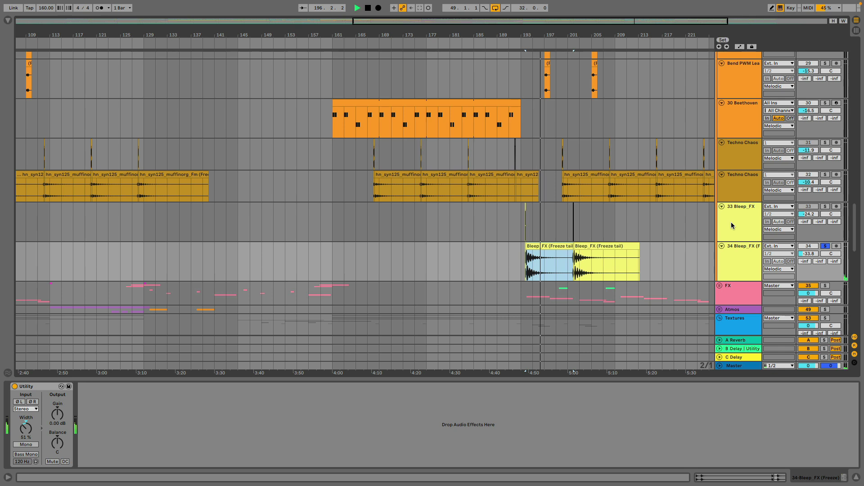
pyautogui.scroll(-3, 646, 246)
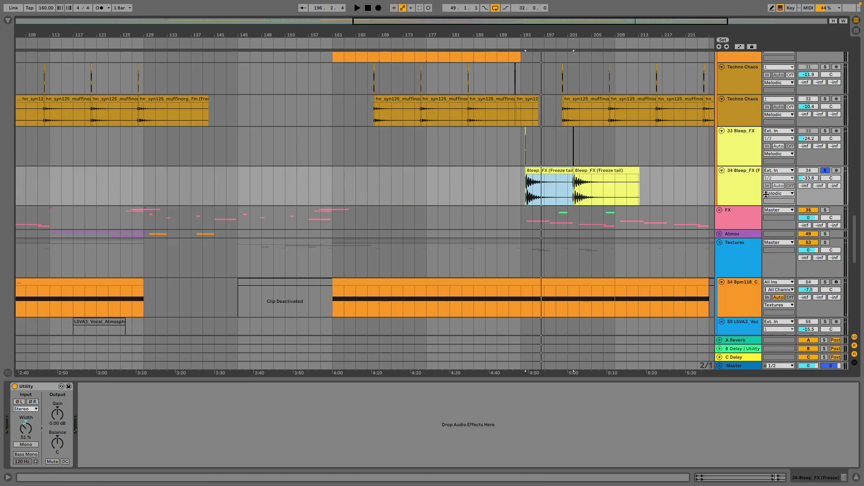
pyautogui.click(826, 171)
# Examine how the vocal, ad-lib, arp and lead clips are spread across the whole arrangement
pyautogui.scroll(5, 674, 119)
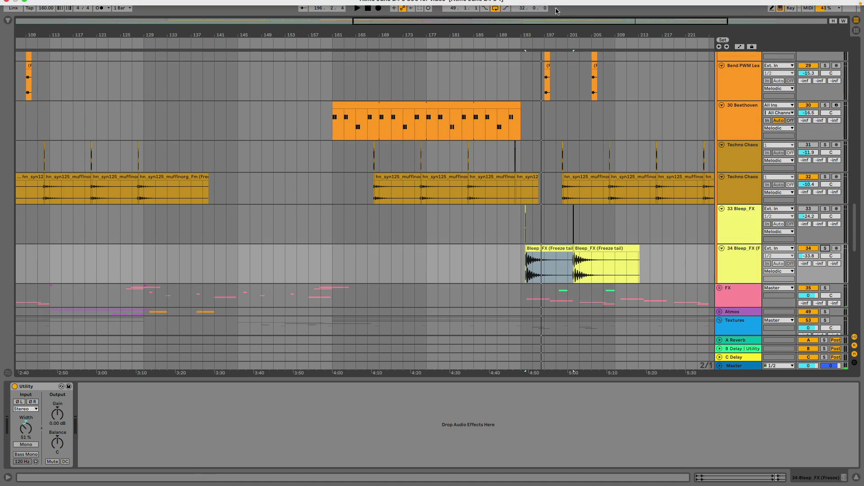
pyautogui.press('-')
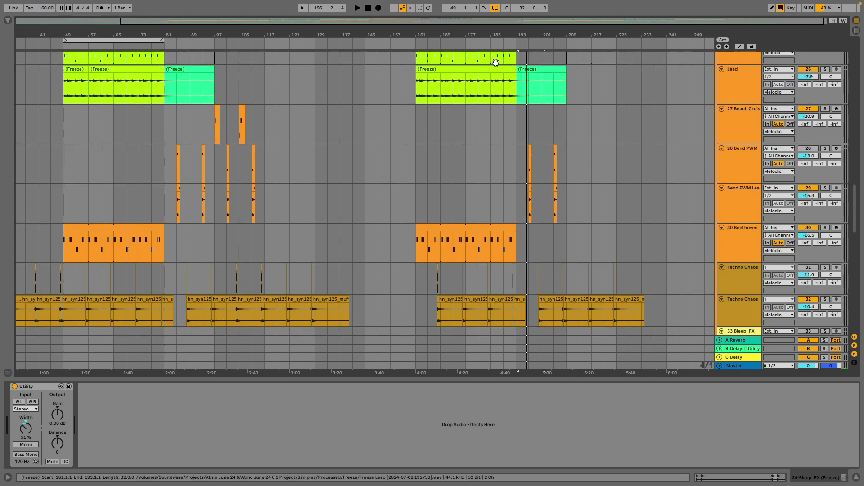
pyautogui.press('-')
pyautogui.press('-')
pyautogui.scroll(10, 617, 166)
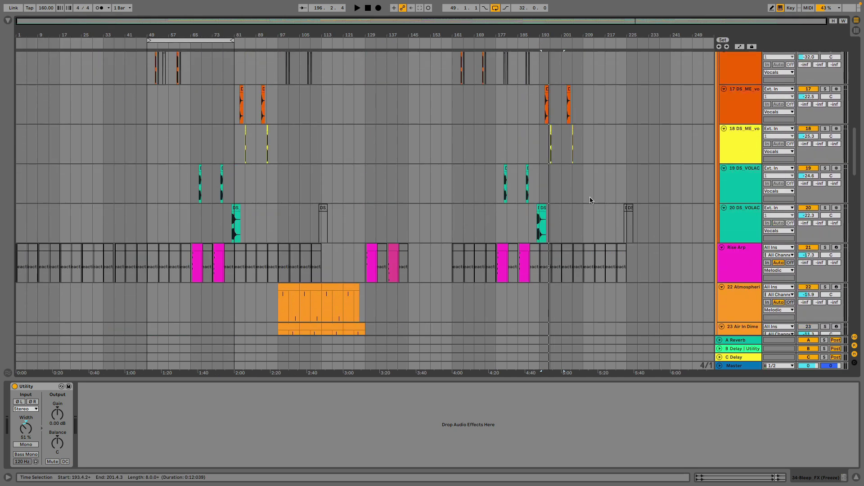
pyautogui.scroll(1, 582, 202)
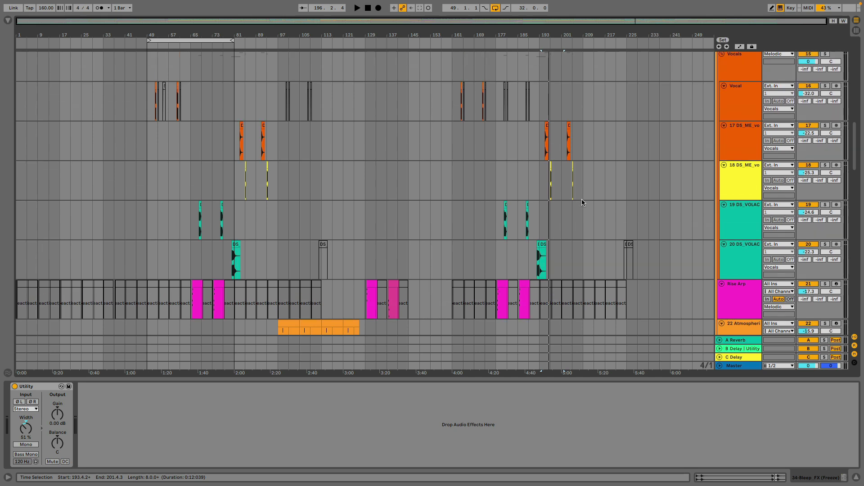
pyautogui.scroll(3, 580, 204)
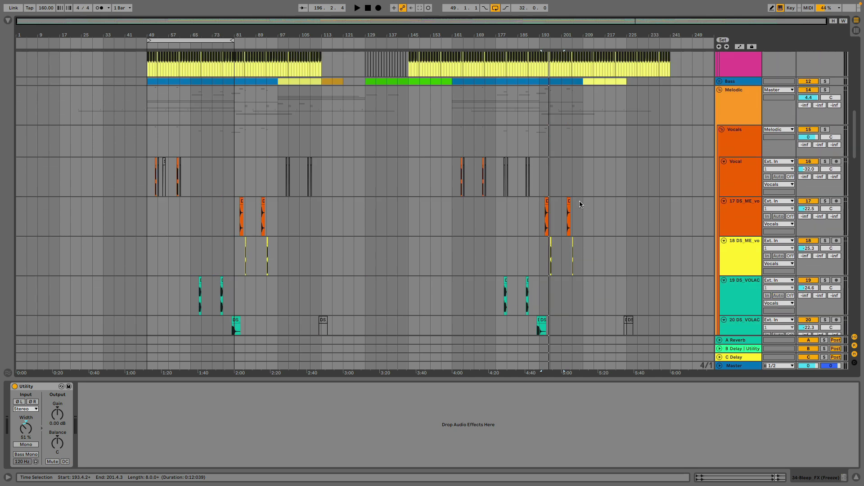
pyautogui.scroll(-10, 579, 204)
pyautogui.scroll(-6, 580, 203)
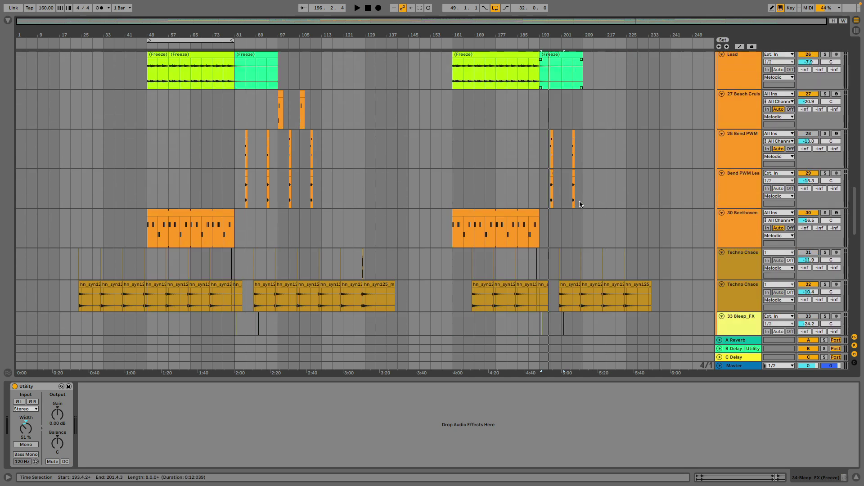
pyautogui.scroll(8, 580, 203)
pyautogui.scroll(10, 580, 202)
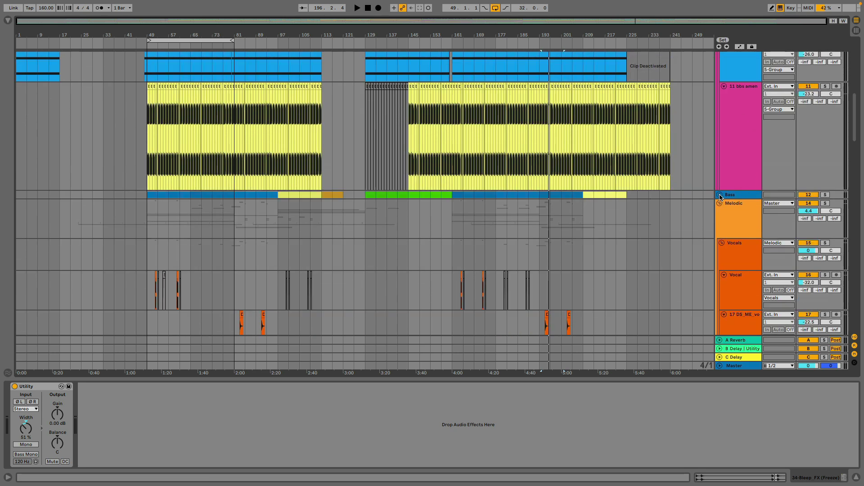
# Unfold the Bass group, open Serum on the 808 track, and solo the track
pyautogui.click(720, 195)
pyautogui.scroll(-3, 739, 206)
pyautogui.click(734, 194)
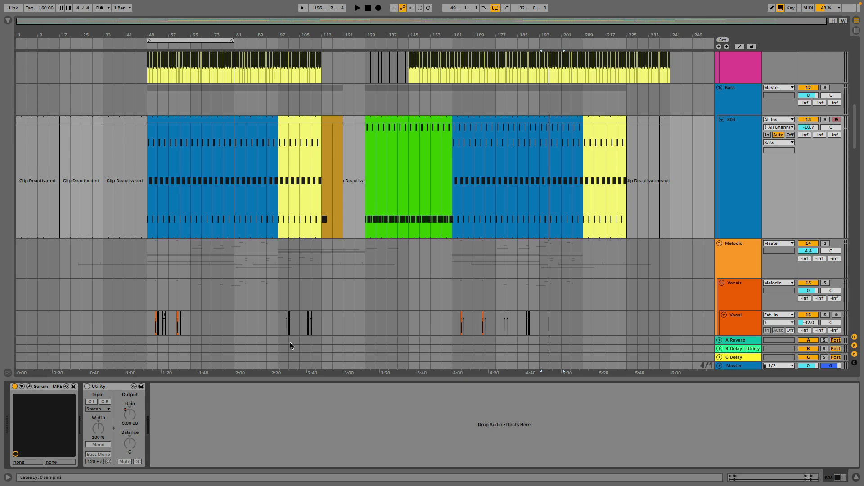
pyautogui.press('super+alt+p')
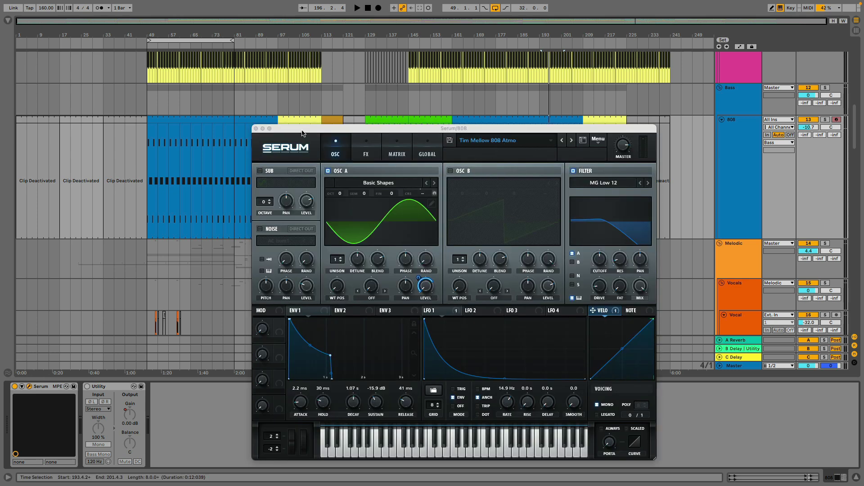
pyautogui.moveTo(302, 134); pyautogui.dragTo(291, 230)
pyautogui.click(826, 119)
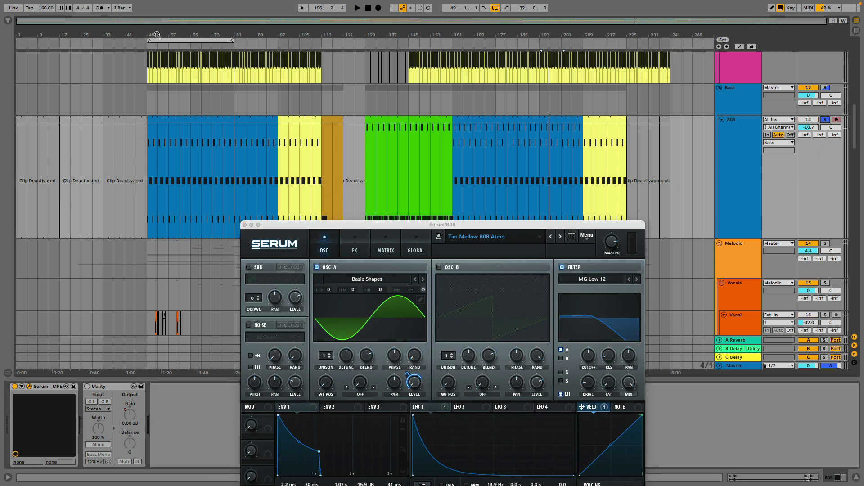
# Examine Serum's modulation matrix for the 808 patch, with its LFO 1 and velocity routings, and close the synth
pyautogui.click(380, 246)
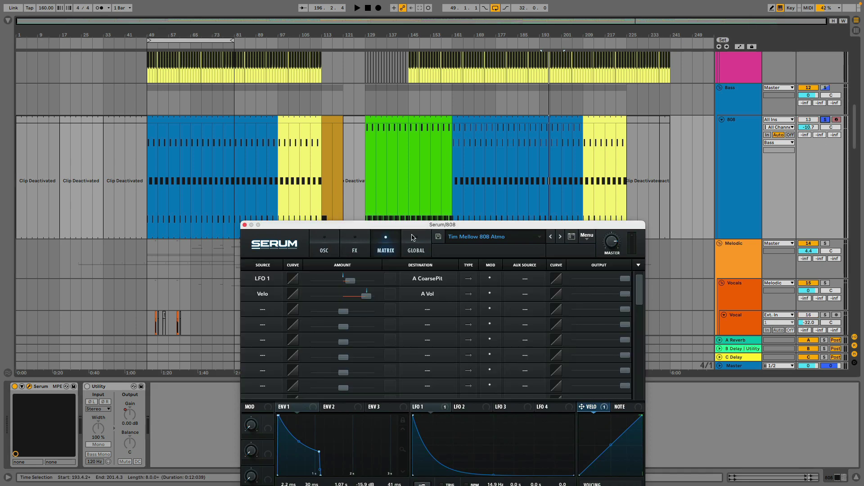
pyautogui.moveTo(422, 225); pyautogui.dragTo(446, 150)
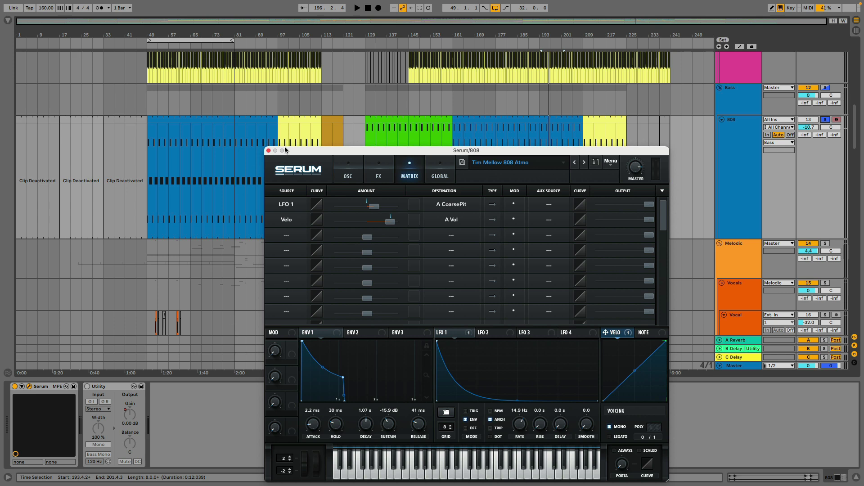
pyautogui.click(269, 151)
# Open the 808 clip at bar 49 in an enlarged piano roll and play it from its start
pyautogui.click(150, 174)
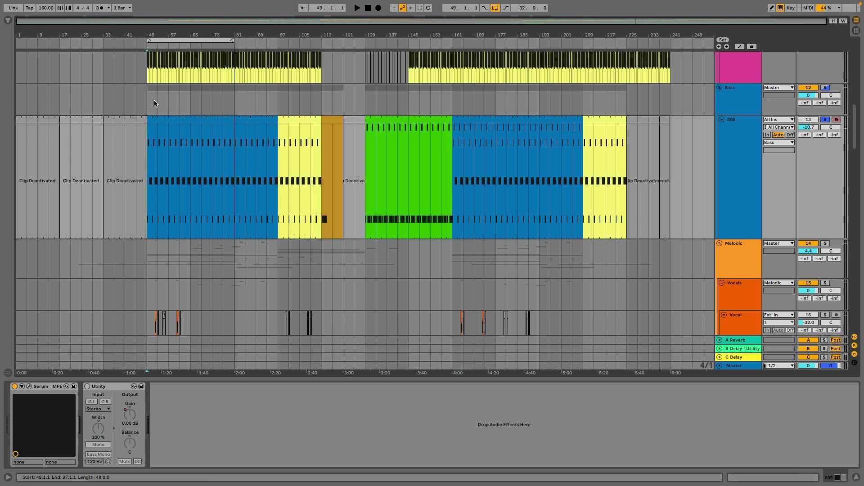
pyautogui.moveTo(219, 34); pyautogui.dragTo(333, 118)
pyautogui.doubleClick(333, 118)
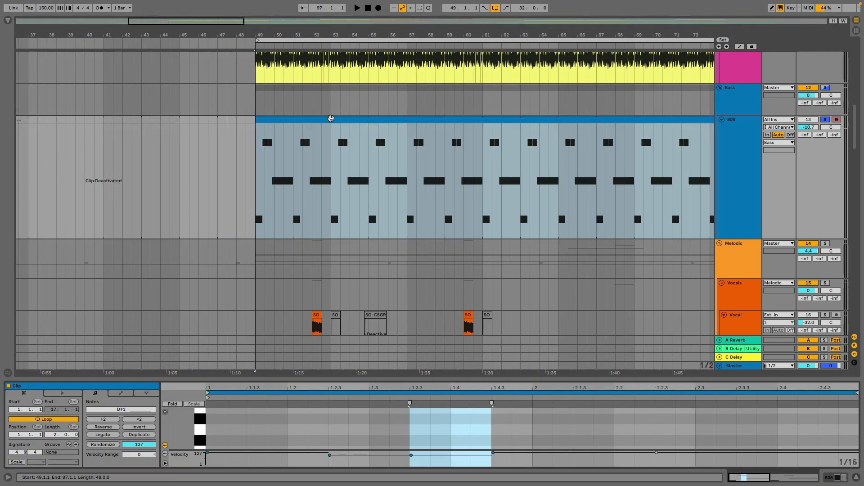
pyautogui.moveTo(405, 381); pyautogui.dragTo(405, 100)
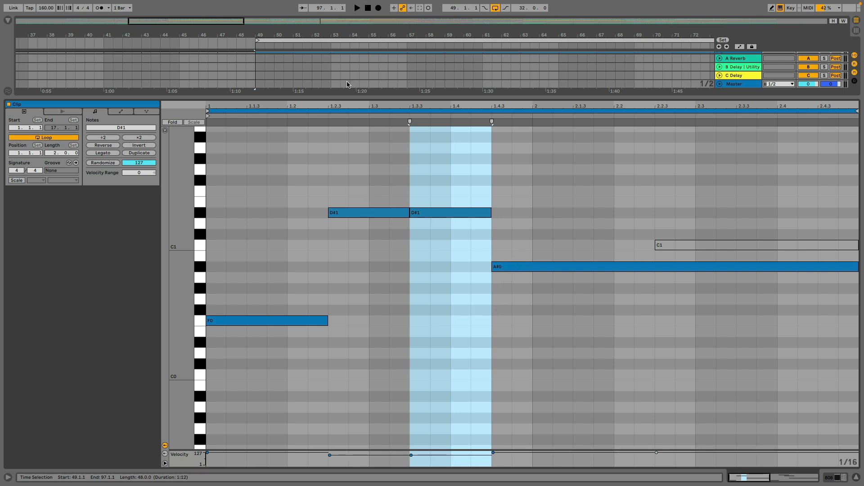
pyautogui.press('space')
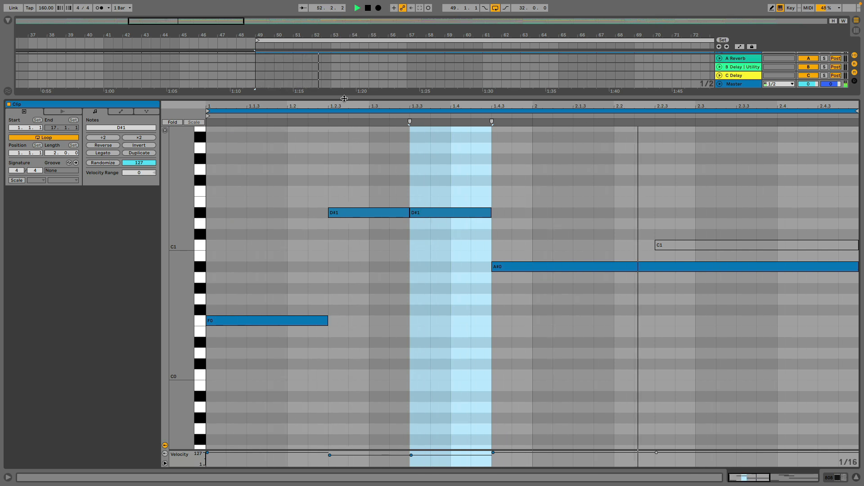
# Shrink the note editor, unsolo the 808 track during playback, and hide the clip view
pyautogui.moveTo(345, 98); pyautogui.dragTo(341, 304)
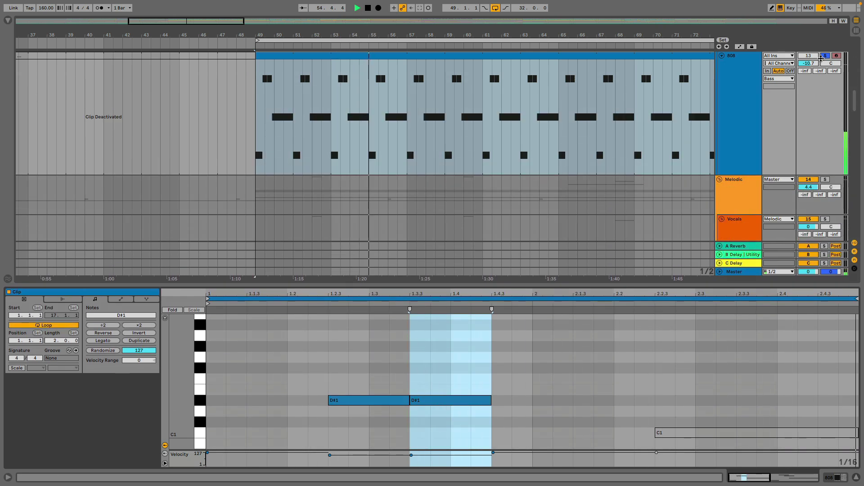
pyautogui.click(825, 55)
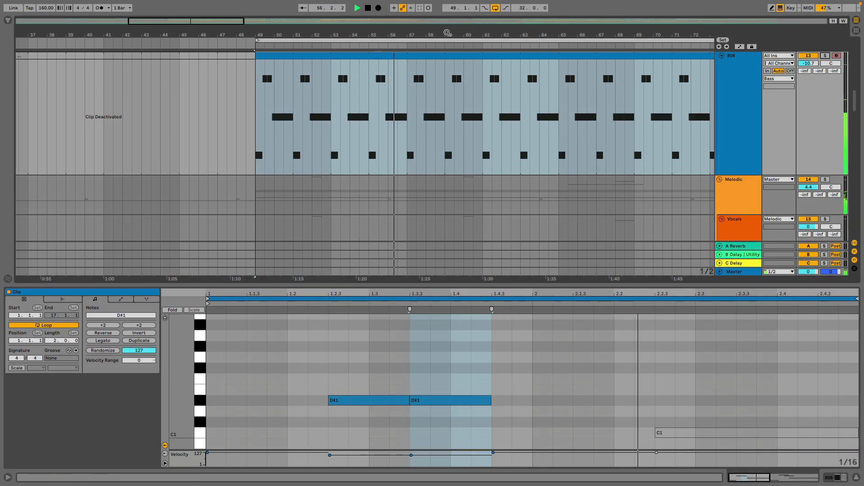
pyautogui.moveTo(447, 33); pyautogui.dragTo(442, 207)
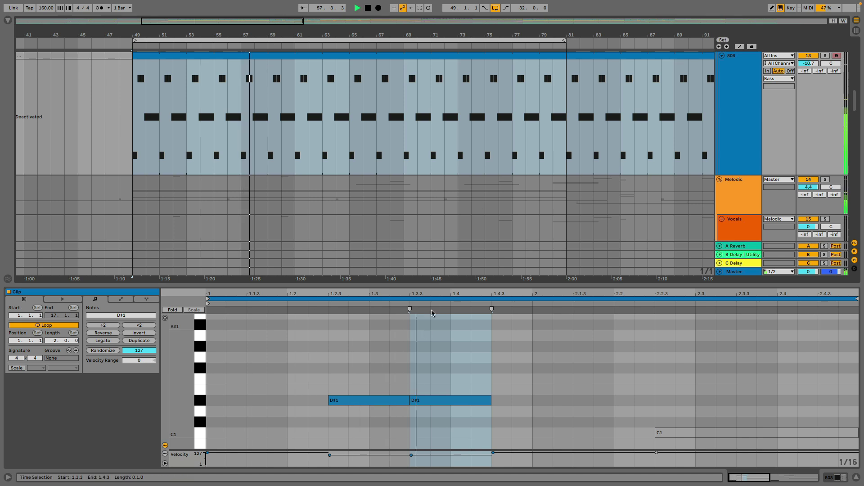
pyautogui.hotkey('ctrl', 'alt', 'l')
pyautogui.press('-')
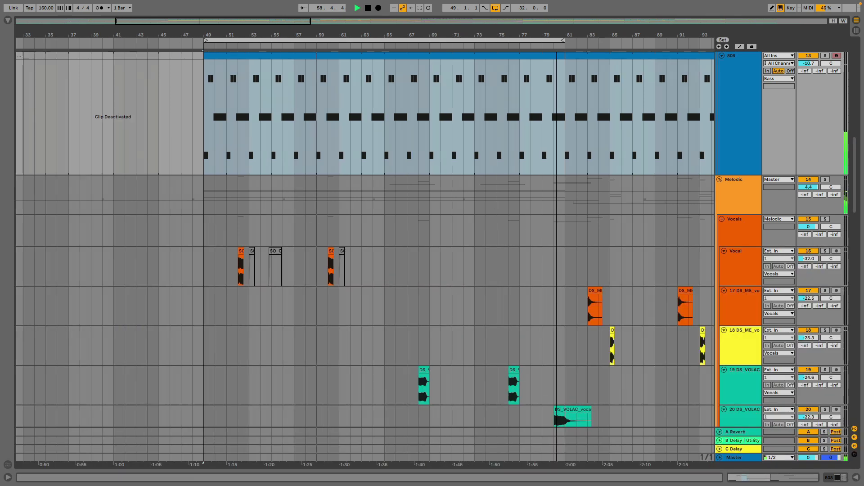
# Stop playback and open the yellow 808 clip at bar 97 in an enlarged piano roll
pyautogui.press('space')
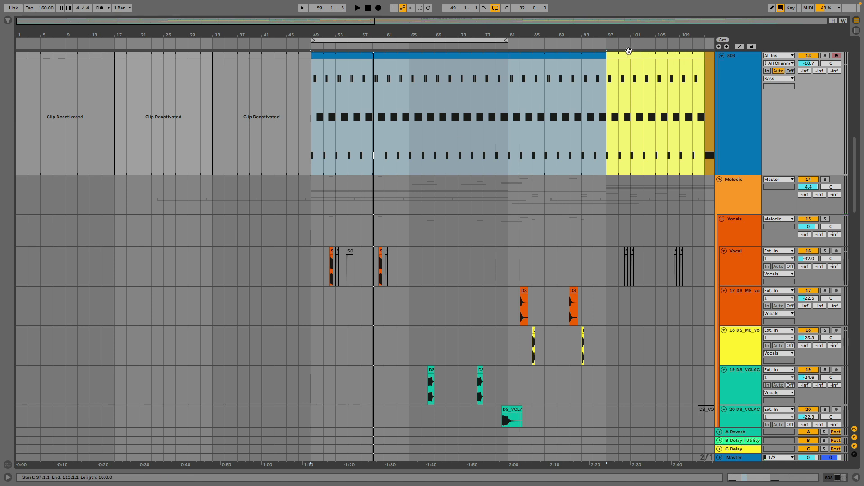
pyautogui.moveTo(607, 32); pyautogui.dragTo(592, 42)
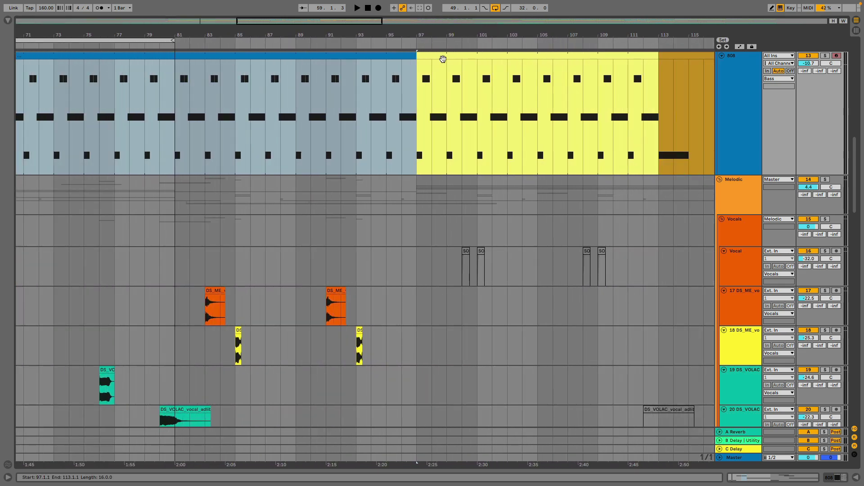
pyautogui.doubleClick(443, 59)
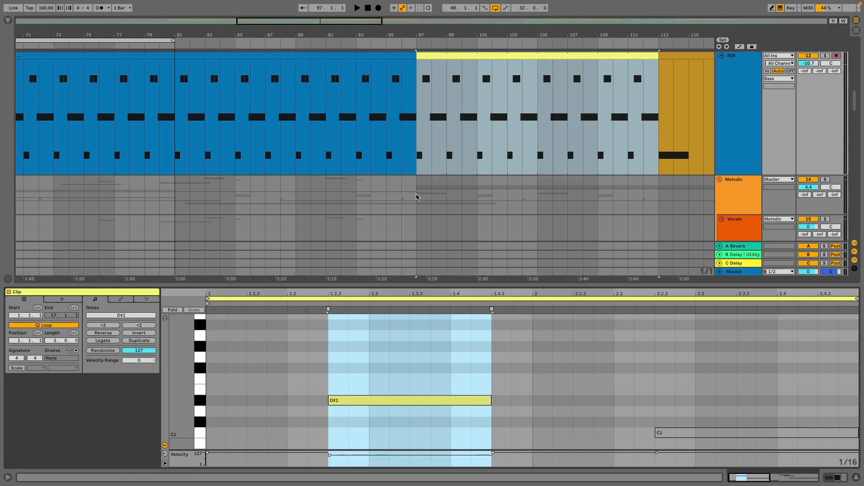
pyautogui.moveTo(415, 284); pyautogui.dragTo(419, 200)
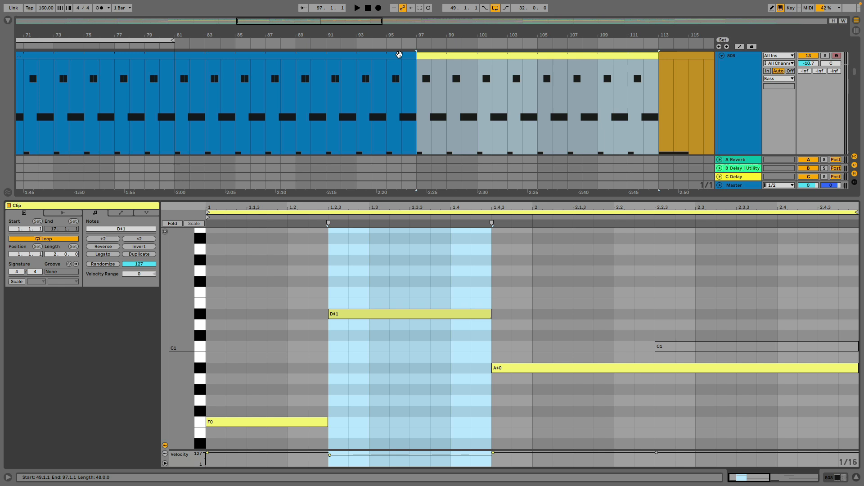
# Compare the notes of the blue 808 clip with those of the yellow clip that follows it
pyautogui.click(407, 55)
pyautogui.click(463, 55)
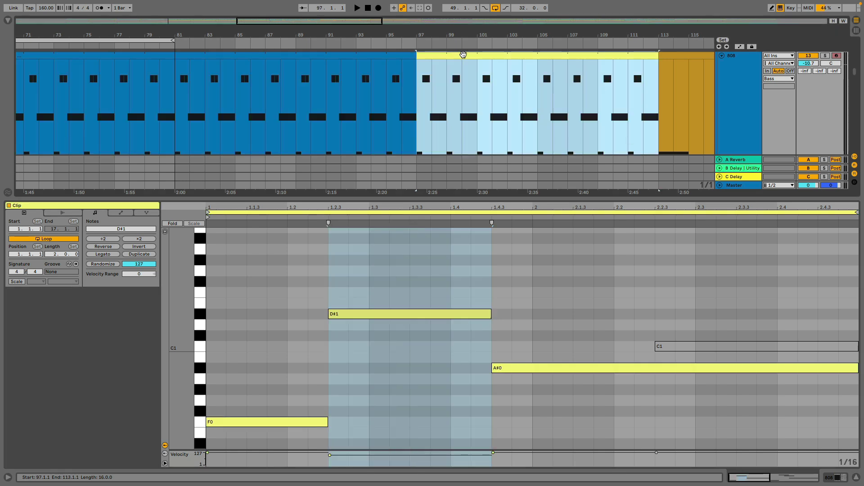
pyautogui.click(372, 56)
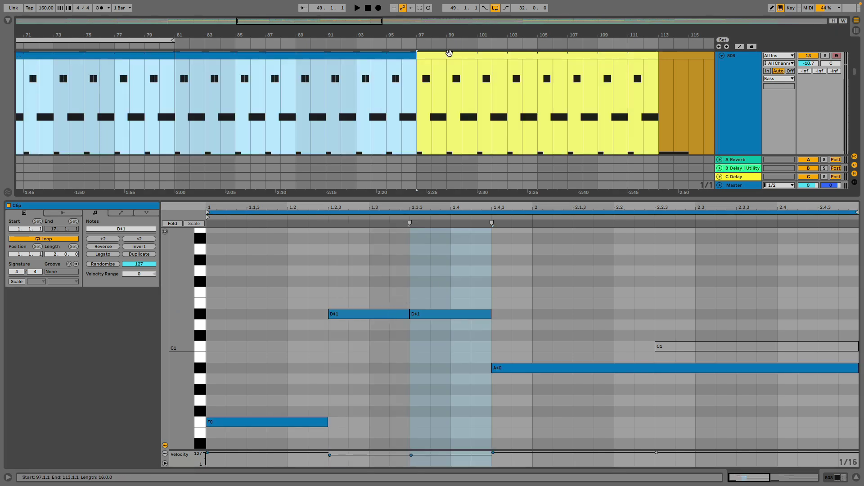
# Play the arrangement from the yellow 808 clip's start at bar 97, hide the clip view, and stop playback
pyautogui.click(419, 138)
pyautogui.click(417, 134)
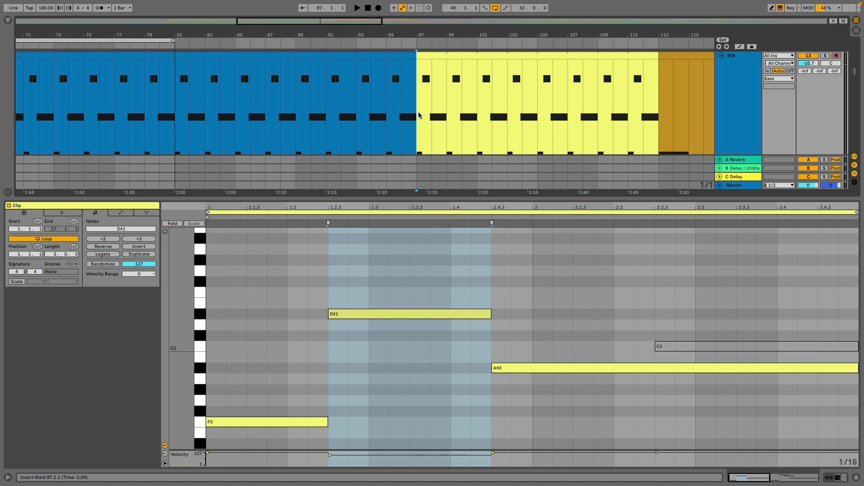
pyautogui.press('space')
pyautogui.press('-')
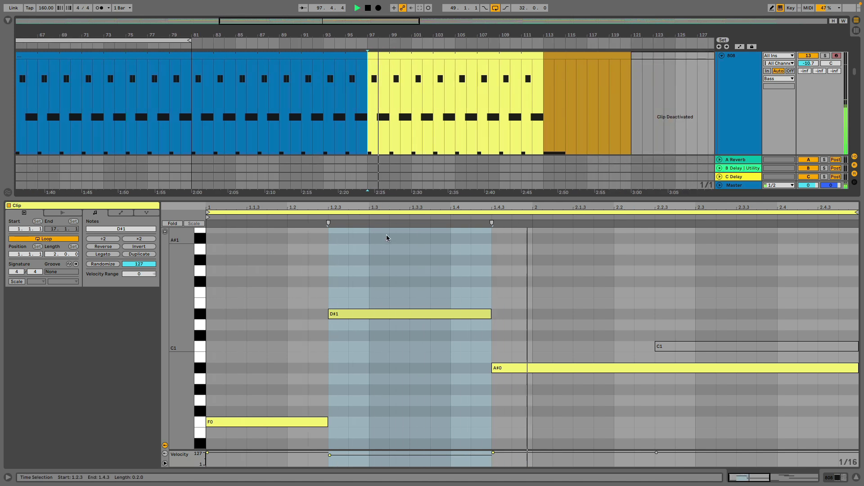
pyautogui.hotkey('ctrl', 'alt', 'l')
pyautogui.scroll(2, 518, 169)
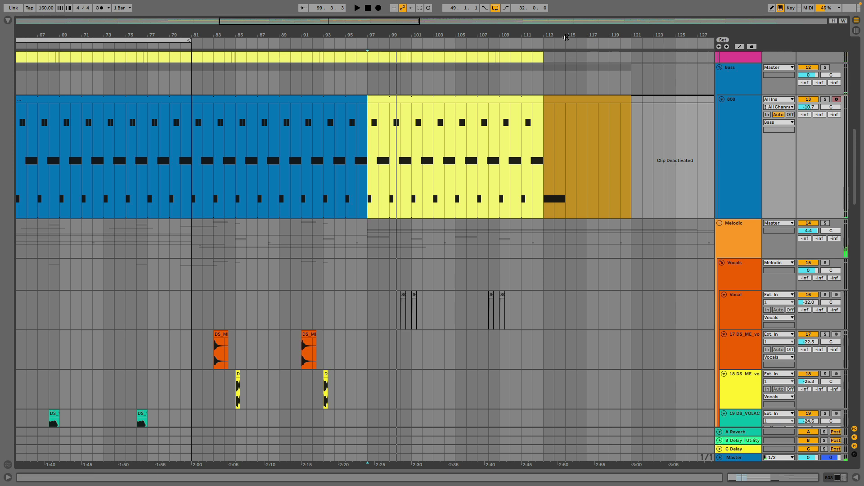
# Play the 808 track from bar 112 into the orange clip at bar 113, and stop playback
pyautogui.moveTo(566, 38); pyautogui.dragTo(517, 38)
pyautogui.scroll(-1, 452, 166)
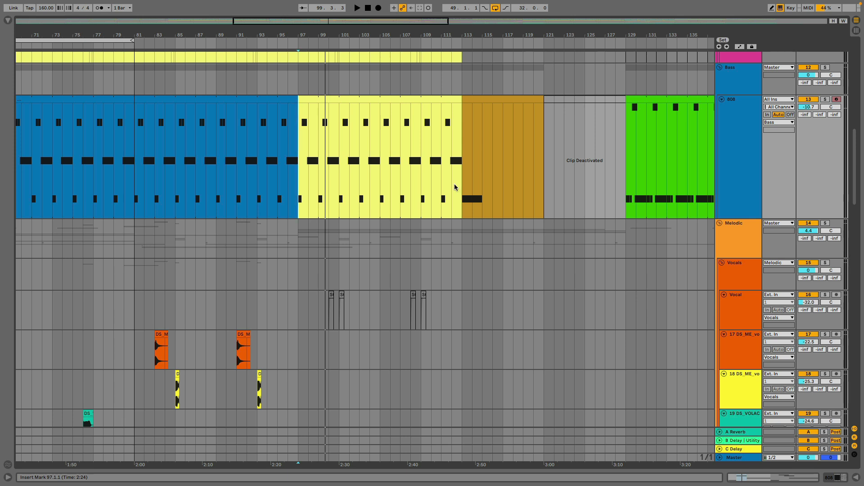
pyautogui.click(456, 183)
pyautogui.press('space')
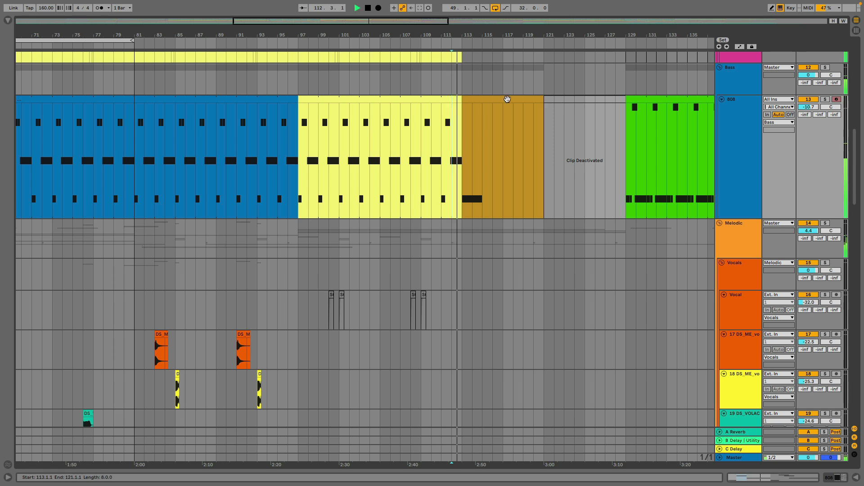
pyautogui.click(531, 97)
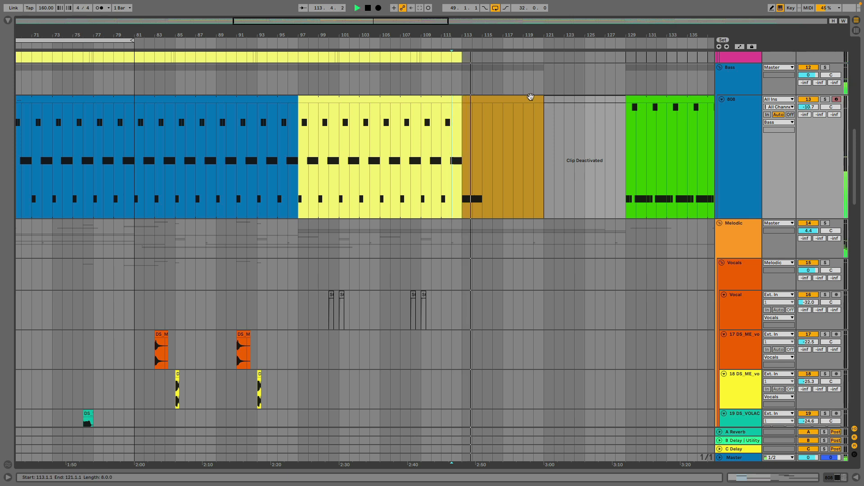
pyautogui.press('space')
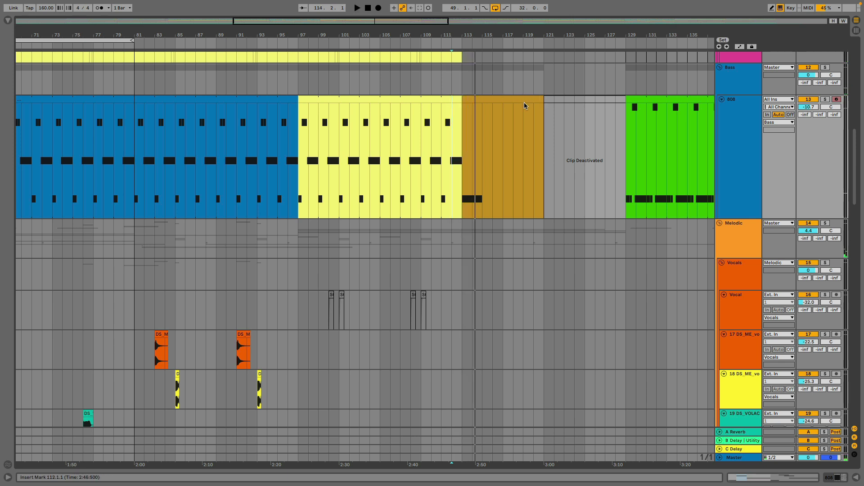
# Solo the frozen Air In Dimension audio track and play it from bar 98
pyautogui.scroll(-15, 492, 210)
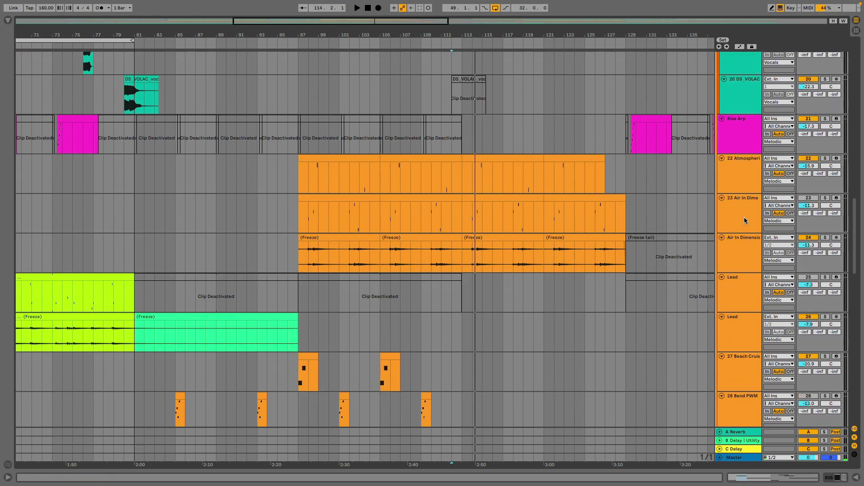
pyautogui.click(825, 158)
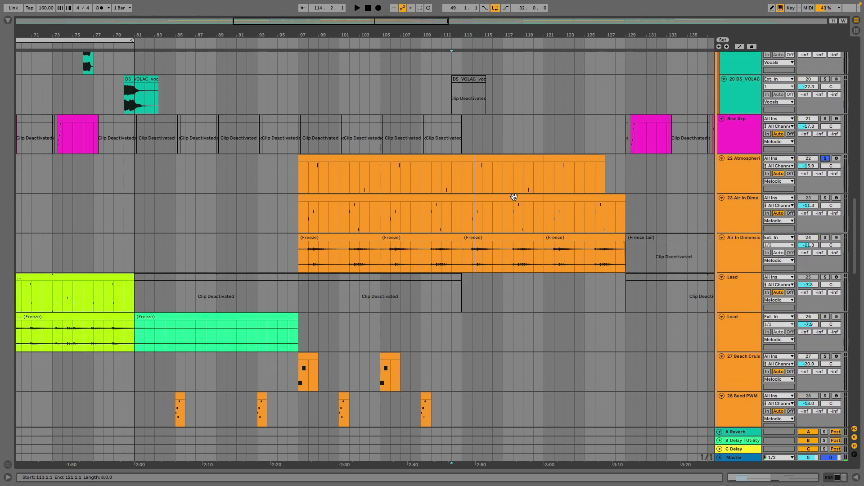
pyautogui.click(826, 238)
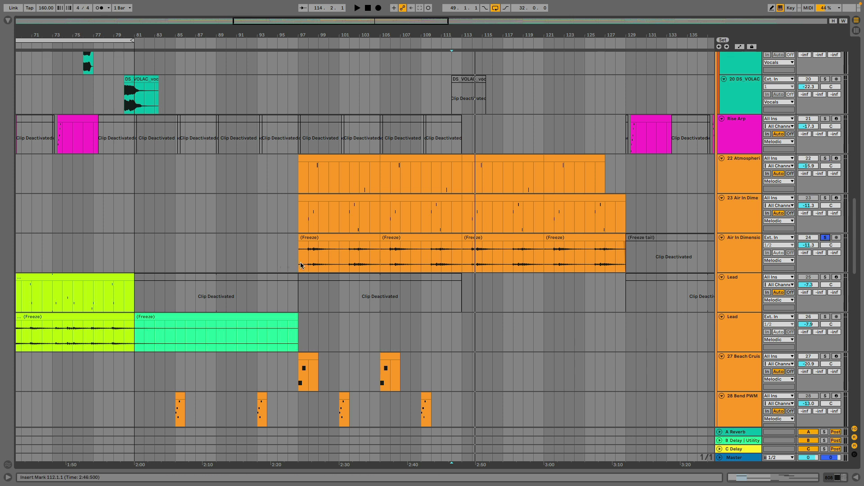
pyautogui.click(309, 265)
pyautogui.press('space')
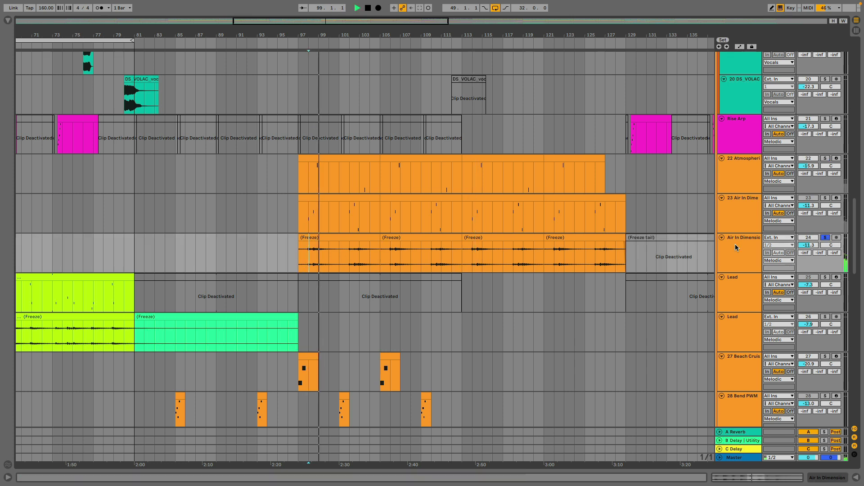
# Show the device chain of track 23, view its Air in Dimension preset in Purity, and close the synth
pyautogui.click(738, 214)
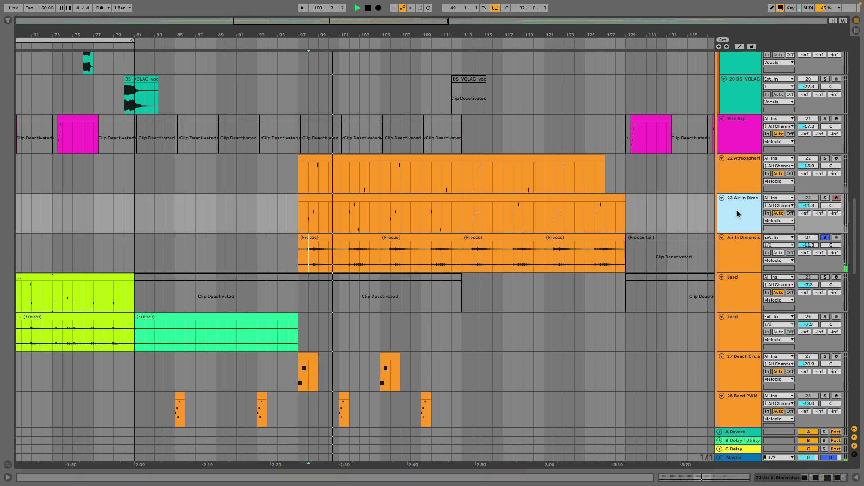
pyautogui.doubleClick(738, 214)
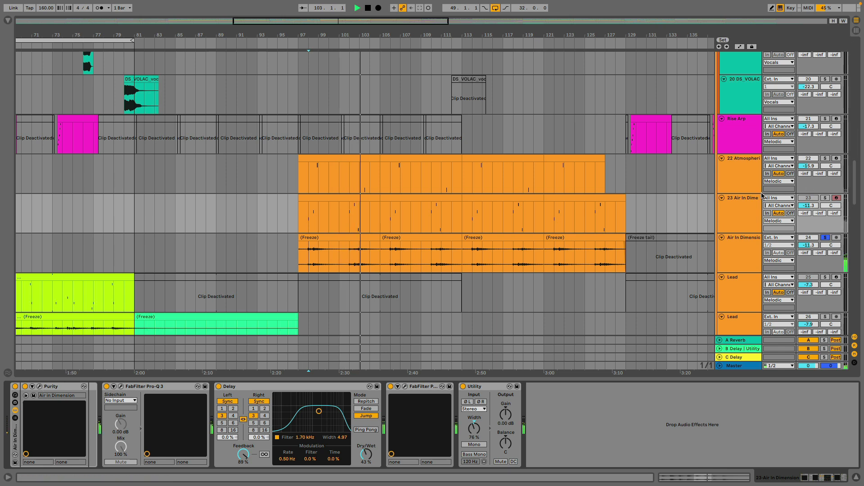
pyautogui.click(826, 238)
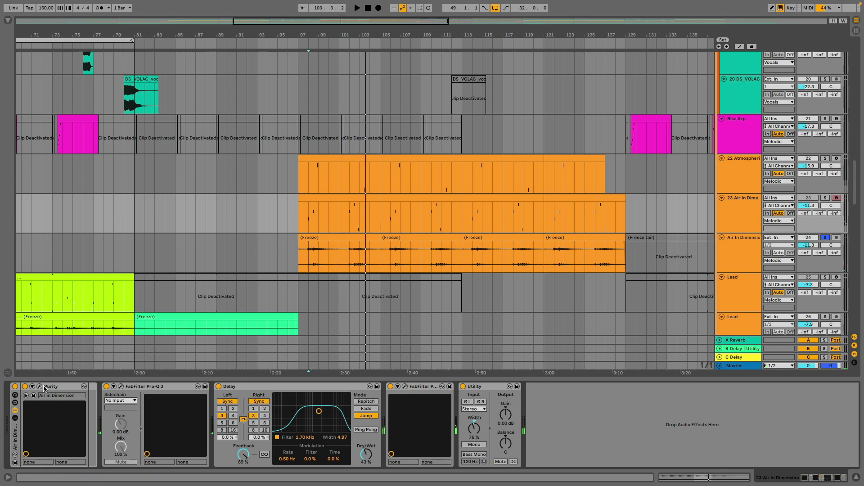
pyautogui.press('super+alt+p')
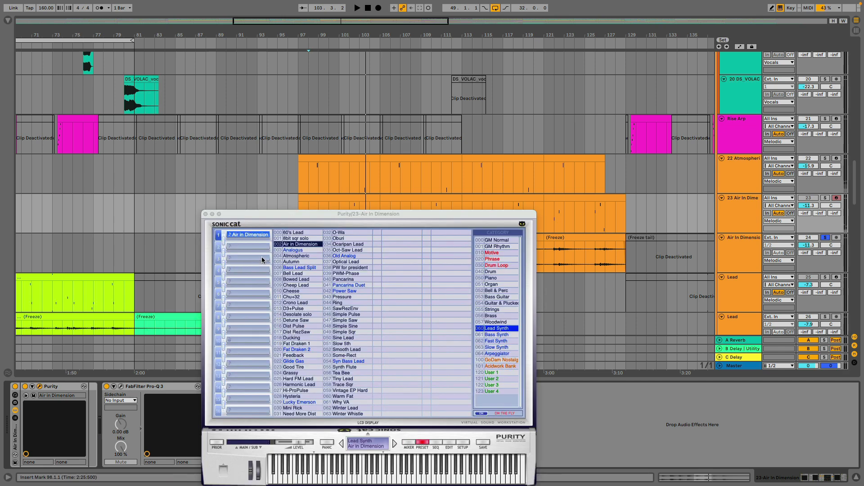
pyautogui.click(205, 215)
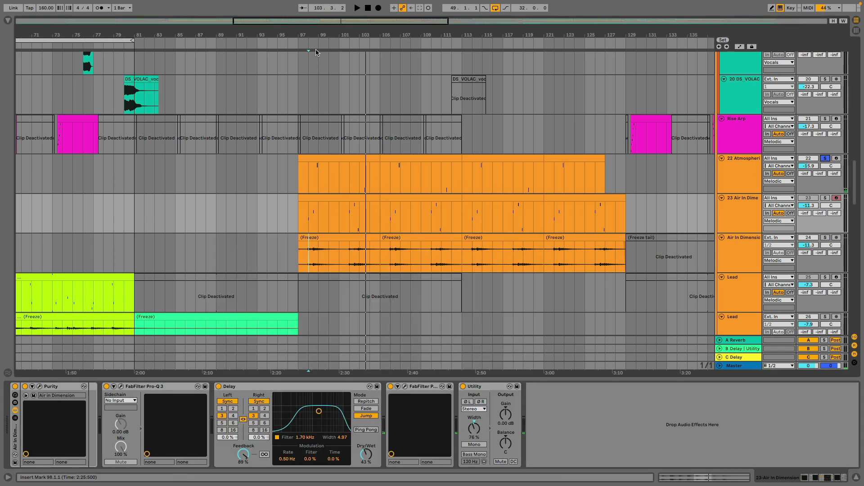
# Play the soloed Atmospheric track from just before its first note, then view its Purity patch and close the synth
pyautogui.moveTo(318, 40); pyautogui.dragTo(305, 155)
pyautogui.click(304, 174)
pyautogui.press('space')
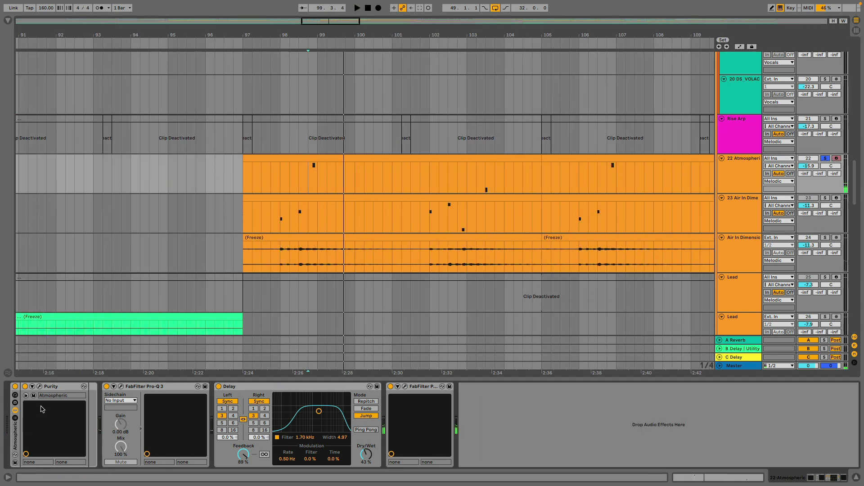
pyautogui.click(39, 386)
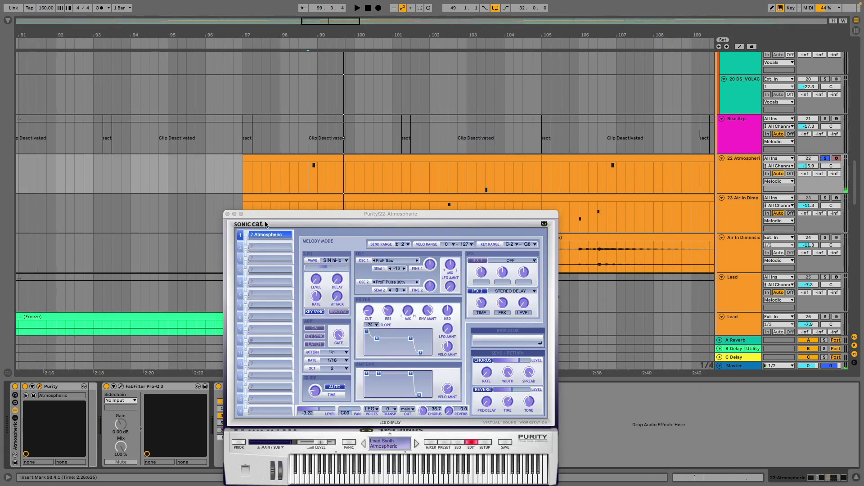
pyautogui.click(228, 214)
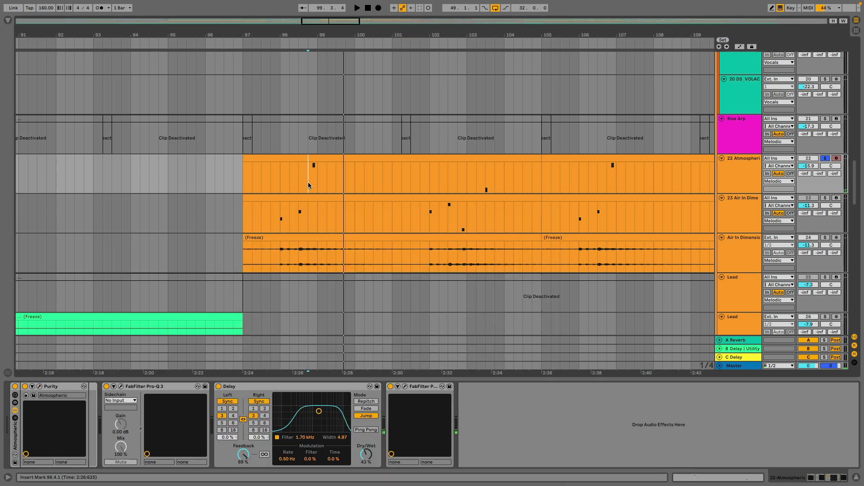
# Audition the Atmospheric track's first note and its next one from bar 103, and unsolo the track
pyautogui.press('space')
pyautogui.click(479, 184)
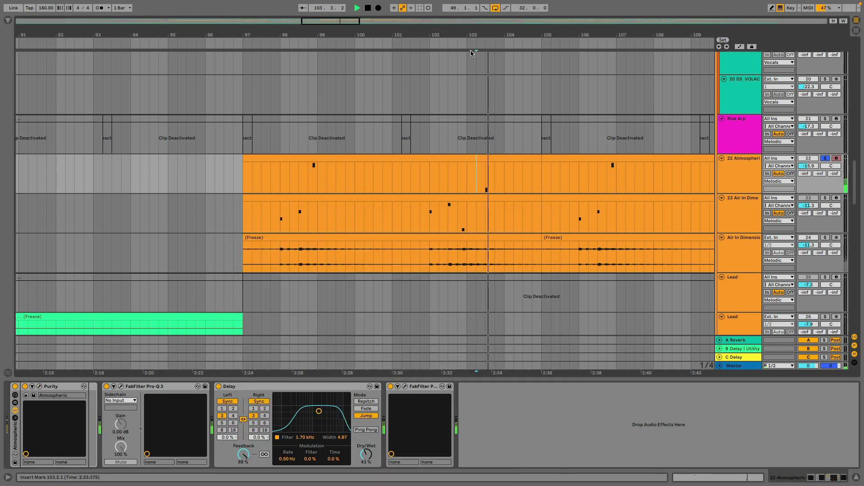
pyautogui.press('-')
pyautogui.press('-')
pyautogui.press('-')
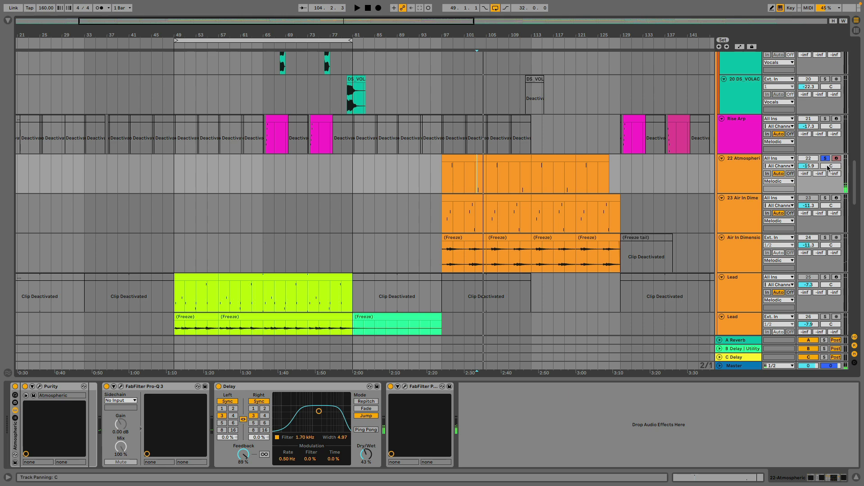
pyautogui.click(825, 158)
# Play the green 808 clip from bar 129, then view its notes in the piano roll and hide the clip view
pyautogui.press('-')
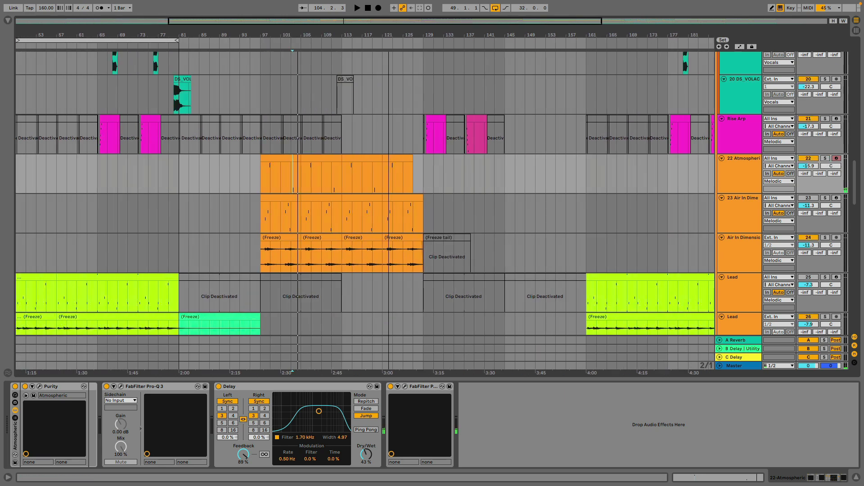
pyautogui.press('-')
pyautogui.scroll(-10, 315, 202)
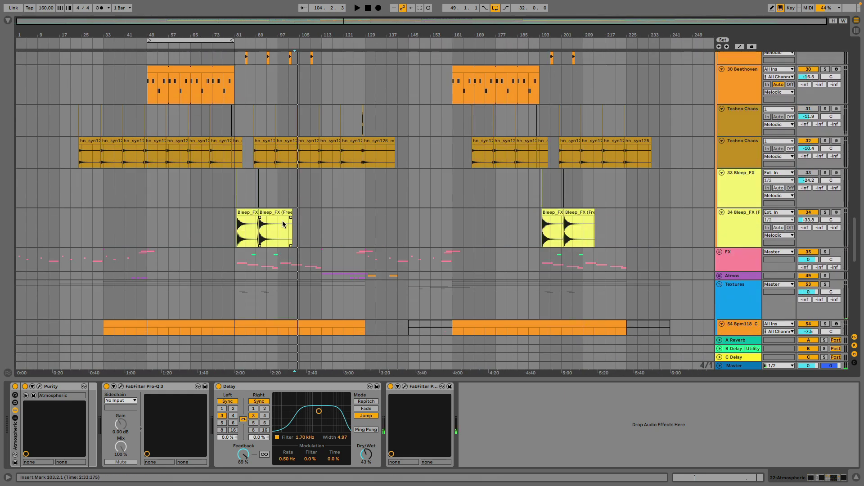
pyautogui.scroll(10, 282, 226)
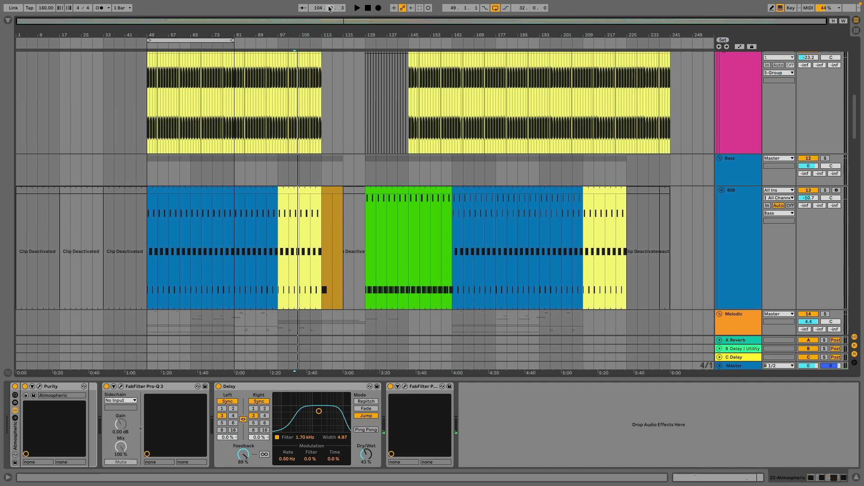
pyautogui.moveTo(339, 35); pyautogui.dragTo(501, 246)
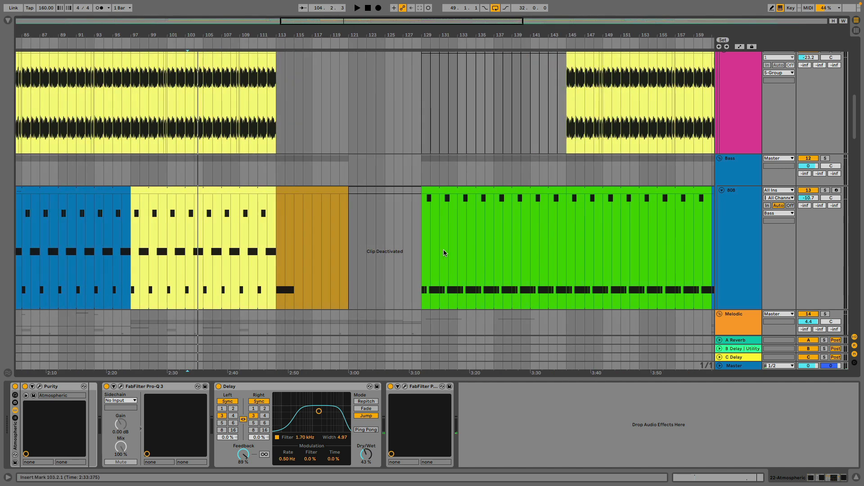
pyautogui.click(421, 252)
pyautogui.press('space')
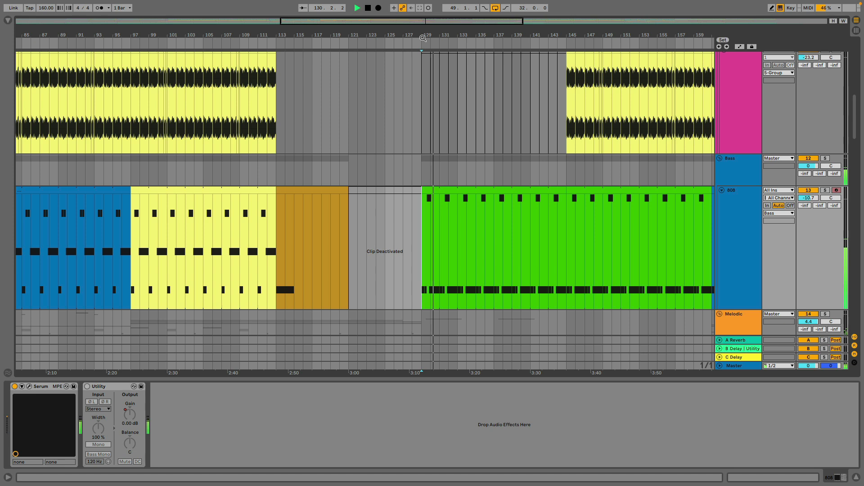
pyautogui.press('space')
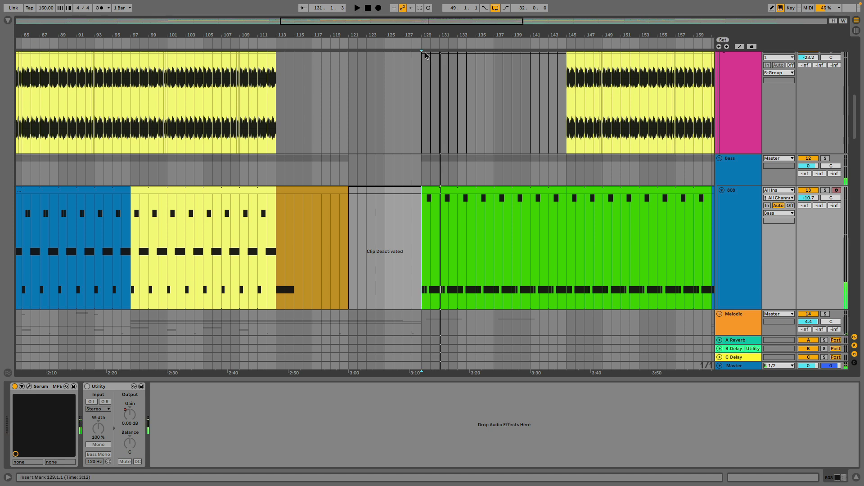
pyautogui.keyDown('shift'); pyautogui.click(568, 292); pyautogui.keyUp('shift')
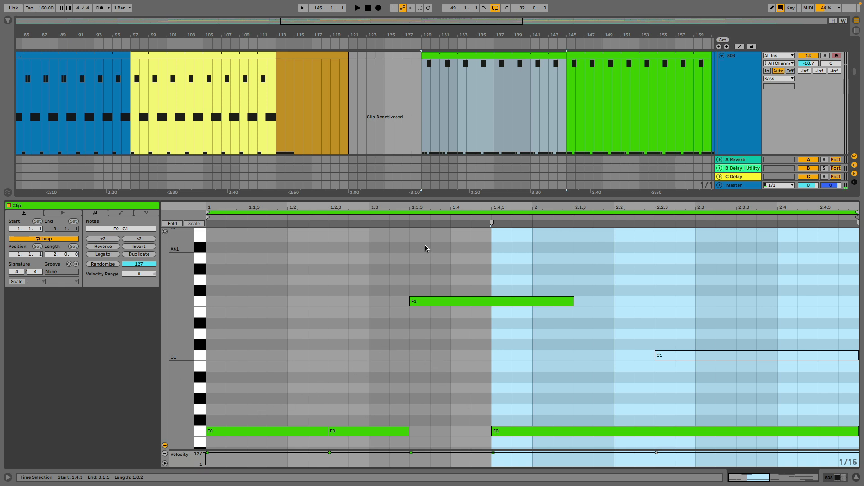
pyautogui.doubleClick(425, 200)
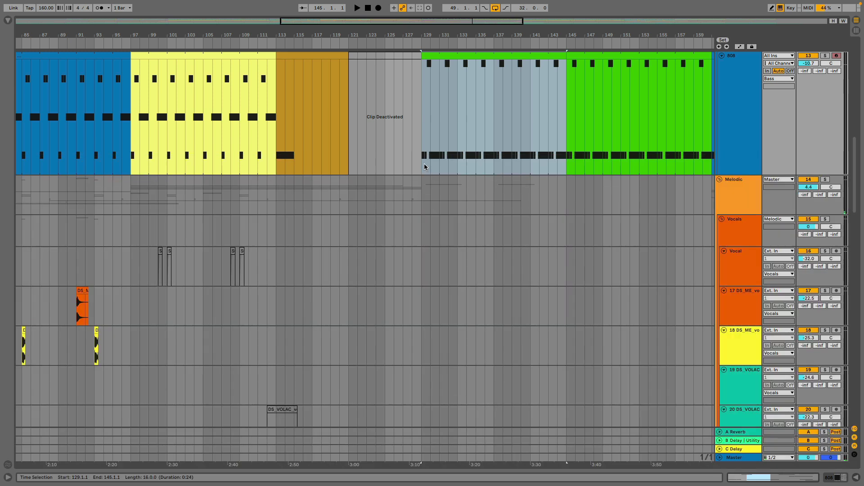
# Play the arrangement from bar 129 and view the drum and percussion tracks alongside the green 808 clip
pyautogui.scroll(4, 420, 178)
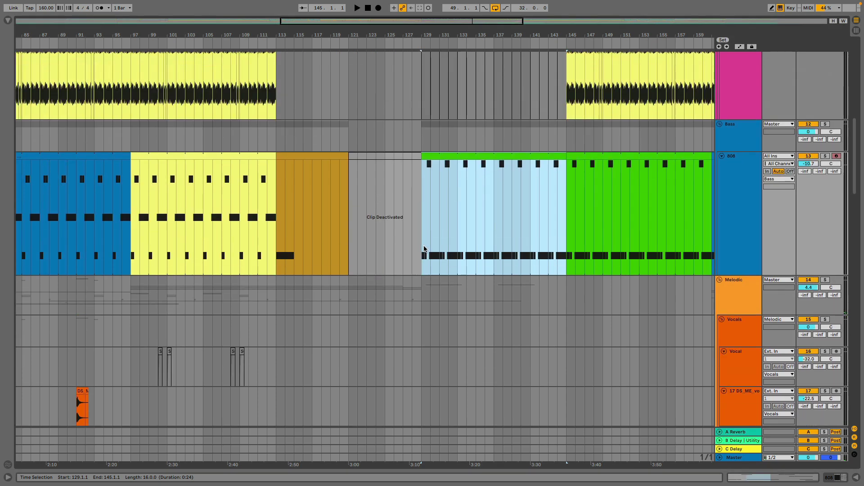
pyautogui.click(422, 248)
pyautogui.press('space')
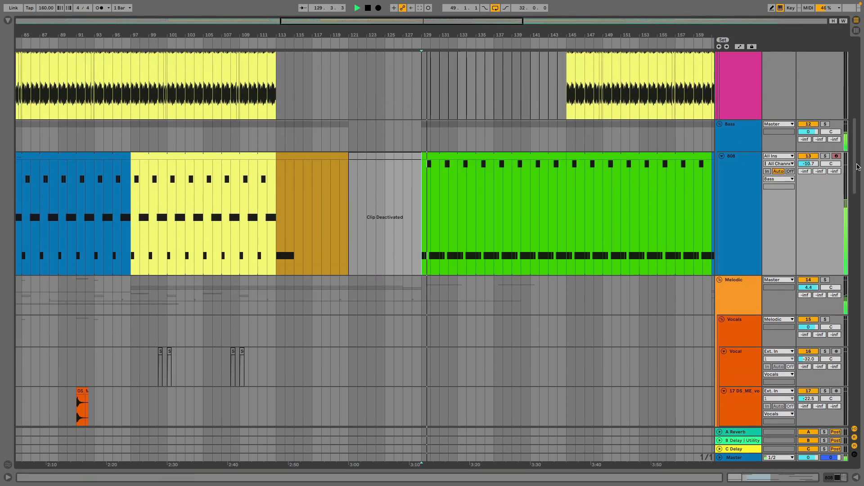
pyautogui.scroll(6, 860, 108)
pyautogui.scroll(-5, 860, 108)
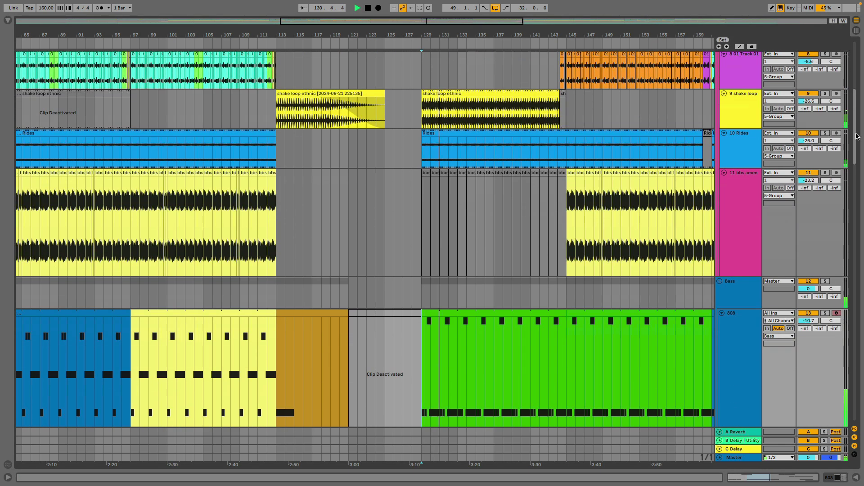
pyautogui.scroll(-1, 857, 136)
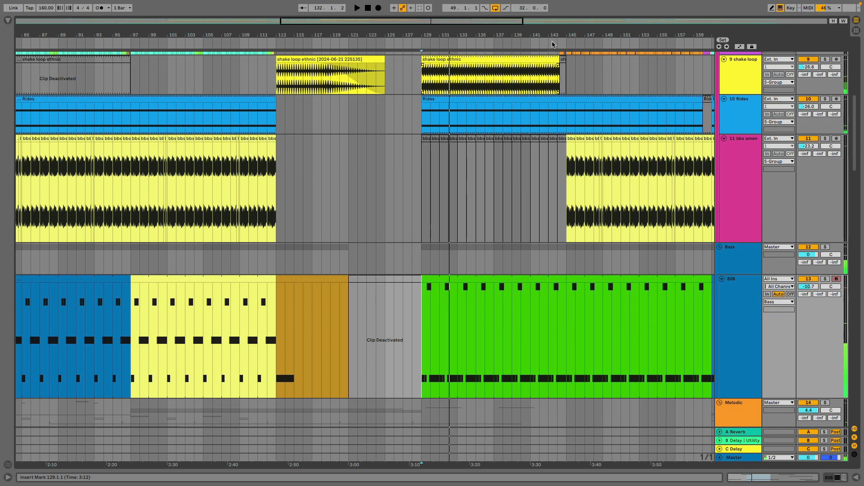
pyautogui.press('space')
# Solo the Rise Arp track, play its second active clip from bar 137, and unsolo the track
pyautogui.press('-')
pyautogui.press('-')
pyautogui.press('-')
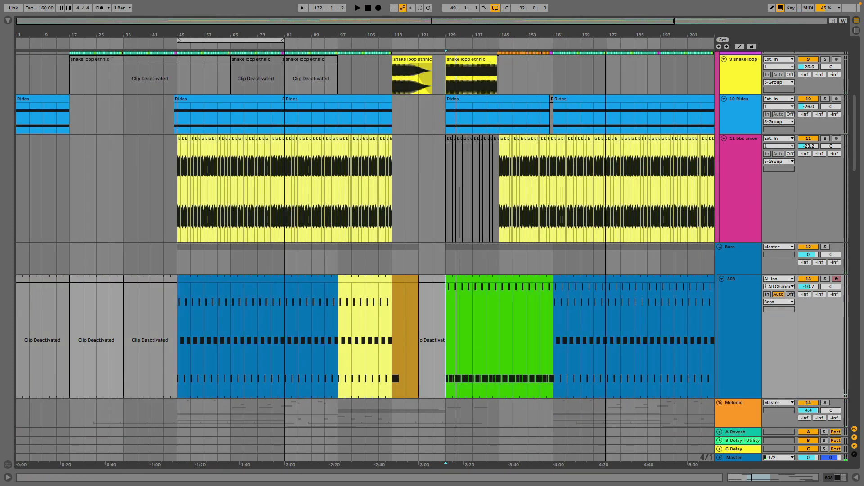
pyautogui.press('-')
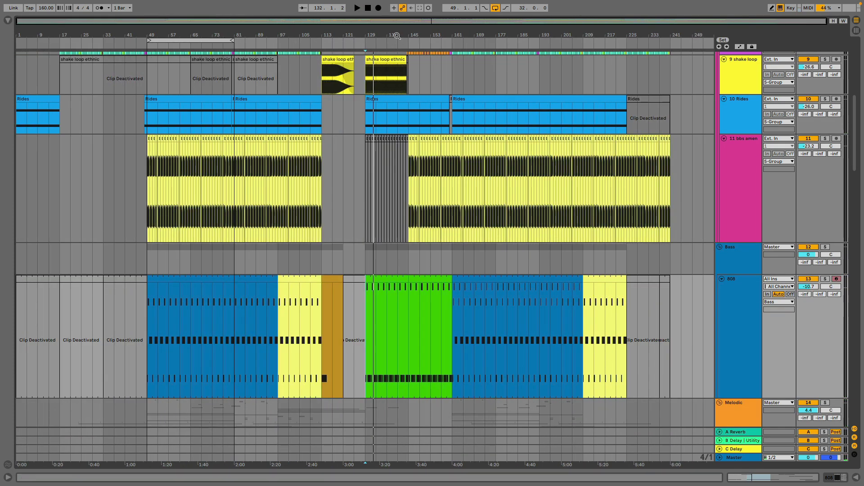
pyautogui.moveTo(397, 35); pyautogui.dragTo(630, 171)
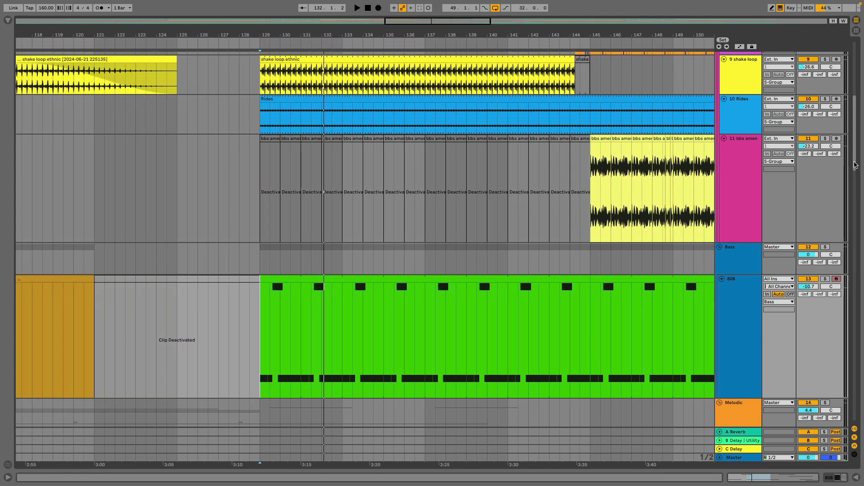
pyautogui.moveTo(856, 164); pyautogui.dragTo(859, 247)
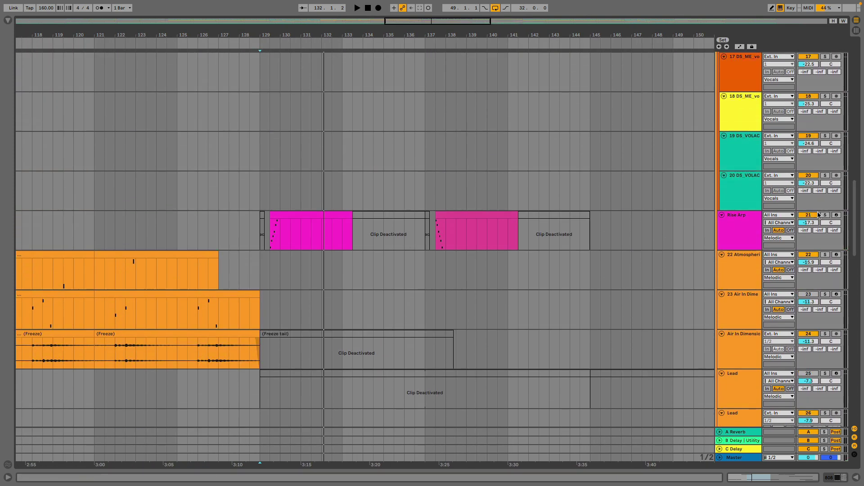
pyautogui.click(825, 215)
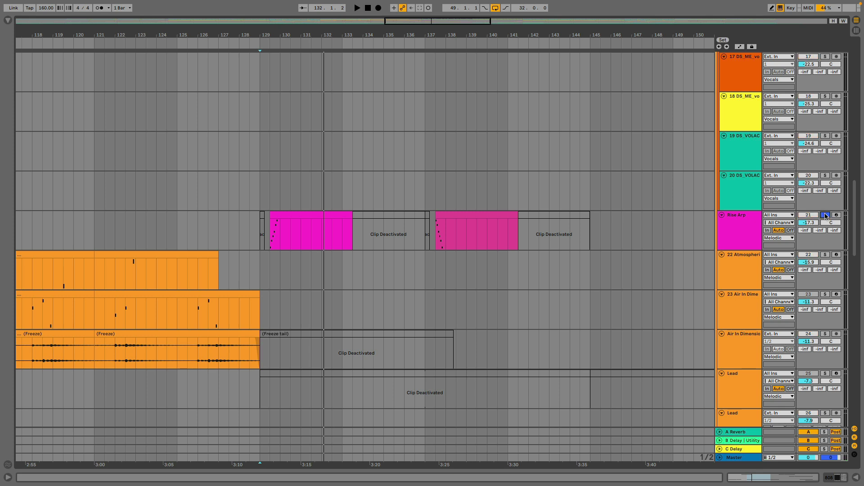
pyautogui.click(436, 237)
pyautogui.press('space')
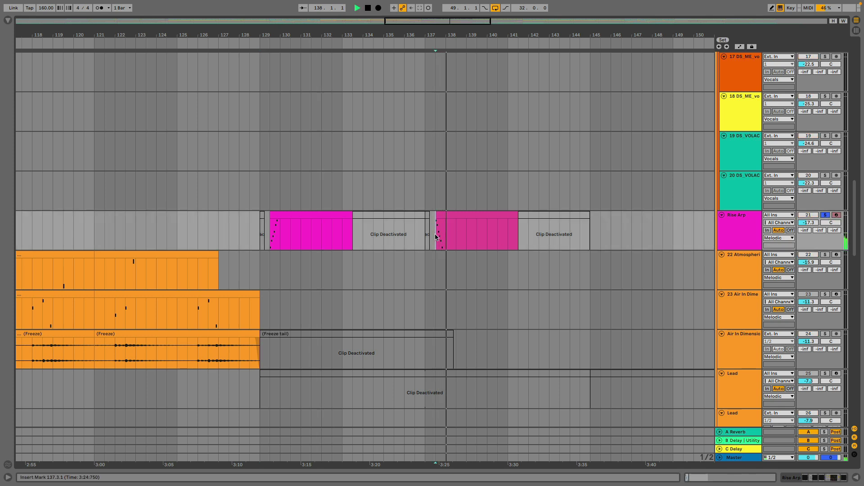
pyautogui.click(824, 218)
# Expand the FX group and examine how its FX and Intro FX clips are placed across the arrangement
pyautogui.moveTo(856, 226); pyautogui.dragTo(858, 307)
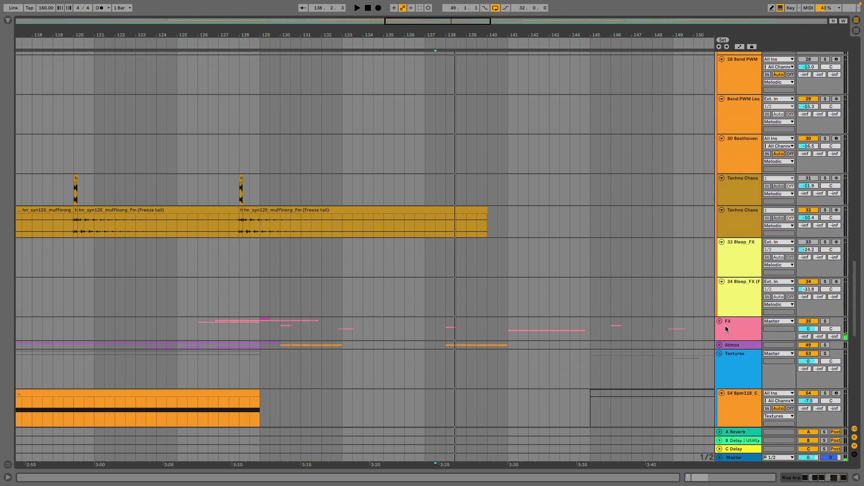
pyautogui.click(720, 321)
pyautogui.scroll(-6, 455, 271)
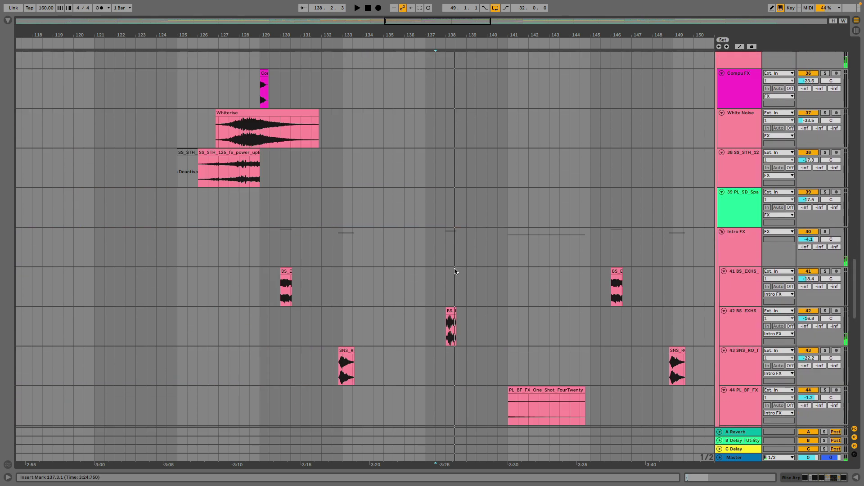
pyautogui.scroll(-6, 456, 262)
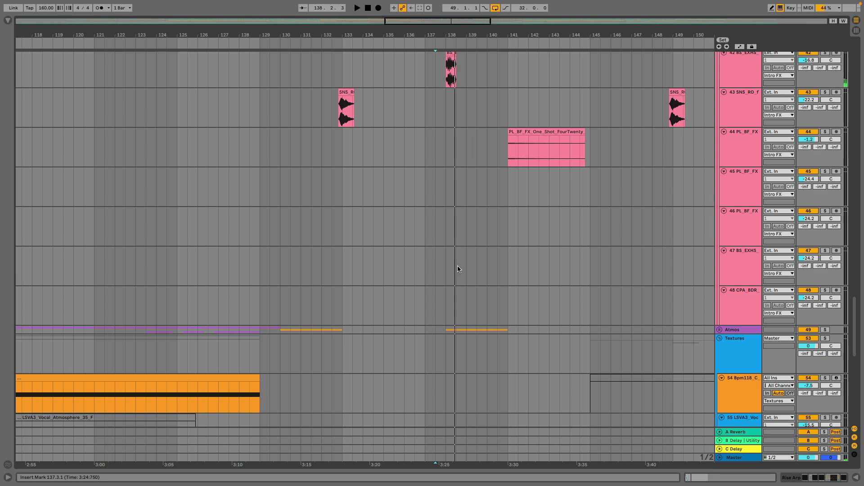
pyautogui.scroll(-3, 457, 265)
pyautogui.scroll(-3, 458, 266)
pyautogui.moveTo(377, 46); pyautogui.dragTo(377, 36)
pyautogui.scroll(-1, 392, 316)
pyautogui.scroll(5, 392, 315)
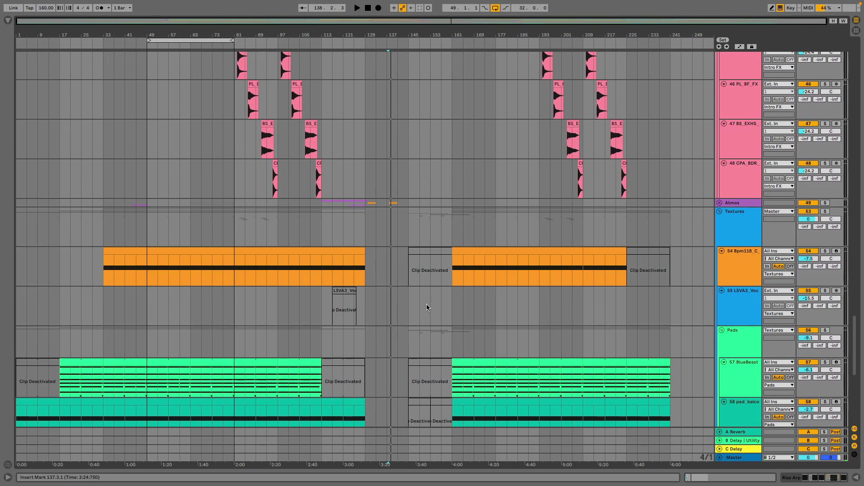
pyautogui.scroll(8, 681, 182)
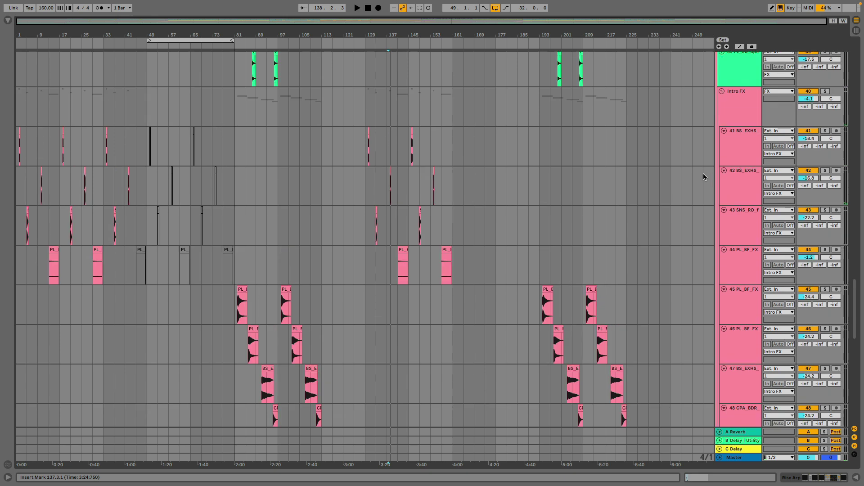
pyautogui.scroll(6, 682, 191)
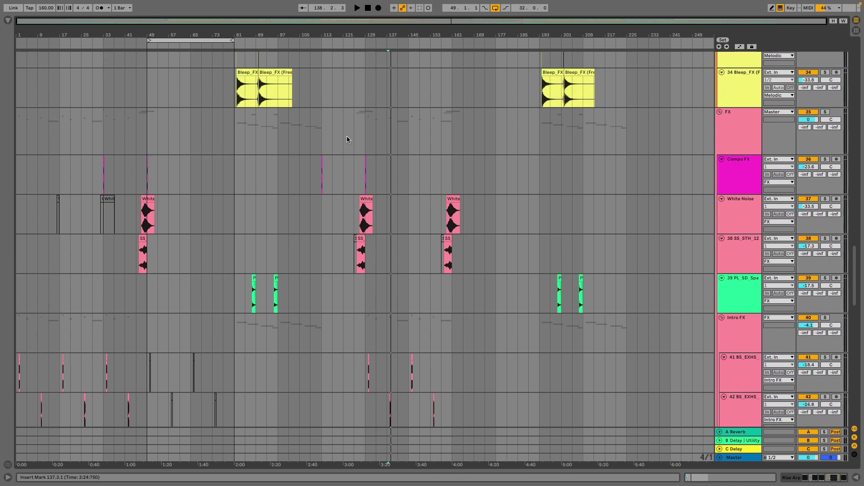
pyautogui.moveTo(85, 41); pyautogui.dragTo(86, 144)
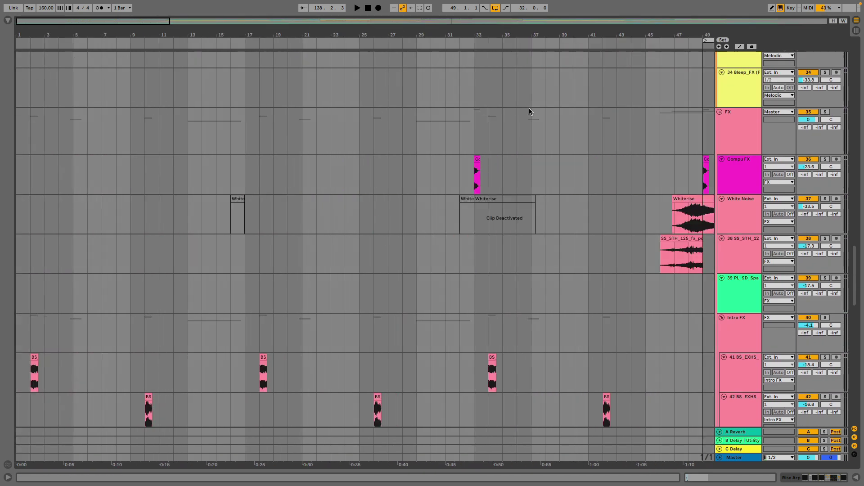
# Solo track 41, play its BS_EXHS_fx_riser_one_shot_common clip at bar 2, and inspect the clip's waveform up close
pyautogui.scroll(-1, 322, 285)
pyautogui.scroll(-1, 323, 285)
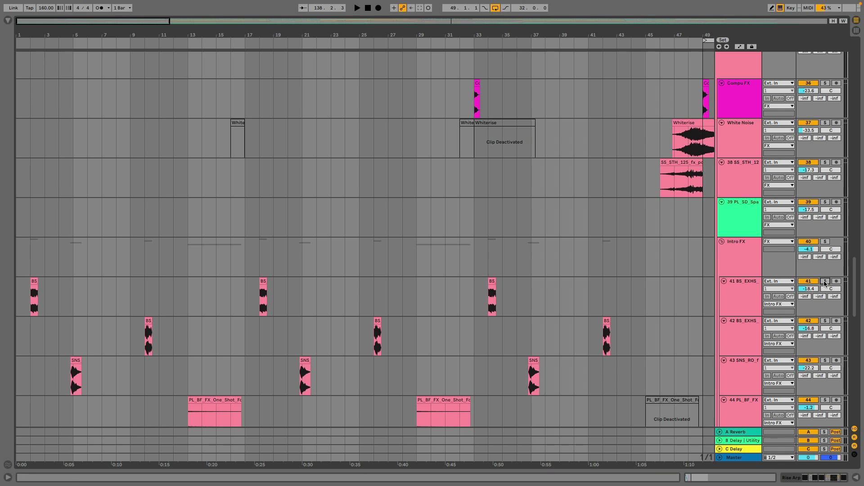
pyautogui.click(825, 282)
pyautogui.click(32, 282)
pyautogui.press('space')
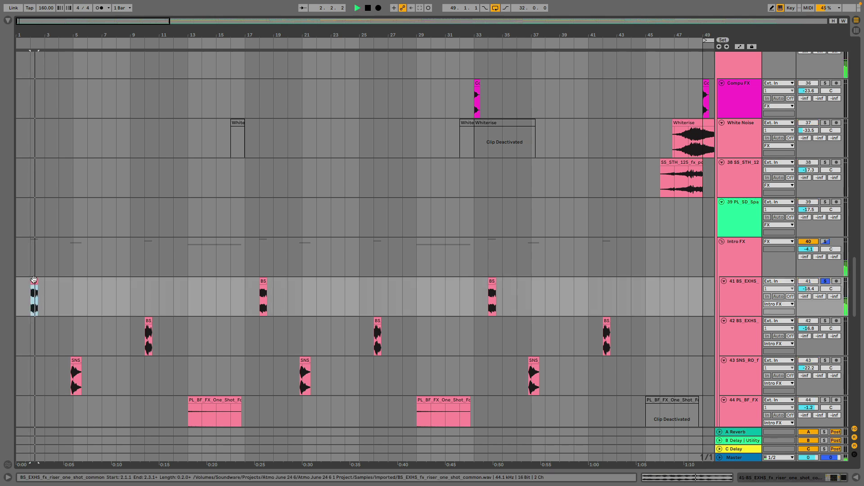
pyautogui.press('space')
pyautogui.press('z')
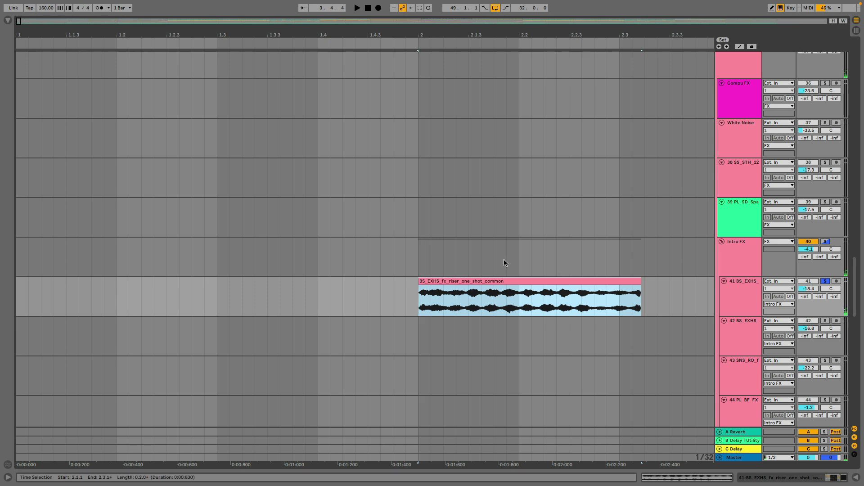
pyautogui.press('x')
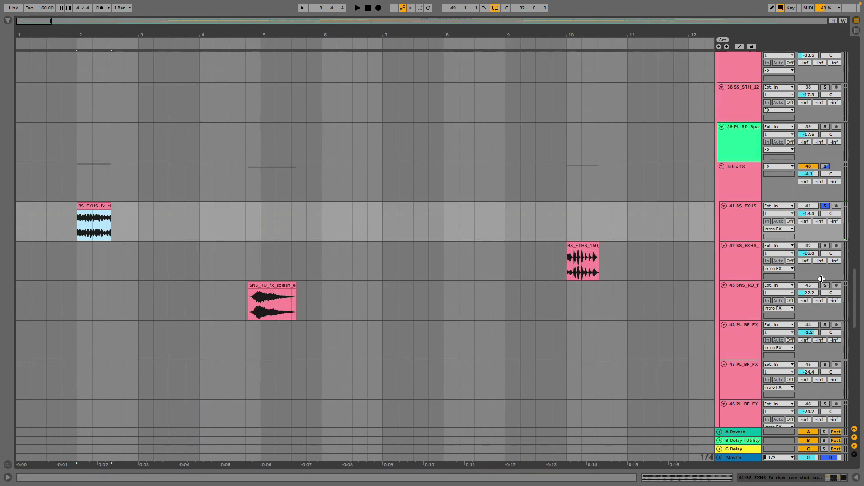
# Solo track 43, play its SNS_RO_fx_splash_effect clip near bar 5, and unsolo the track
pyautogui.click(825, 285)
pyautogui.click(261, 285)
pyautogui.press('space')
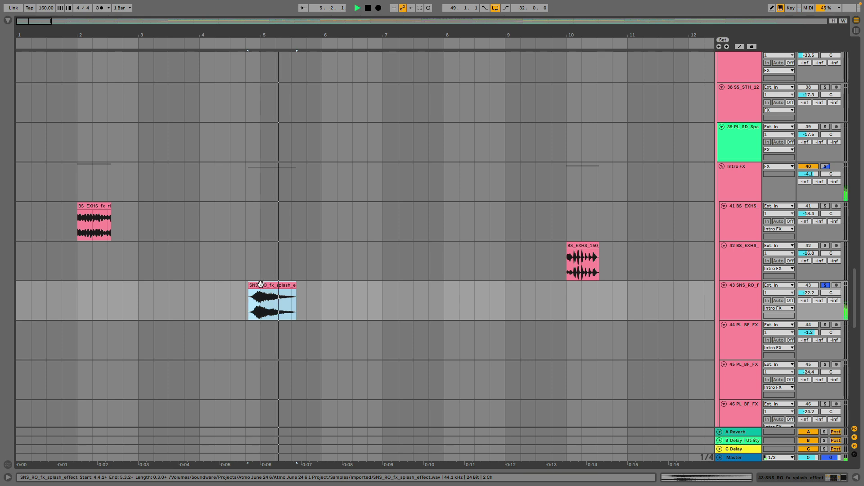
pyautogui.scroll(-5, 451, 299)
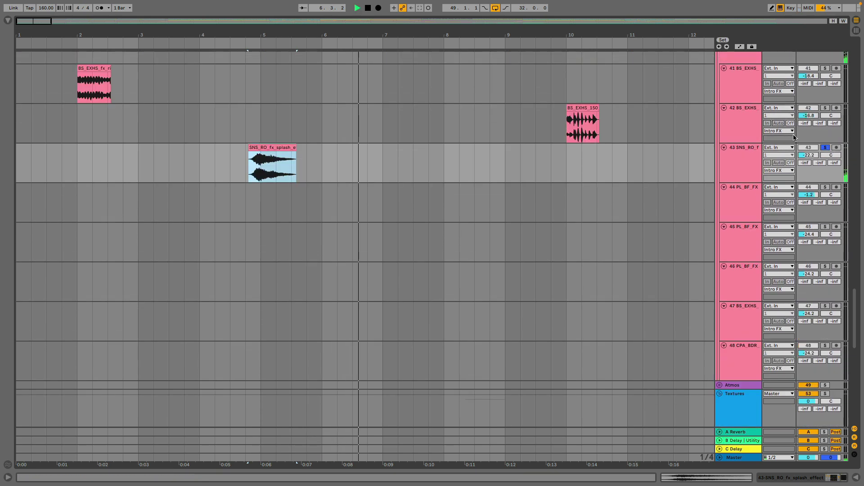
pyautogui.press('space')
pyautogui.click(825, 147)
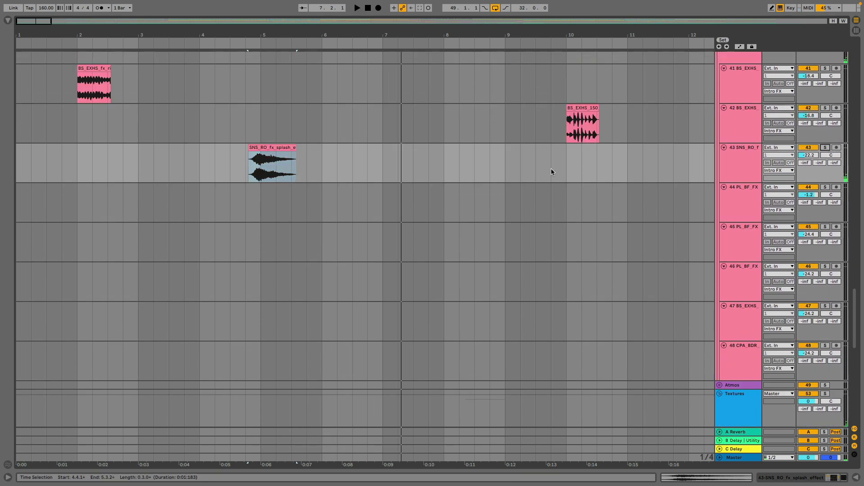
# Solo track 42 and play its glassy FX loop clip from bar 10
pyautogui.scroll(2, 480, 209)
pyautogui.click(576, 179)
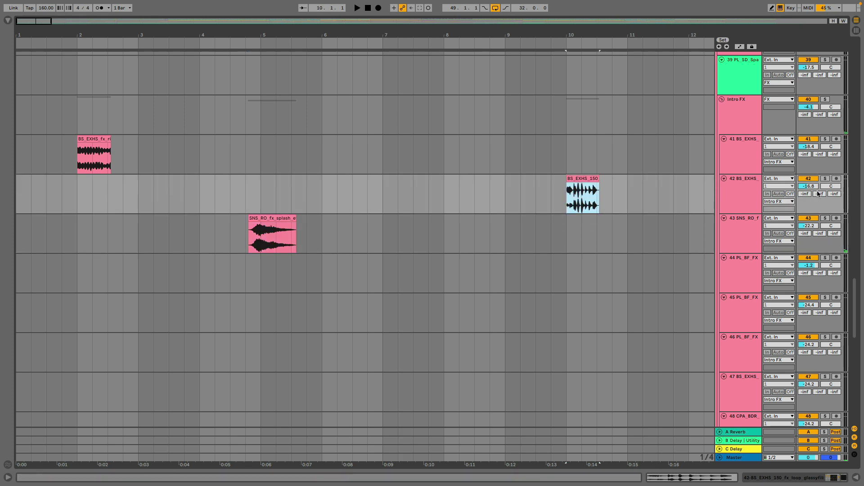
pyautogui.click(826, 179)
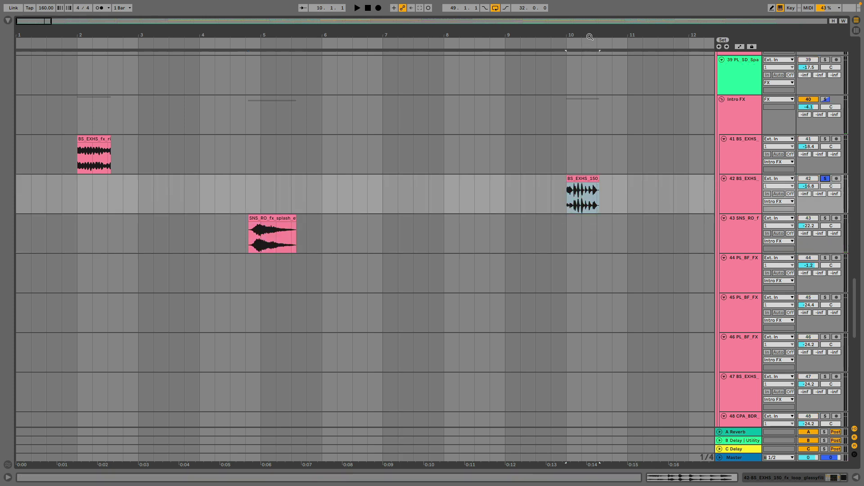
pyautogui.press('+')
pyautogui.click(544, 195)
pyautogui.press('space')
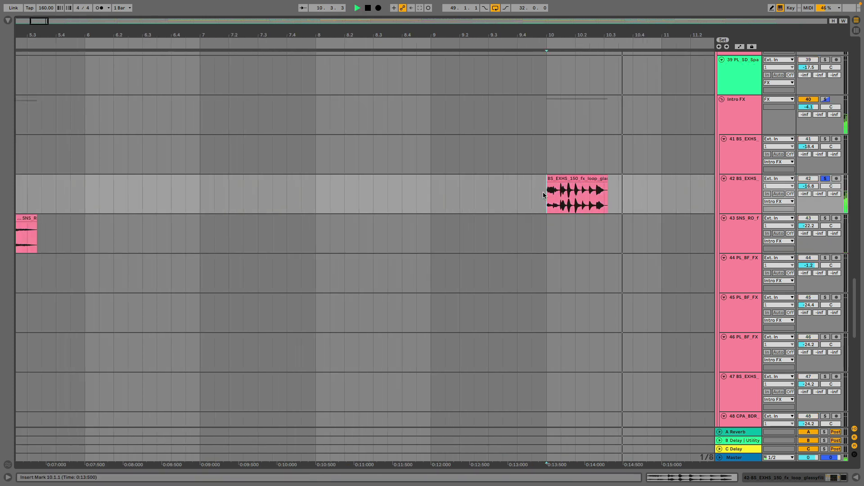
pyautogui.press('space')
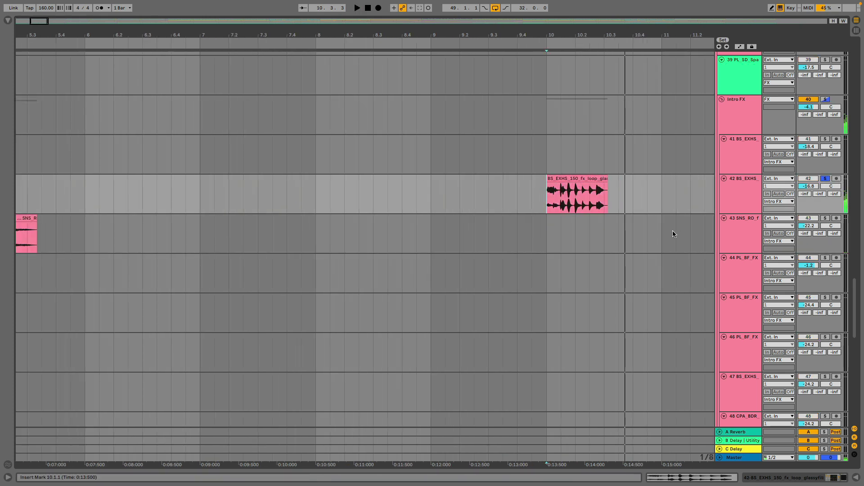
# View the glassy FX loop's sample details and show the Delay and FabFilter device chain of track 42
pyautogui.doubleClick(588, 179)
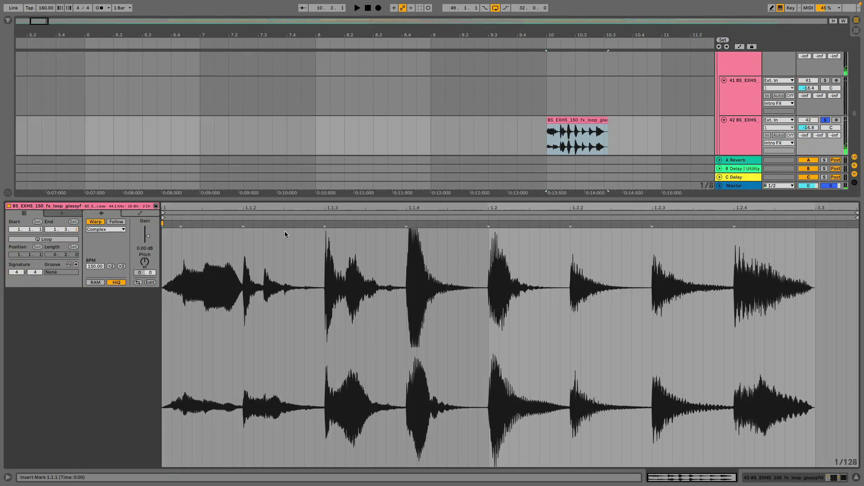
pyautogui.moveTo(282, 199); pyautogui.dragTo(282, 361)
pyautogui.click(736, 134)
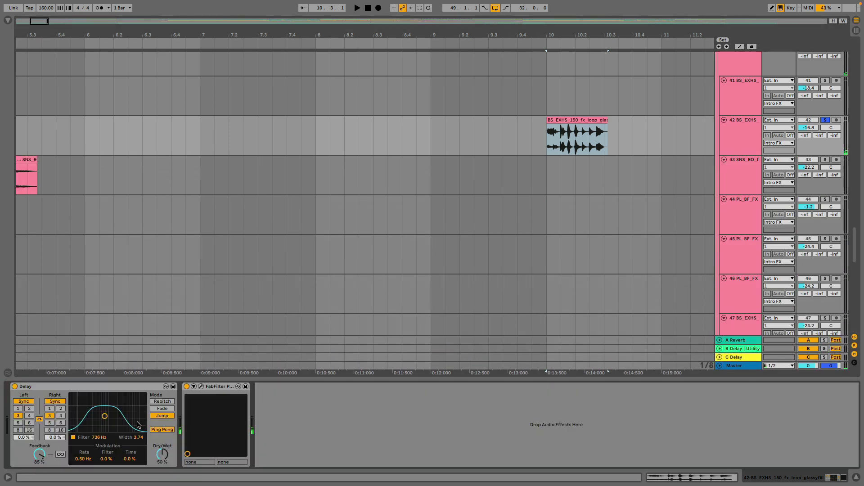
# Replay the glassy FX loop from bar 10 with track 42's effect chain on display
pyautogui.press('-')
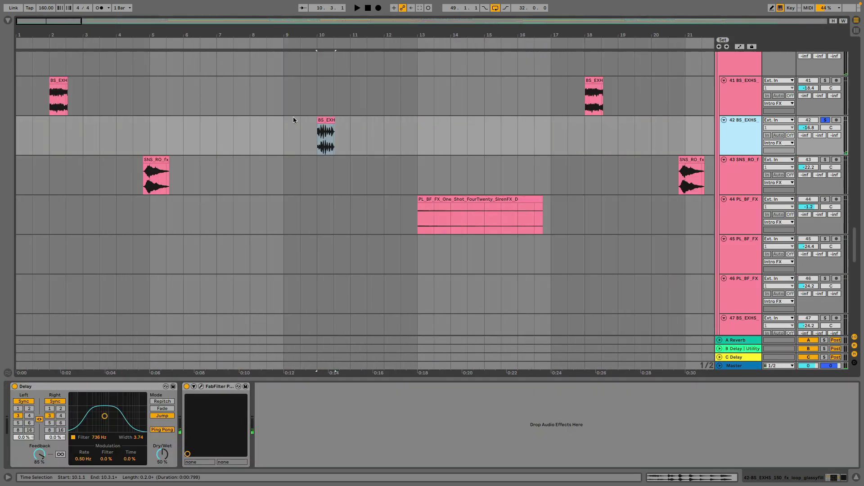
pyautogui.click(319, 145)
pyautogui.press('space')
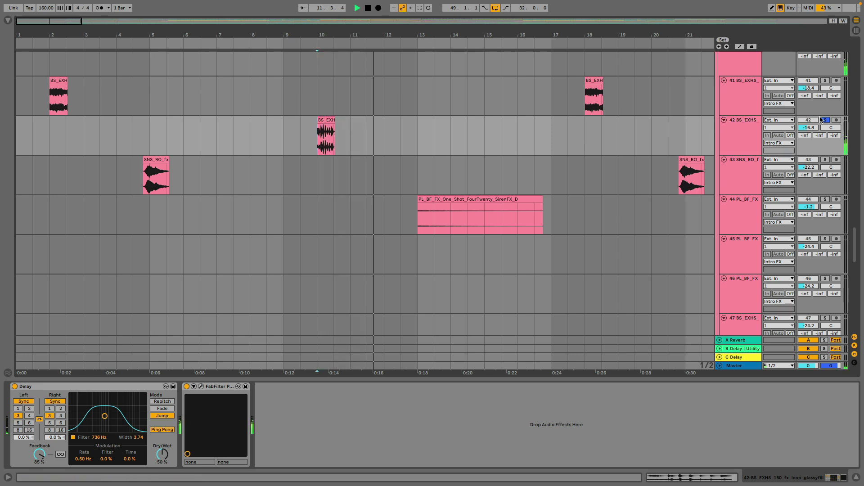
pyautogui.press('space')
# Audition the SirenFX clip at bar 13 on soloed track 44 and extend the clip's start back to bar 7
pyautogui.click(534, 208)
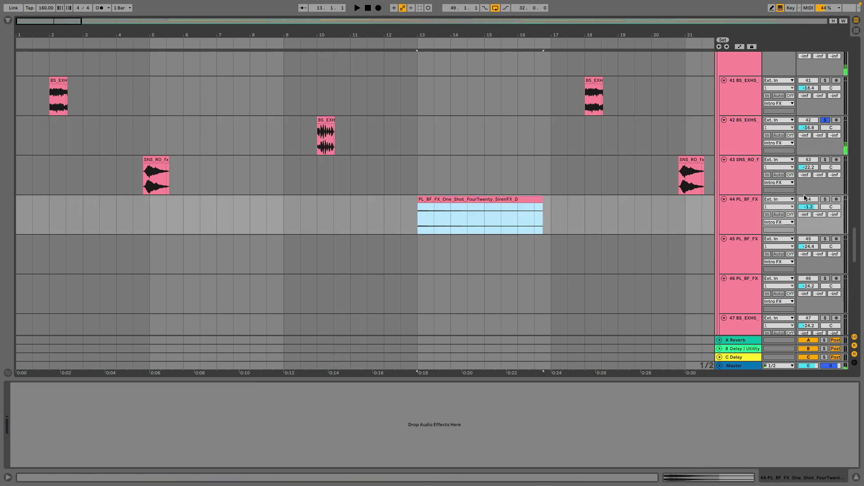
pyautogui.click(824, 200)
pyautogui.press('space')
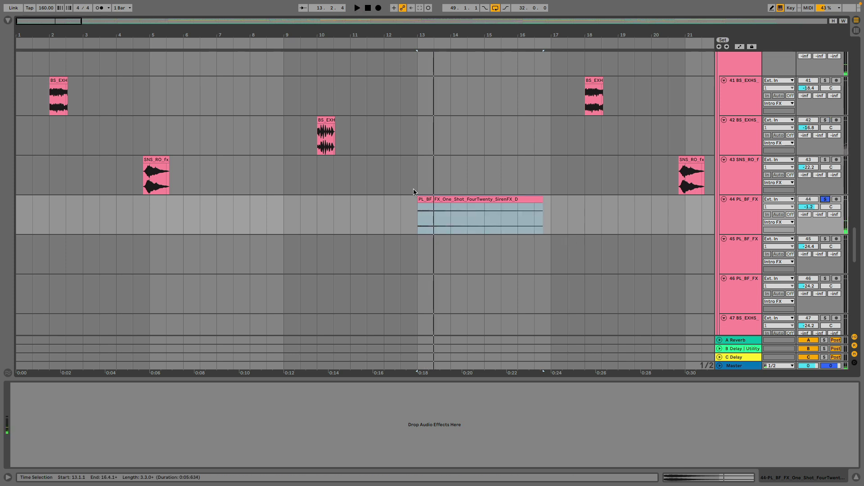
pyautogui.moveTo(419, 198); pyautogui.dragTo(190, 218)
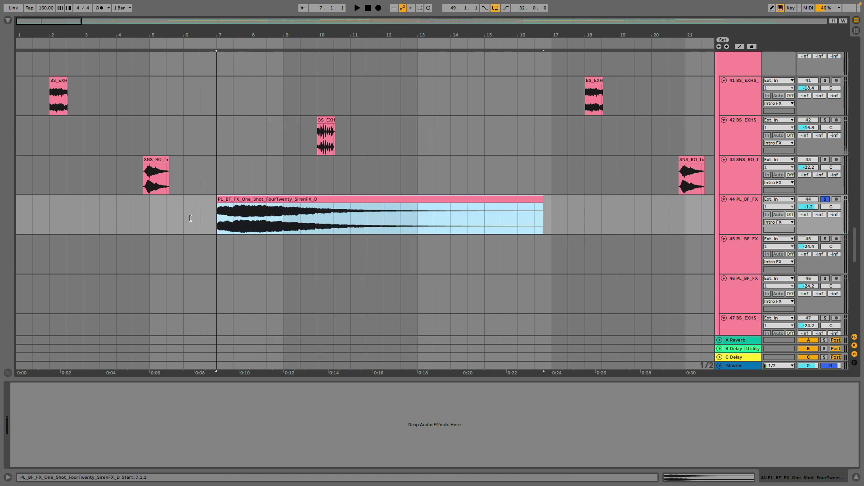
# Play the extended SirenFX clip on soloed track 44 from bar 7, and again from bar 9
pyautogui.press('space')
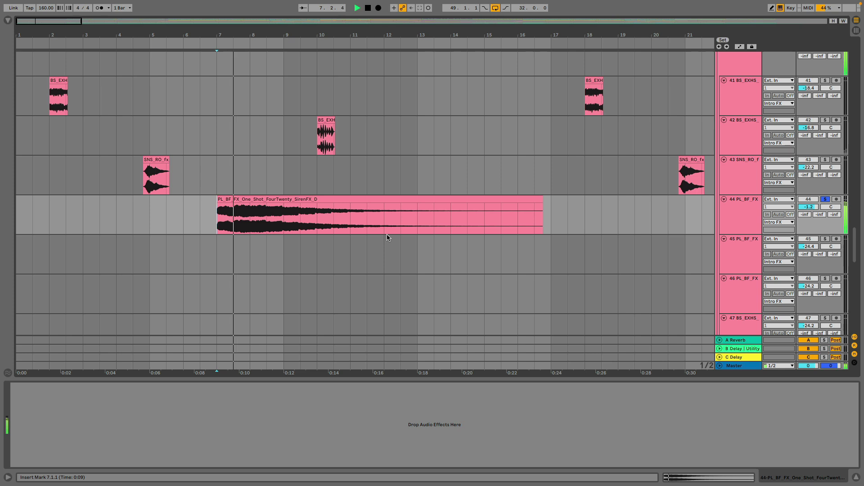
pyautogui.click(284, 223)
pyautogui.press('space')
pyautogui.press('space')
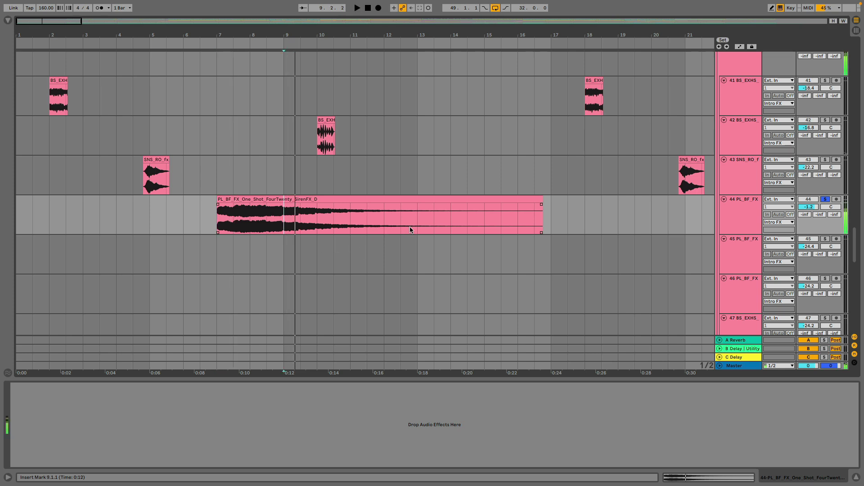
# Restore the SirenFX clip's start to bar 13, replay it from just before the clip, and unsolo track 44
pyautogui.click(410, 230)
pyautogui.press('Delete')
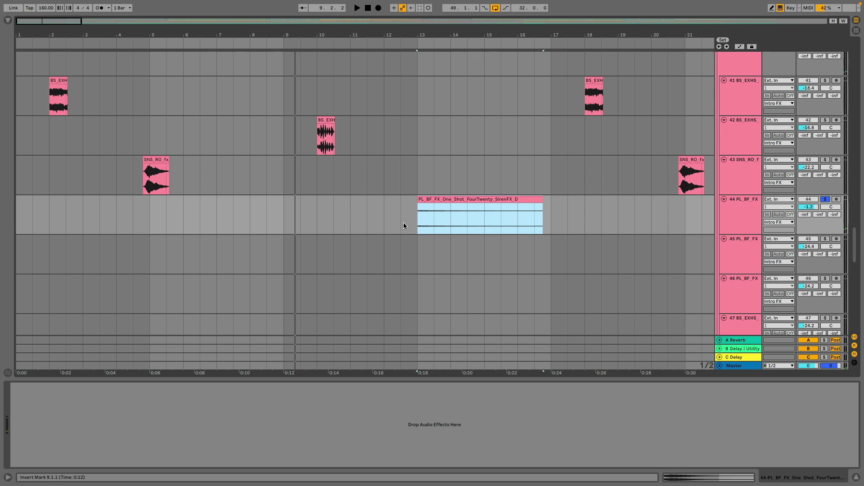
pyautogui.click(404, 223)
pyautogui.press('space')
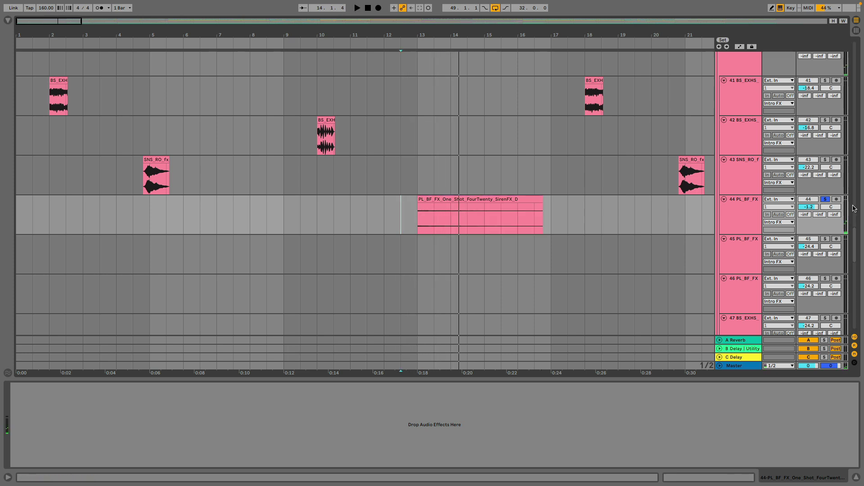
pyautogui.click(824, 200)
# Examine how the Intro FX one-shots are spread over the arrangement and which clips the FX group tracks above them hold
pyautogui.moveTo(418, 40); pyautogui.dragTo(171, 22)
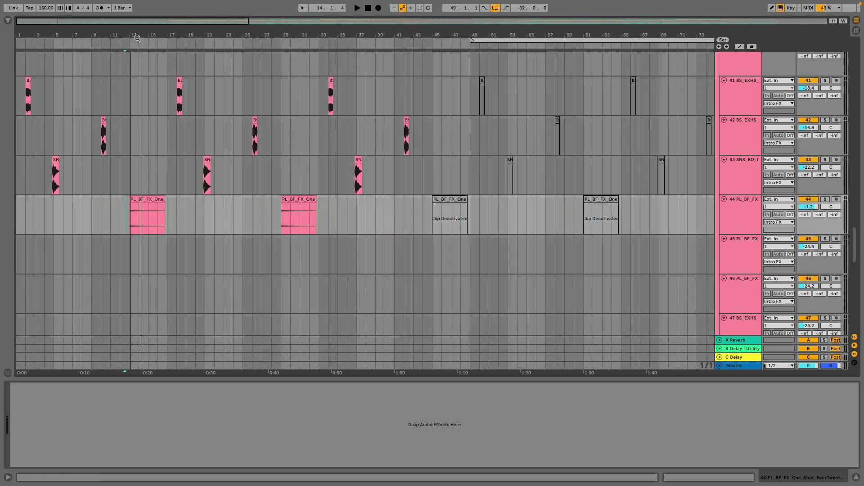
pyautogui.moveTo(167, 102); pyautogui.dragTo(177, 103)
pyautogui.scroll(2, 171, 102)
pyautogui.scroll(-5, 189, 204)
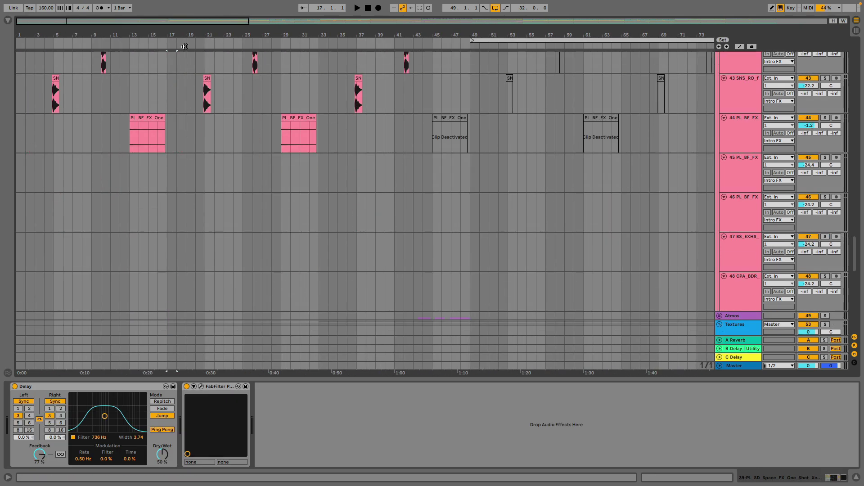
pyautogui.scroll(-6, 276, 304)
pyautogui.scroll(6, 282, 231)
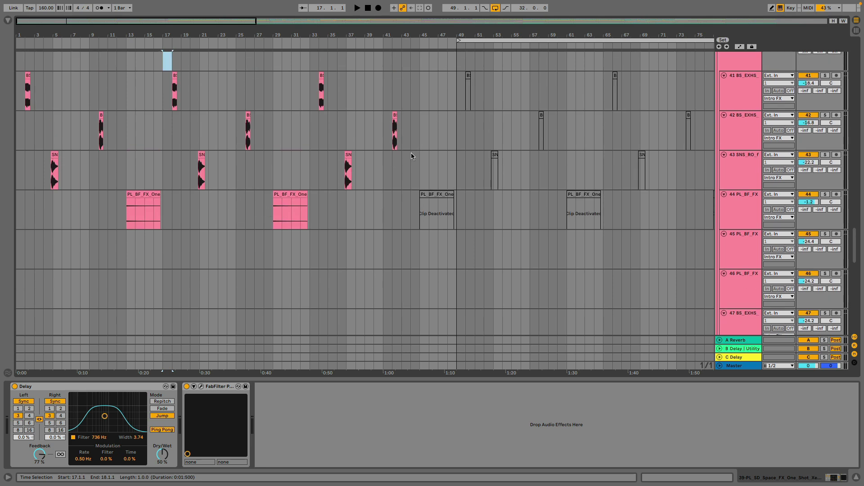
pyautogui.scroll(5, 412, 156)
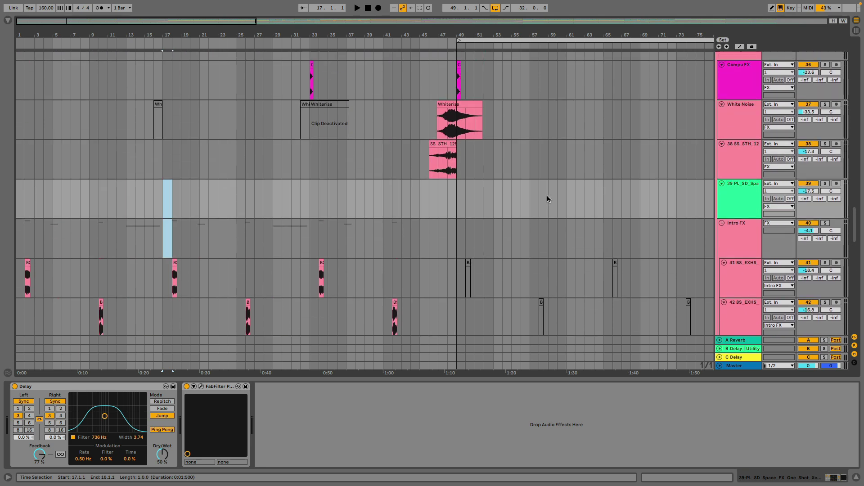
pyautogui.scroll(1, 728, 205)
pyautogui.scroll(2, 740, 194)
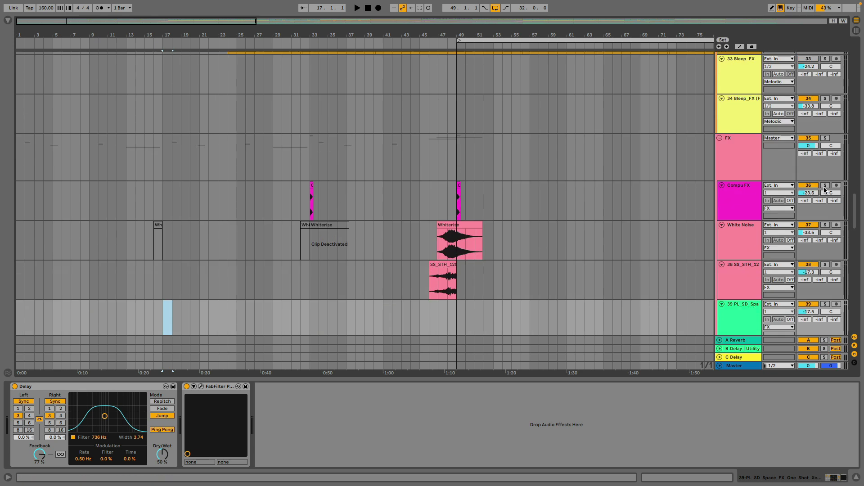
# Solo the Compu FX track, play its clip from bar 33, and view its ValhallaSupermassive settings
pyautogui.click(311, 186)
pyautogui.press('space')
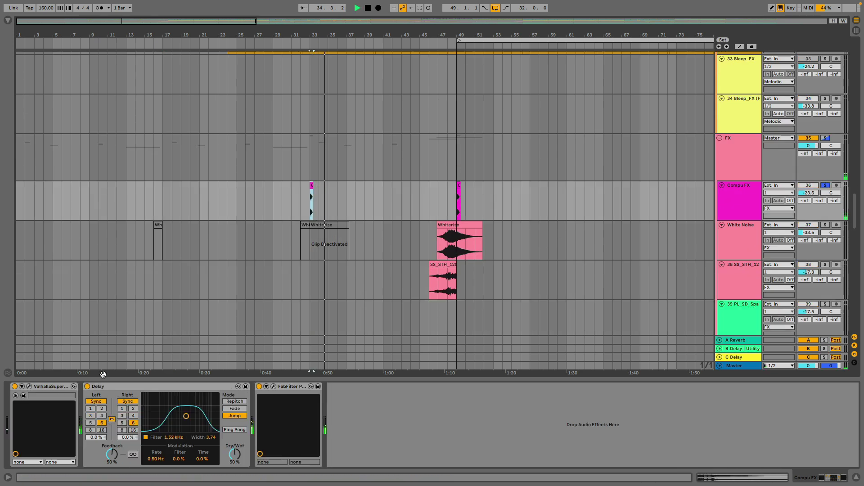
pyautogui.click(28, 387)
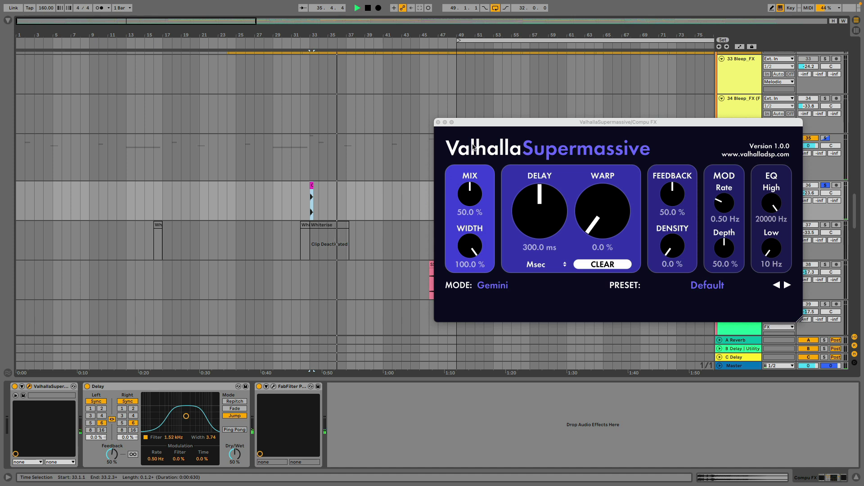
pyautogui.click(444, 122)
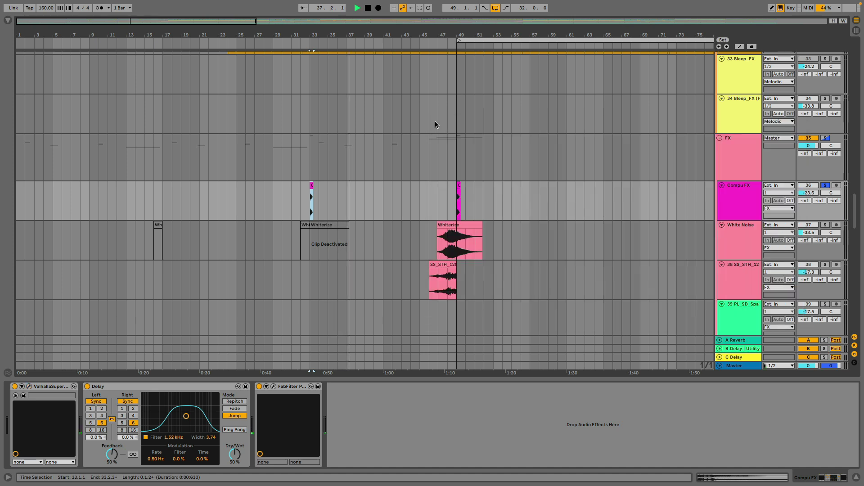
# Audition the power uplifter on soloed track 38 from bar 46 and the Whiterise clip on the soloed White Noise track, viewing their effect chains
pyautogui.scroll(-3, 631, 180)
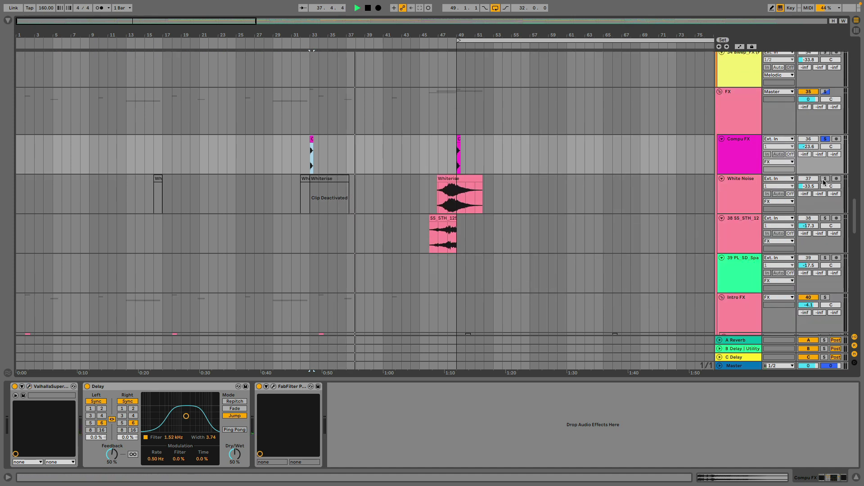
pyautogui.click(826, 218)
pyautogui.click(436, 221)
pyautogui.press('space')
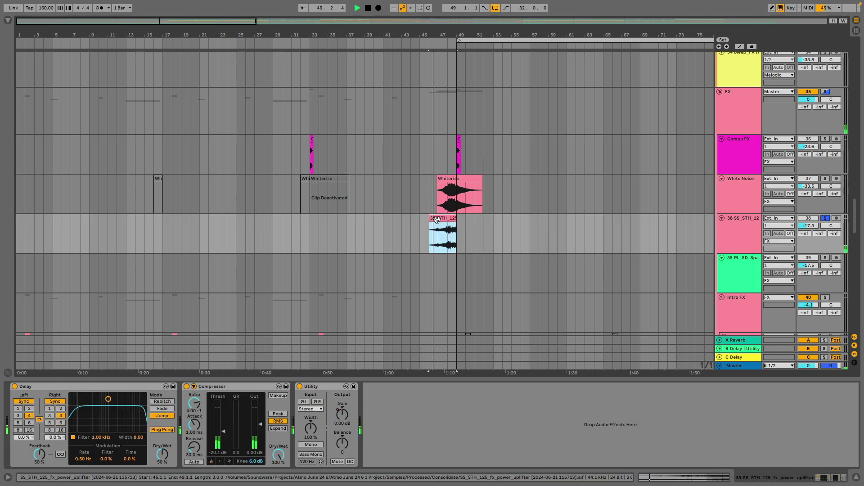
pyautogui.doubleClick(437, 220)
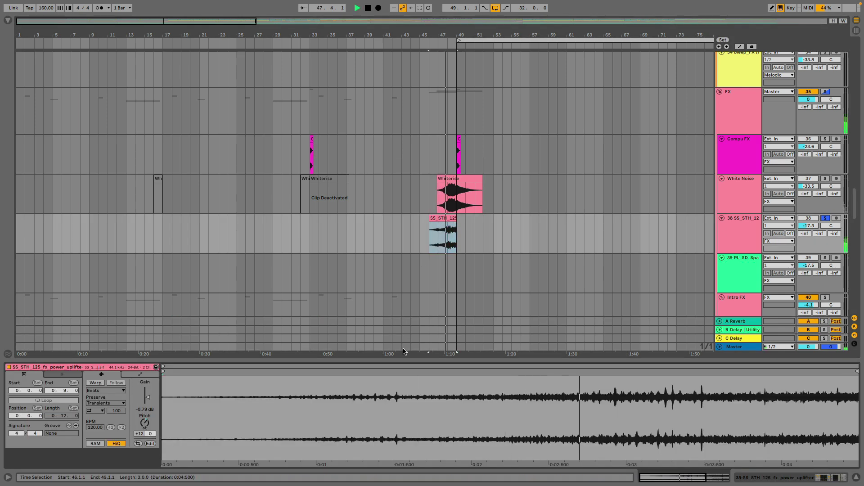
pyautogui.click(741, 228)
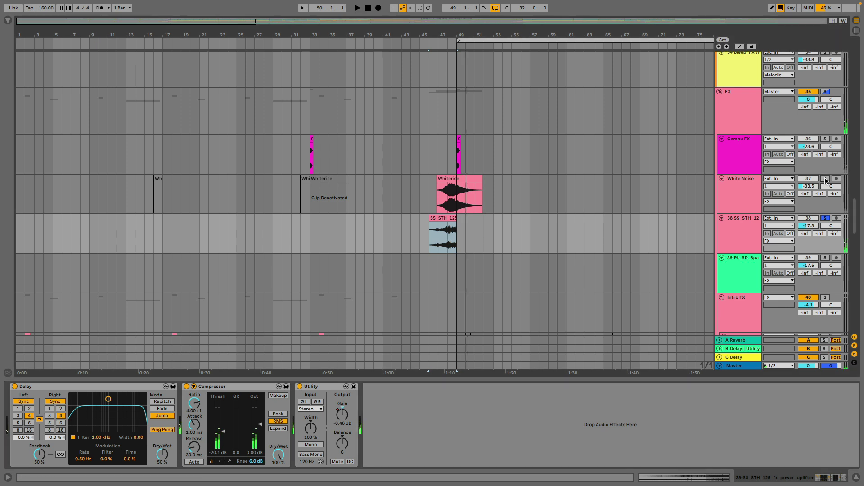
pyautogui.click(464, 178)
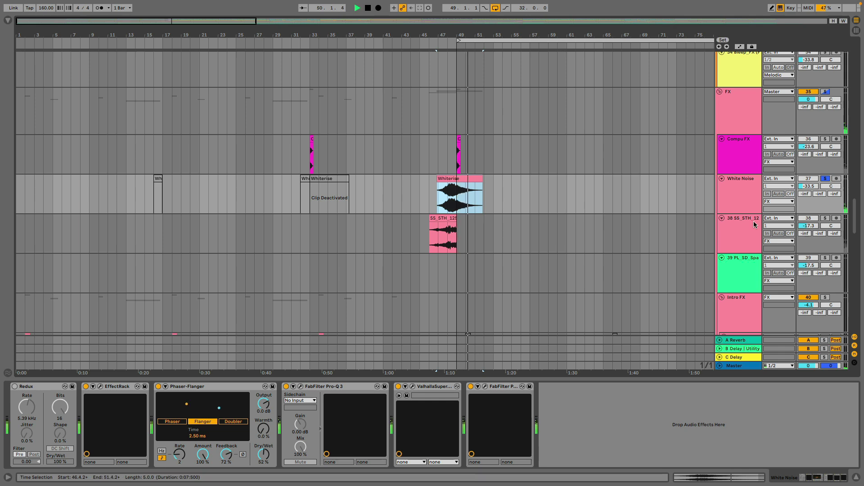
# Unfold the Atmos group and review its Tufted Duck, Dense Forest and ?????? tracks alongside the Textures group
pyautogui.scroll(-15, 854, 216)
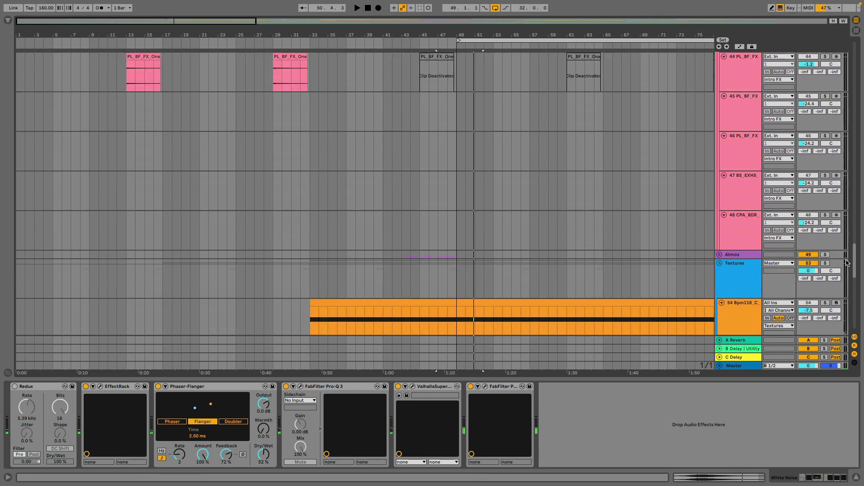
pyautogui.click(719, 177)
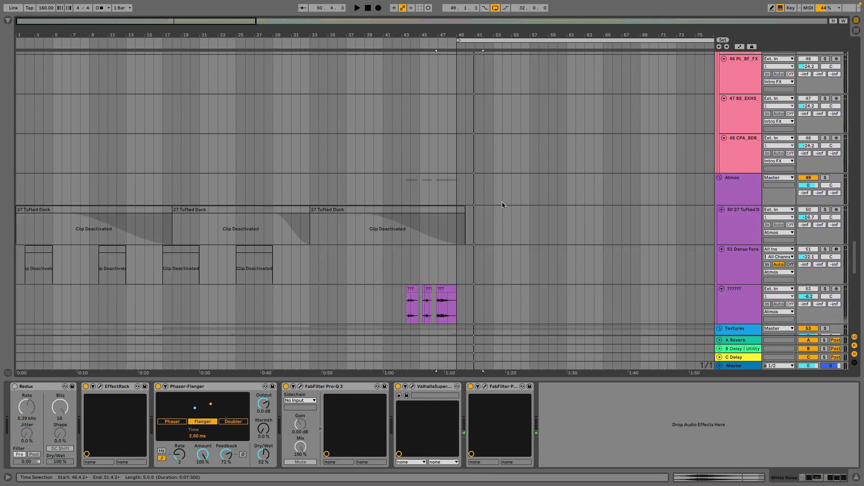
pyautogui.scroll(-5, 503, 206)
pyautogui.scroll(3, 503, 206)
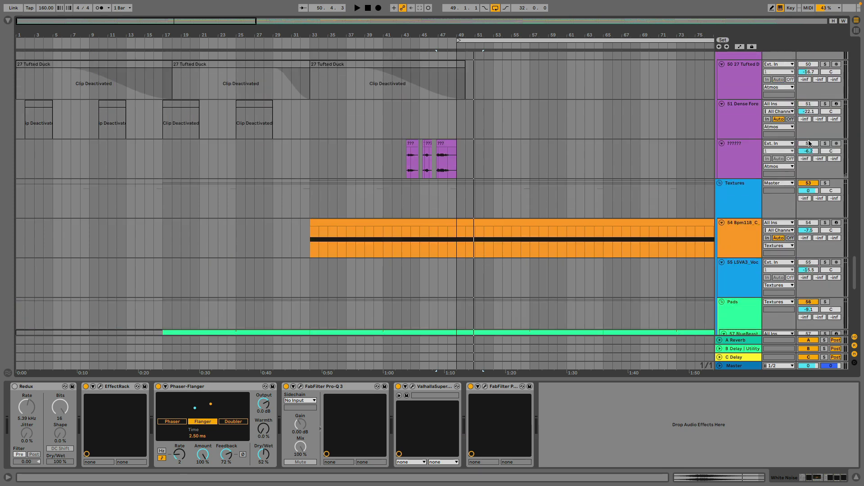
pyautogui.scroll(4, 479, 233)
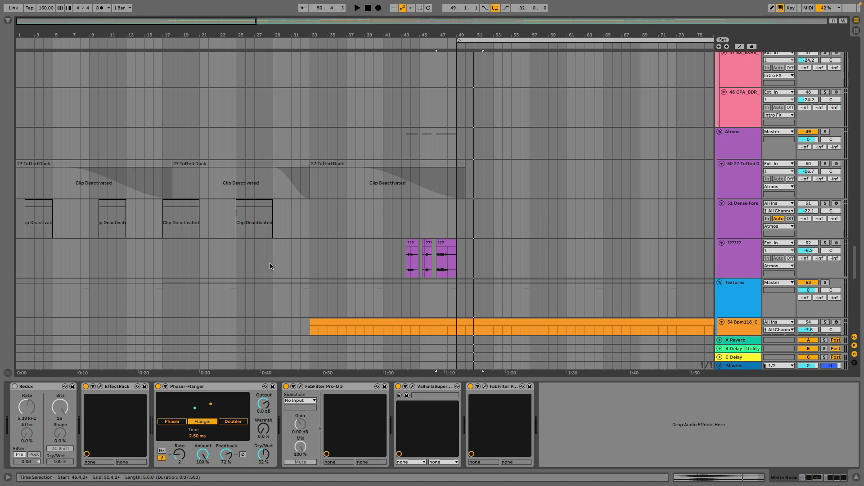
# Play the purple ?????? track's clips from bar 43, first in the full mix and again with the track soloed
pyautogui.click(383, 259)
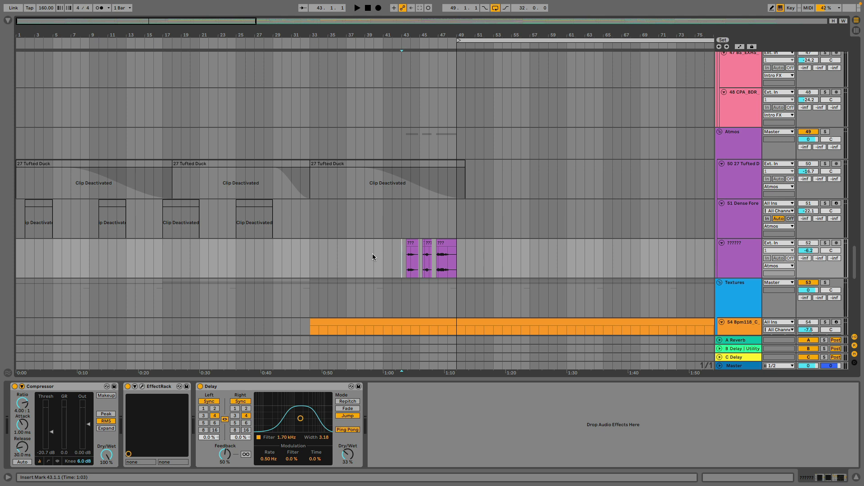
pyautogui.press('space')
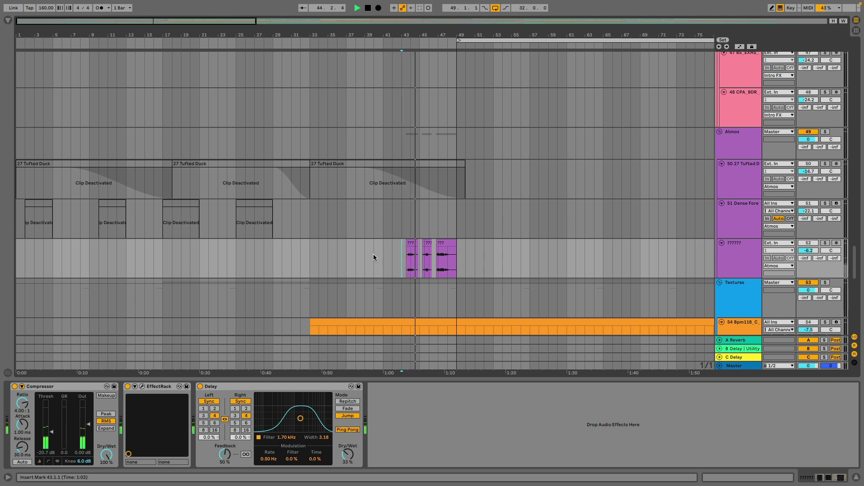
pyautogui.press('space')
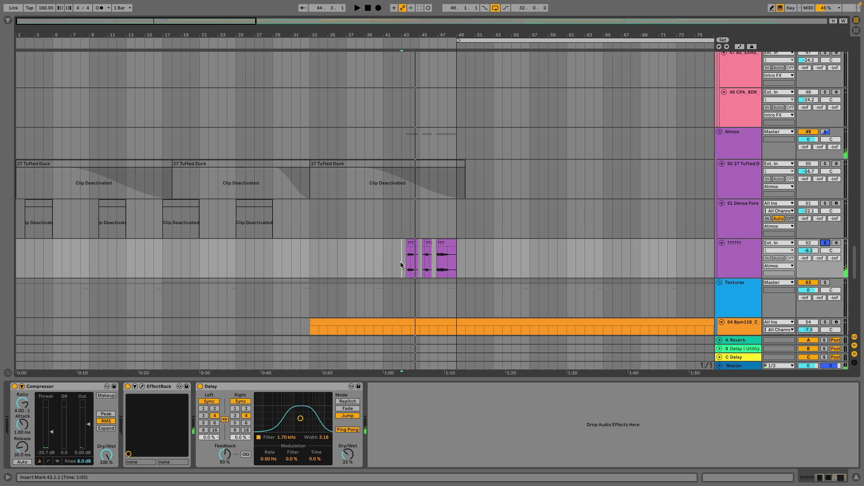
pyautogui.press('space')
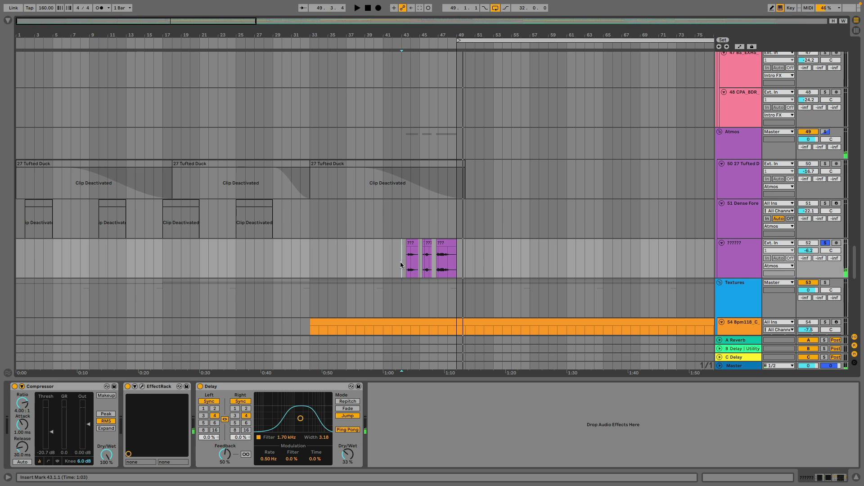
# View the ?????? track's EffectRack with the Boards of Vermont preset and inspect its clips between bars 43 and 49
pyautogui.click(142, 387)
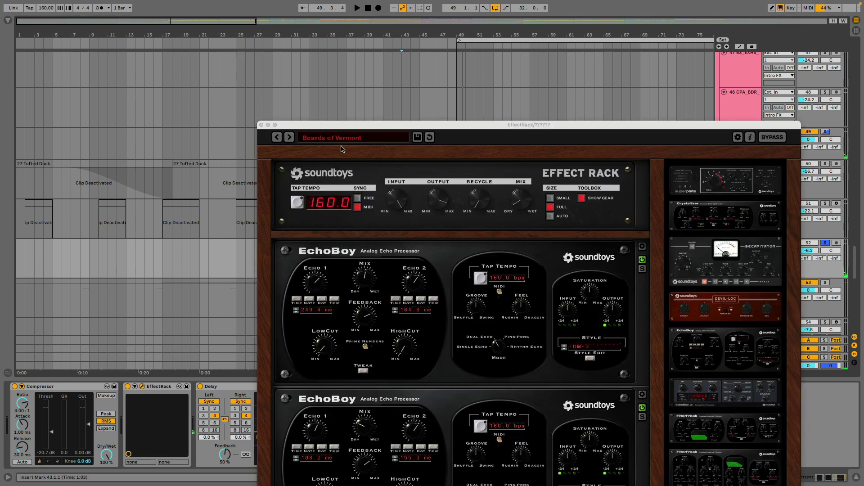
pyautogui.click(261, 125)
pyautogui.scroll(-2, 500, 243)
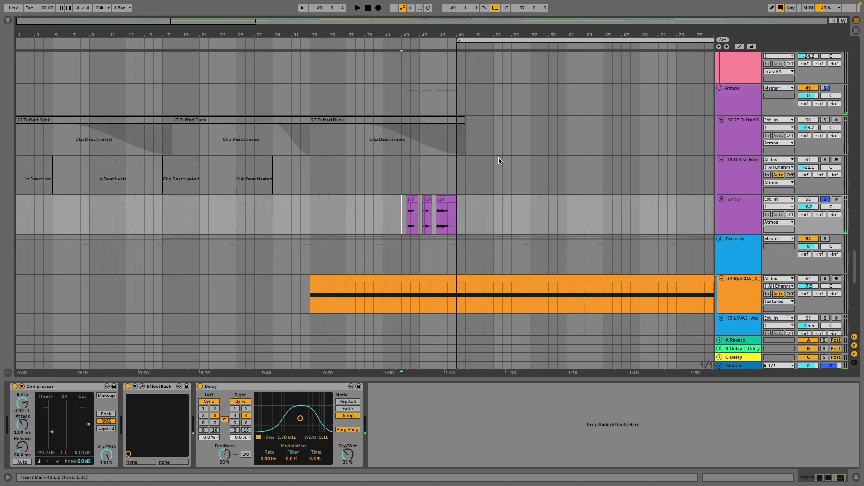
pyautogui.moveTo(411, 35); pyautogui.dragTo(411, 50)
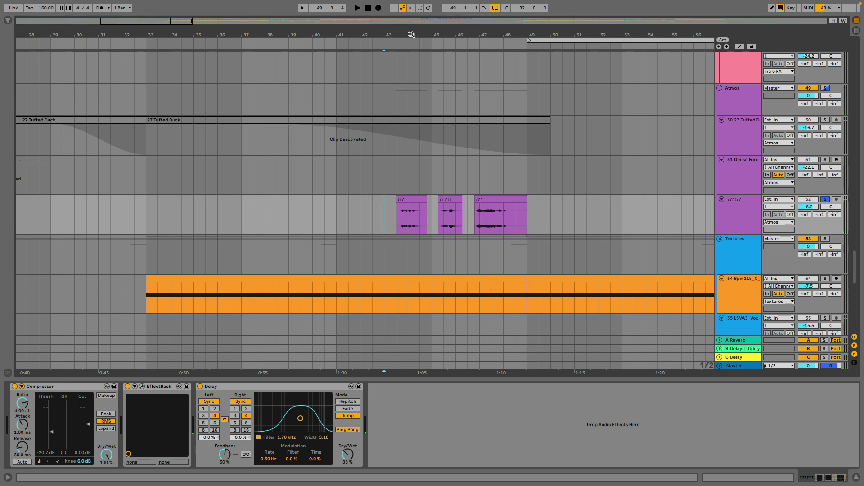
pyautogui.moveTo(411, 35); pyautogui.dragTo(283, 35)
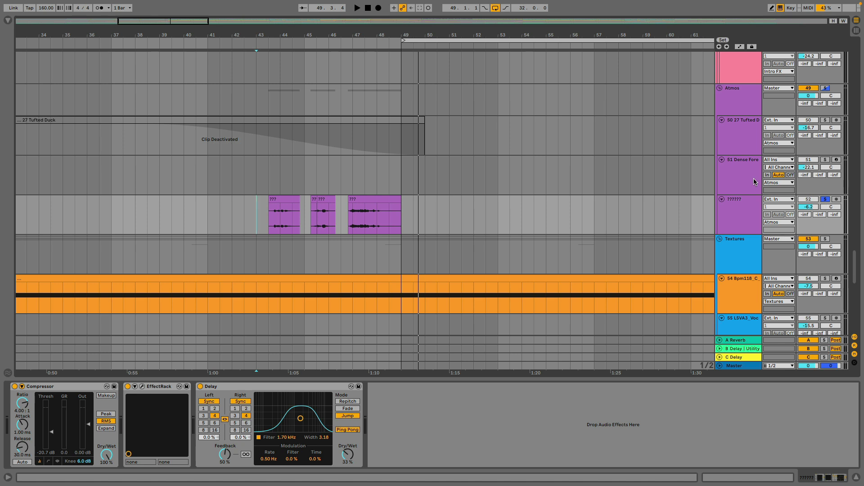
# Unsolo the ?????? track in the Atmos group
pyautogui.press('-')
pyautogui.press('-')
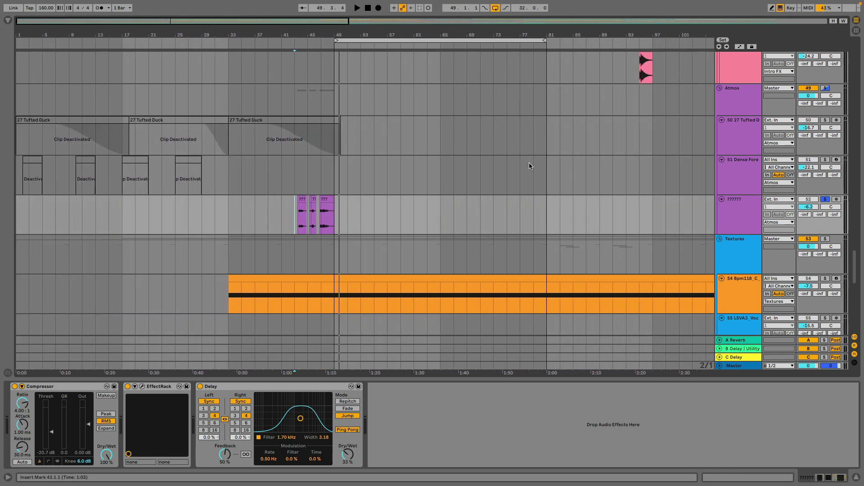
pyautogui.click(827, 200)
# Examine the clip placement of the Textures, Pads, Reverse EP, Vox Pad and Intro FX tracks across the whole arrangement
pyautogui.press('-')
pyautogui.scroll(-5, 855, 274)
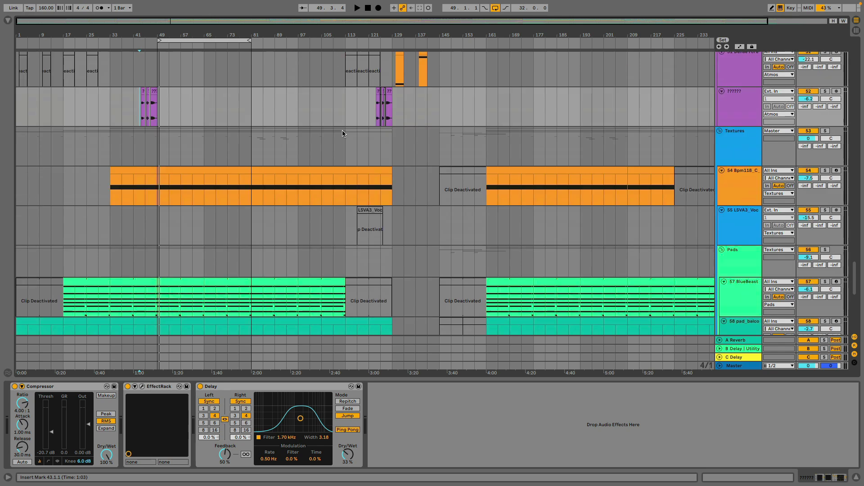
pyautogui.scroll(-8, 856, 273)
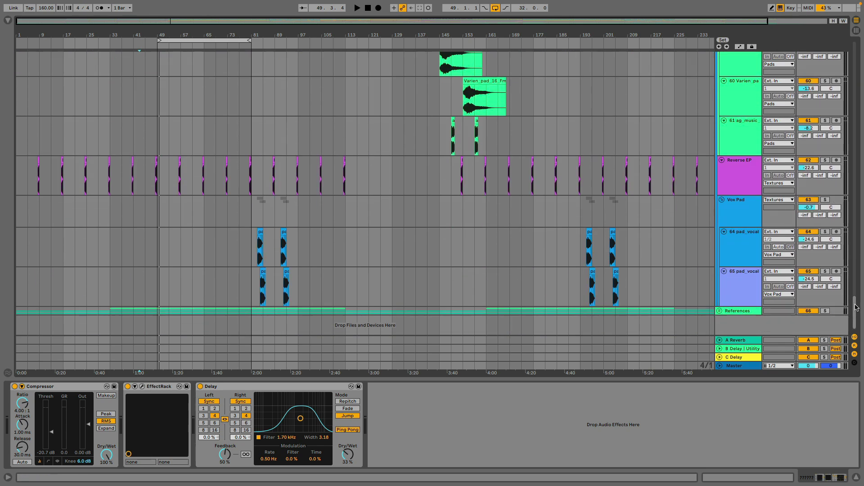
pyautogui.scroll(3, 856, 274)
pyautogui.moveTo(182, 32); pyautogui.dragTo(182, 63)
pyautogui.scroll(-4, 636, 212)
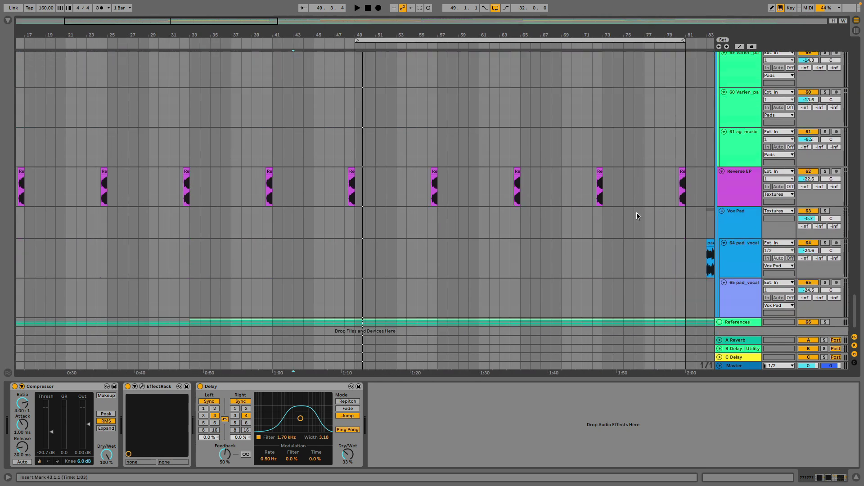
pyautogui.scroll(15, 670, 208)
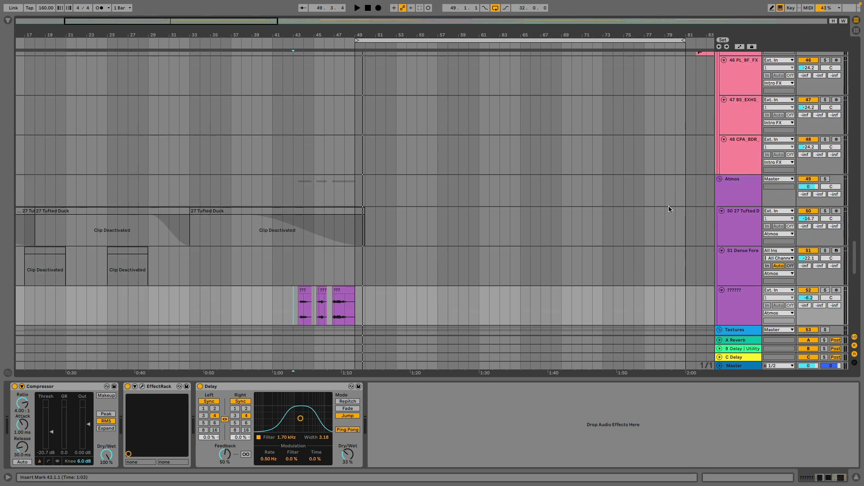
pyautogui.moveTo(518, 33); pyautogui.dragTo(275, 18)
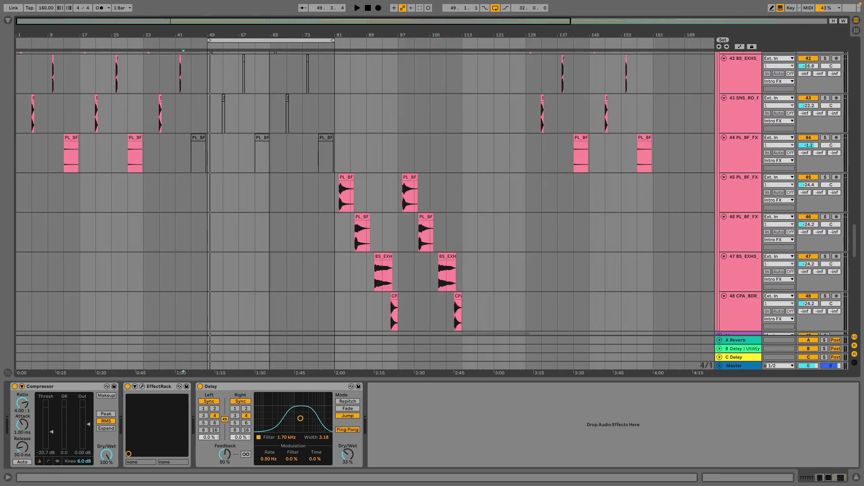
# Play the full mix from bar 81, where the Bleep_FX freeze clips come in
pyautogui.scroll(8, 273, 126)
pyautogui.scroll(5, 274, 126)
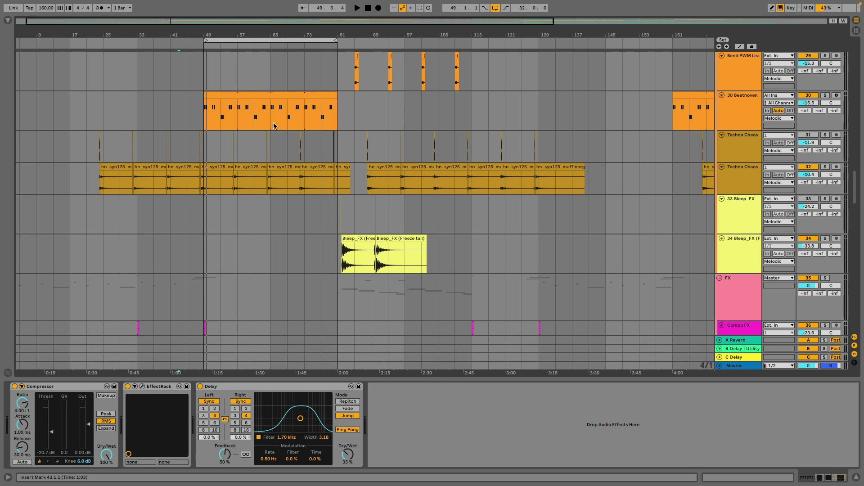
pyautogui.scroll(-4, 274, 125)
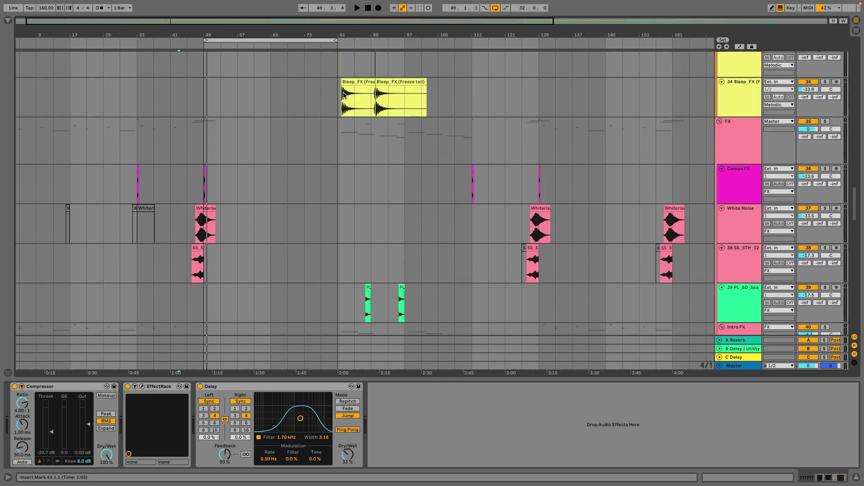
pyautogui.moveTo(345, 35); pyautogui.dragTo(326, 120)
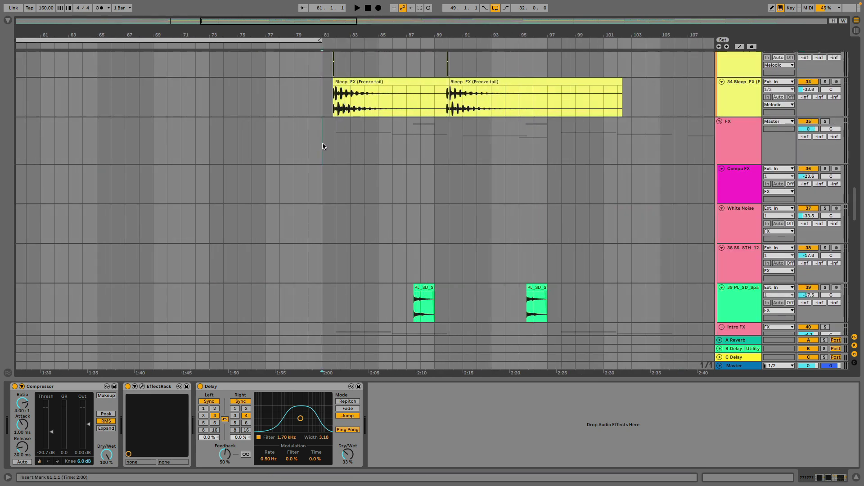
pyautogui.click(322, 145)
pyautogui.press('space')
pyautogui.scroll(-6, 473, 238)
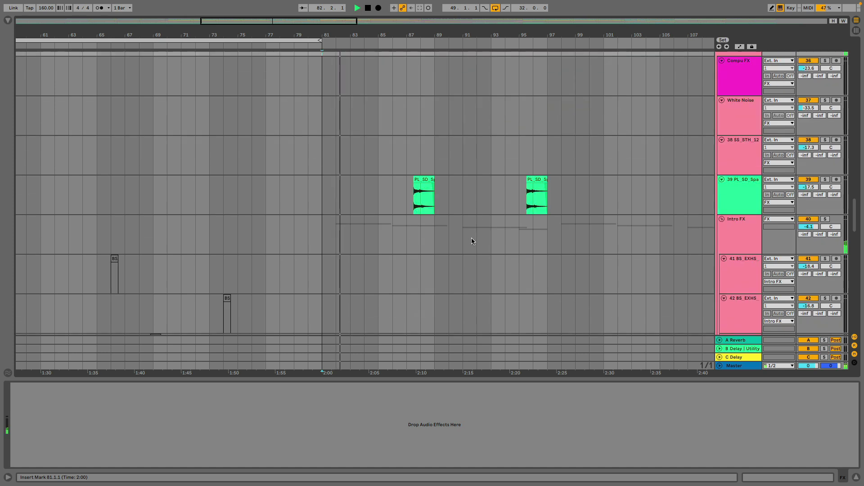
# Solo the green 39 PL_SD_Spa track, play its clip near bar 87, and unsolo the track
pyautogui.click(826, 158)
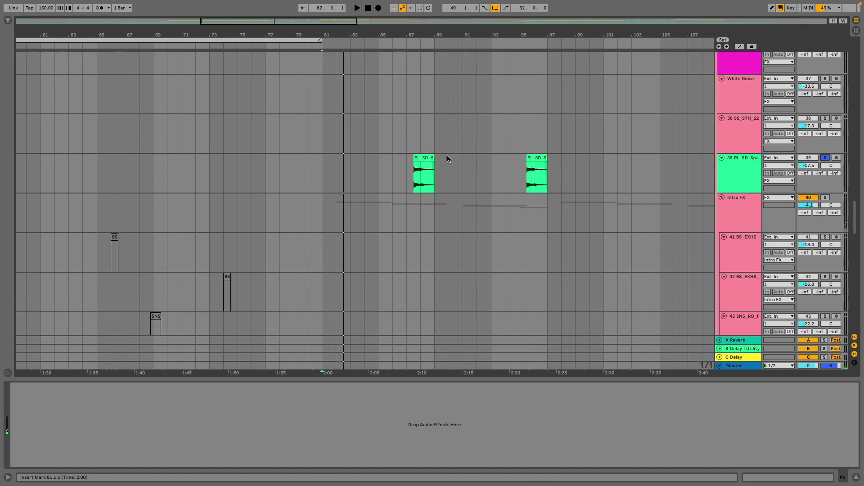
pyautogui.click(423, 159)
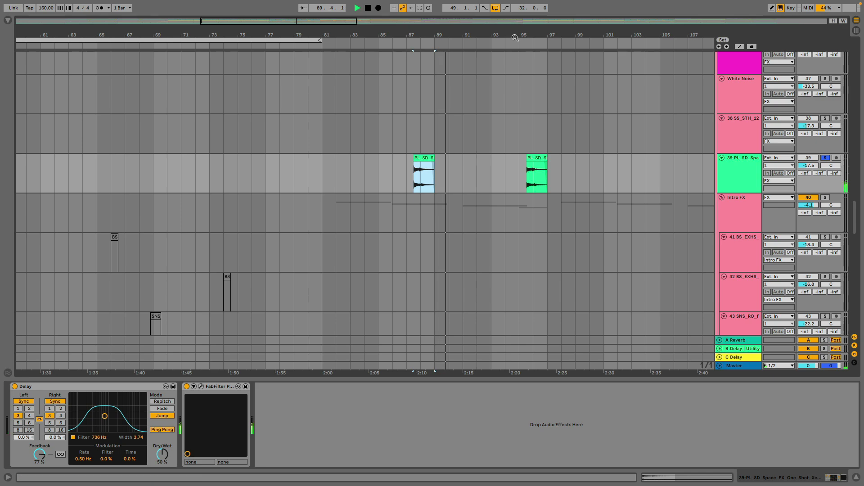
pyautogui.press('-')
pyautogui.press('-')
pyautogui.click(824, 159)
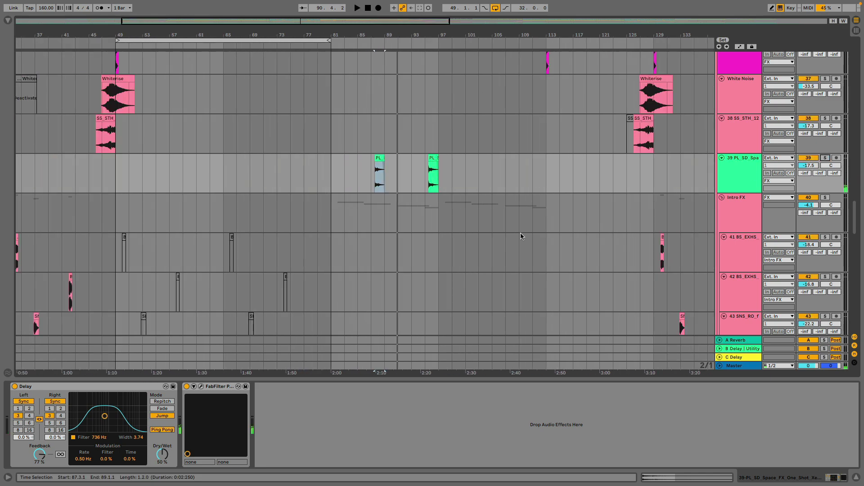
# Play the full mix briefly from bar 97, where the Atmospheric and Air In Dimension clips start
pyautogui.scroll(5, 700, 222)
pyautogui.scroll(20, 858, 226)
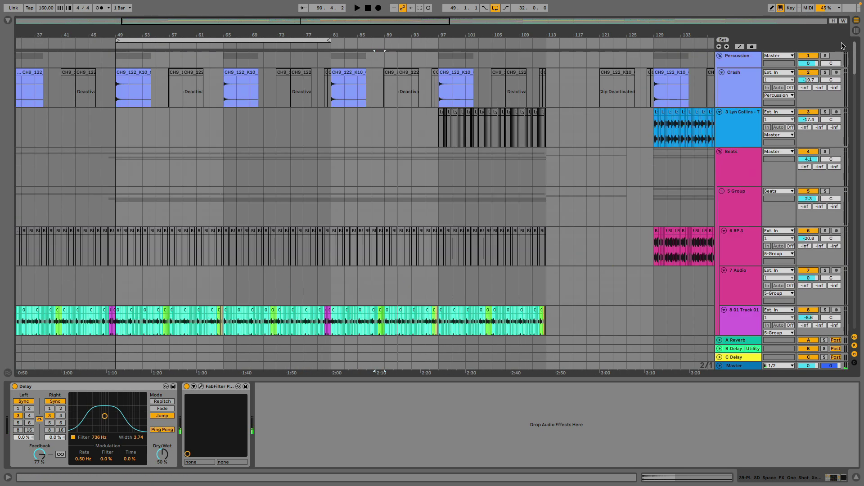
pyautogui.click(434, 172)
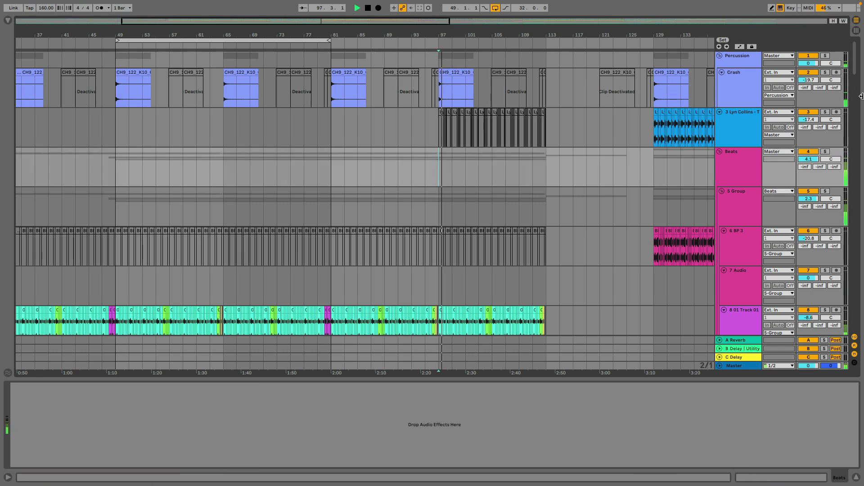
pyautogui.scroll(-10, 851, 119)
pyautogui.scroll(-15, 851, 118)
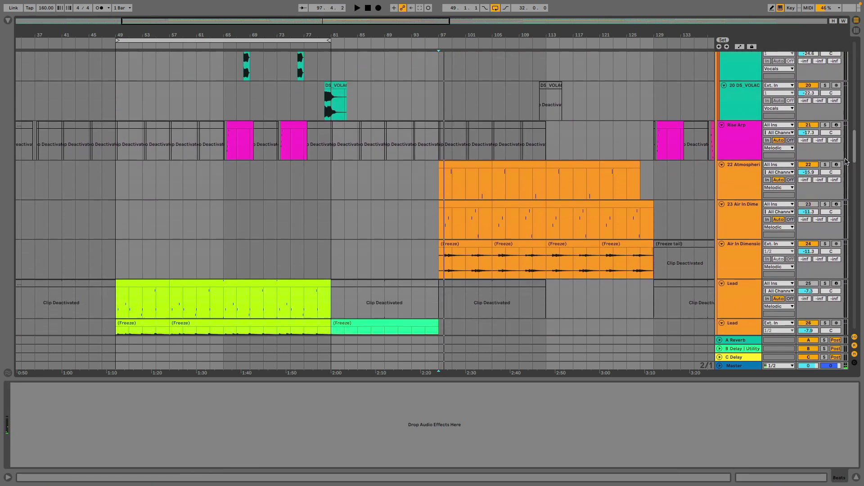
# Solo the 27 Beach Cruiser track and play its MIDI clip from bar 97
pyautogui.scroll(-5, 838, 189)
pyautogui.scroll(6, 838, 189)
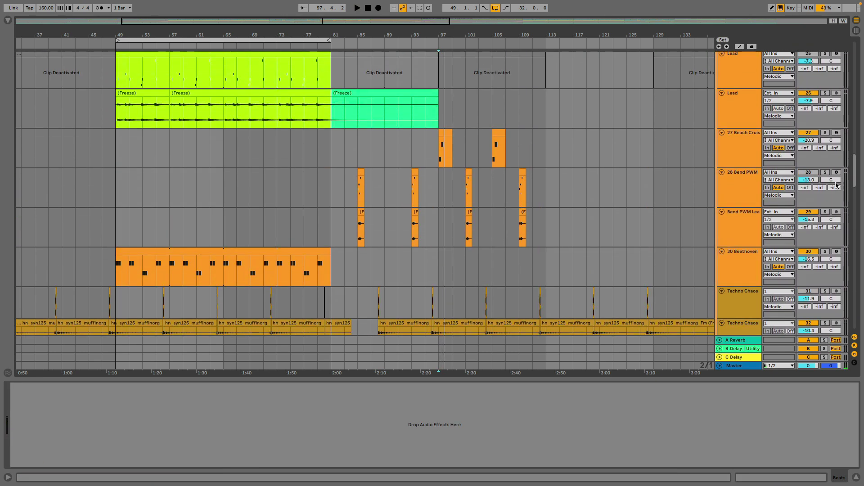
pyautogui.press('+')
pyautogui.press('+')
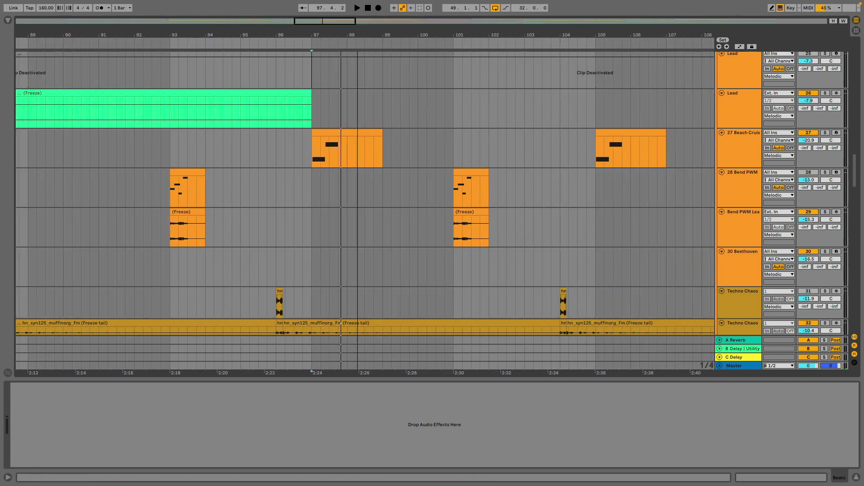
pyautogui.click(827, 133)
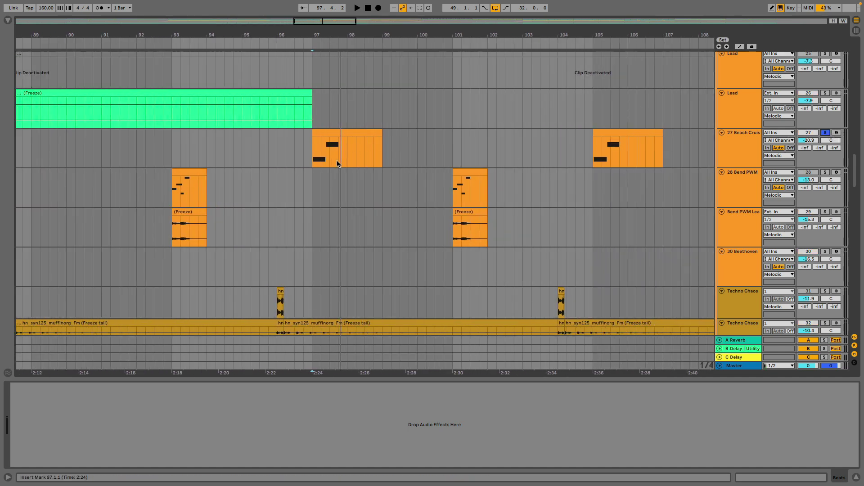
pyautogui.click(315, 153)
pyautogui.press('space')
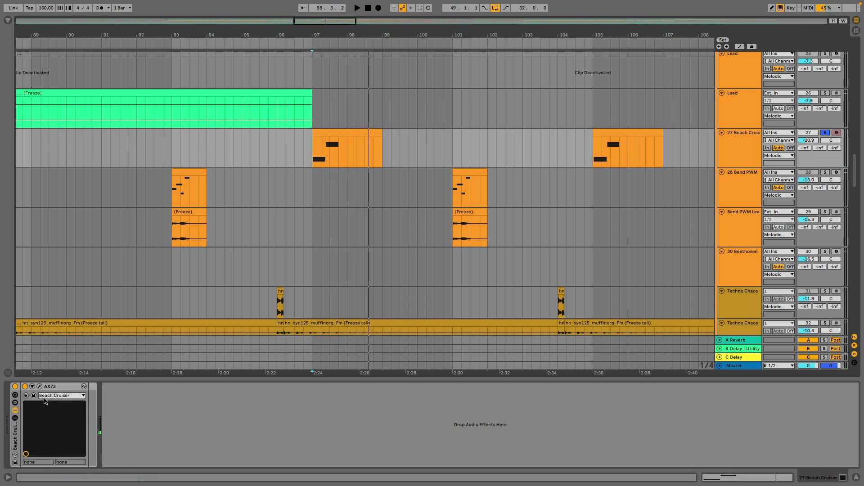
# View the Beach Cruiser track's AX73 synth with the Beach Cruiser preset and close its window
pyautogui.click(25, 394)
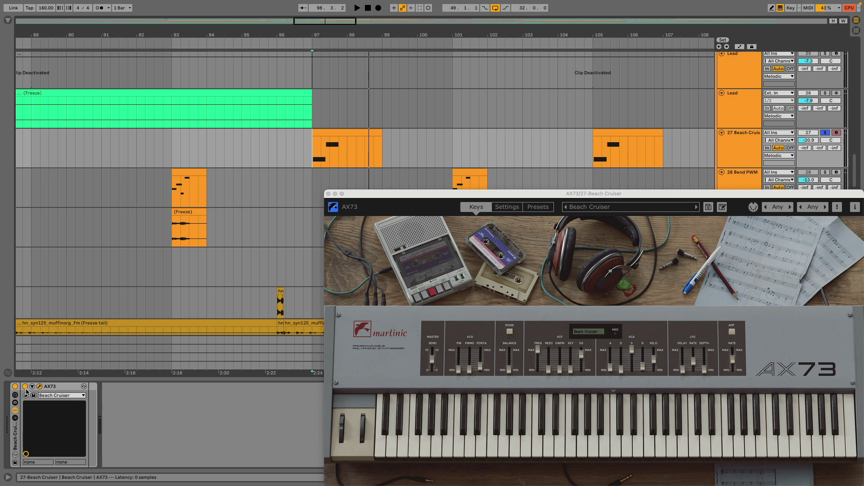
pyautogui.moveTo(546, 197); pyautogui.dragTo(439, 205)
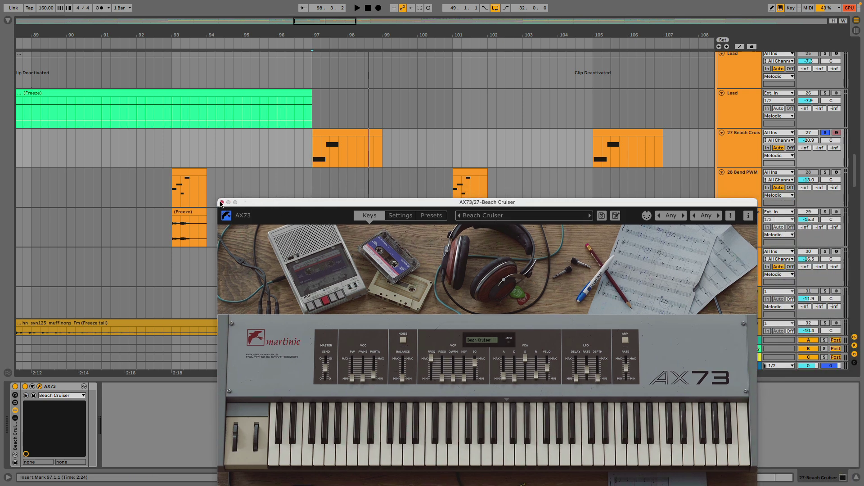
pyautogui.click(221, 203)
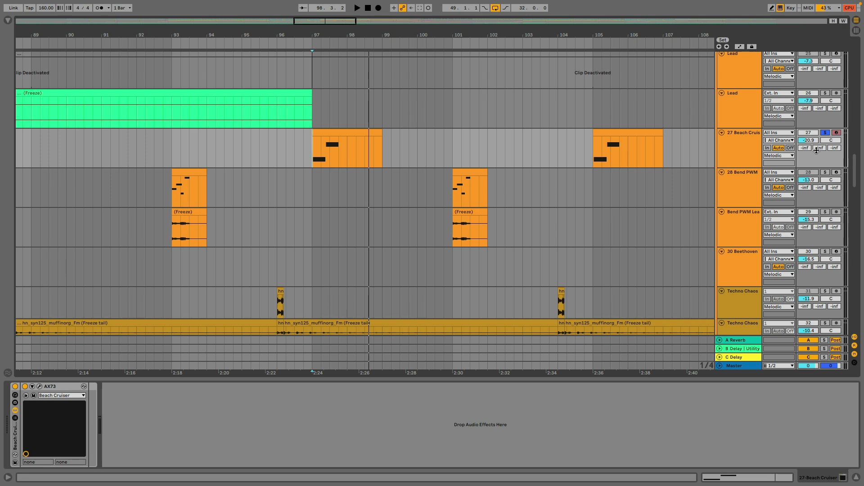
# Play the 28 Bend PWM clip at bar 101 soloed and again in the full mix
pyautogui.press('space')
pyautogui.press('space')
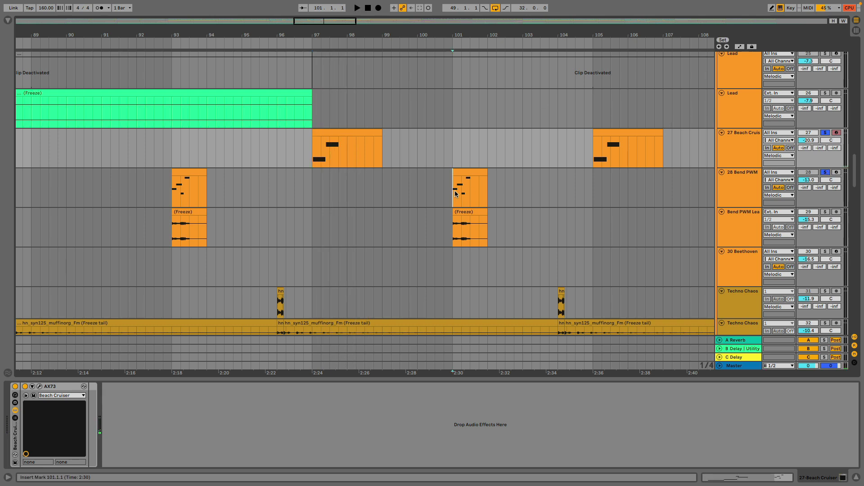
pyautogui.click(475, 186)
pyautogui.moveTo(395, 43); pyautogui.dragTo(395, 36)
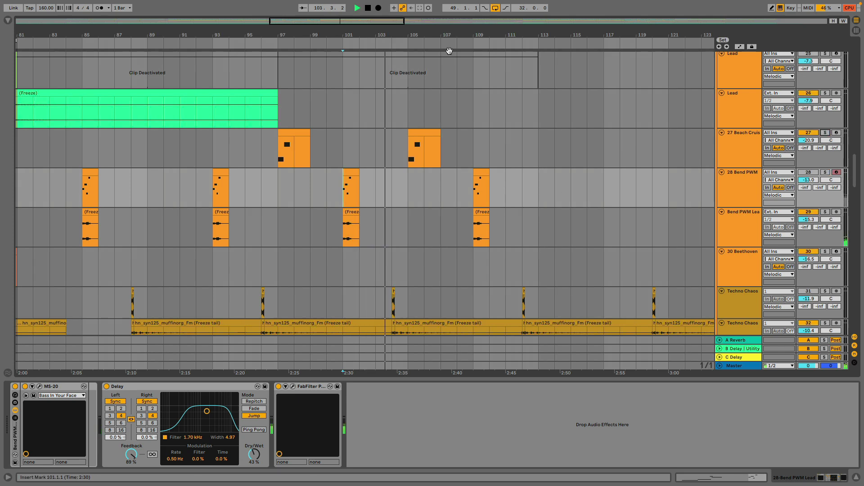
# Examine the vocal, melodic and FX clips between bars 87 and 127 while the full mix plays
pyautogui.hscroll(5, 436, 129)
pyautogui.scroll(-5, 437, 153)
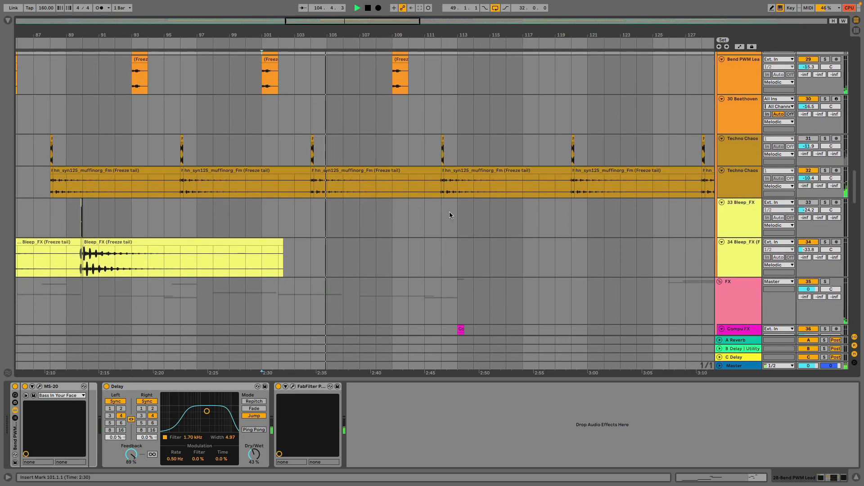
pyautogui.scroll(-3, 449, 211)
pyautogui.scroll(12, 478, 176)
pyautogui.scroll(3, 474, 168)
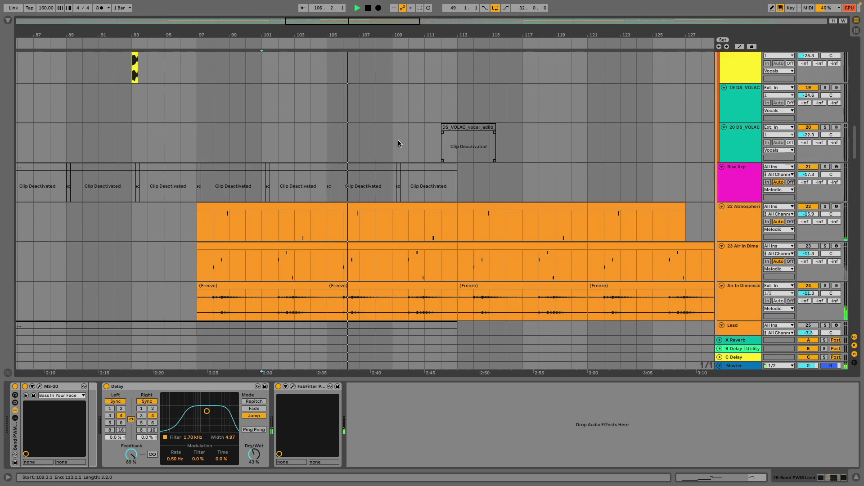
pyautogui.scroll(-5, 473, 169)
pyautogui.scroll(6, 404, 106)
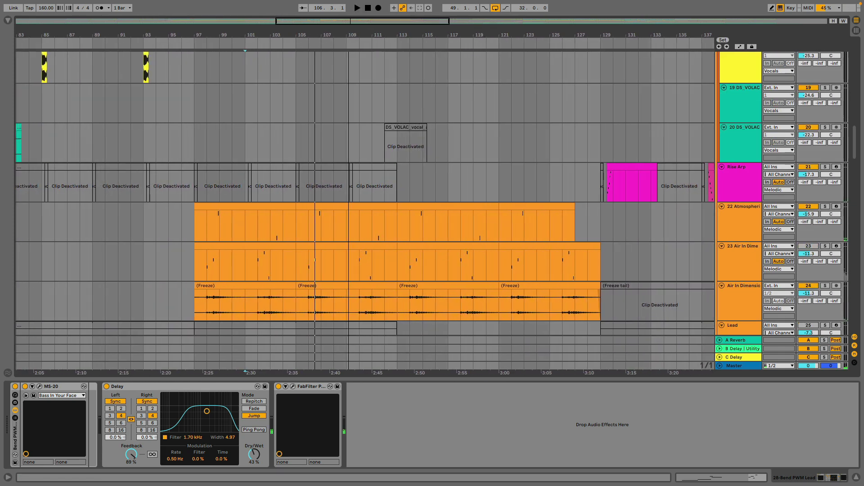
# Play the full mix from bar 97, and again from bar 113 through bar 130
pyautogui.hscroll(-5, 360, 49)
pyautogui.scroll(-5, 216, 193)
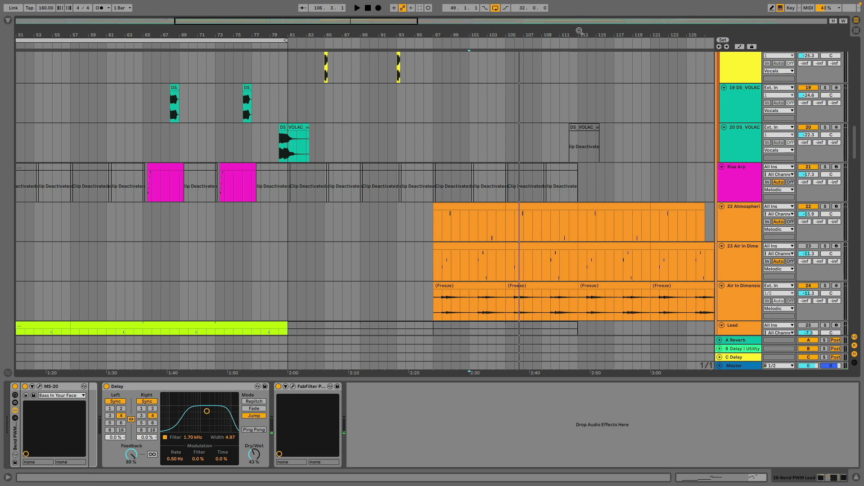
pyautogui.click(434, 190)
pyautogui.press('space')
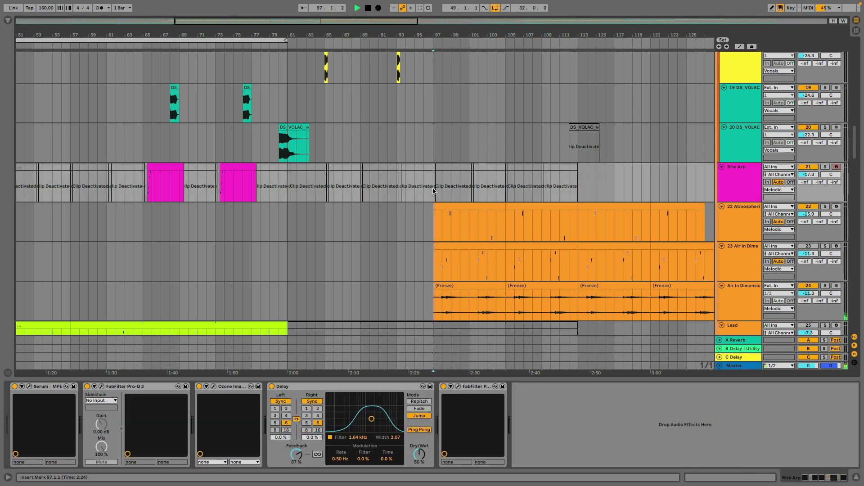
pyautogui.click(579, 185)
pyautogui.scroll(4, 579, 185)
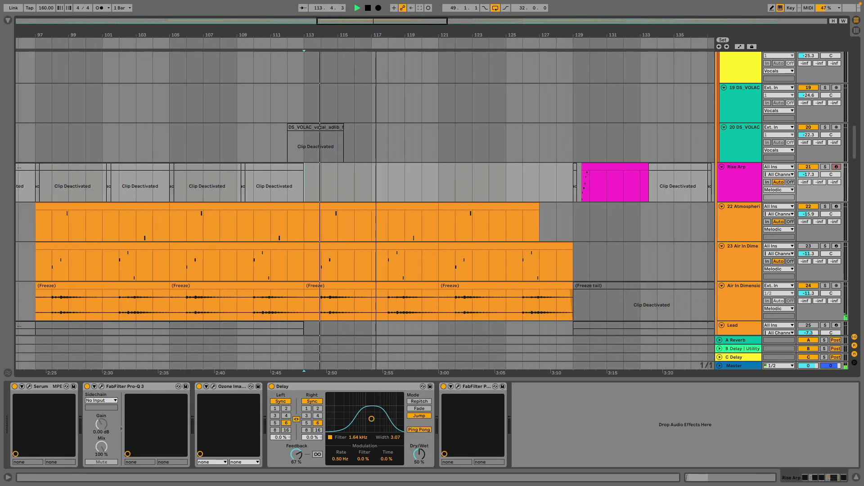
pyautogui.scroll(-4, 450, 232)
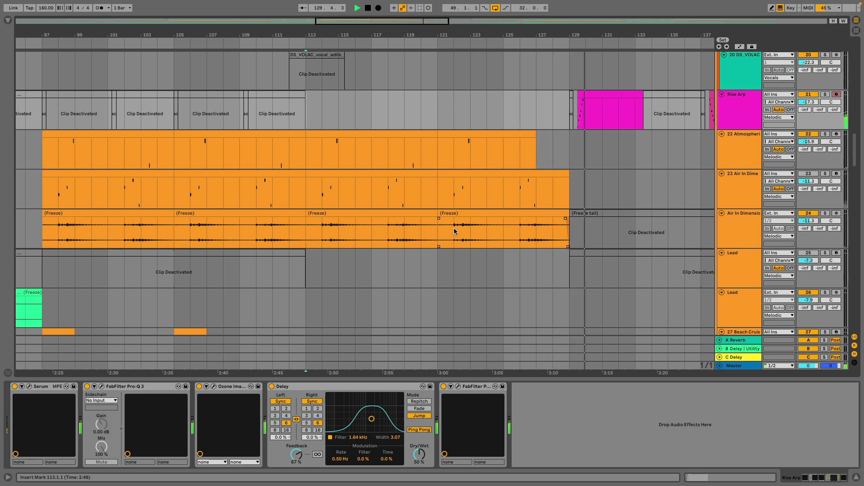
pyautogui.press('space')
# Solo the 27 Tufted Duck track in the Atmos group and play its clip from bar 113
pyautogui.scroll(-10, 452, 228)
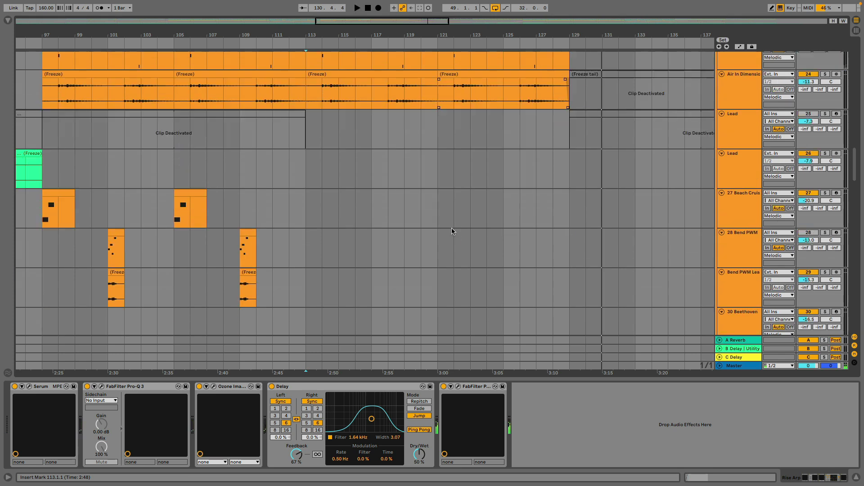
pyautogui.scroll(-7, 438, 228)
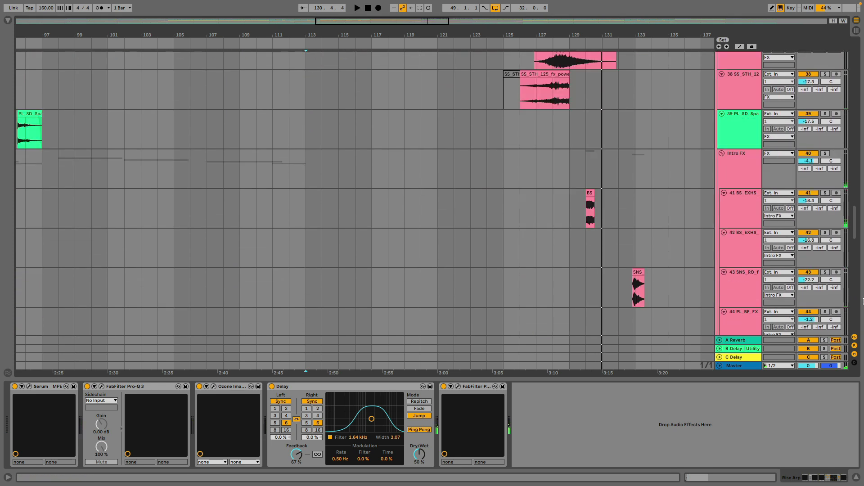
pyautogui.scroll(-10, 859, 269)
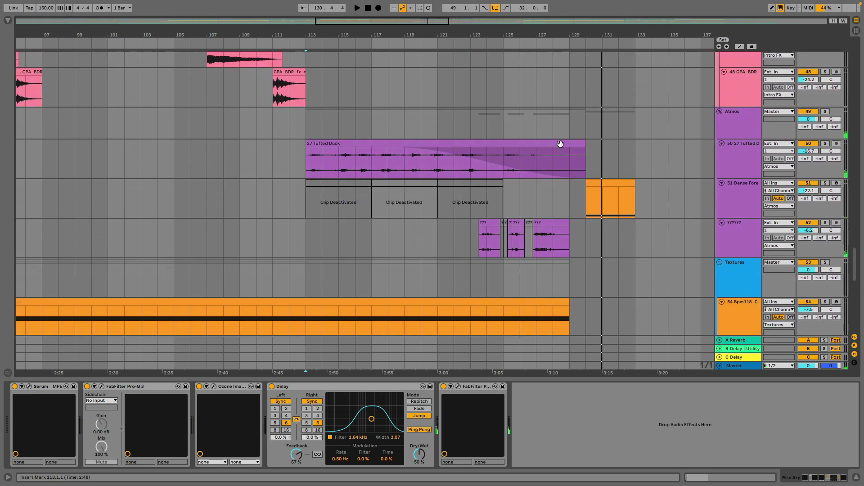
pyautogui.scroll(3, 333, 167)
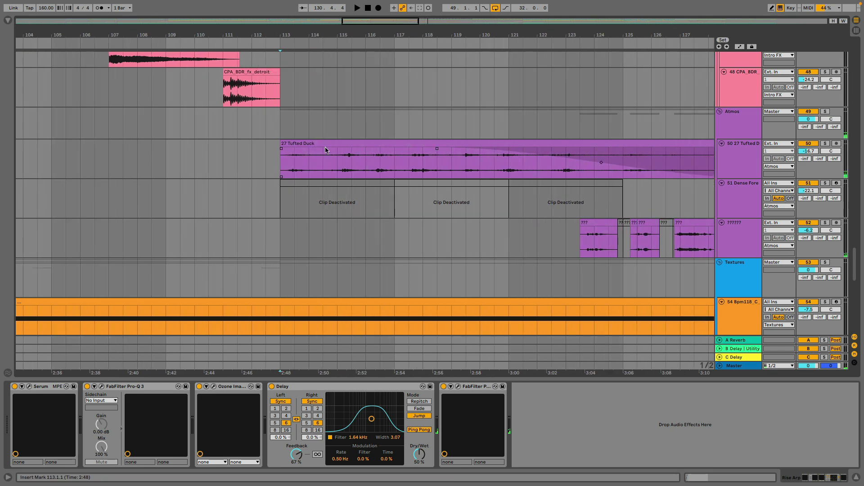
pyautogui.click(325, 144)
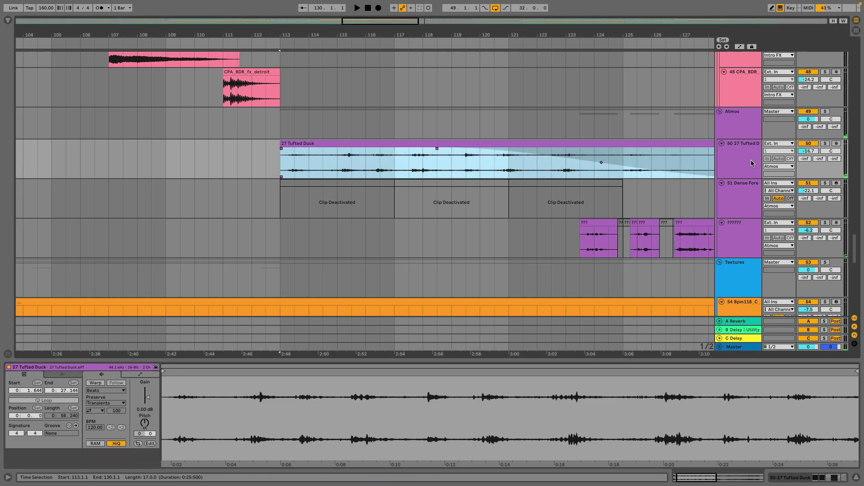
pyautogui.click(825, 143)
pyautogui.press('space')
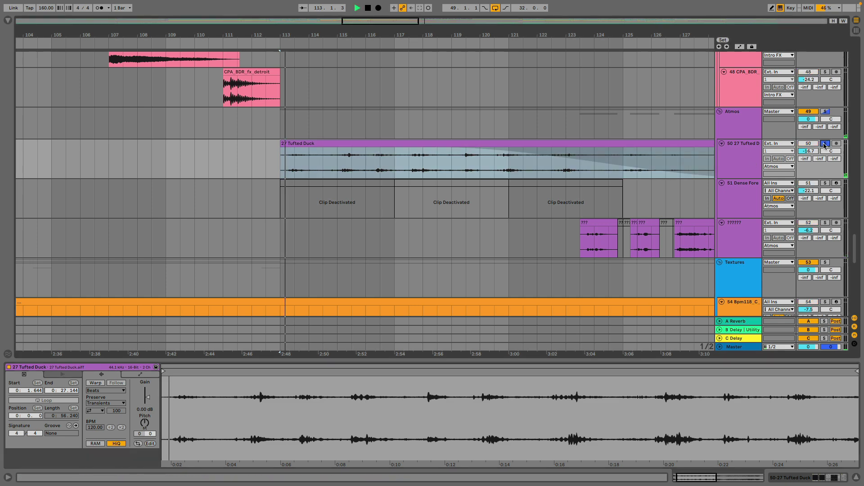
# Show the Tufted Duck track's effects and view its EffectRack with the Boards of Vermont preset, closing the plug-in window
pyautogui.click(749, 157)
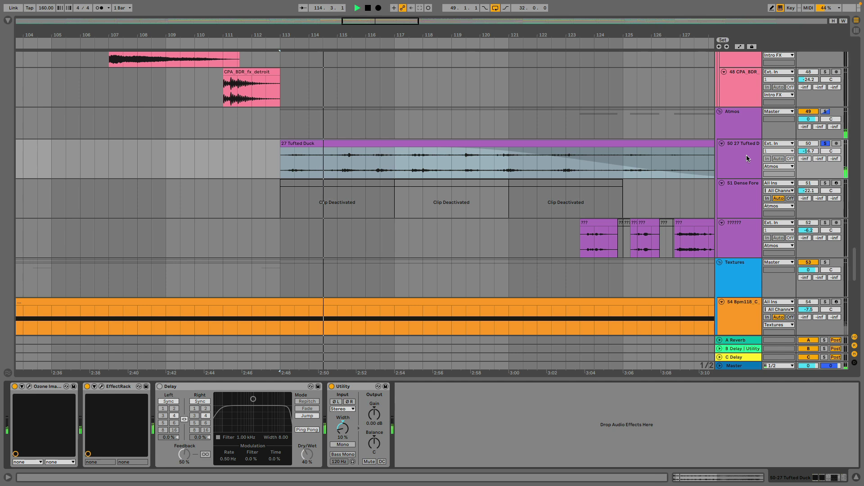
pyautogui.click(101, 387)
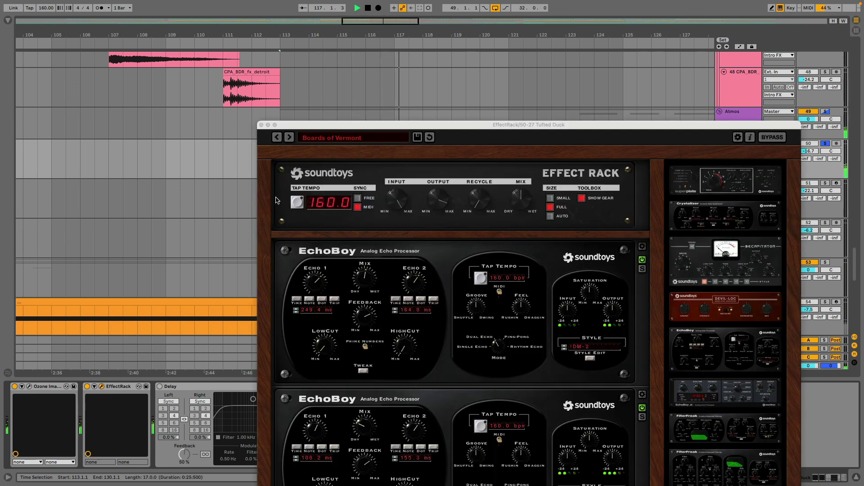
pyautogui.click(262, 126)
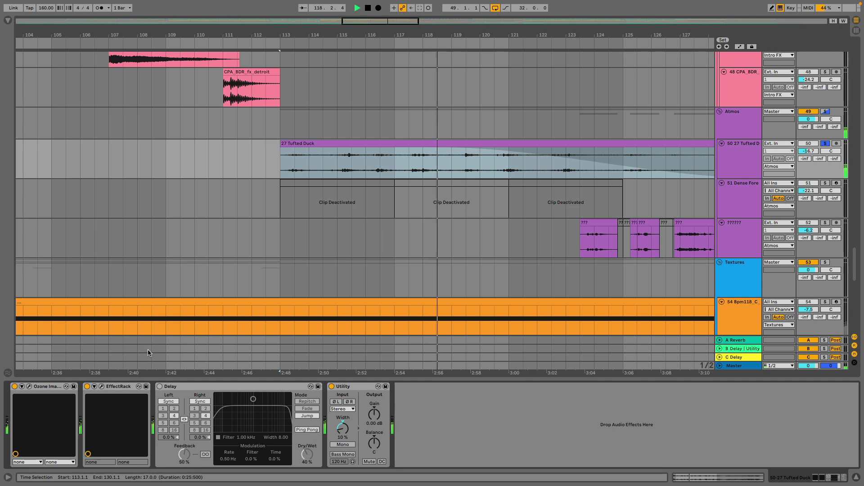
# View the Ozone Imager on the 27 Tufted Duck track, close its window and turn off the track's solo
pyautogui.click(28, 386)
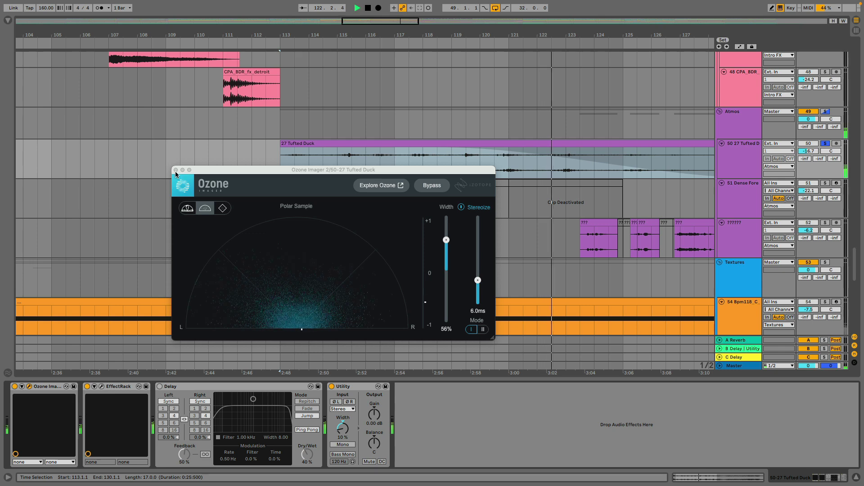
pyautogui.press('super+alt+p')
pyautogui.click(825, 143)
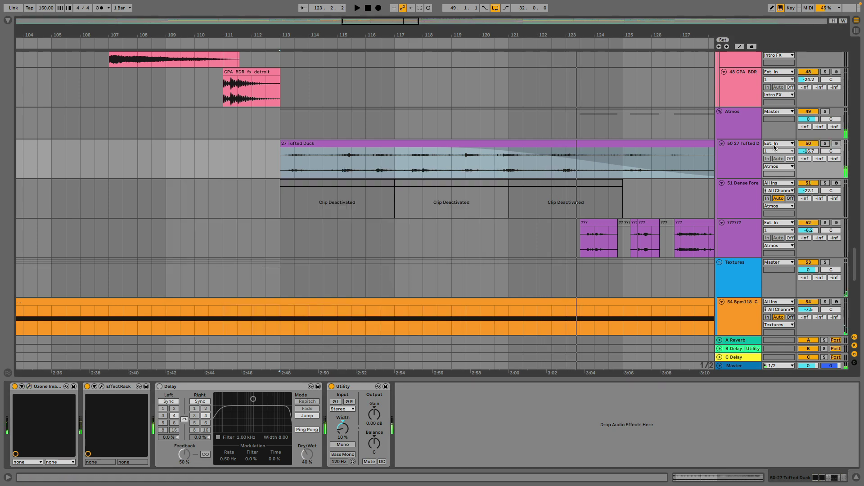
# Inspect the 27 Tufted Duck clip's sample and clip properties, and hide the clip details
pyautogui.press('-')
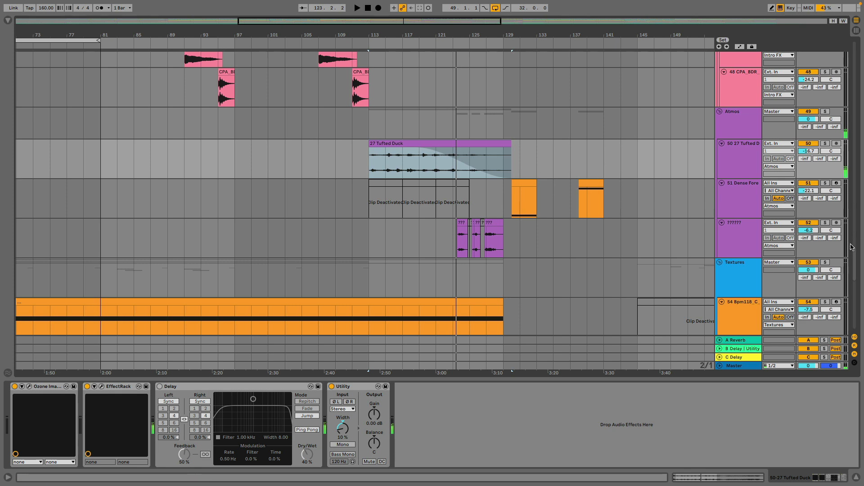
pyautogui.scroll(5, 849, 202)
pyautogui.scroll(-6, 849, 202)
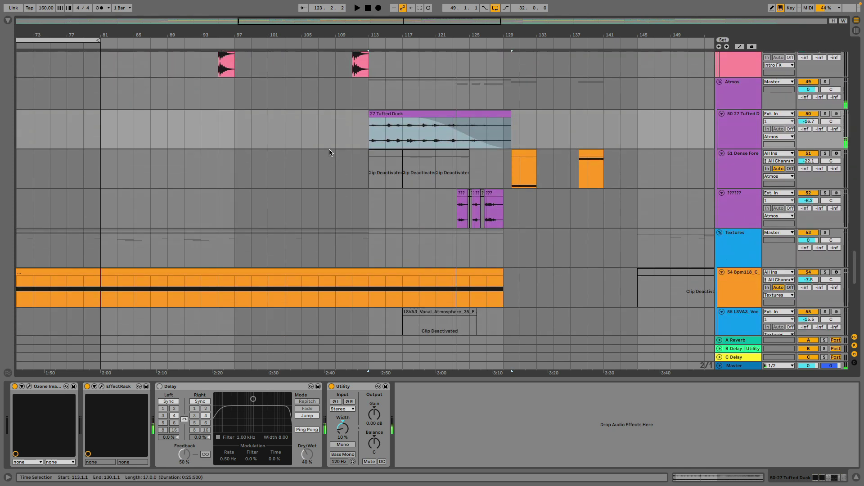
pyautogui.click(386, 115)
pyautogui.doubleClick(385, 115)
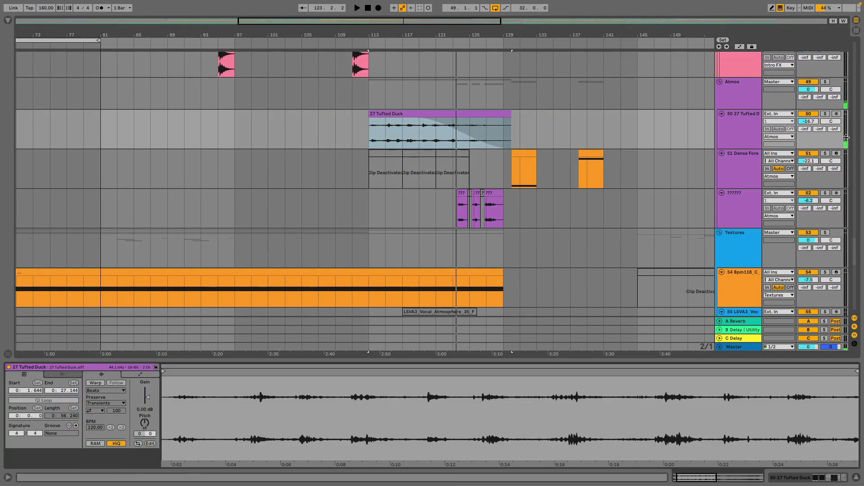
pyautogui.moveTo(612, 361); pyautogui.dragTo(613, 469)
# Play the full mix from bar 129 into the first active Dense Forest clip
pyautogui.scroll(3, 580, 231)
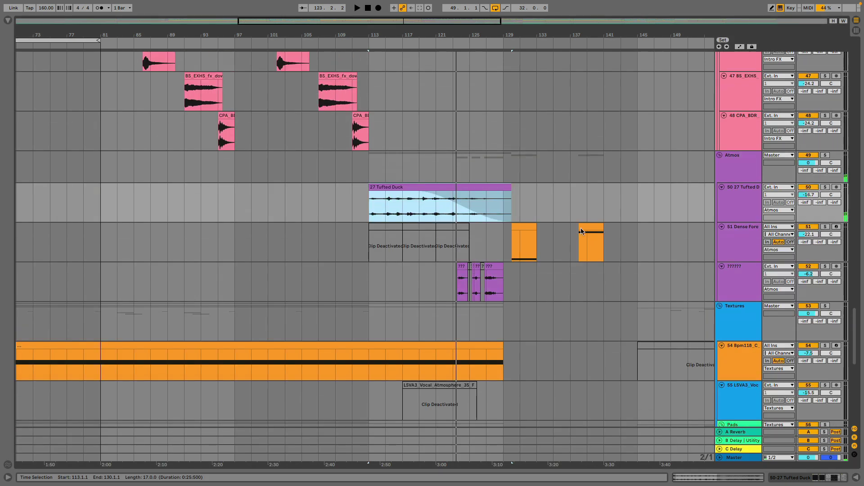
pyautogui.press('z')
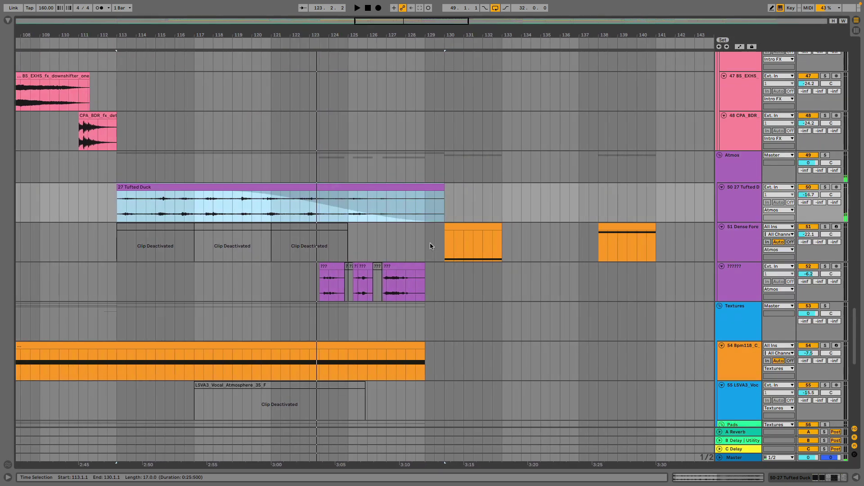
pyautogui.click(427, 246)
pyautogui.press('space')
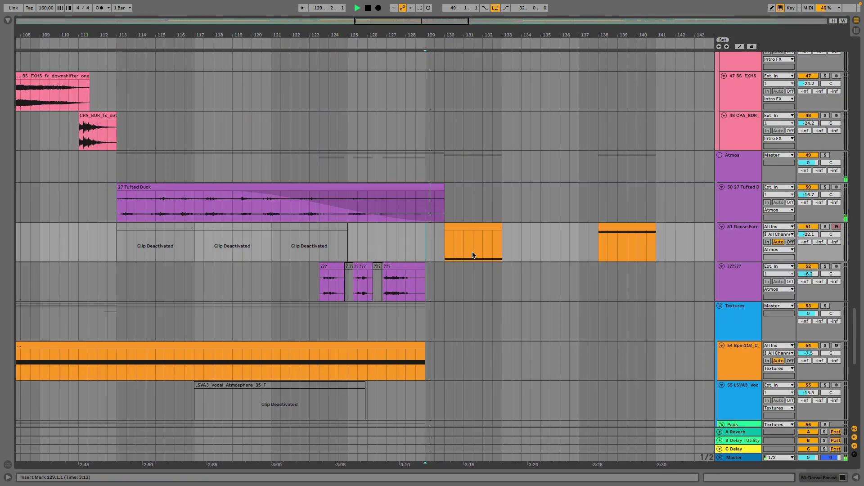
# Show the Dense Forest track's D-50 synth and move its window clear of the track's clips
pyautogui.doubleClick(741, 239)
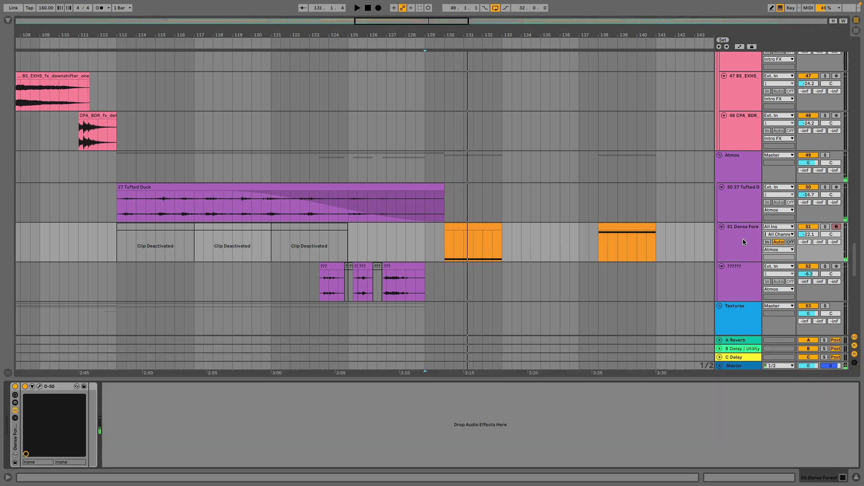
pyautogui.click(39, 387)
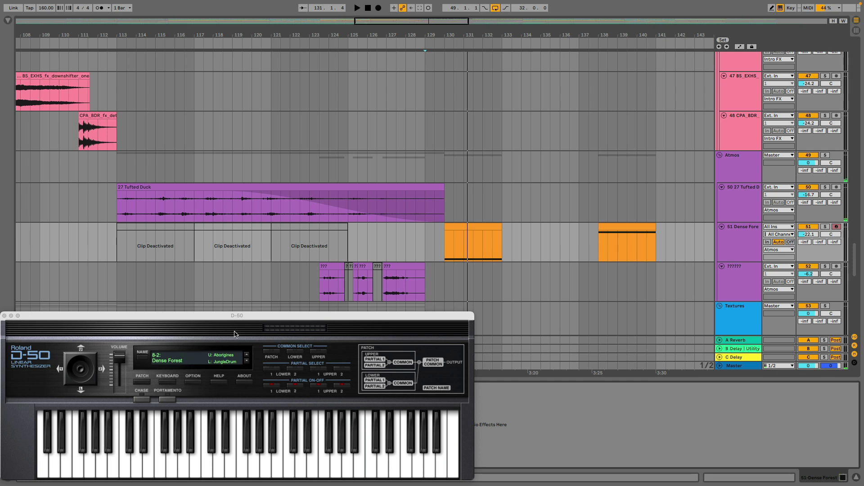
pyautogui.moveTo(241, 319); pyautogui.dragTo(282, 50)
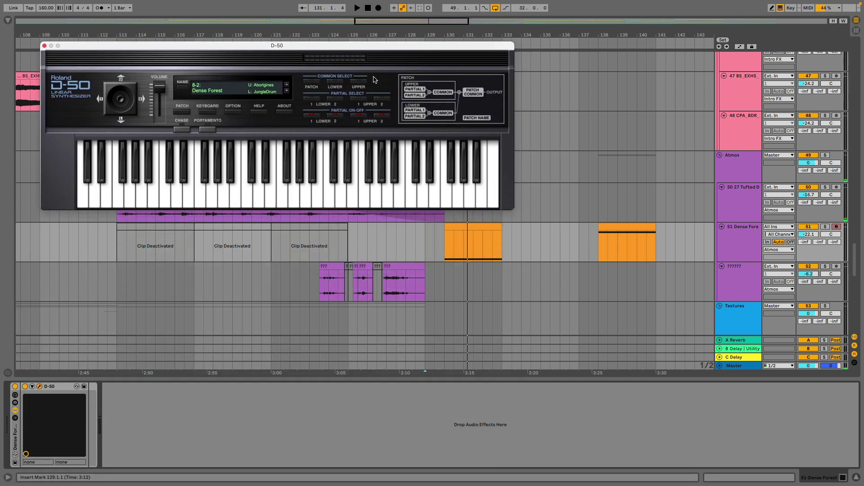
# Solo the Dense Forest track to play its clips at bars 130 and 138, closing the D-50 and unsoloing the track when finished
pyautogui.click(826, 227)
pyautogui.click(487, 225)
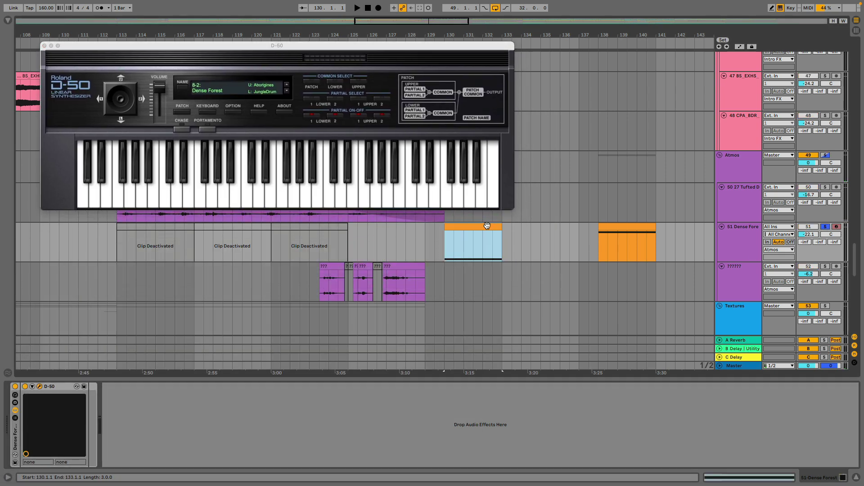
pyautogui.press('space')
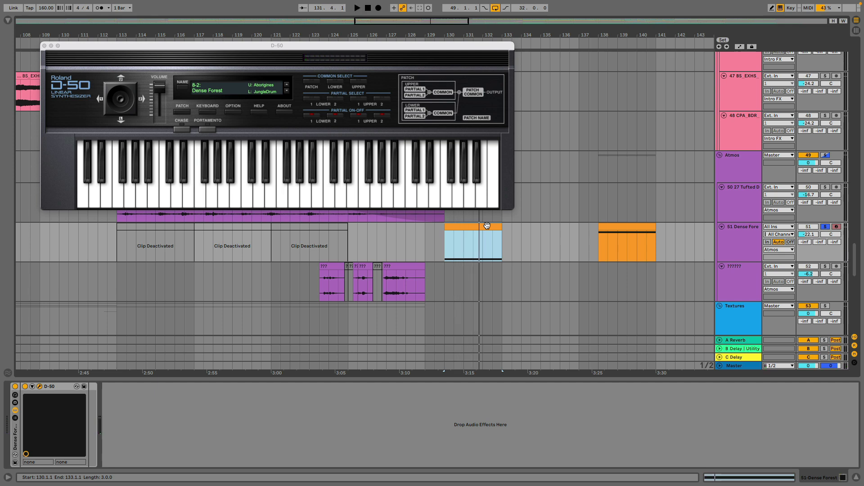
pyautogui.click(626, 225)
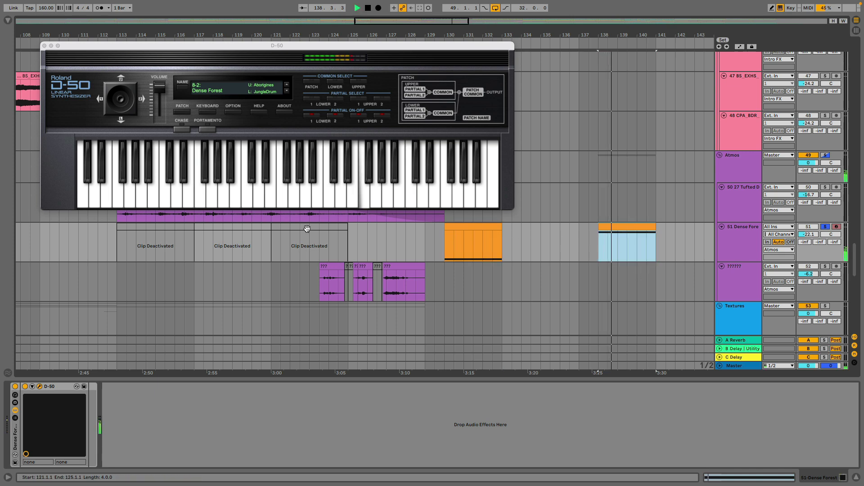
pyautogui.click(45, 46)
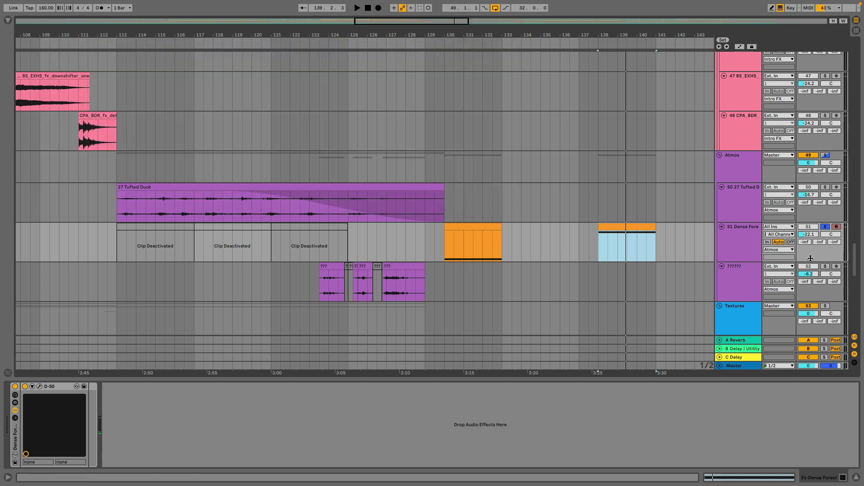
pyautogui.click(826, 227)
# Play the full mix from bar 137 and examine the Intro FX clips between bars 129 and 160
pyautogui.click(578, 248)
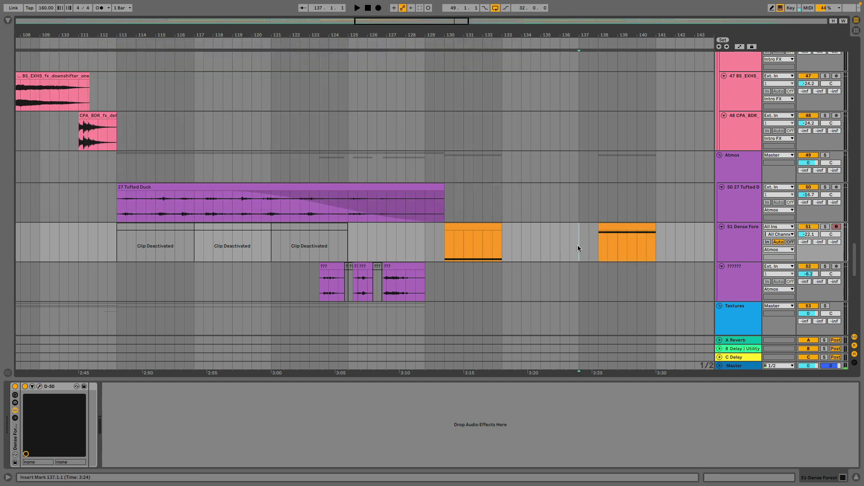
pyautogui.scroll(-3, 604, 35)
pyautogui.scroll(10, 520, 142)
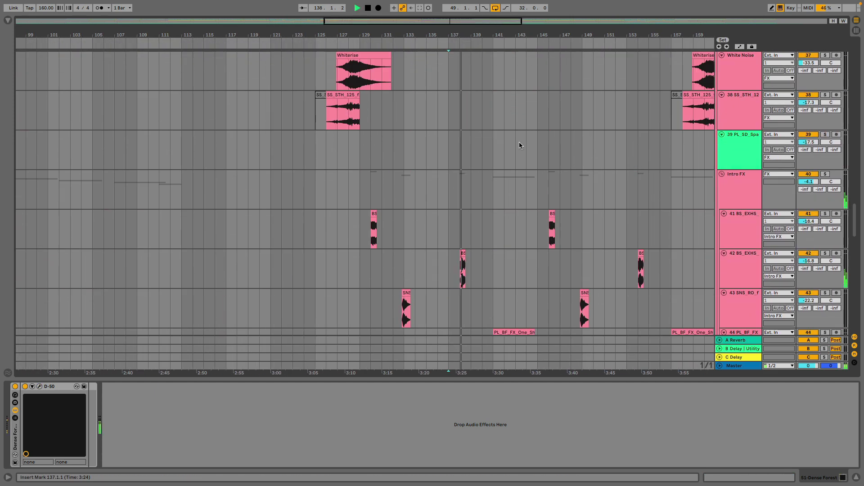
pyautogui.scroll(-2, 793, 202)
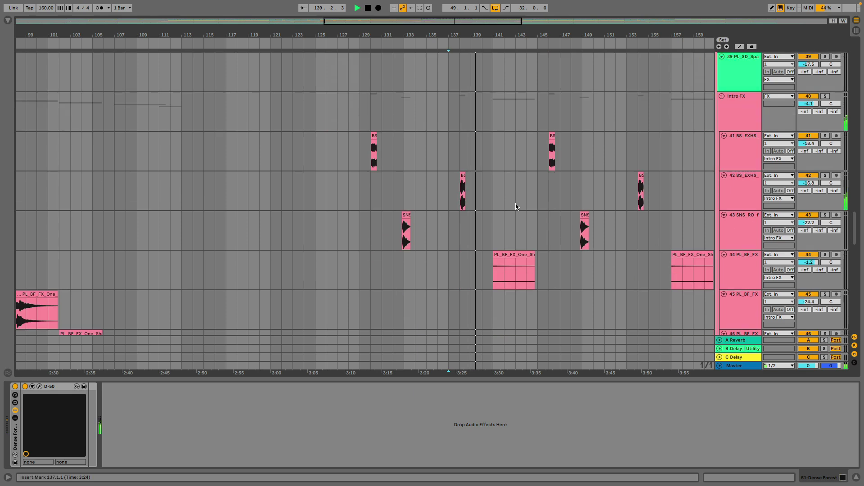
pyautogui.scroll(2, 519, 200)
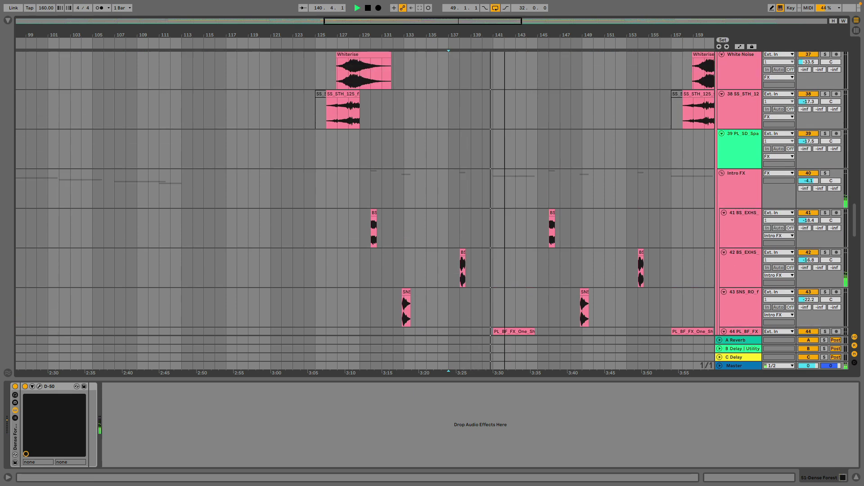
pyautogui.scroll(-1, 389, 35)
pyautogui.scroll(-3, 411, 280)
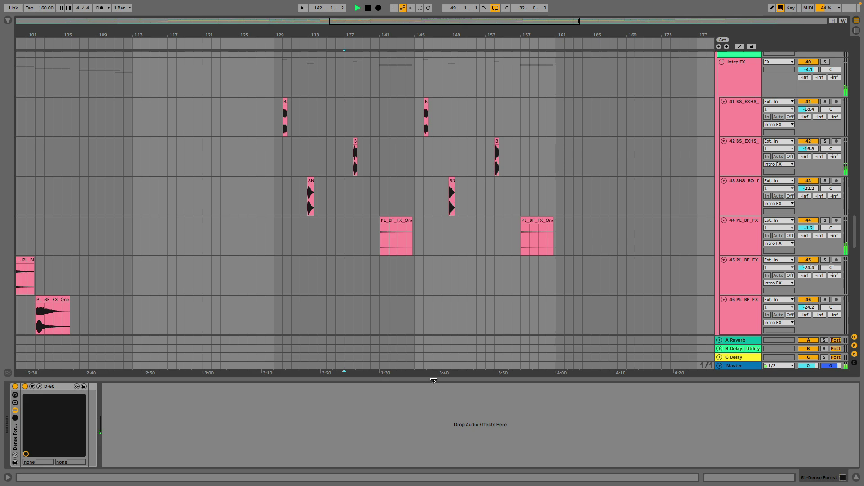
# Hide the device view and examine the drum clips in the Beats group around bar 145 while the mix plays
pyautogui.press('super+alt+l')
pyautogui.scroll(15, 423, 130)
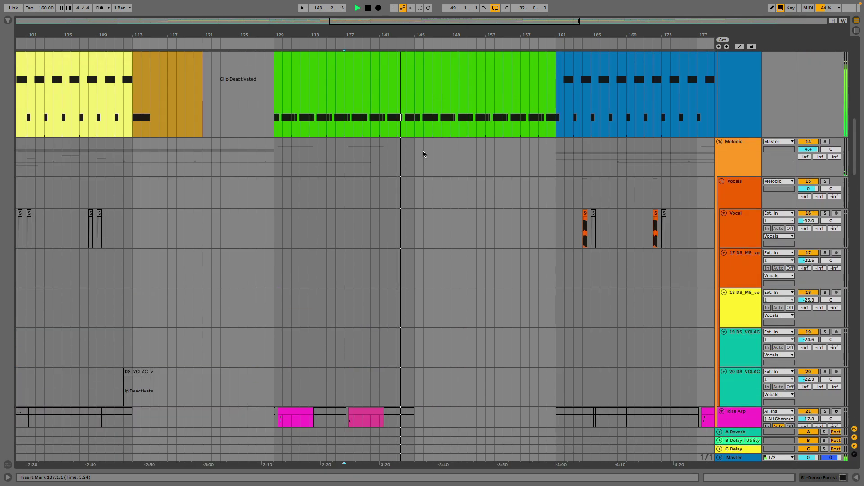
pyautogui.scroll(5, 414, 144)
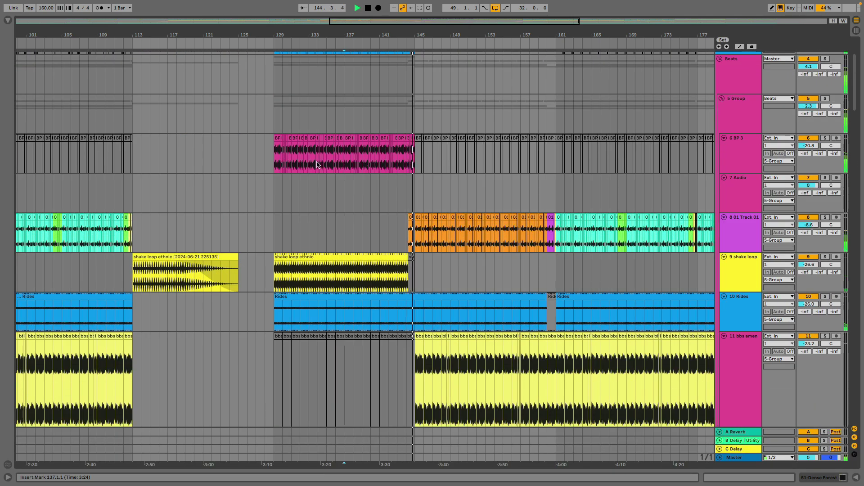
pyautogui.scroll(5, 426, 185)
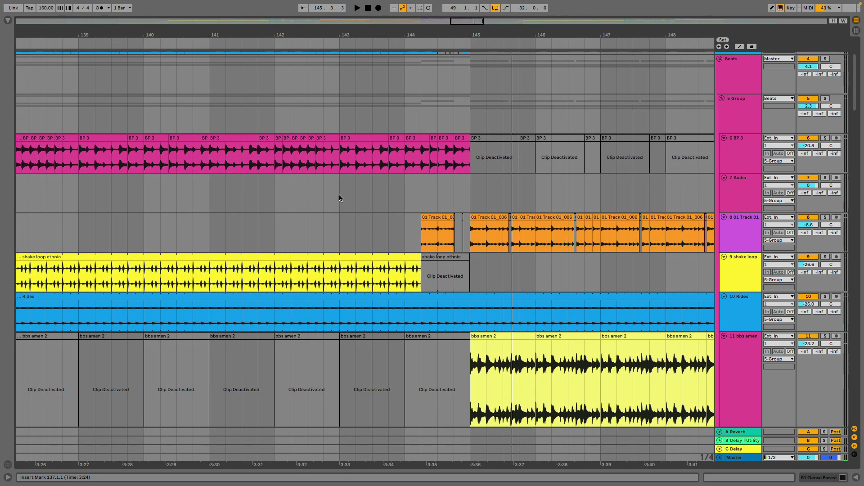
# Play the mix from bar 143 through the drum change at bar 145, showing the following bars of the Beats group
pyautogui.moveTo(327, 162)
pyautogui.click(339, 196)
pyautogui.press('space')
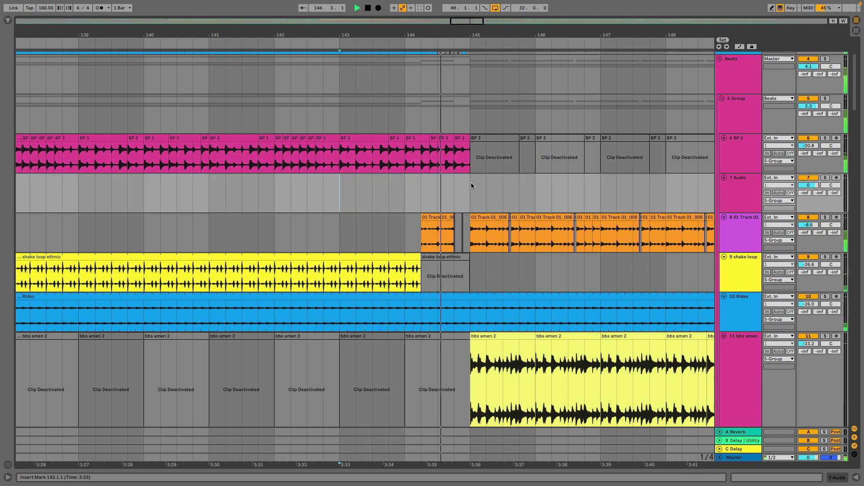
pyautogui.press('-')
pyautogui.press('-')
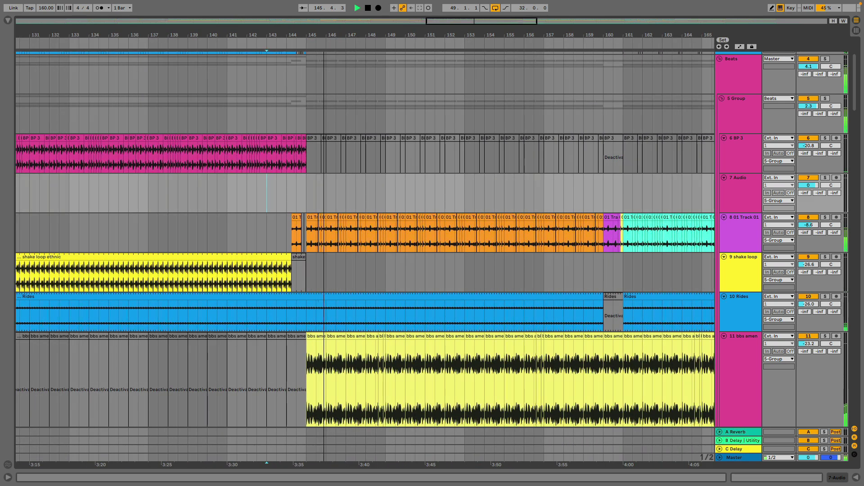
pyautogui.press('space')
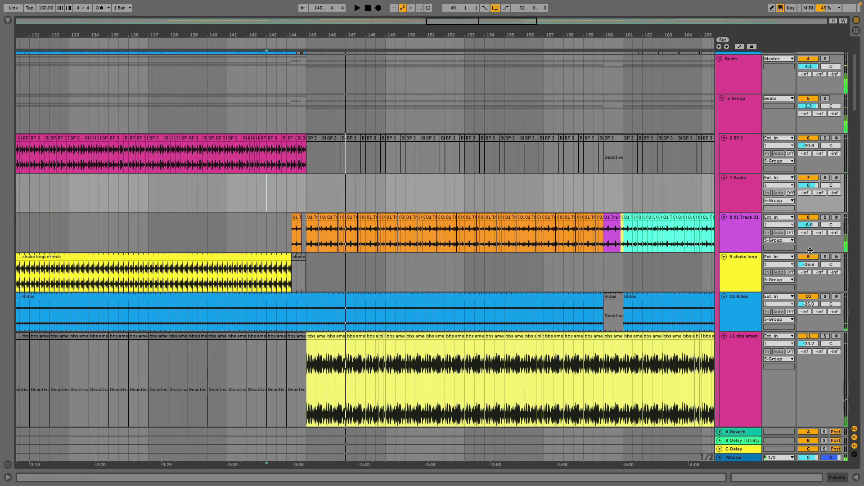
# Open the Varien_pad_16_Fm clip at bar 145 on track 59, solo the track and play the clip
pyautogui.moveTo(856, 99); pyautogui.dragTo(838, 400)
pyautogui.scroll(-3, 757, 336)
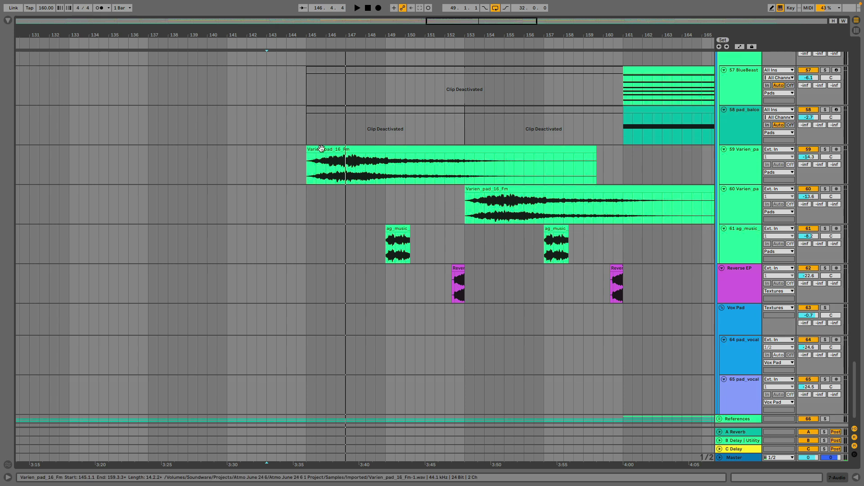
pyautogui.doubleClick(330, 159)
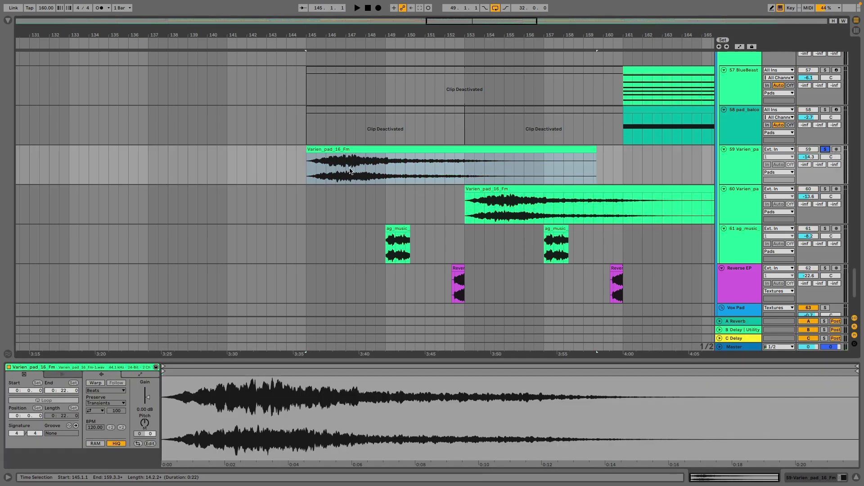
pyautogui.click(830, 150)
pyautogui.press('space')
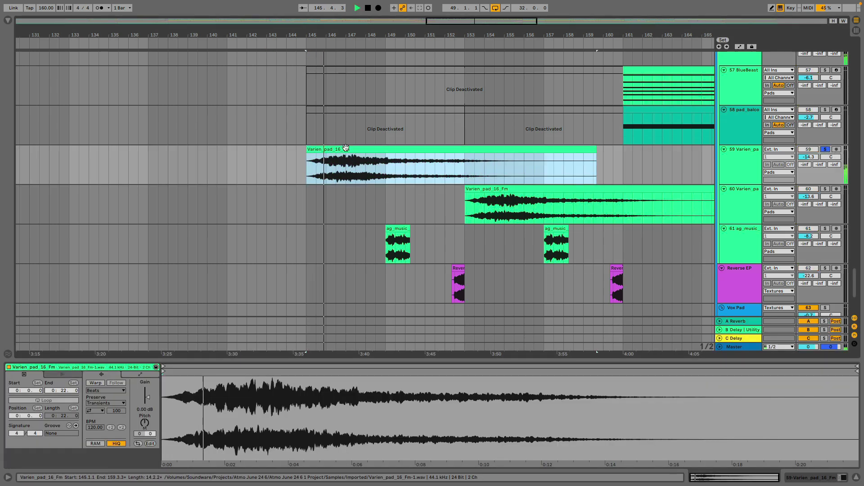
# Solo the ag_music track, play its clip at bar 149 and show the track's FabFilter Pro-Q 3 and Delay effects
pyautogui.click(825, 228)
pyautogui.click(401, 228)
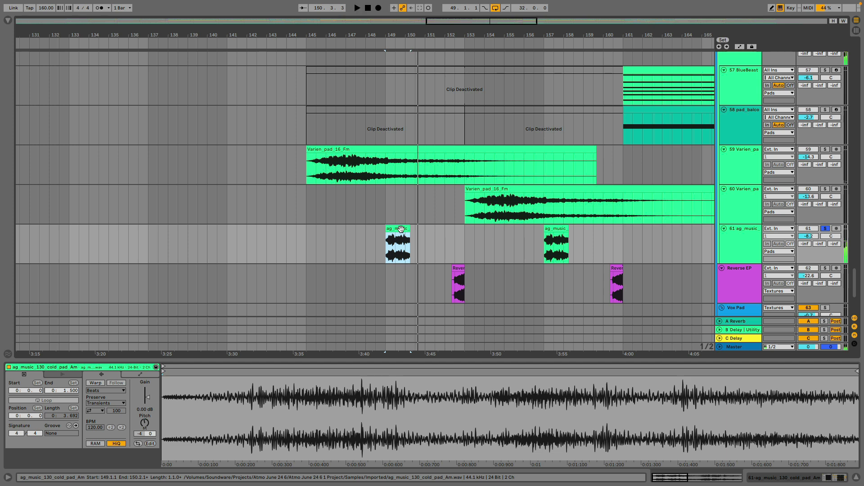
pyautogui.click(751, 238)
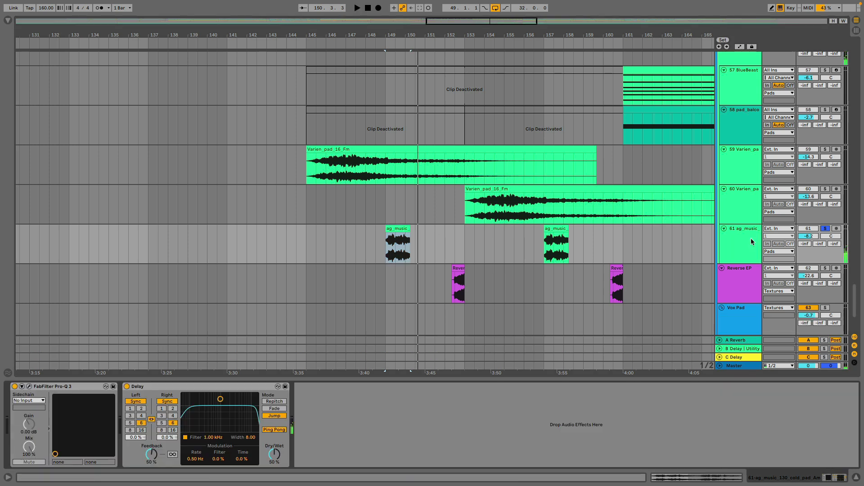
# Copy the ag_music clip to 137.3.1, extend it to the sample's full length for playback, and undo the extension
pyautogui.click(397, 230)
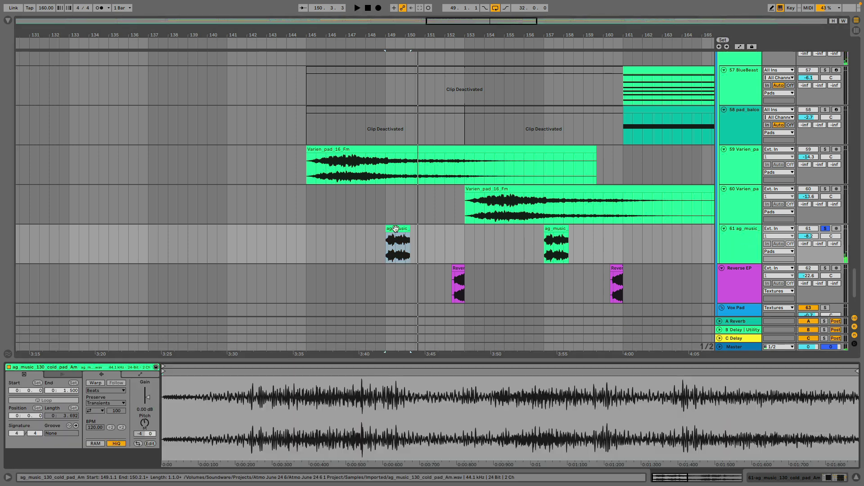
pyautogui.moveTo(397, 229); pyautogui.dragTo(219, 230)
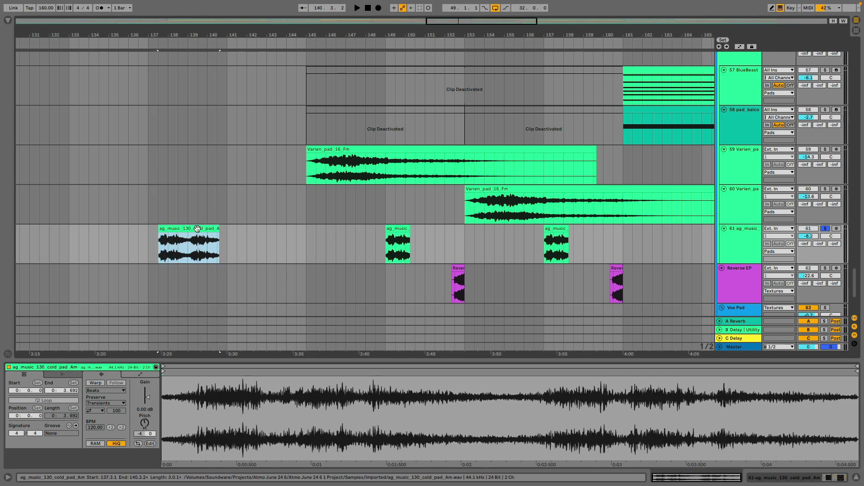
pyautogui.press('space')
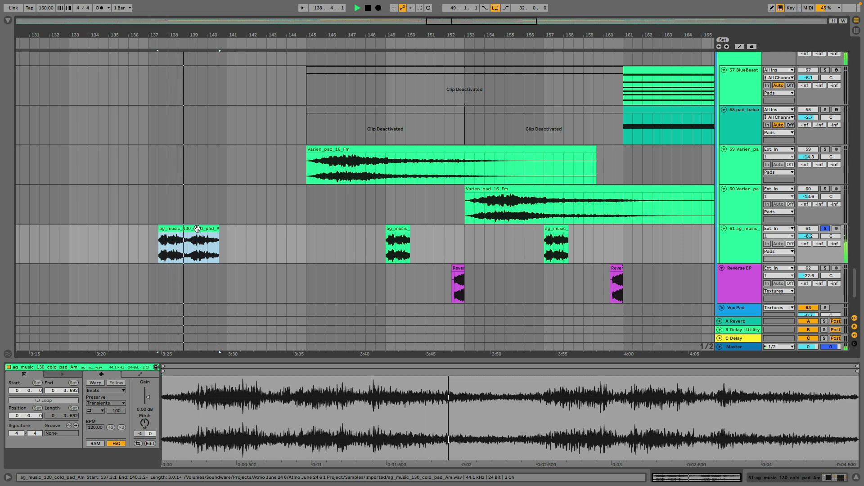
pyautogui.press('space')
pyautogui.press('super+z')
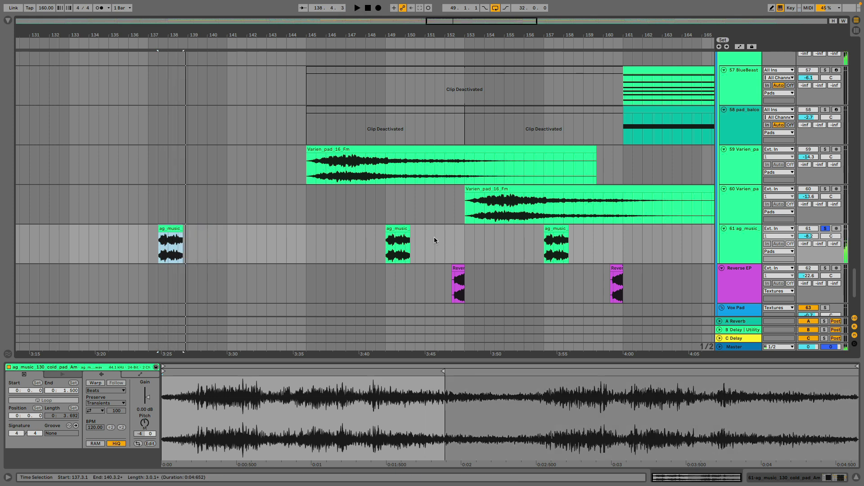
# Undo the copy of the ag_music clip at 137.3.1 and show the Pads, Reverse EP and Vox Pad tracks across the arrangement
pyautogui.press('super+z')
pyautogui.scroll(5, 399, 176)
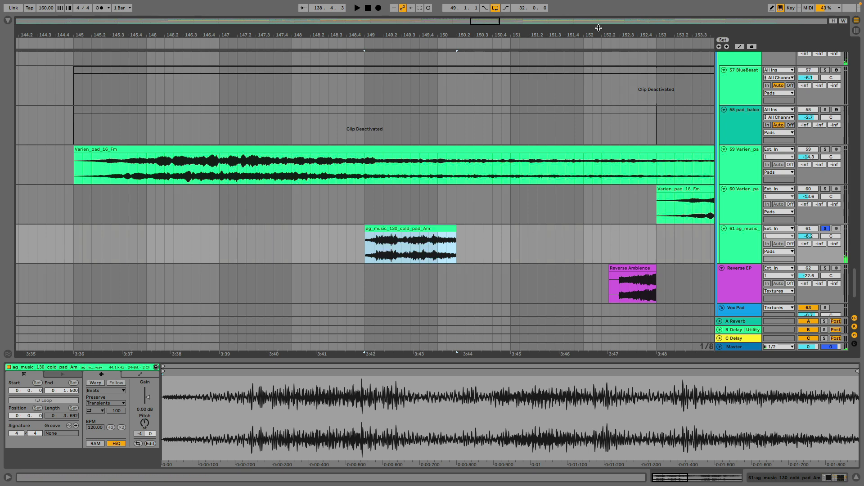
pyautogui.moveTo(598, 28); pyautogui.dragTo(512, 166)
pyautogui.scroll(-2, 512, 166)
pyautogui.moveTo(535, 35); pyautogui.dragTo(640, 164)
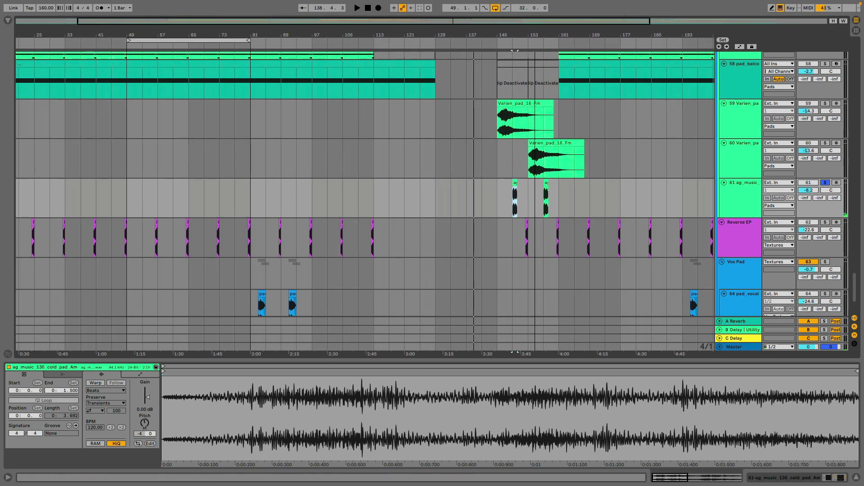
pyautogui.scroll(-4, 614, 158)
pyautogui.scroll(8, 611, 158)
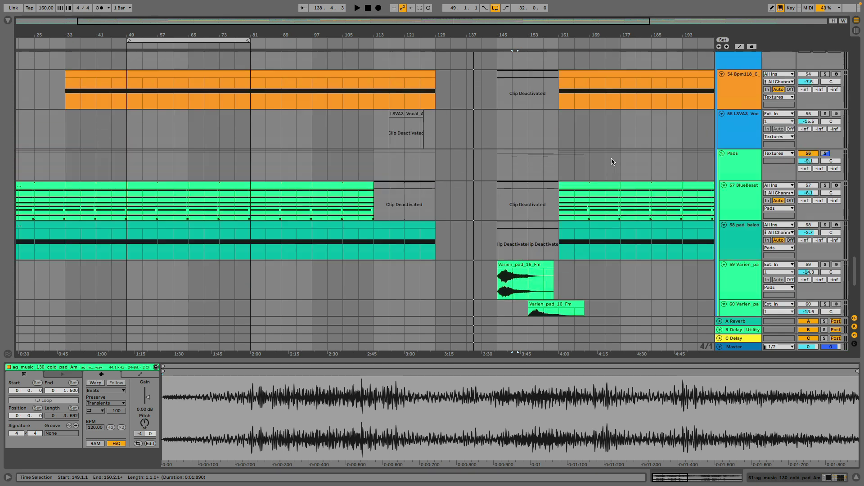
pyautogui.scroll(-7, 609, 156)
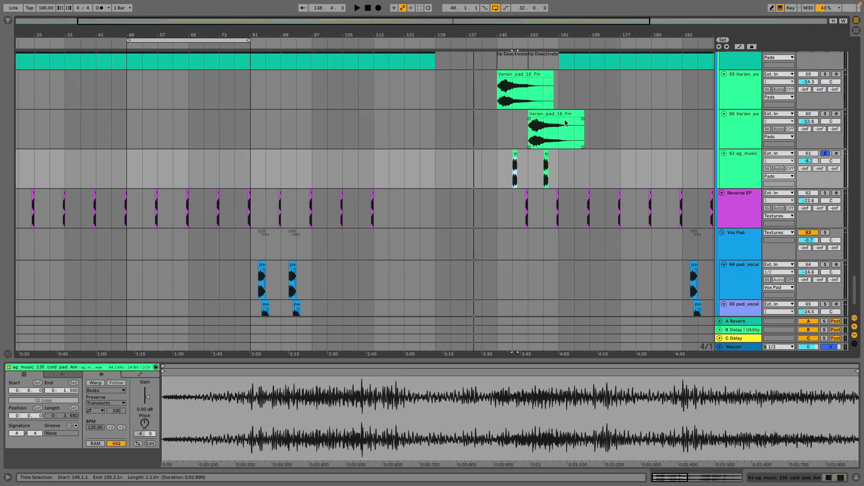
# Unsolo the ag_music track and play the mix from the Varien_pad_16_Fm clip at bar 145
pyautogui.click(825, 153)
pyautogui.click(497, 99)
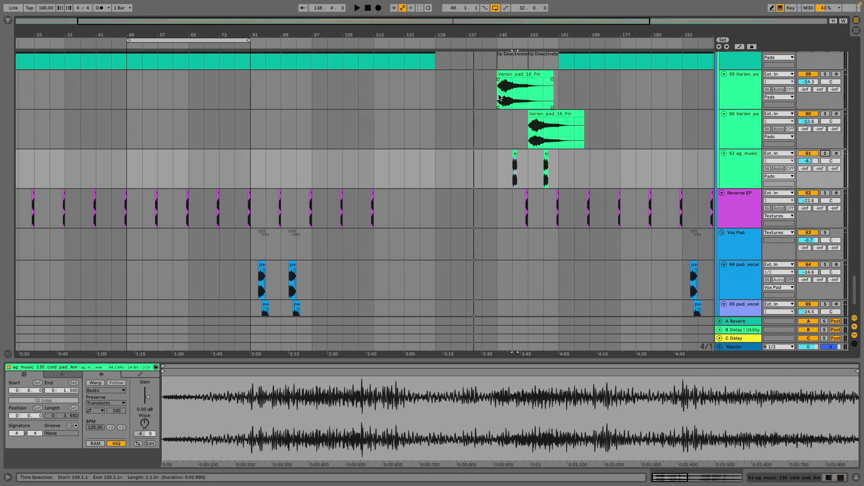
pyautogui.press('space')
pyautogui.scroll(5, 499, 97)
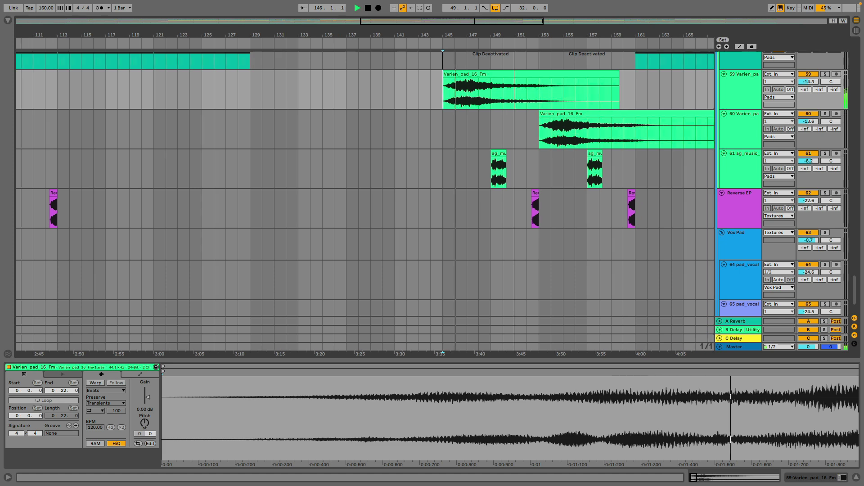
pyautogui.moveTo(854, 279)
pyautogui.mouseDown()
pyautogui.moveTo(855, 211)
pyautogui.moveTo(852, 272)
pyautogui.mouseUp()
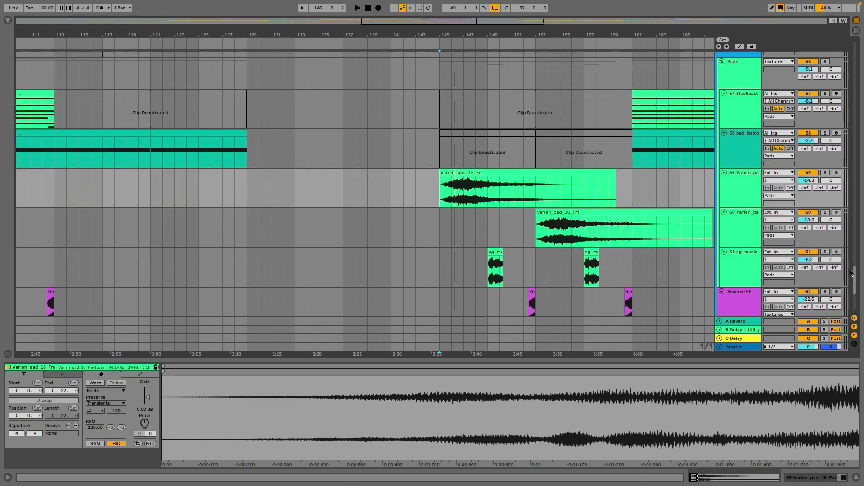
# Play the mix from bar 157 past bar 161, showing the White Noise and SS_STH clips in the FX group
pyautogui.click(587, 44)
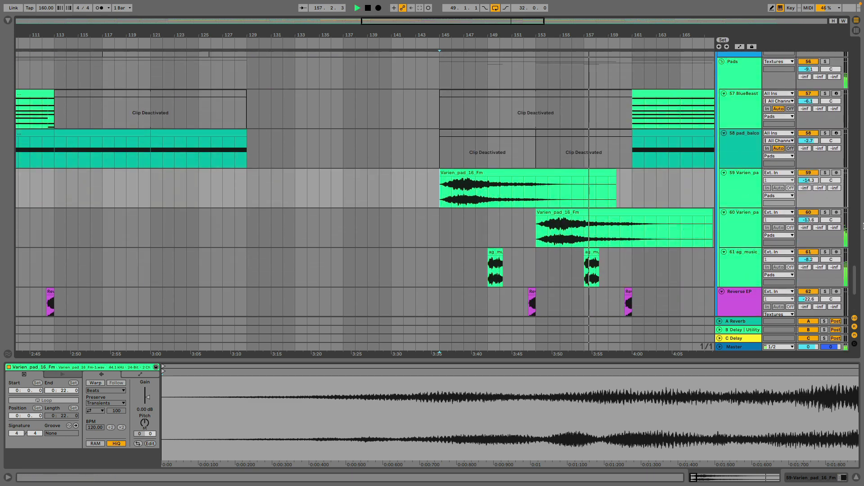
pyautogui.moveTo(855, 277); pyautogui.dragTo(863, 191)
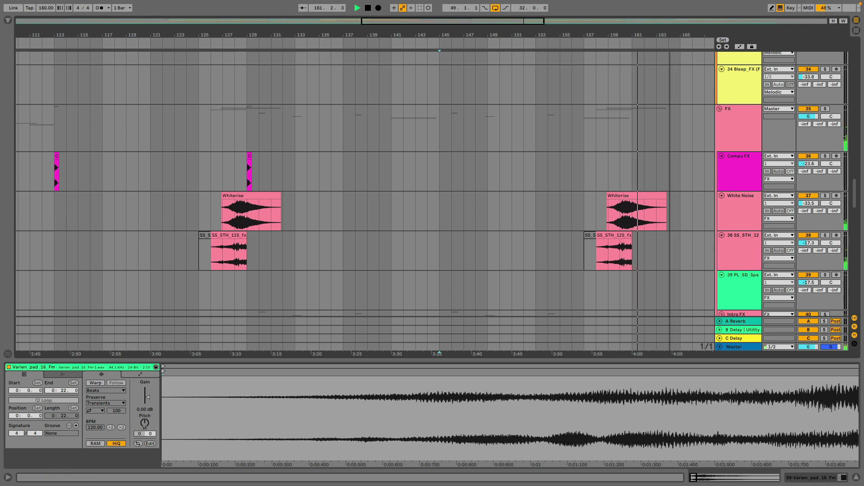
pyautogui.hscroll(5, 453, 91)
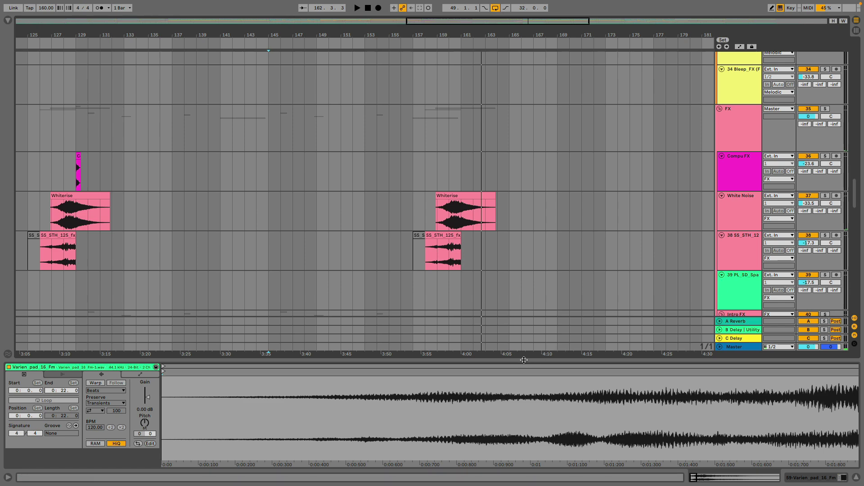
# Hide the clip view and show the full length of the arrangement from the Percussion, Beats and Bass tracks
pyautogui.press('super+alt+l')
pyautogui.scroll(10, 855, 207)
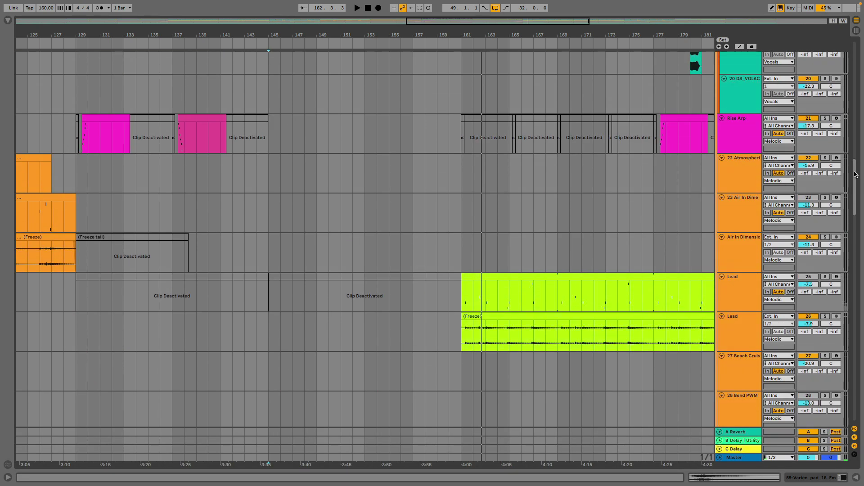
pyautogui.scroll(-5, 575, 60)
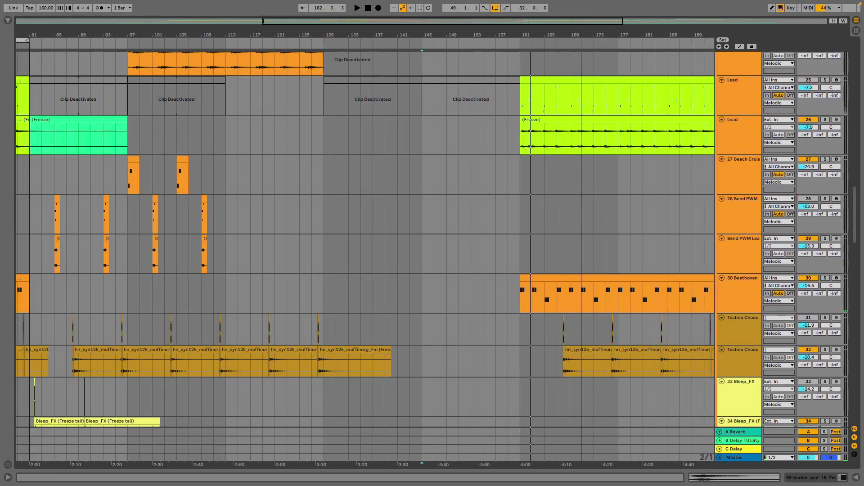
pyautogui.scroll(10, 558, 207)
pyautogui.scroll(5, 557, 217)
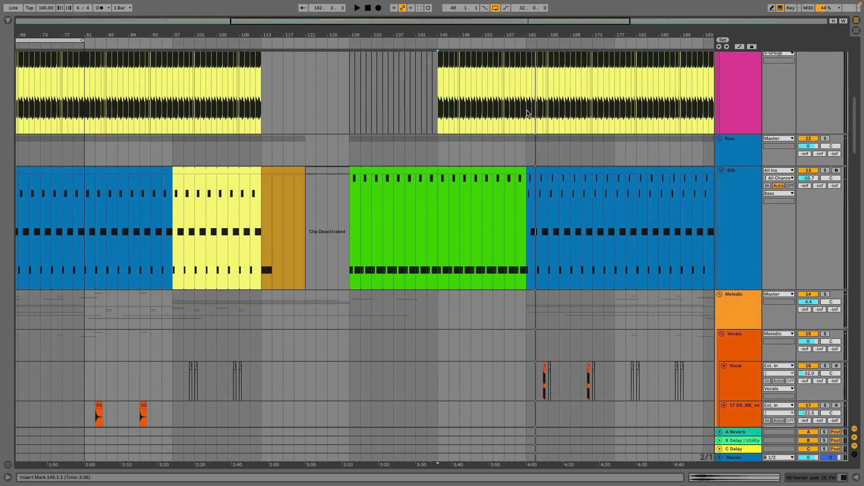
pyautogui.moveTo(530, 26); pyautogui.dragTo(522, 138)
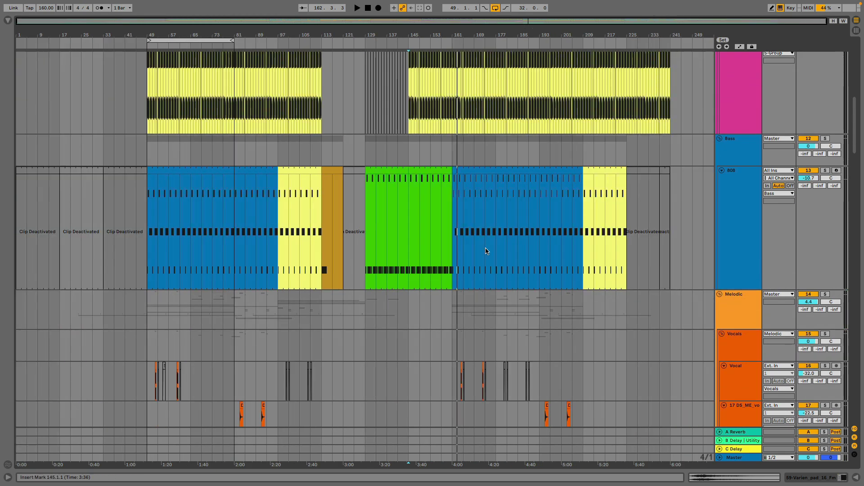
pyautogui.scroll(10, 854, 126)
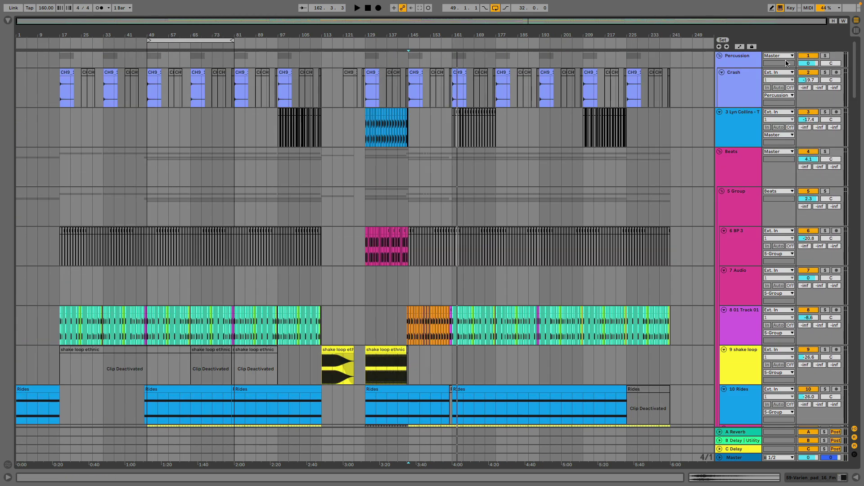
# Fold the Percussion group, the Lyn Collins track, and the Beats and Bass groups
pyautogui.click(720, 56)
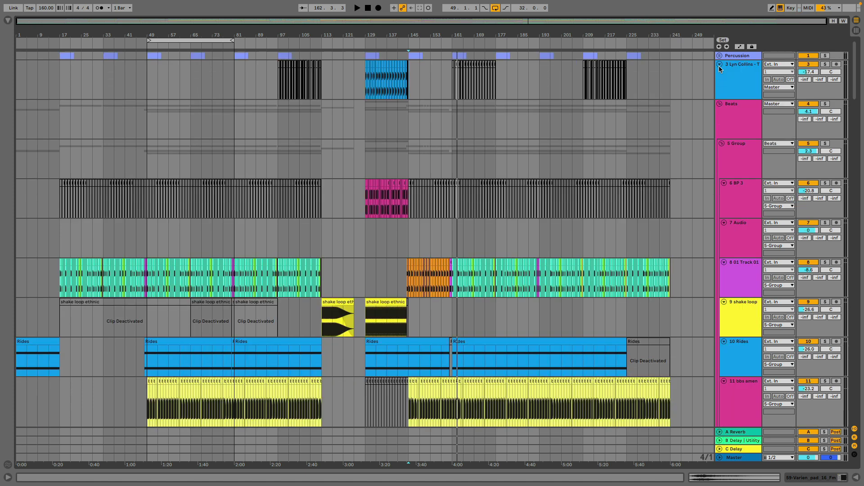
pyautogui.click(719, 65)
pyautogui.click(720, 73)
pyautogui.click(720, 90)
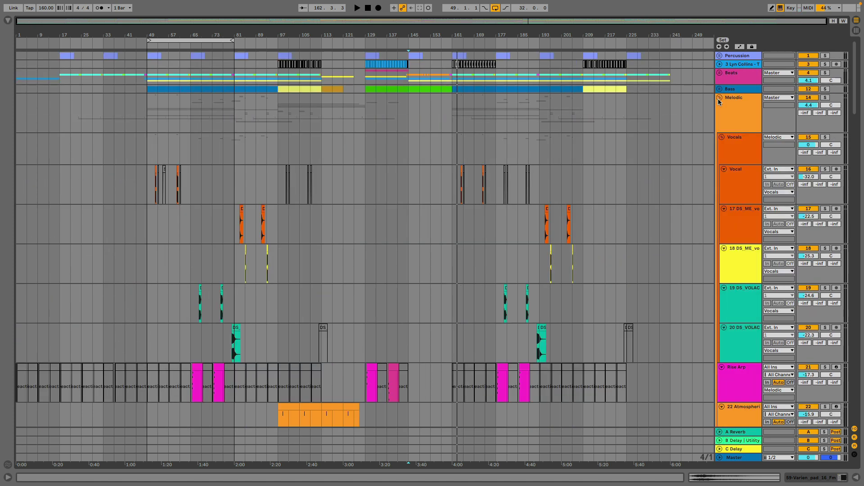
# Fold the Melodic, FX, Atmos and Textures groups for a compact overview of the arrangement
pyautogui.click(719, 98)
pyautogui.click(719, 129)
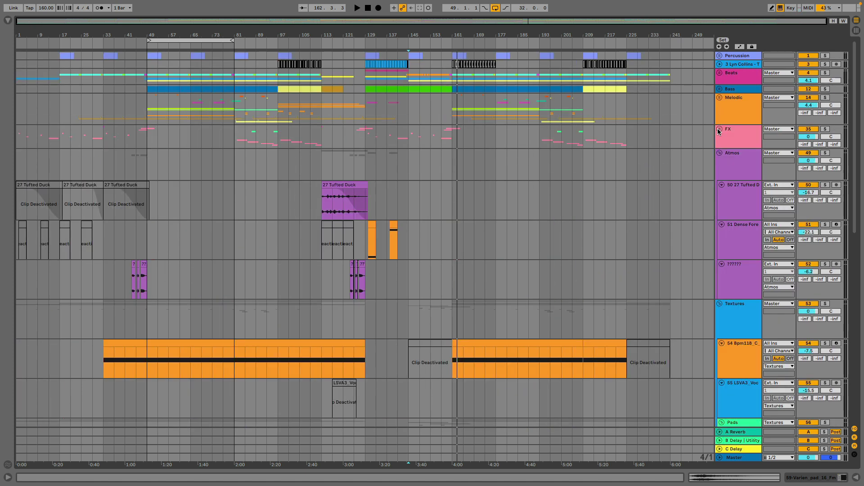
pyautogui.click(720, 153)
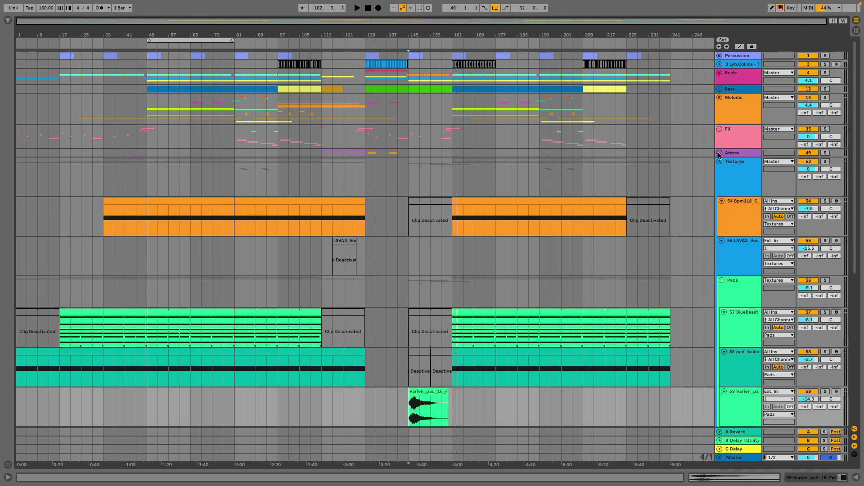
pyautogui.click(719, 153)
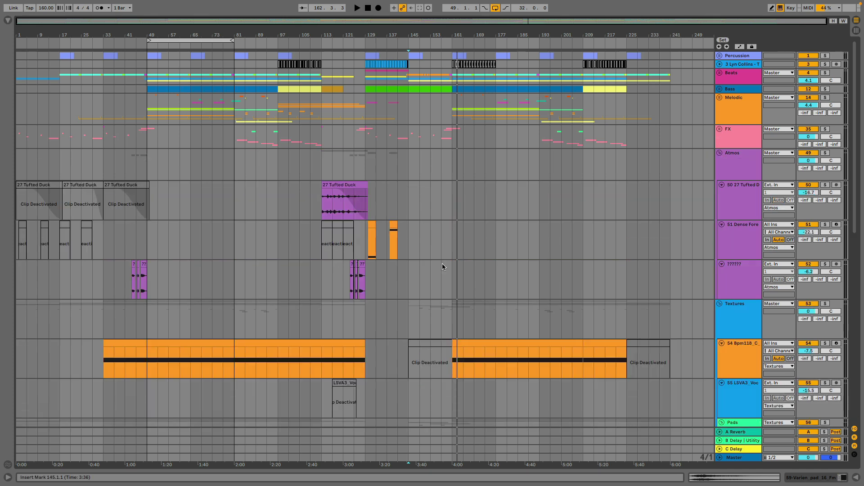
pyautogui.click(720, 153)
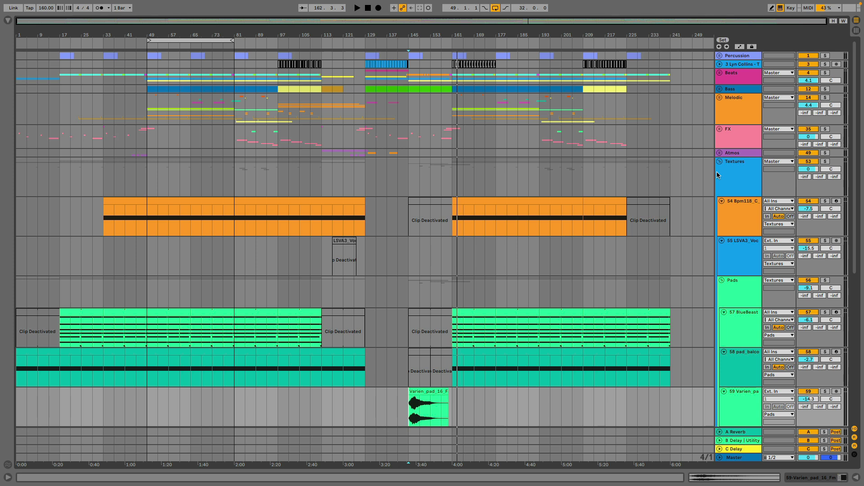
pyautogui.click(719, 161)
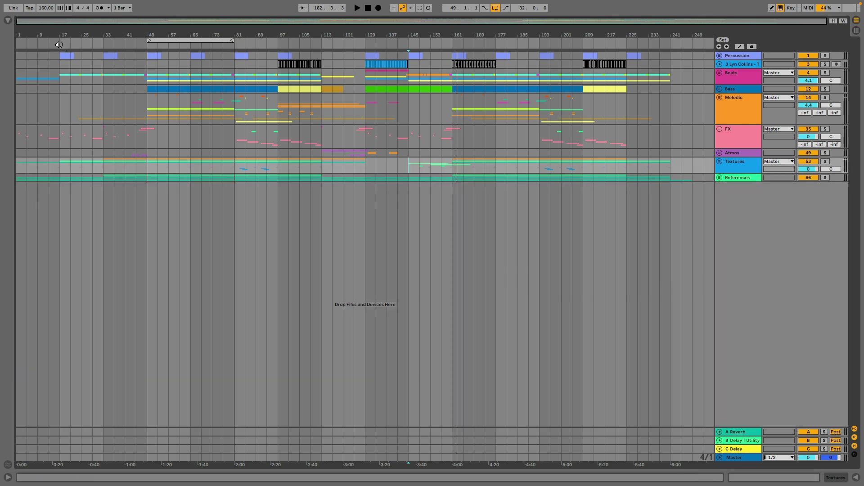
# Turn off the arrangement loop and play the intro from bar 1 with the Beats group unfolded
pyautogui.moveTo(44, 35); pyautogui.dragTo(44, 49)
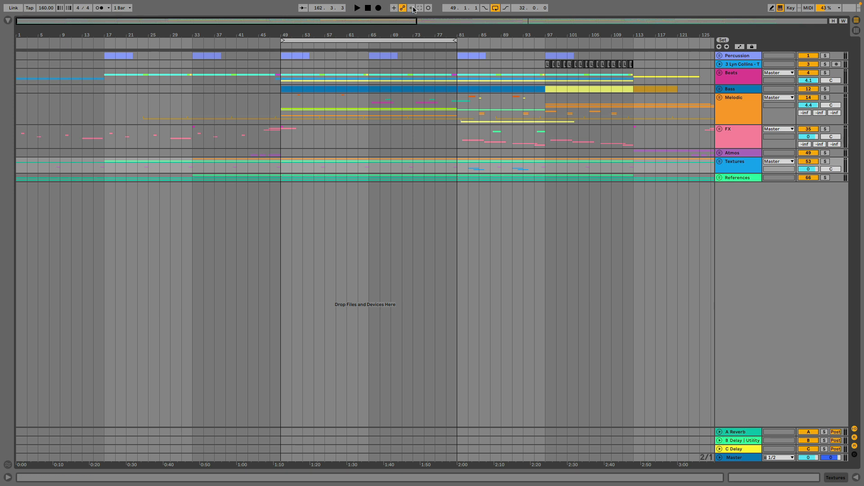
pyautogui.click(494, 9)
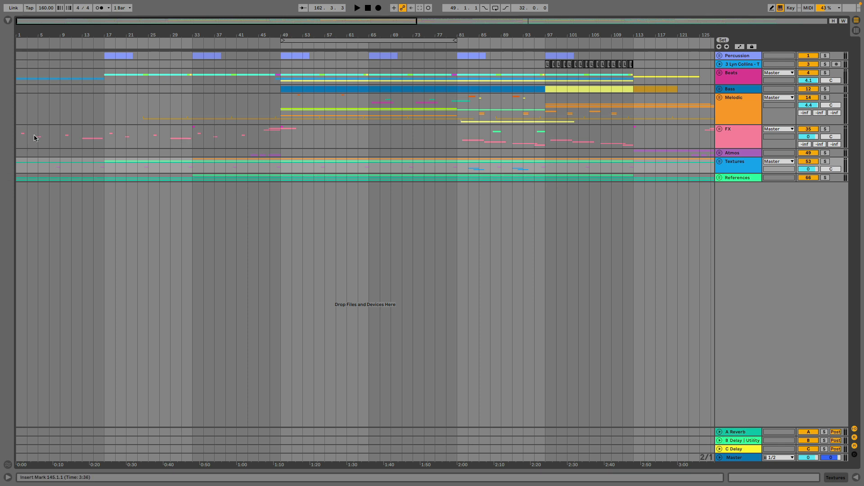
pyautogui.click(18, 143)
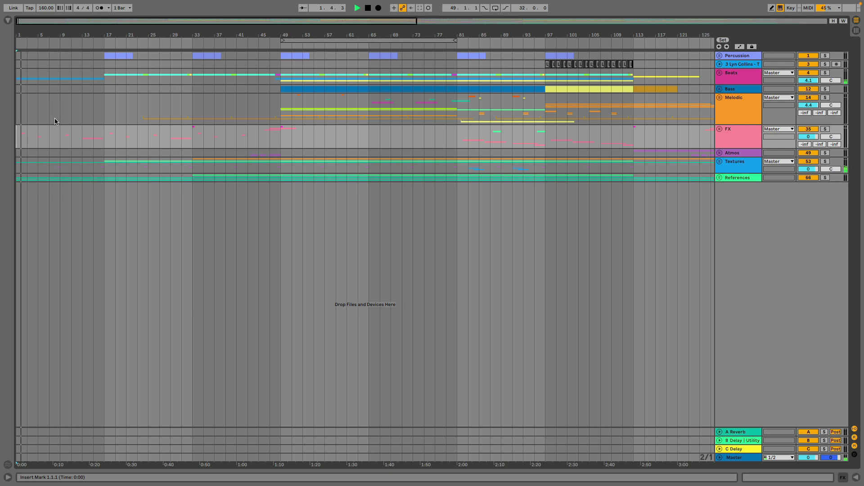
pyautogui.click(720, 73)
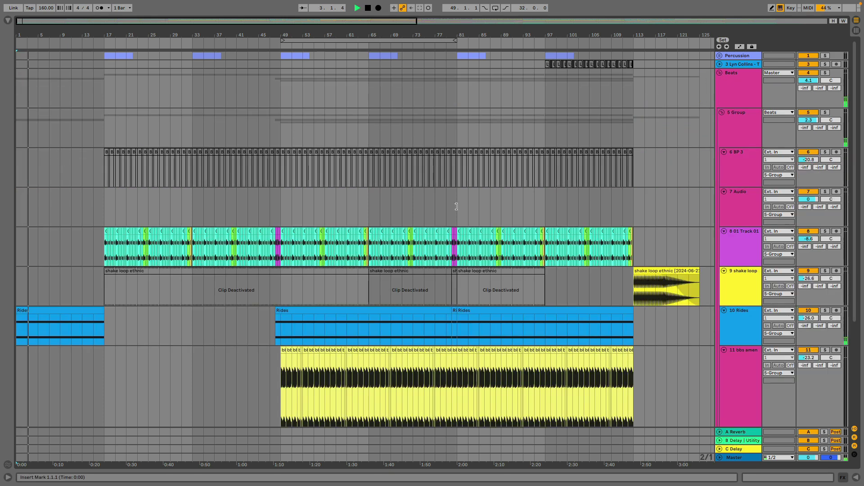
pyautogui.scroll(-5, 135, 299)
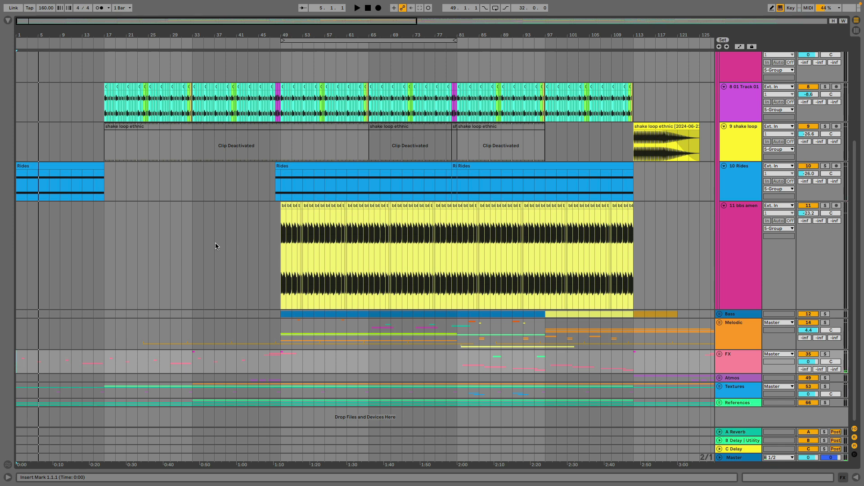
# Play the mix from bar 17 with the Textures group unfolded, showing the drum and texture tracks, and reopen the detail view
pyautogui.press('+')
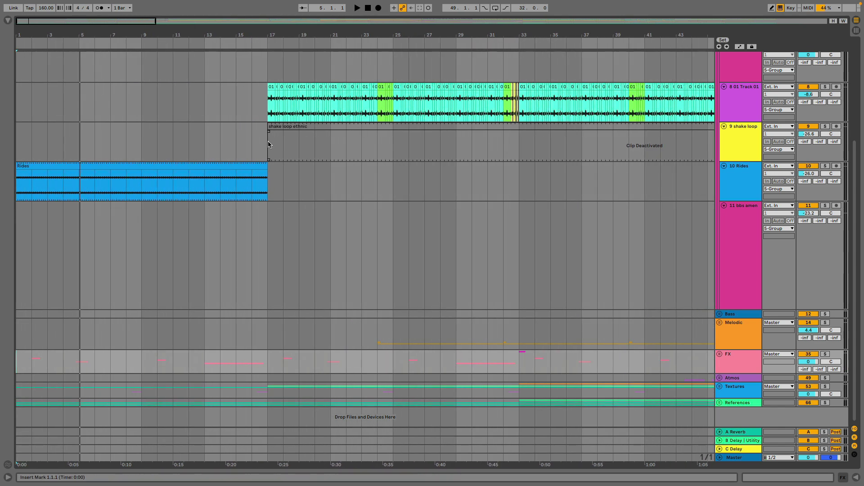
pyautogui.click(269, 145)
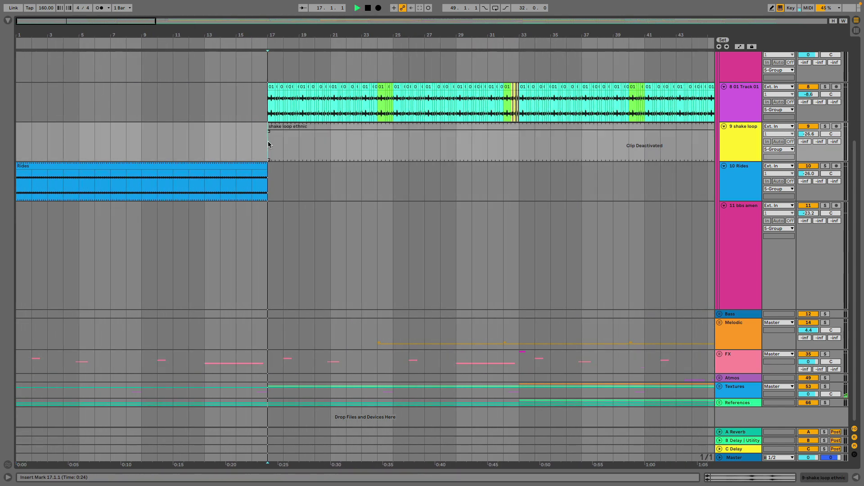
pyautogui.press('-')
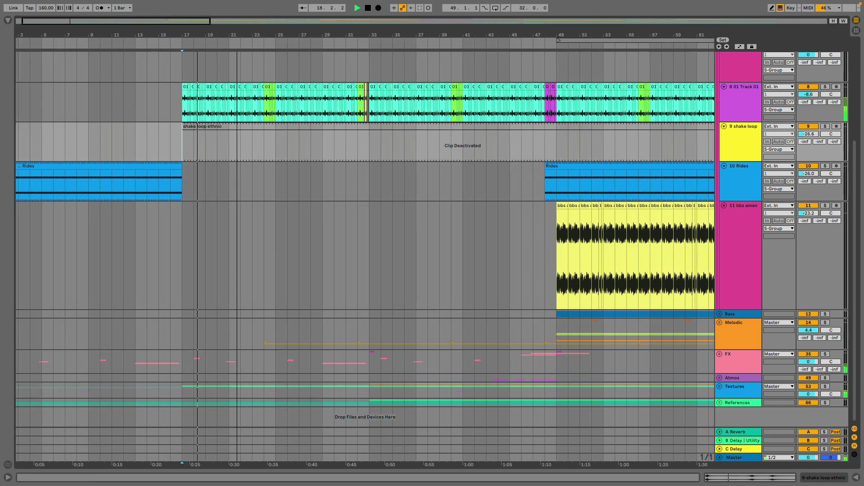
pyautogui.scroll(-2, 483, 256)
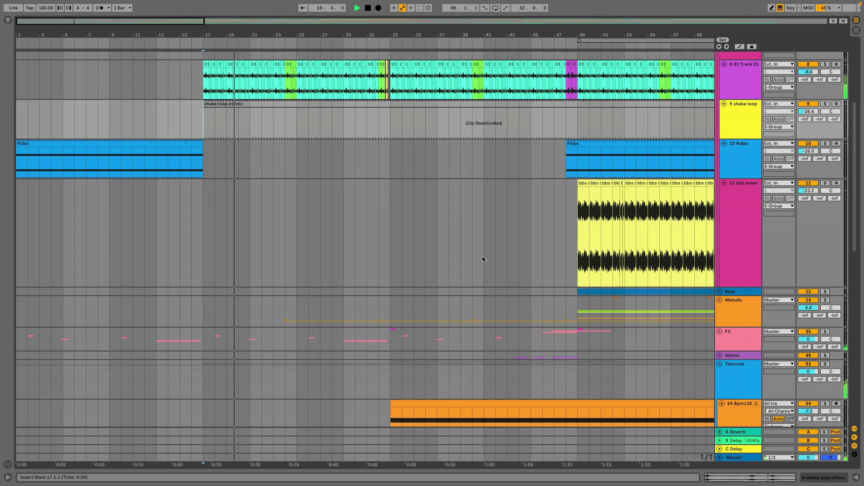
pyautogui.scroll(-10, 450, 266)
pyautogui.scroll(10, 350, 268)
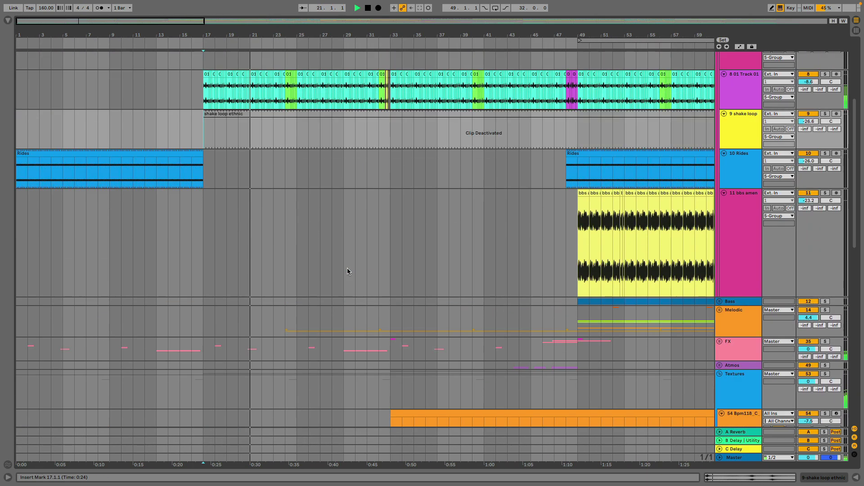
pyautogui.scroll(8, 347, 271)
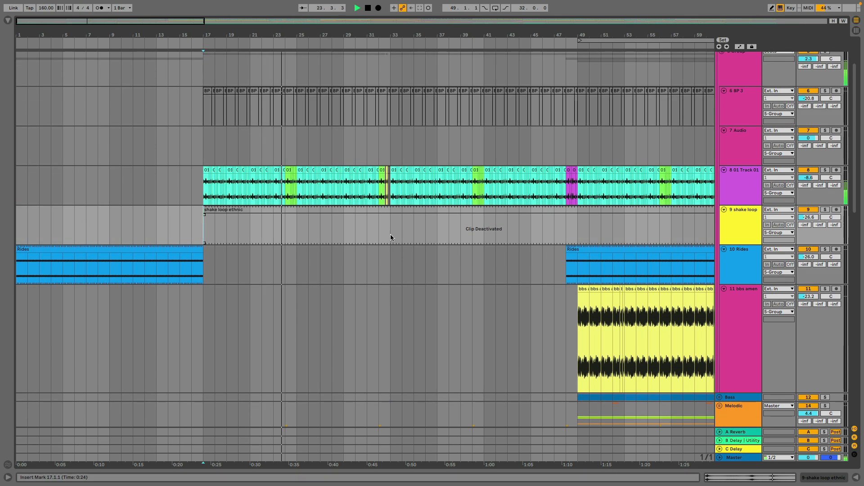
pyautogui.scroll(-6, 389, 238)
pyautogui.scroll(11, 388, 236)
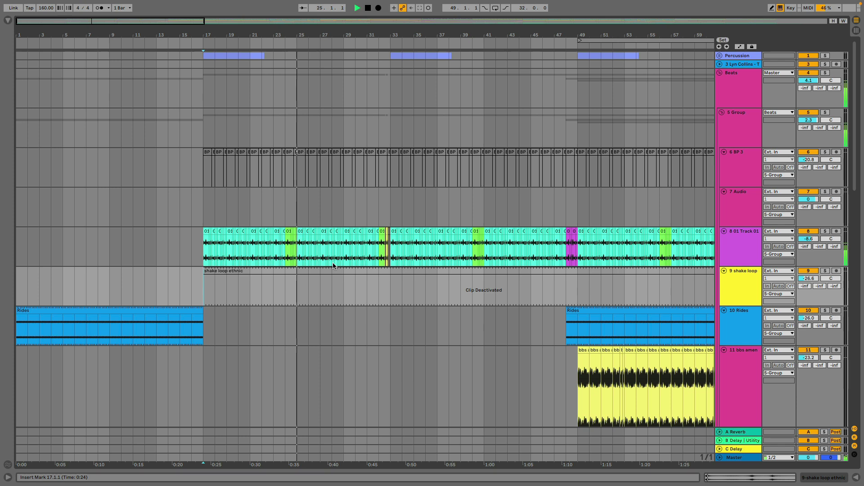
pyautogui.press('super+alt+l')
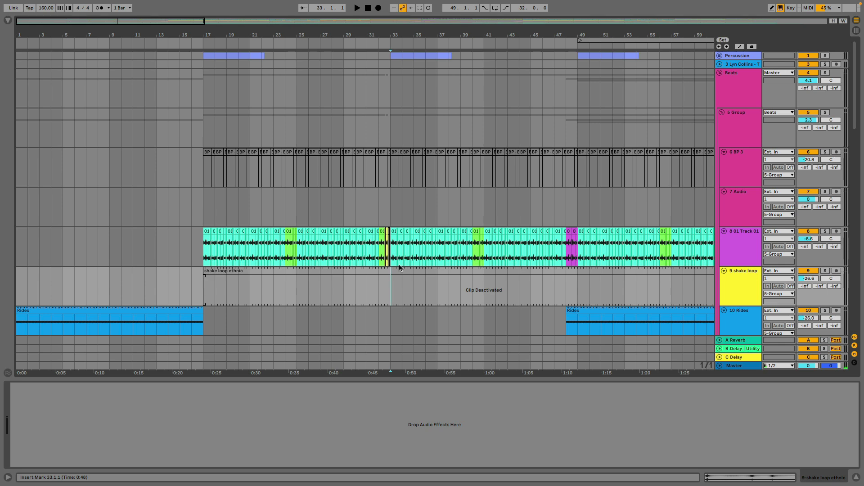
# Play the mix from bar 33, examine the drum, texture and pad tracks, and unfold the FX group
pyautogui.press('space')
pyautogui.scroll(-20, 464, 236)
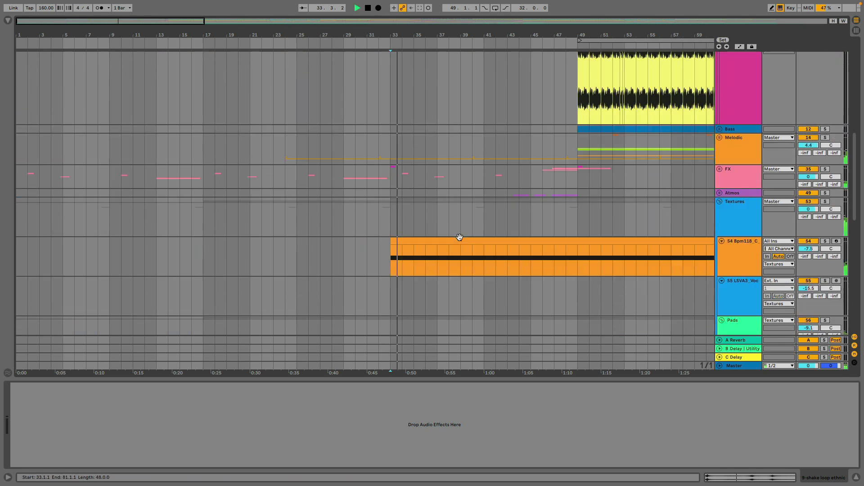
pyautogui.scroll(-1, 459, 236)
pyautogui.scroll(2, 482, 194)
pyautogui.scroll(-6, 480, 189)
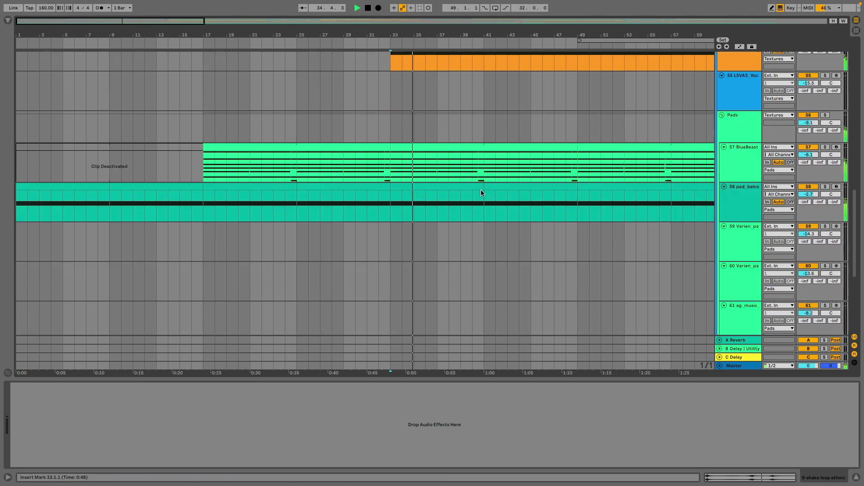
pyautogui.scroll(20, 475, 194)
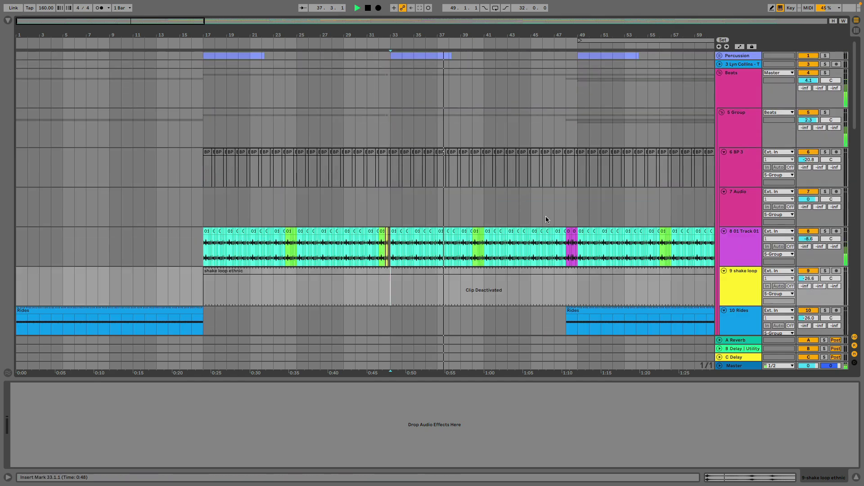
pyautogui.scroll(-4, 544, 218)
pyautogui.scroll(-4, 544, 218)
pyautogui.scroll(4, 542, 218)
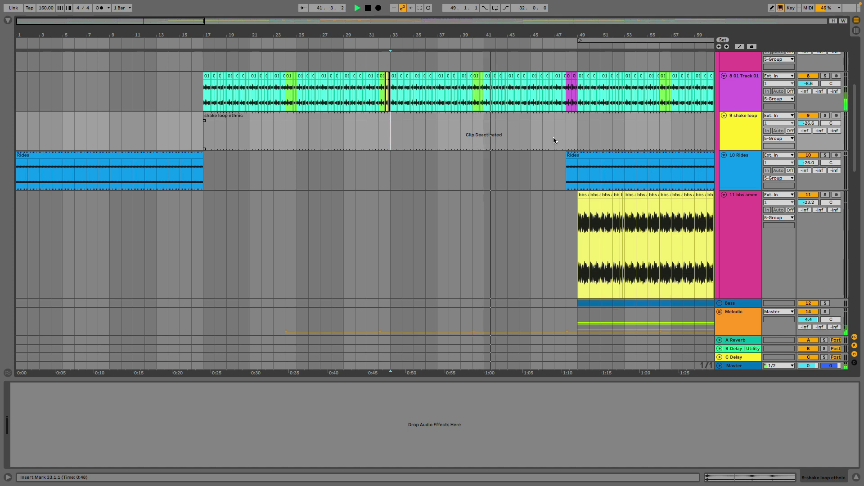
pyautogui.scroll(-12, 561, 149)
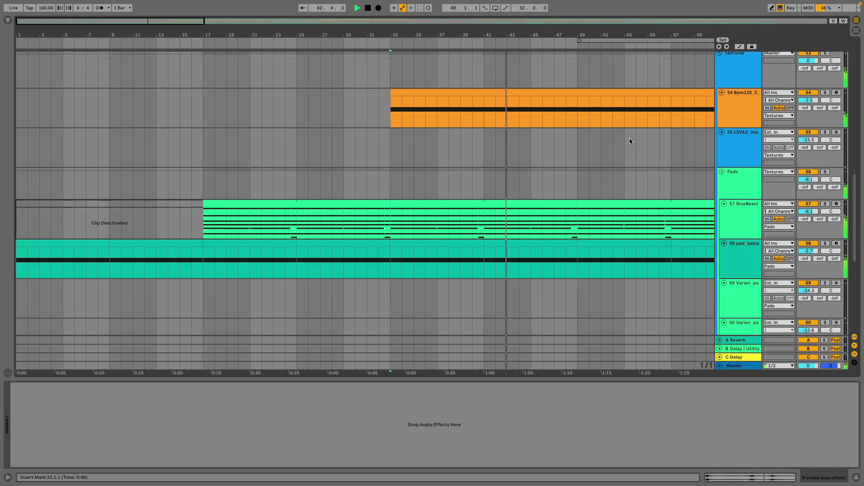
pyautogui.scroll(3, 653, 135)
pyautogui.click(719, 98)
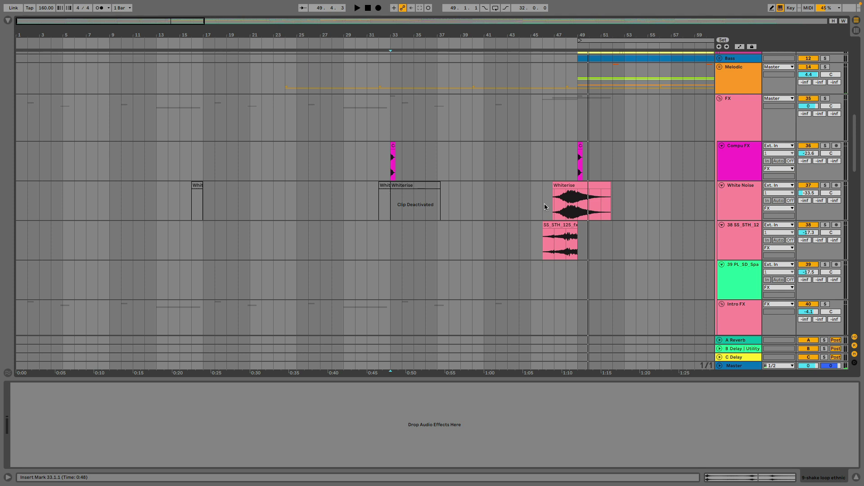
# Play the arrangement from bar 49 and unfold the Melodic group to examine its lead, vocal and arp tracks
pyautogui.click(572, 201)
pyautogui.click(568, 165)
pyautogui.press('space')
pyautogui.moveTo(604, 31); pyautogui.dragTo(418, 33)
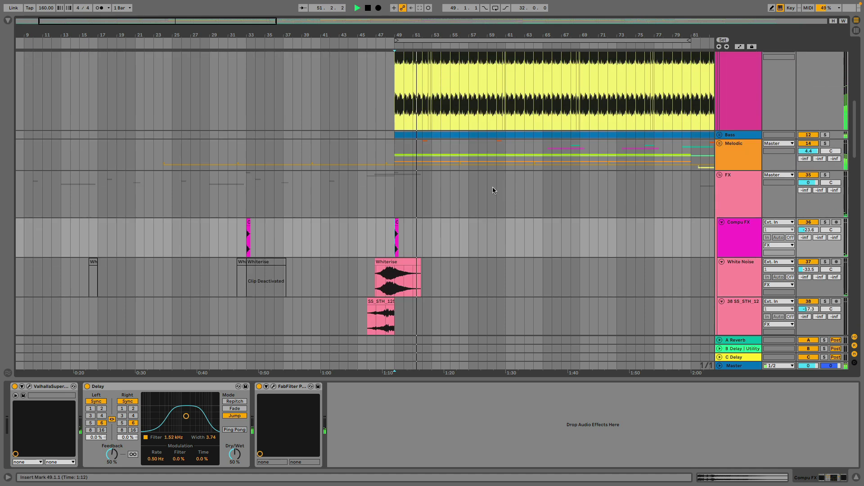
pyautogui.scroll(3, 491, 180)
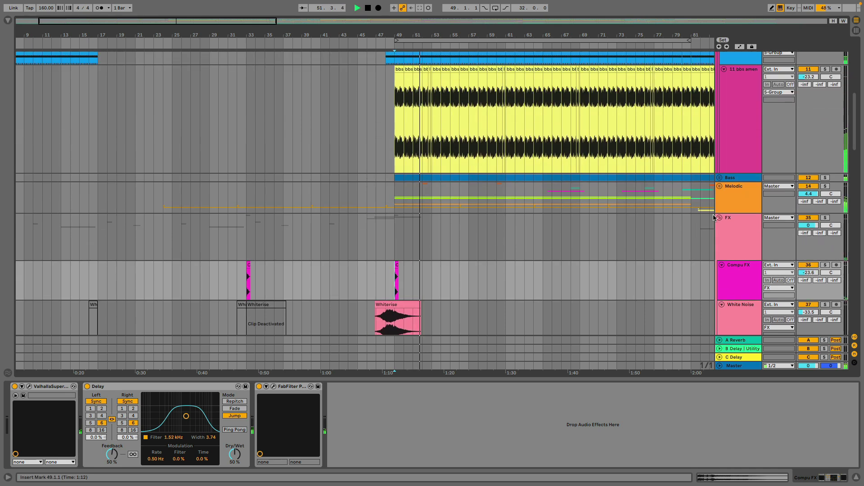
pyautogui.click(720, 187)
pyautogui.scroll(-10, 541, 248)
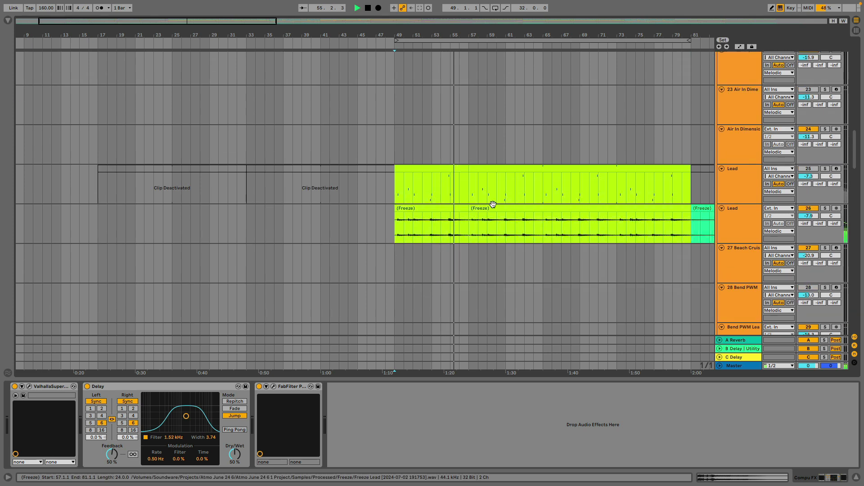
pyautogui.scroll(-3, 494, 206)
pyautogui.scroll(9, 512, 225)
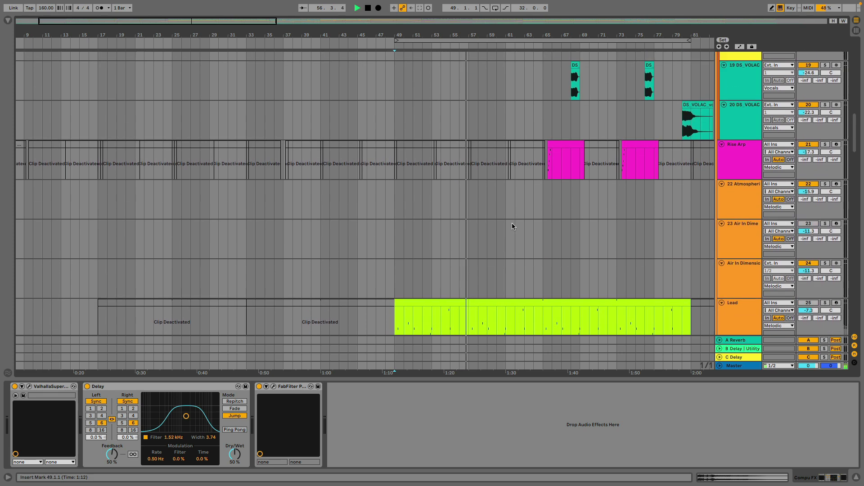
# Play the section from bar 65 with the vocal and Rise Arp tracks in view, and stop playback
pyautogui.press('space')
pyautogui.click(545, 187)
pyautogui.scroll(3, 543, 187)
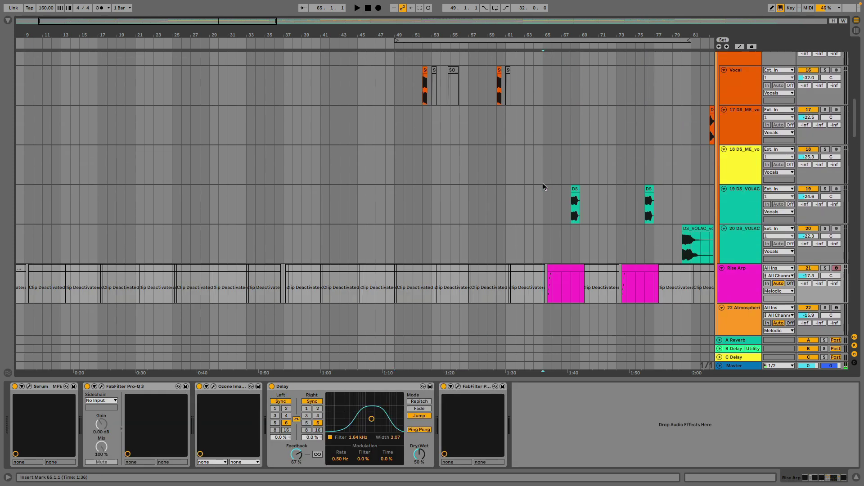
pyautogui.press('space')
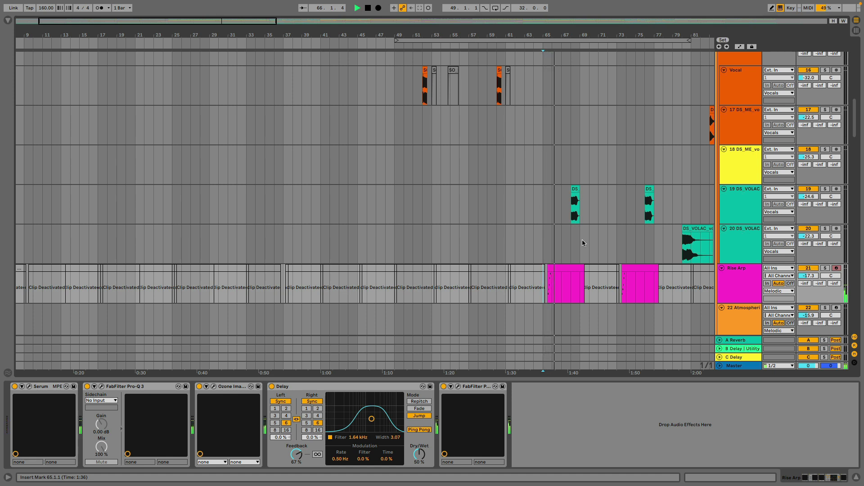
pyautogui.scroll(2, 576, 190)
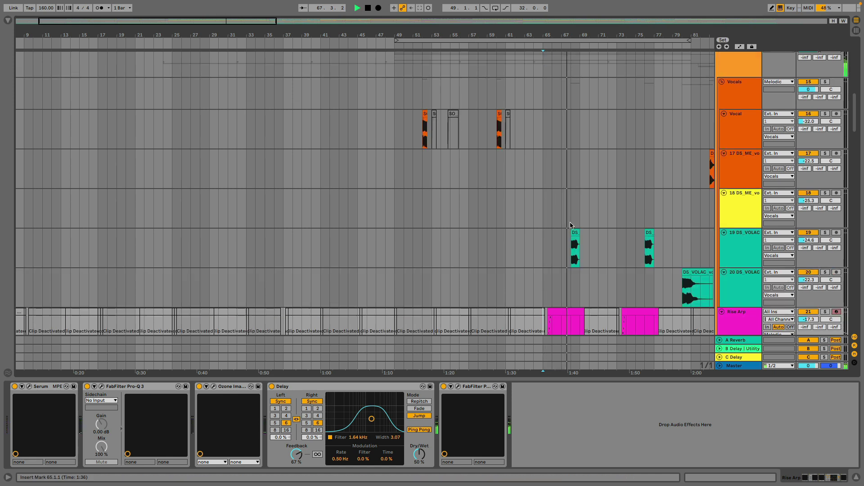
pyautogui.press('space')
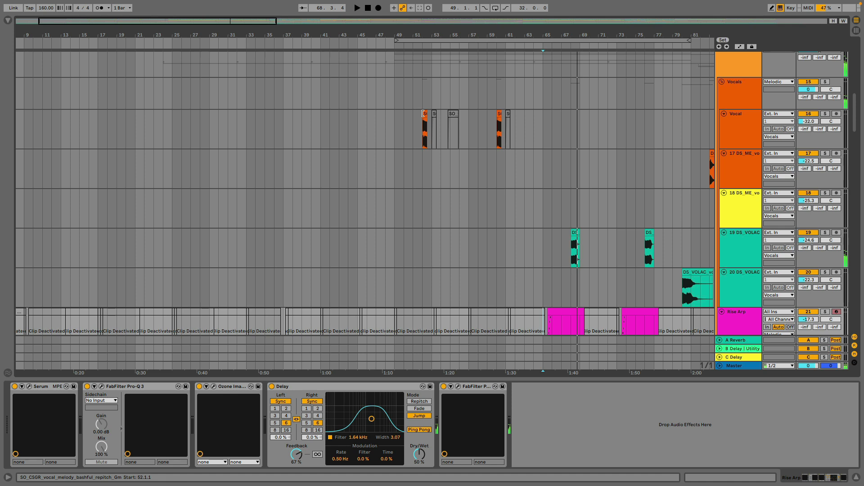
# Play the section from bar 81, examine the vocal and melodic tracks, and stop playback
pyautogui.moveTo(570, 35); pyautogui.dragTo(466, 51)
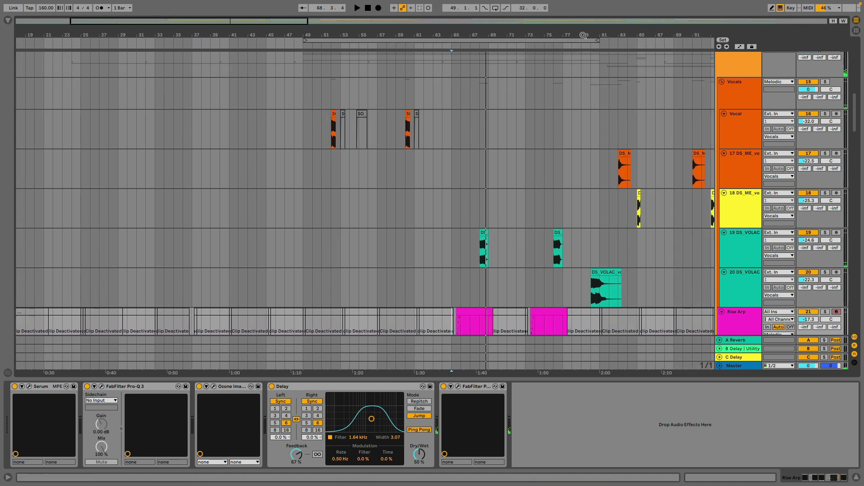
pyautogui.click(601, 258)
pyautogui.press('space')
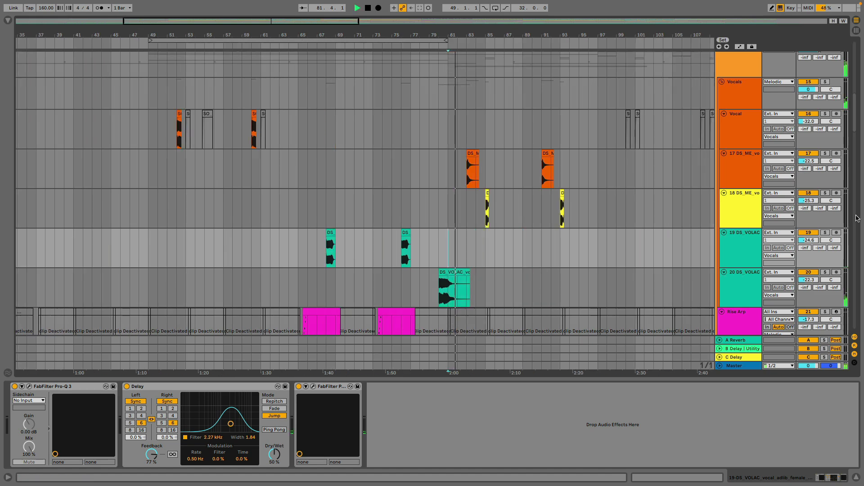
pyautogui.moveTo(855, 111); pyautogui.dragTo(860, 155)
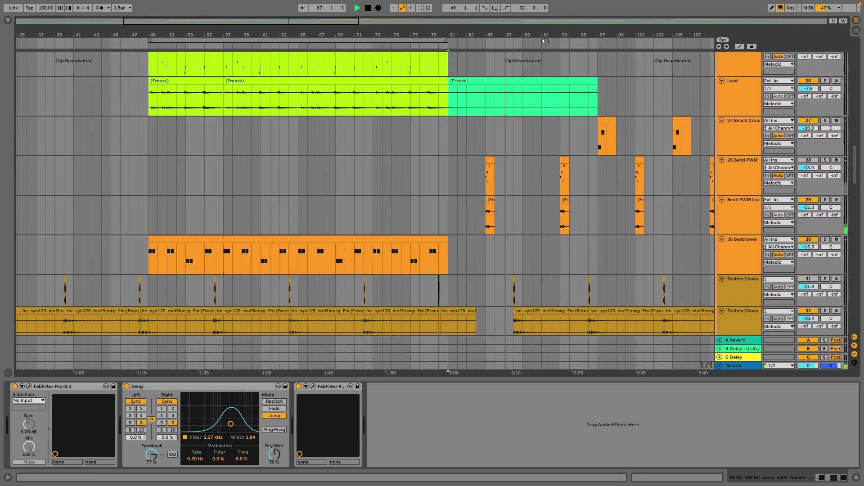
pyautogui.press('-')
pyautogui.scroll(-3, 477, 232)
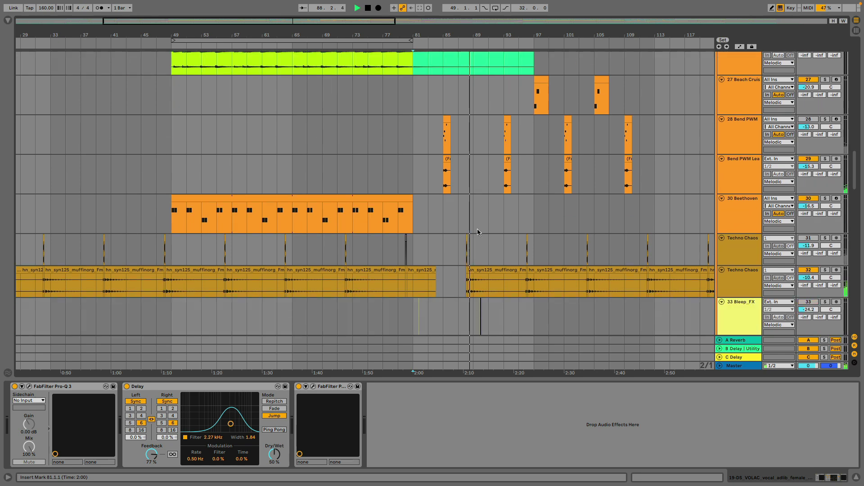
pyautogui.scroll(3, 477, 231)
pyautogui.press('space')
# Unfold Bass, play the section from bar 97 while examining the melodic tracks, and stop playback
pyautogui.scroll(10, 477, 229)
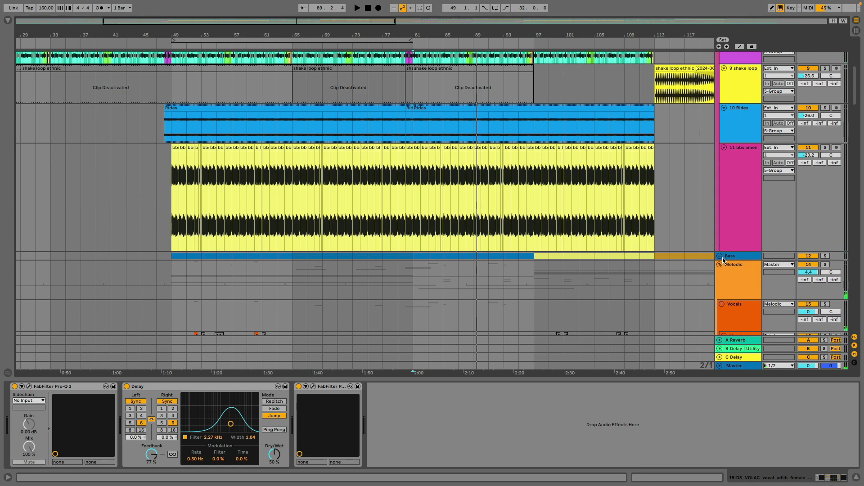
pyautogui.click(720, 257)
pyautogui.scroll(-10, 423, 193)
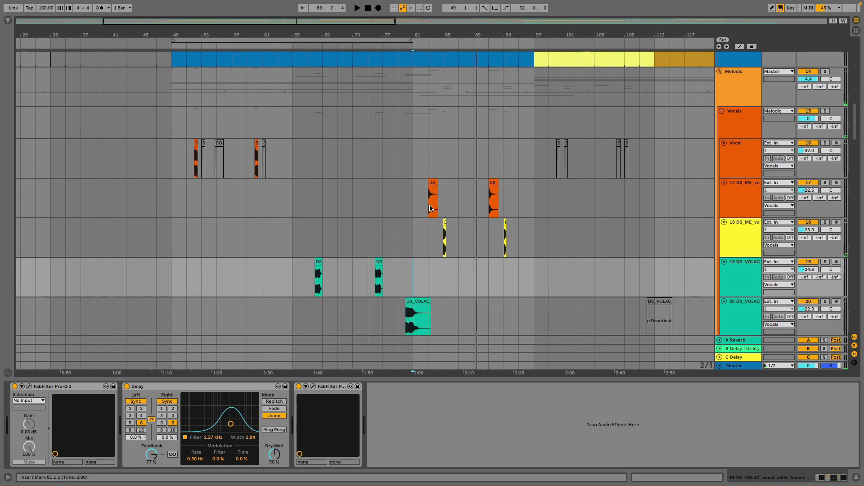
pyautogui.click(534, 198)
pyautogui.press('space')
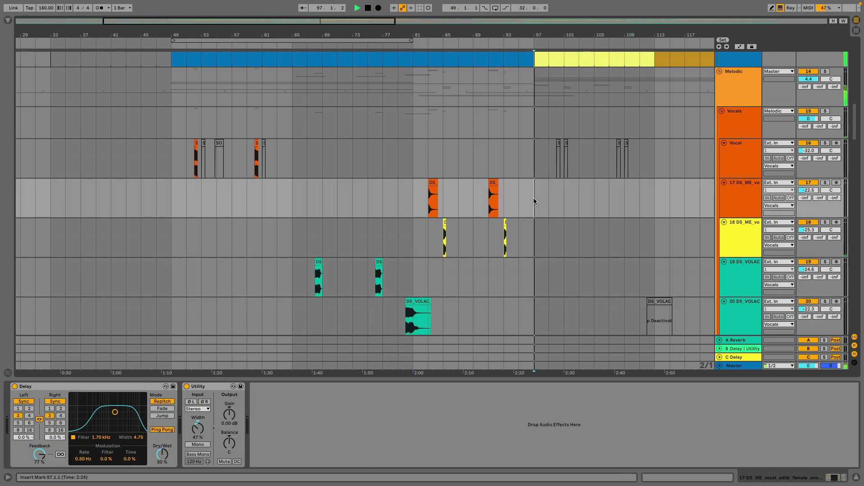
pyautogui.moveTo(857, 131); pyautogui.dragTo(725, 145)
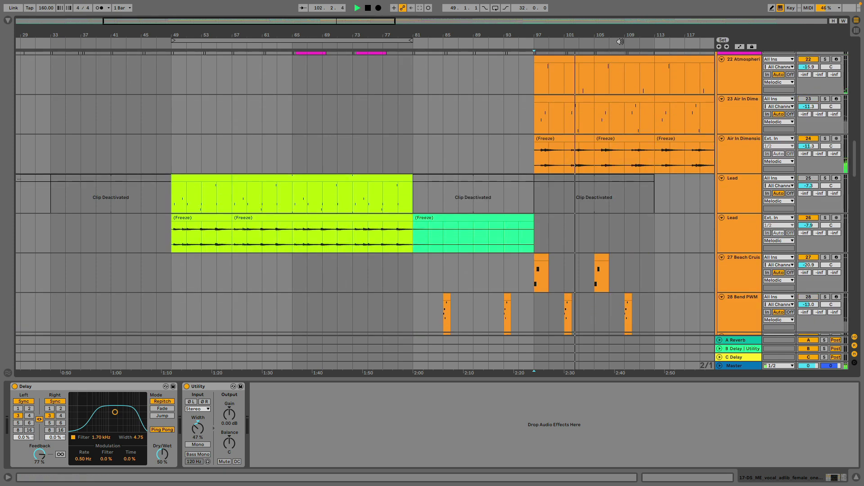
pyautogui.scroll(2, 572, 113)
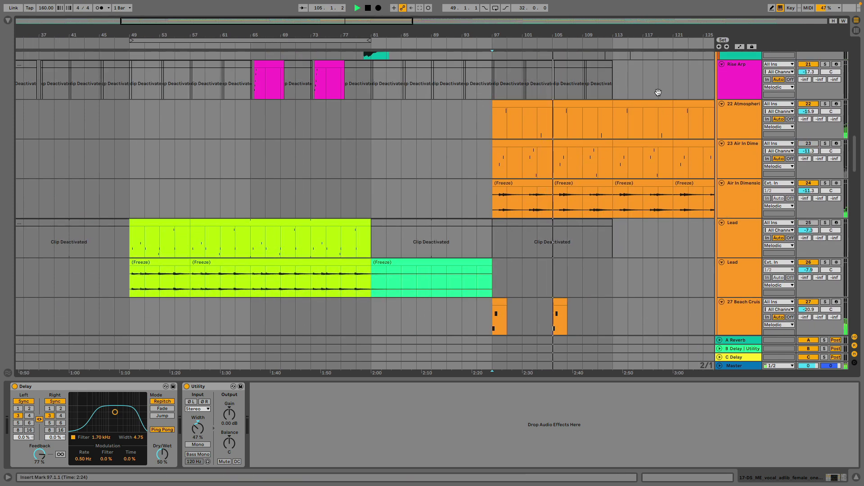
pyautogui.press('space')
# Play the start of the section at bar 113 and stop playback
pyautogui.scroll(1, 626, 90)
pyautogui.click(625, 90)
pyautogui.press('space')
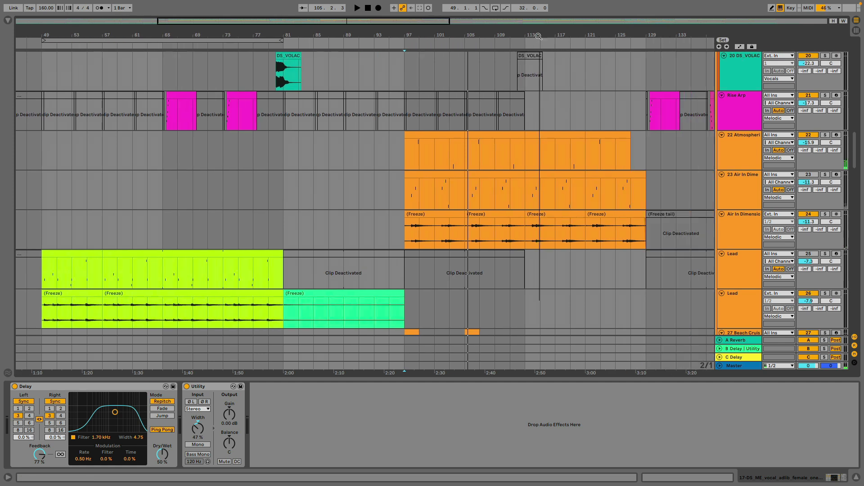
pyautogui.click(526, 123)
pyautogui.press('space')
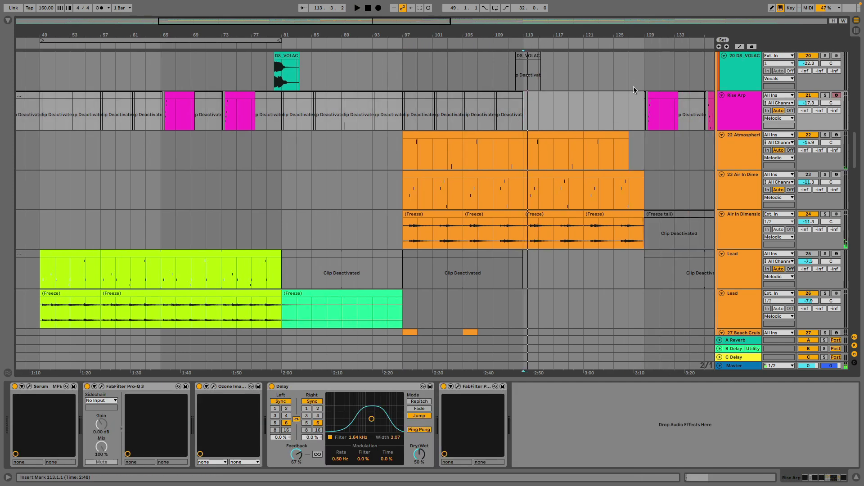
# Audition the section starts at bars 129, 145, 161 and 177 with the Rise Arp track in view
pyautogui.moveTo(649, 33); pyautogui.dragTo(377, 36)
pyautogui.click(360, 119)
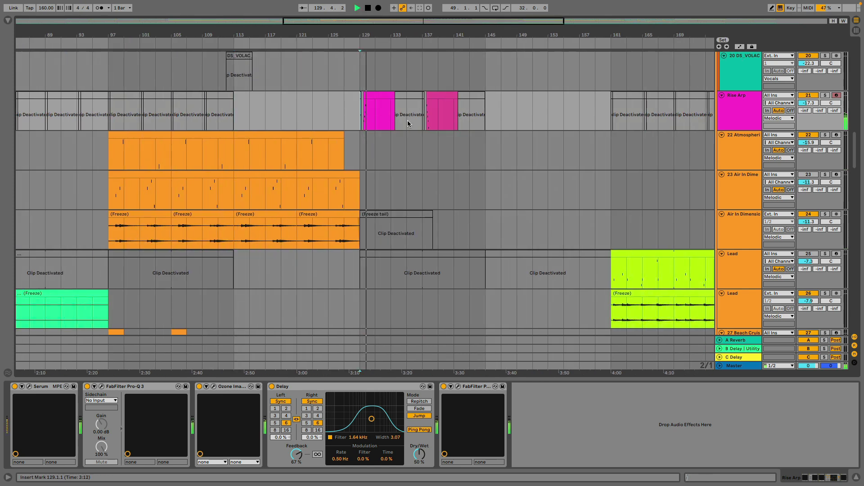
pyautogui.click(485, 120)
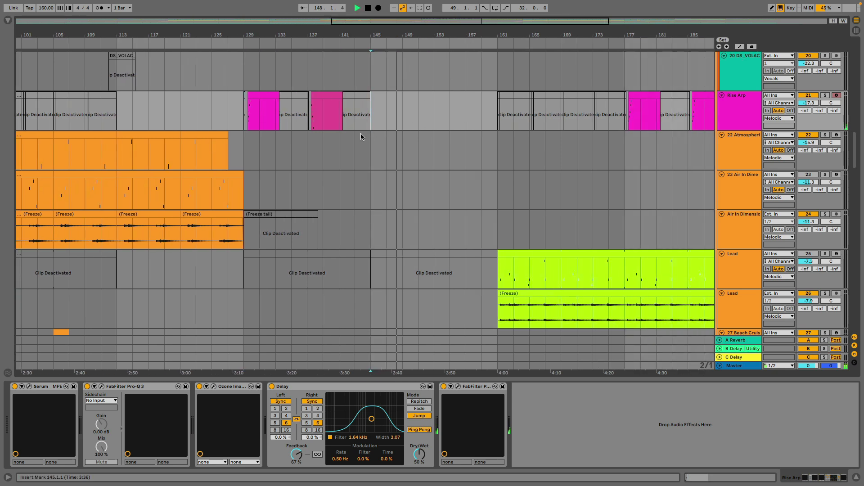
pyautogui.click(499, 125)
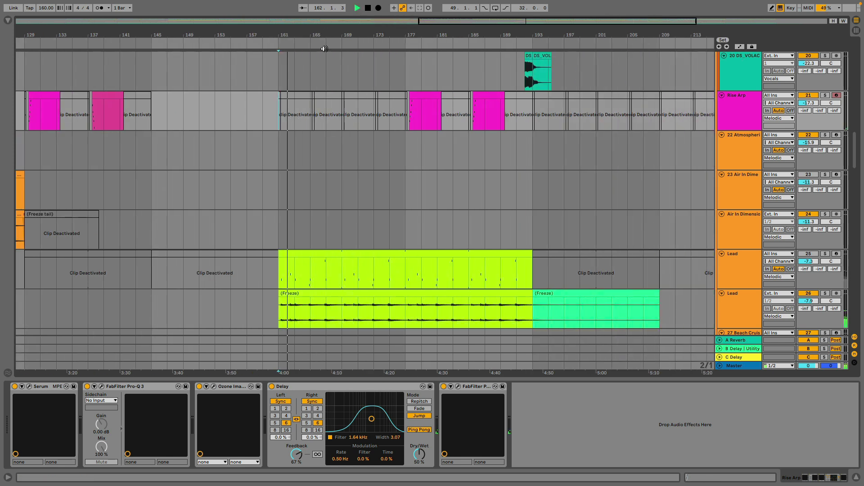
pyautogui.click(409, 125)
pyautogui.scroll(5, 451, 144)
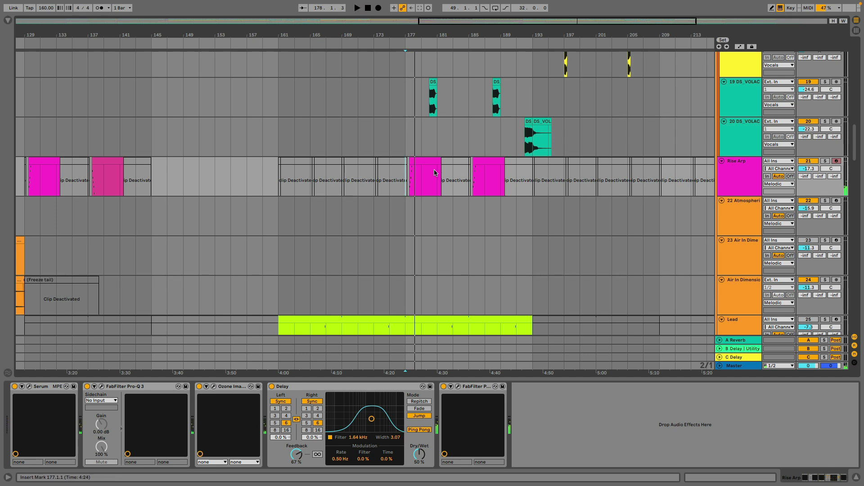
# Play the section from bar 193, examine the vocal, FX, pad and Vox Pad tracks, and stop playback
pyautogui.click(535, 183)
pyautogui.scroll(6, 594, 161)
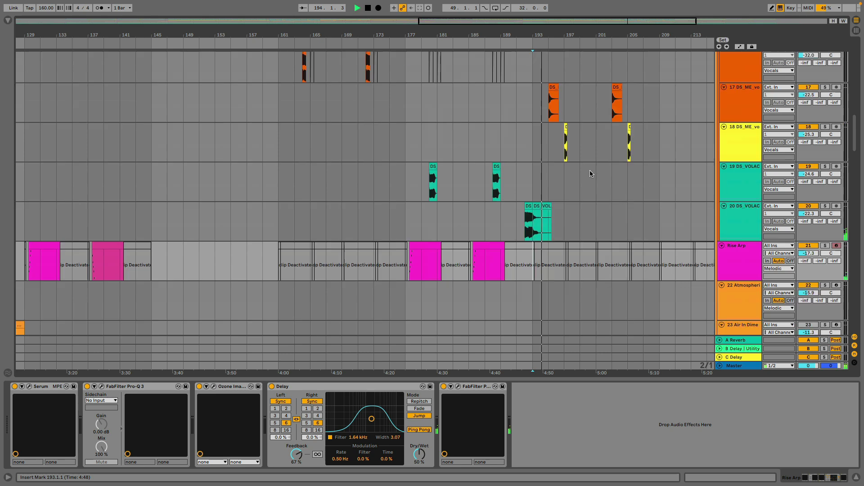
pyautogui.scroll(-20, 590, 170)
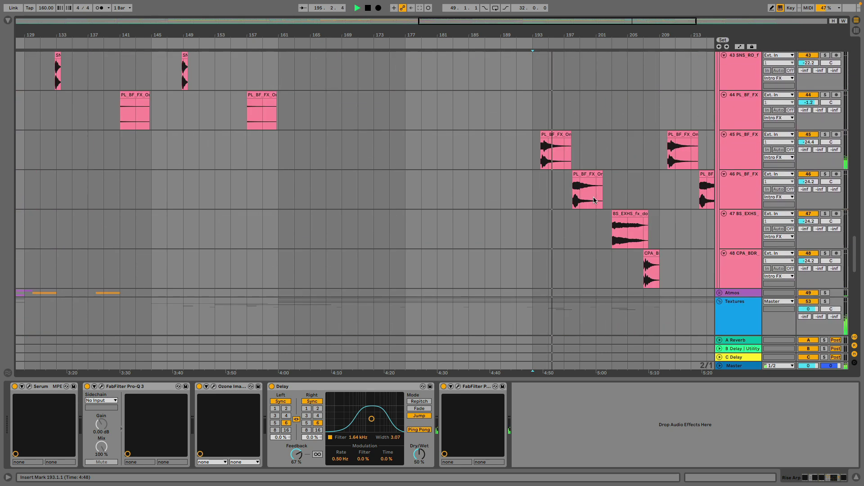
pyautogui.scroll(-18, 590, 201)
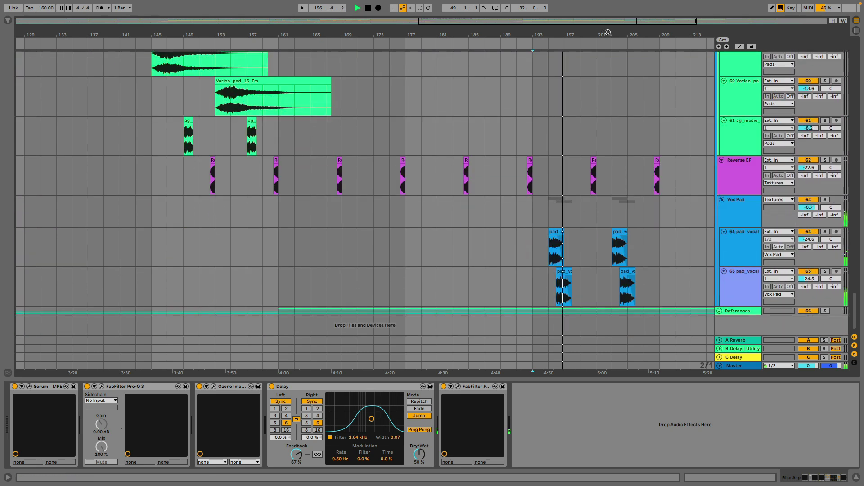
pyautogui.moveTo(609, 33); pyautogui.dragTo(550, 31)
pyautogui.scroll(8, 560, 158)
pyautogui.press('space')
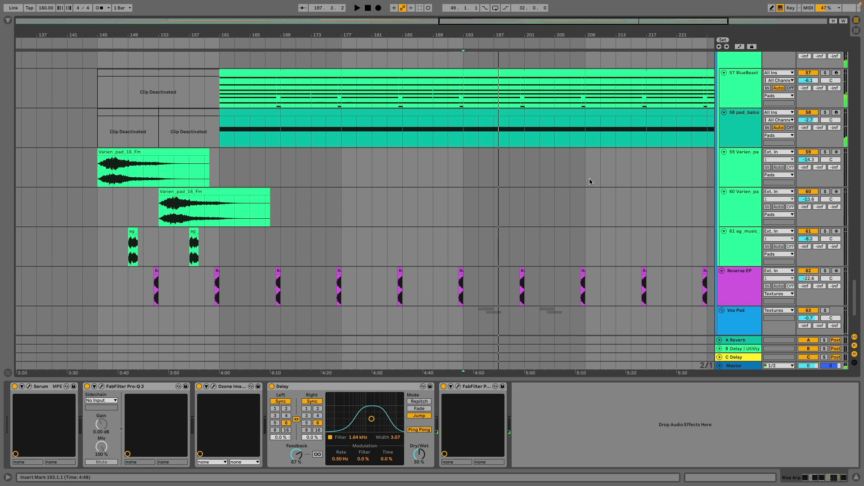
# Play the arrangement from bar 209 with the FX tracks in view
pyautogui.scroll(20, 583, 172)
pyautogui.click(587, 95)
pyautogui.press('space')
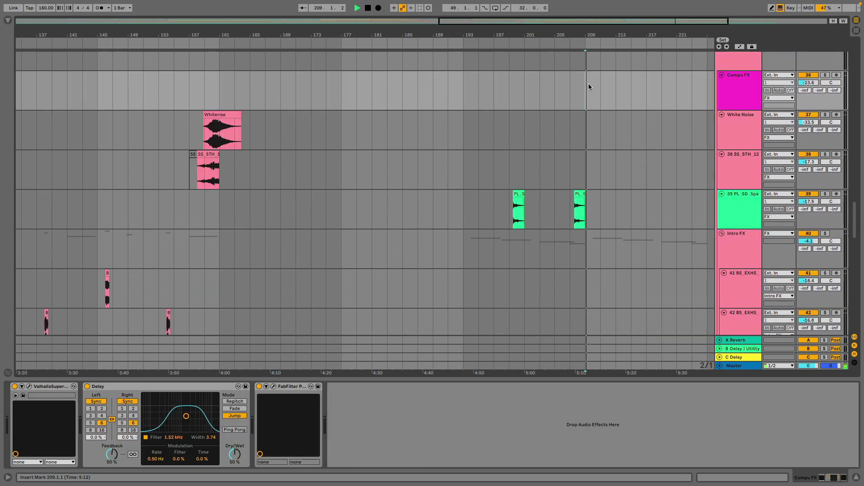
pyautogui.hscroll(10, 403, 137)
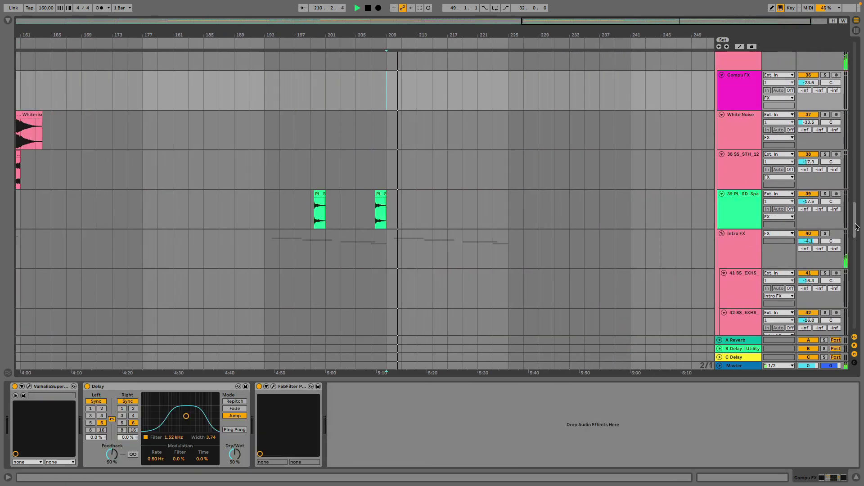
# Play the outro from bar 225 with the Rides and drum tracks in view, and stop playback
pyautogui.moveTo(858, 227); pyautogui.dragTo(858, 100)
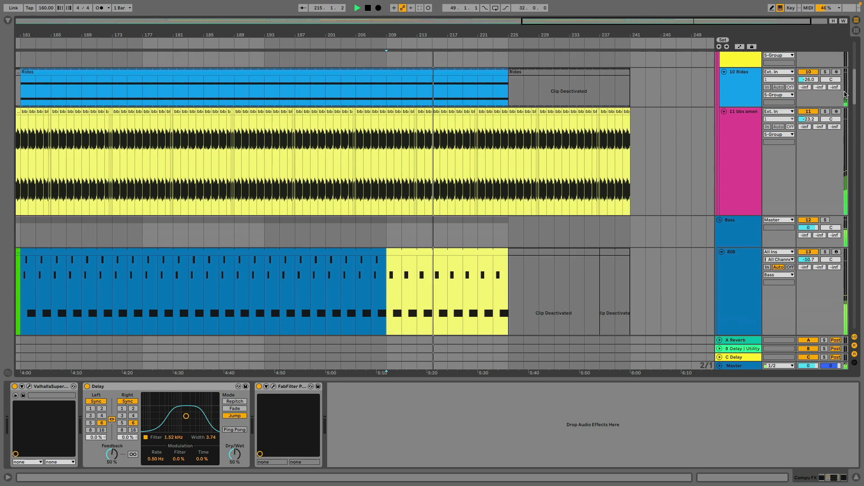
pyautogui.click(508, 94)
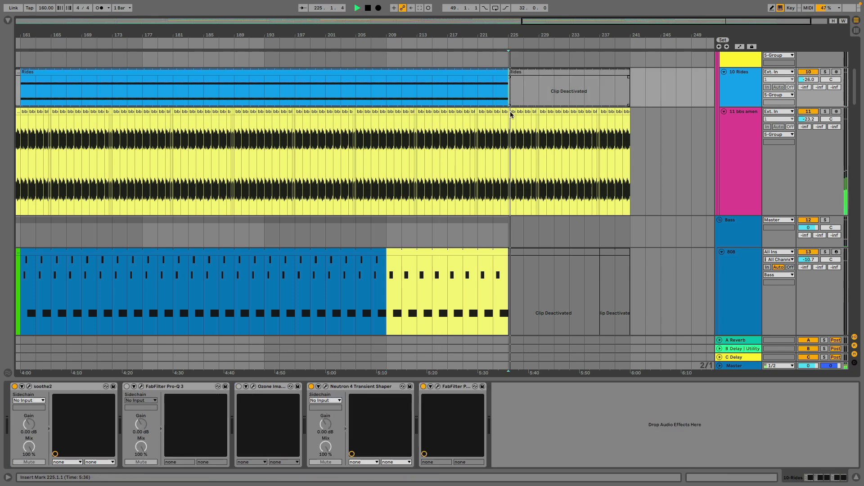
pyautogui.moveTo(855, 107); pyautogui.dragTo(621, 104)
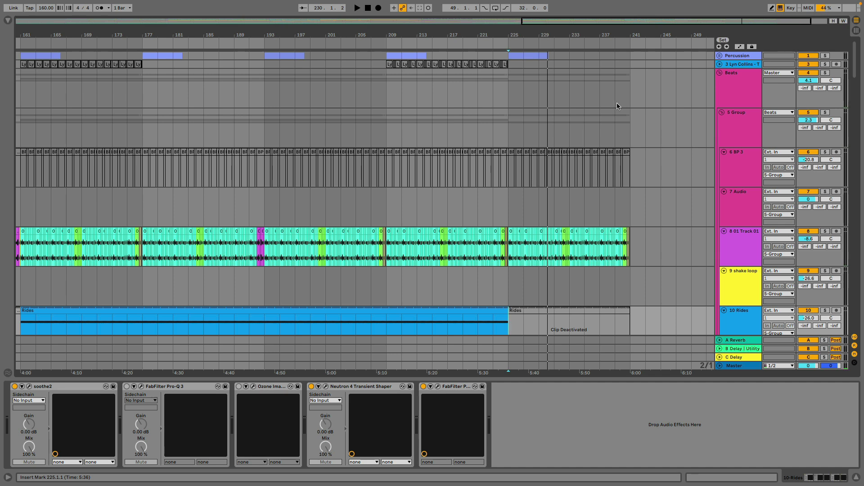
# Hide the device chain, look over the drum, bass and melodic tracks, and fit the whole arrangement to the window width
pyautogui.hotkey('ctrl', 'alt', 'l')
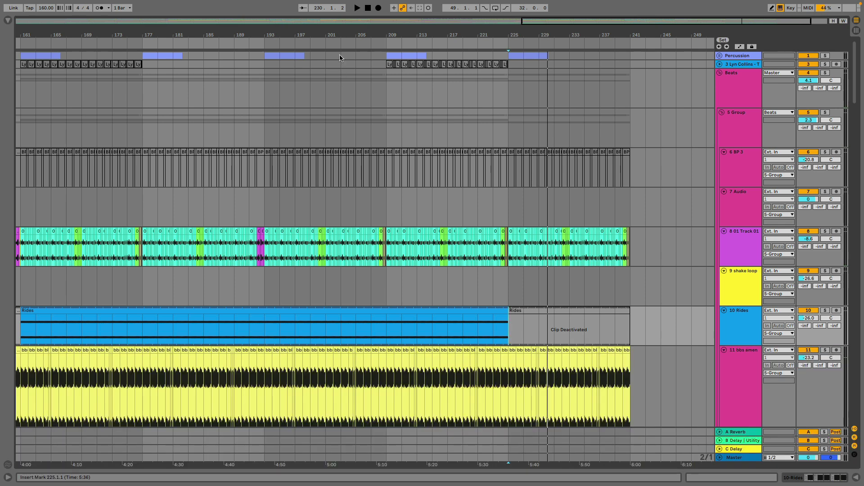
pyautogui.press('-')
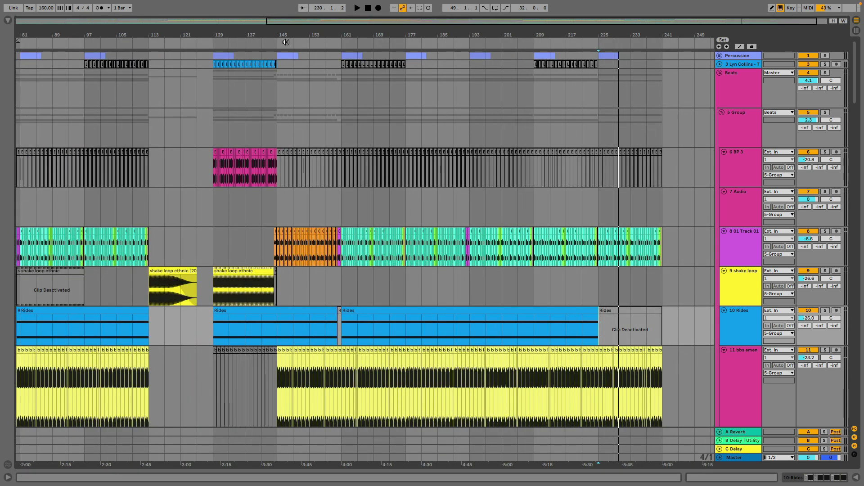
pyautogui.hscroll(-10, 602, 151)
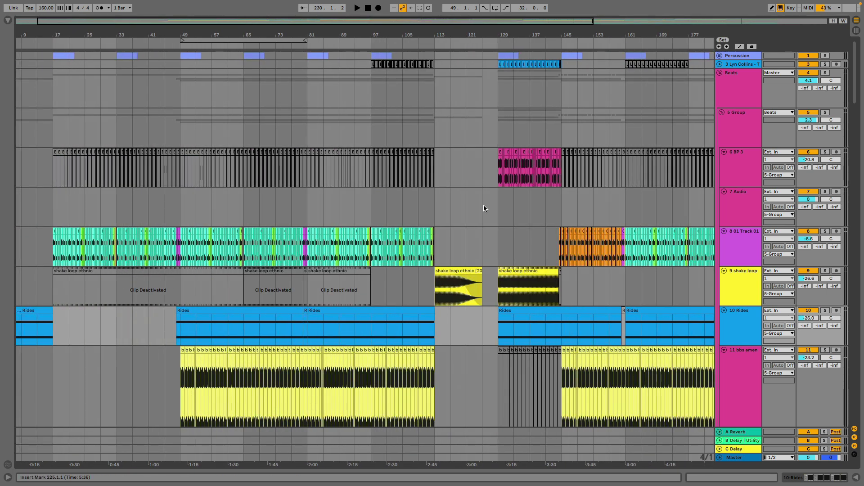
pyautogui.scroll(-12, 485, 208)
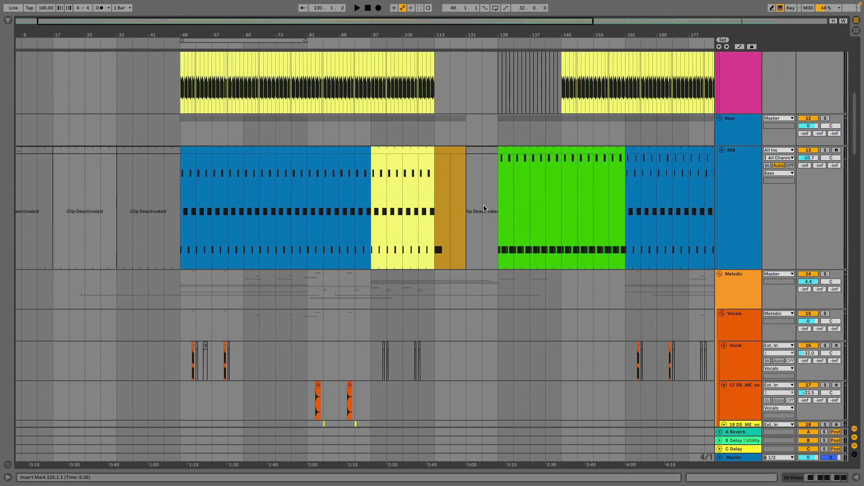
pyautogui.scroll(-10, 484, 208)
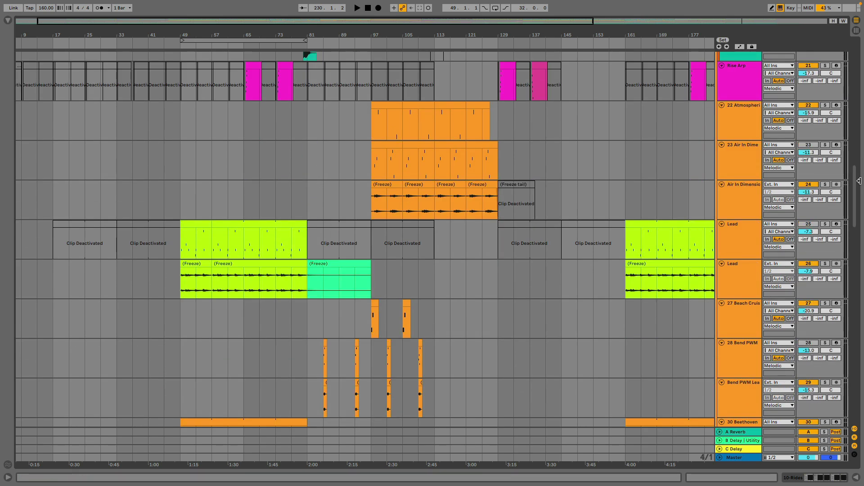
pyautogui.moveTo(859, 181); pyautogui.dragTo(856, 76)
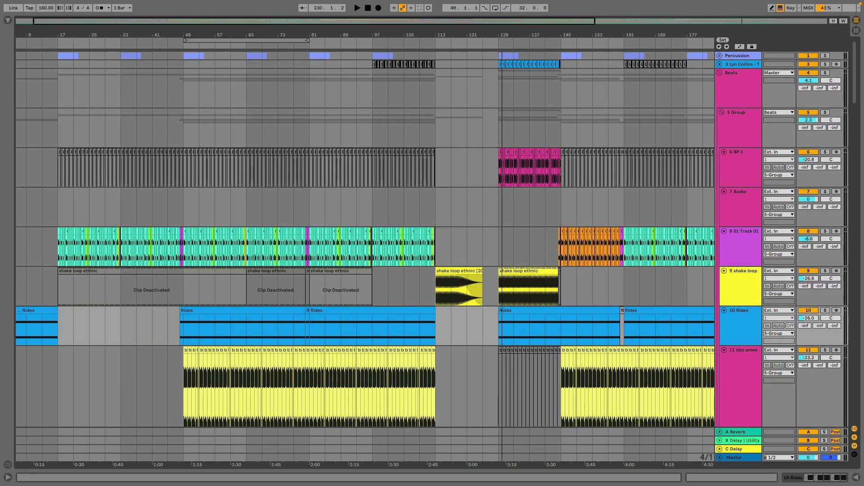
pyautogui.press('w')
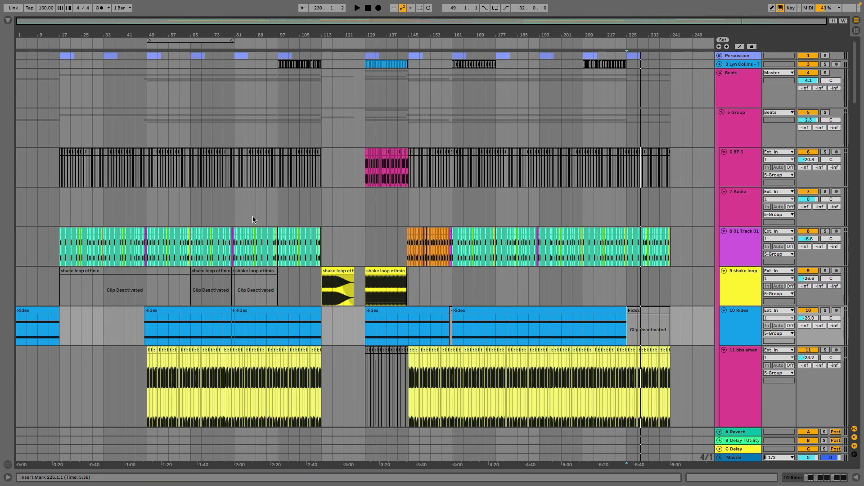